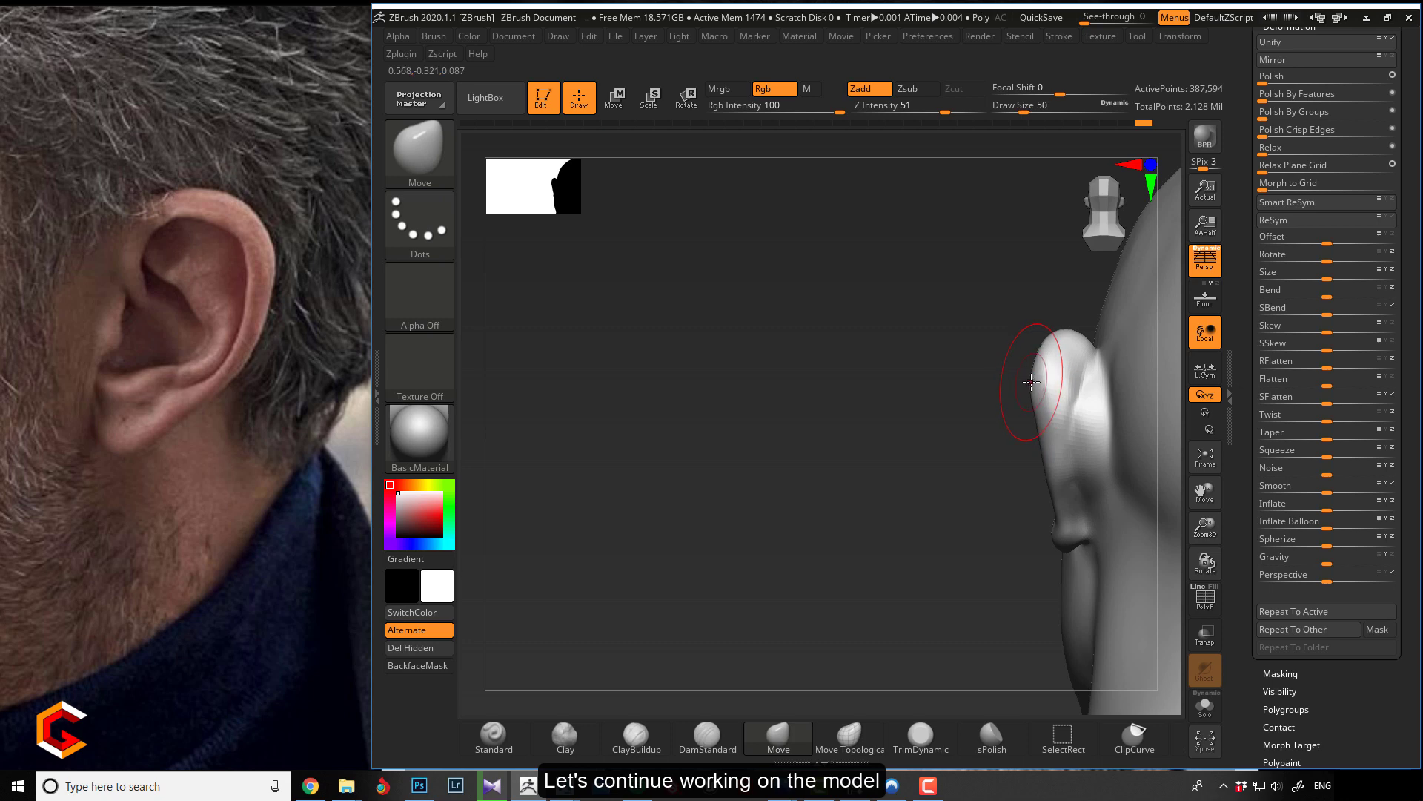
key("[")
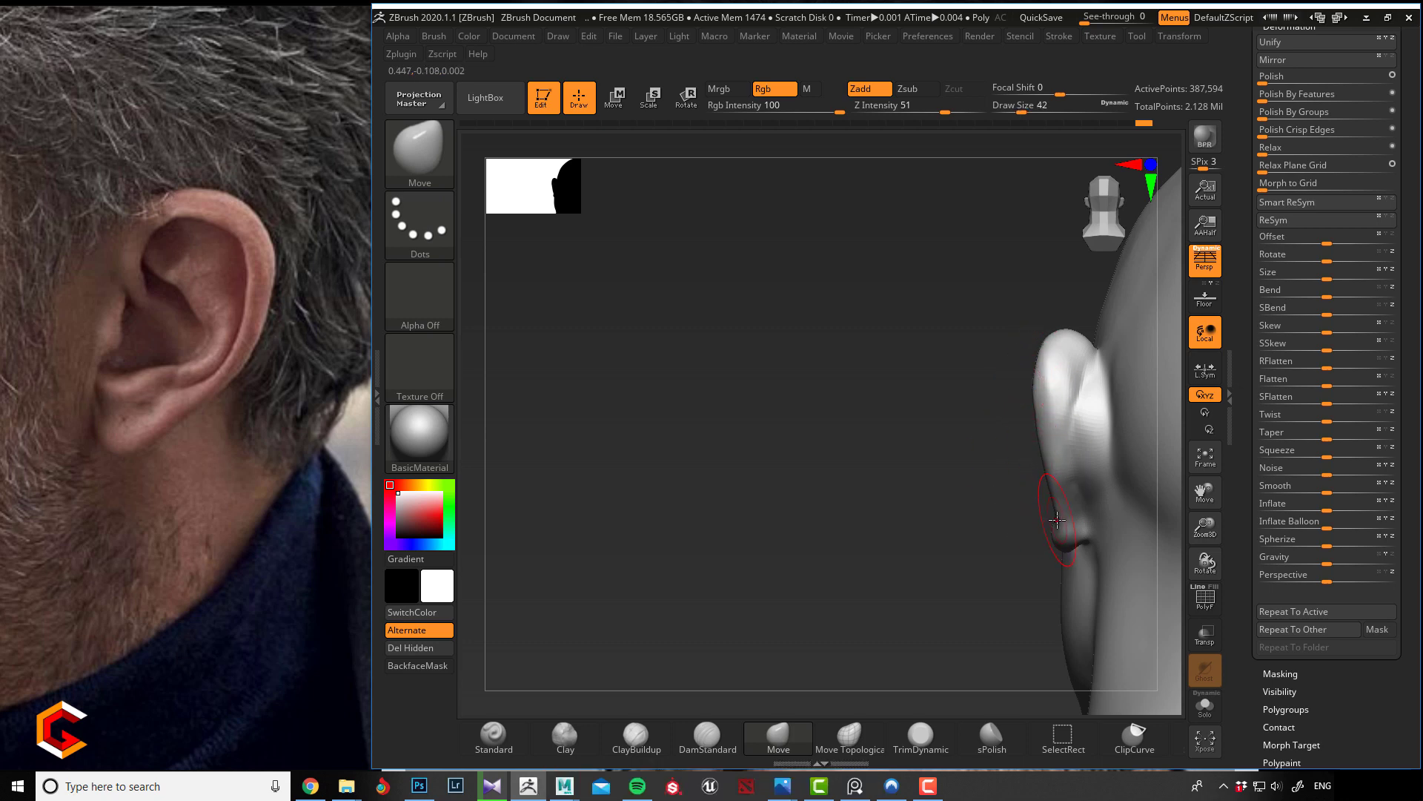
left_click_drag(794, 396, 732, 388)
mouse_move(743, 440)
left_mouse_down()
mouse_move(719, 441)
mouse_move(730, 456)
left_mouse_up()
- Switch to the reference board and look through the photos for a clearly lit close-up of the ear
double_click(172, 344)
scroll(177, 350, "down", 4)
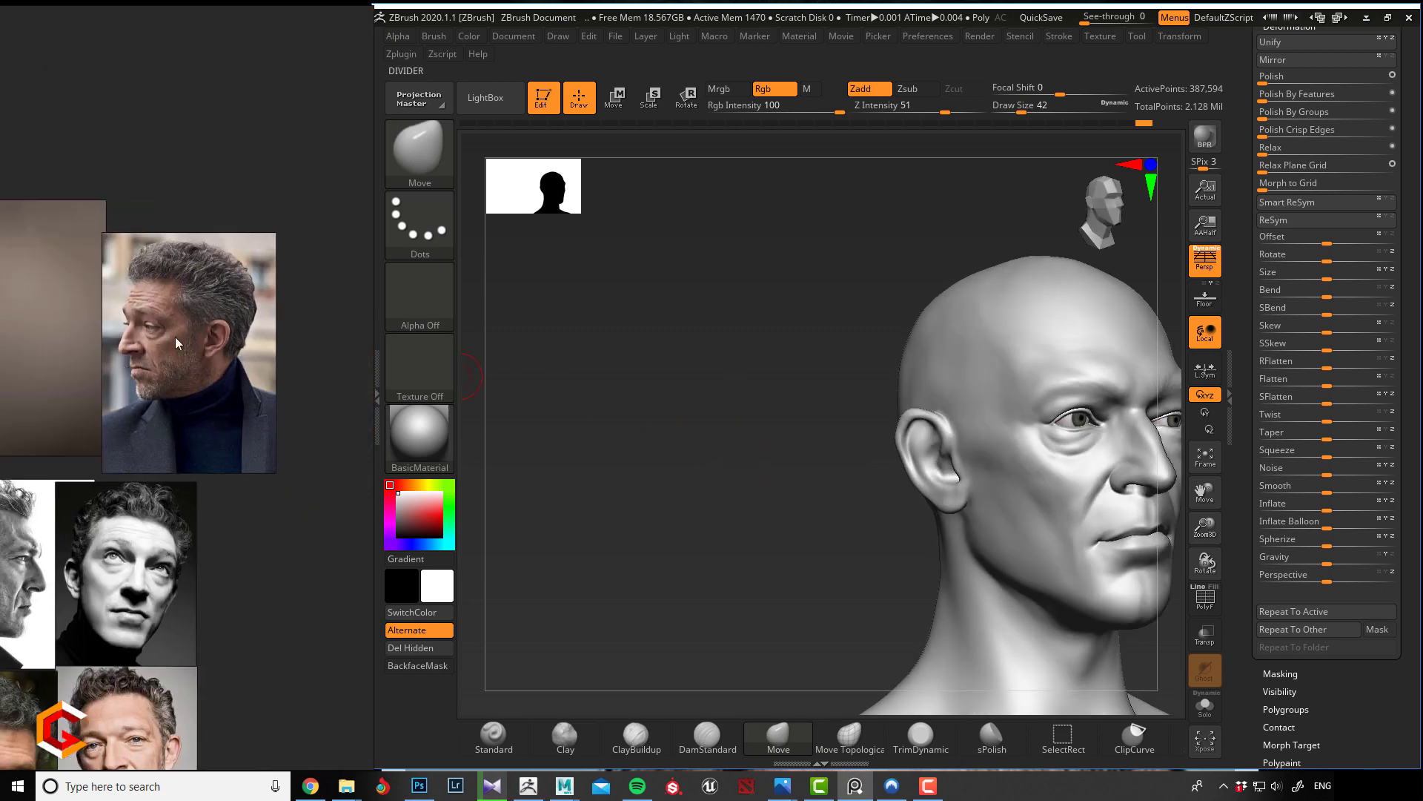
middle_click_drag(175, 337, 297, 243)
middle_click_drag(127, 497, 285, 339)
middle_click_drag(83, 474, 197, 576)
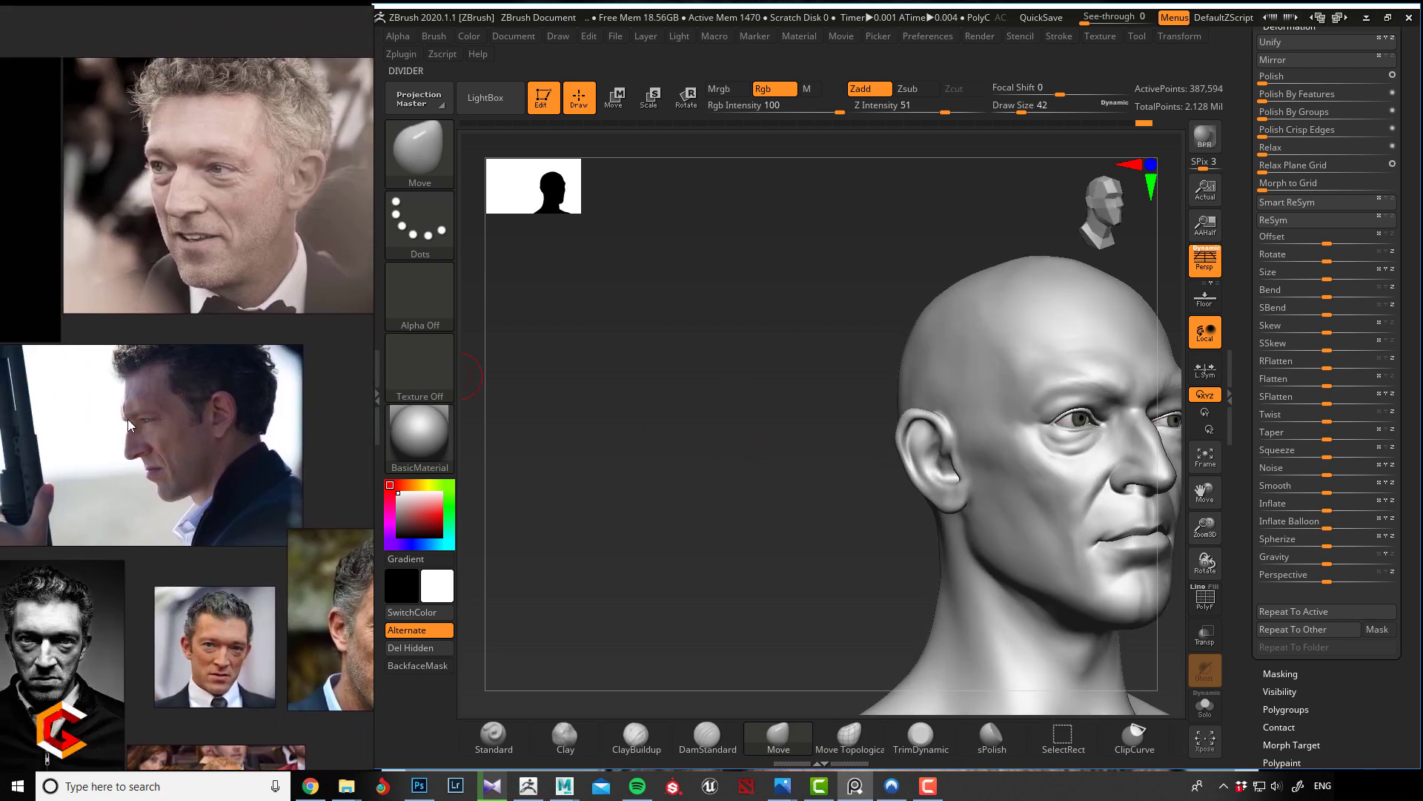
scroll(127, 420, "down", 2)
middle_click_drag(108, 558, 167, 385)
scroll(167, 384, "down", 2)
middle_click_drag(178, 568, 117, 486)
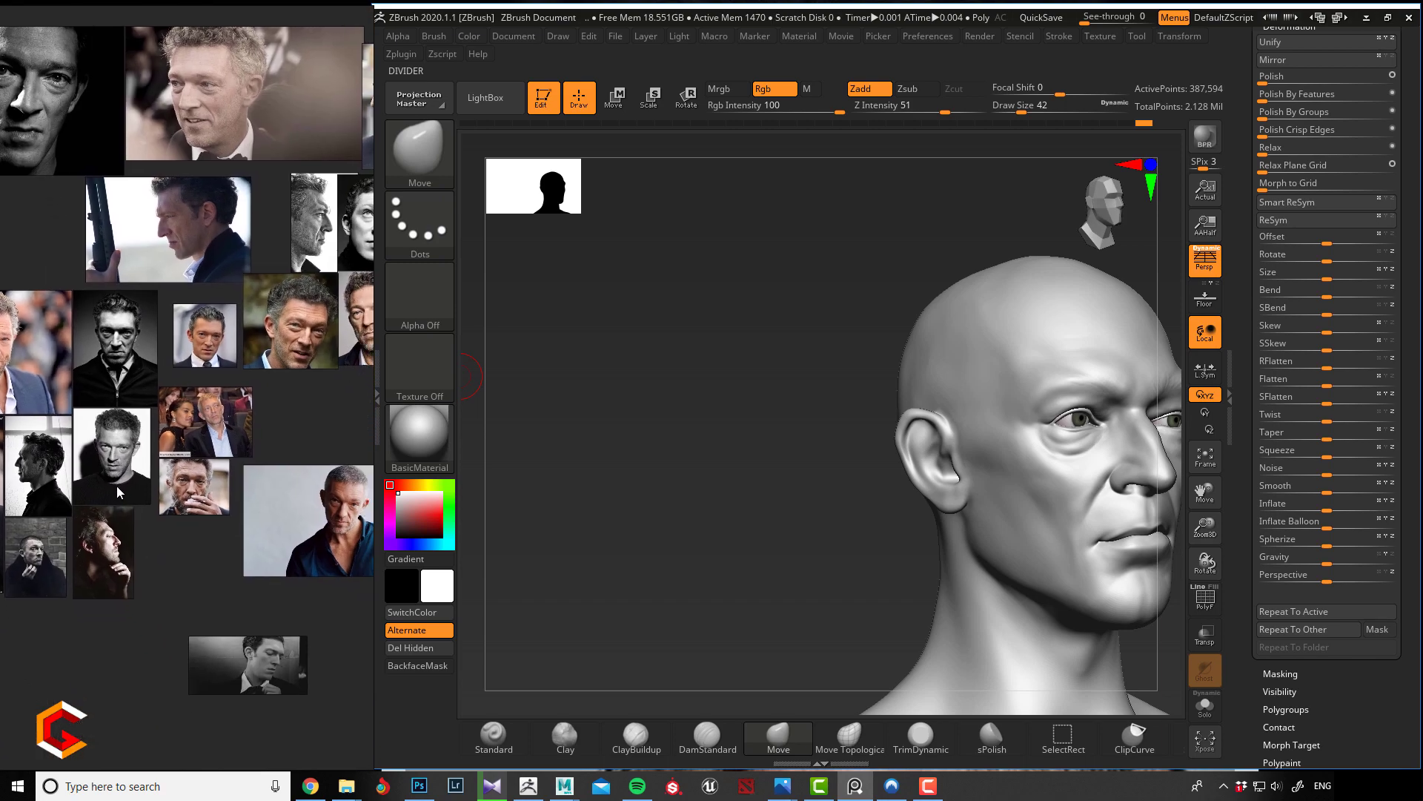
scroll(117, 486, "up", 8)
scroll(204, 562, "down", 2)
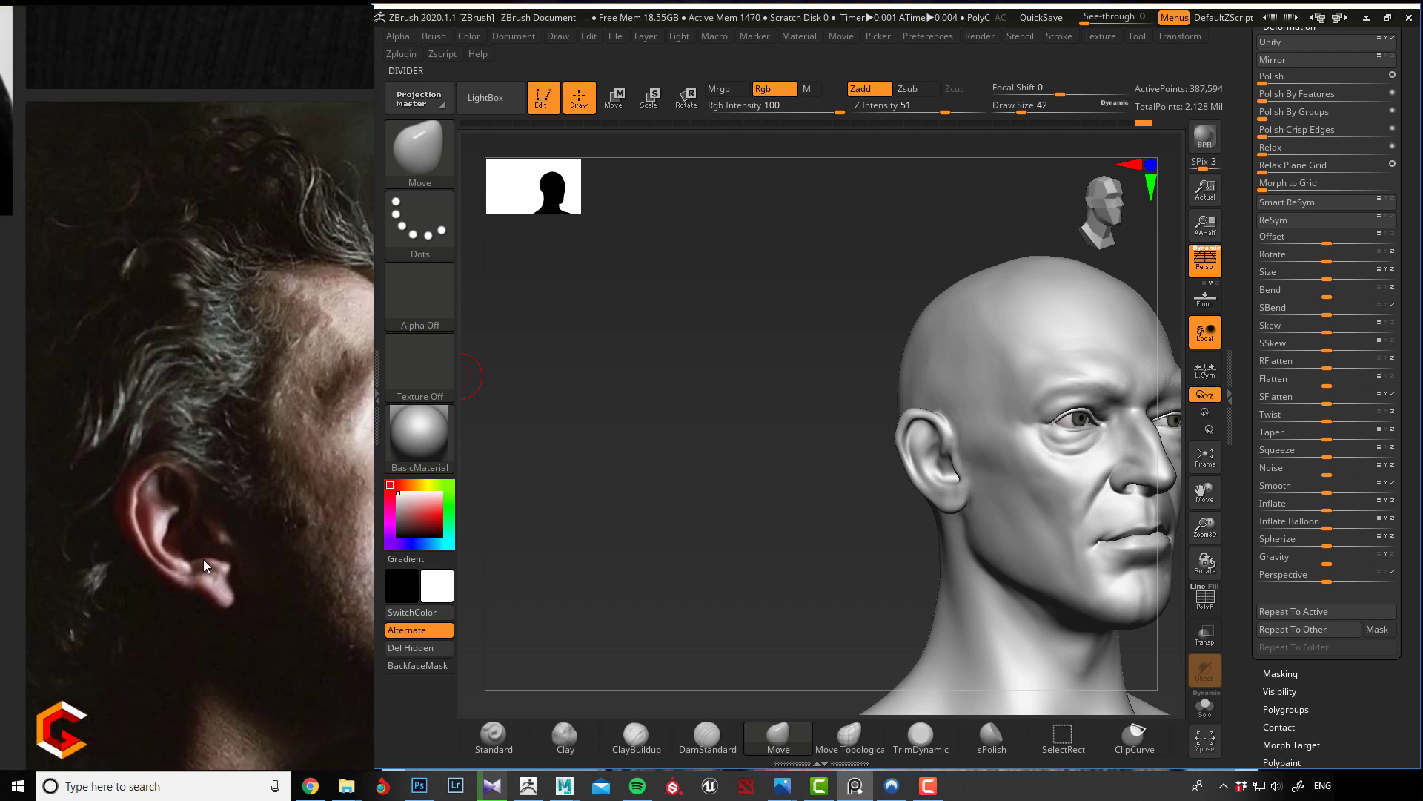
- Return to ZBrush and reshape the ear's upper rim and back edge with the Move brush at draw sizes 38 and 46
left_click(723, 406)
left_click_drag(709, 483, 611, 467)
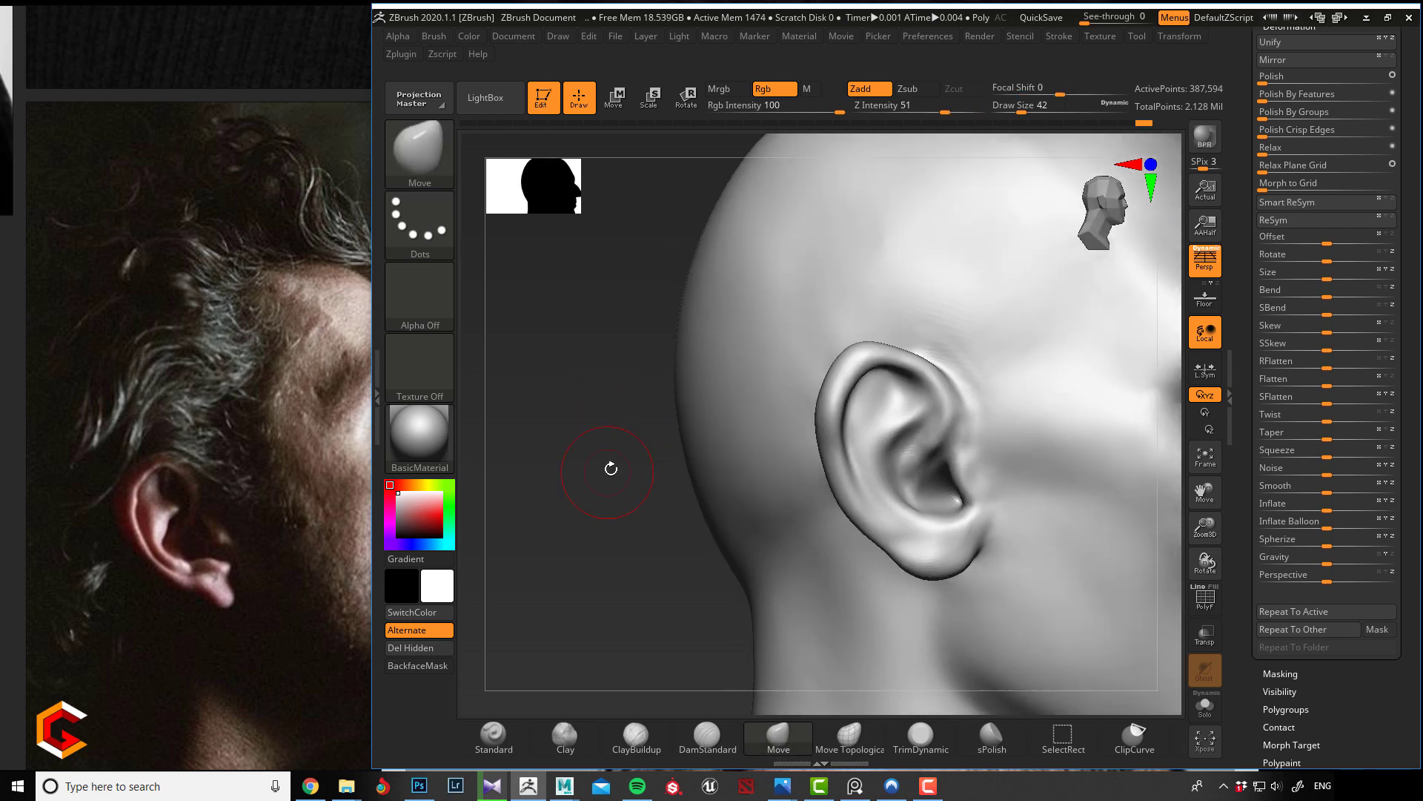
key("bracketleft")
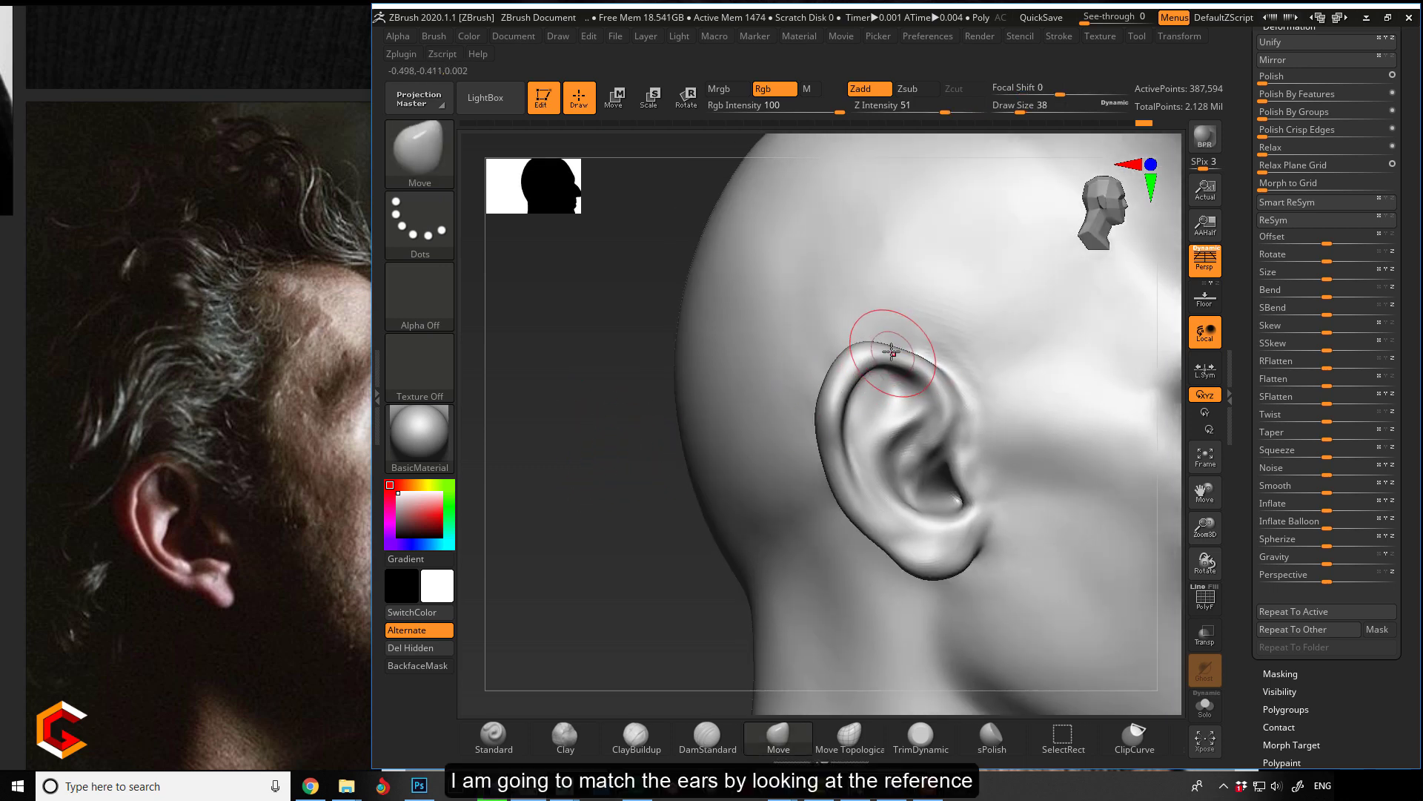
left_click_drag(903, 361, 887, 345)
key("bracketright")
key("bracketright")
left_click_drag(827, 404, 835, 412)
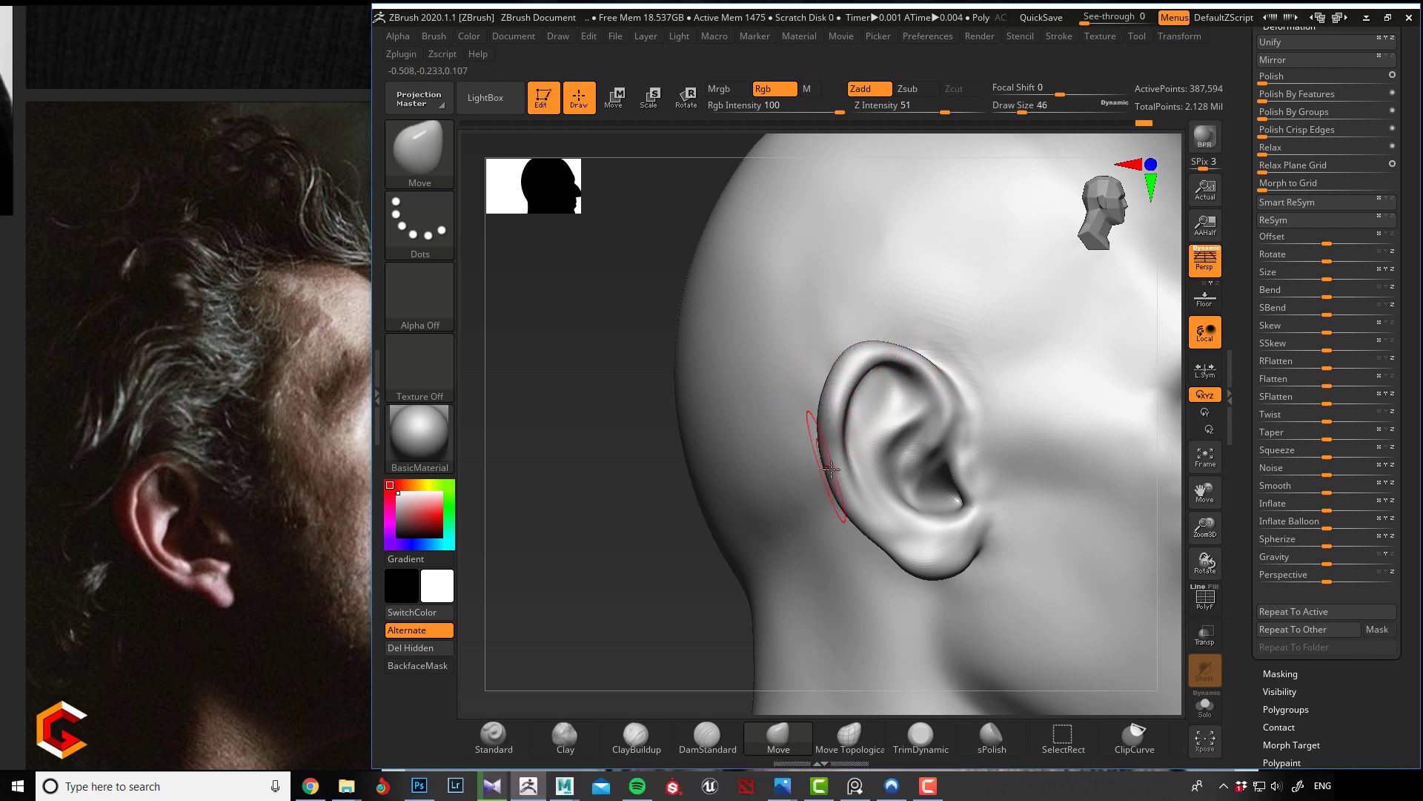
- Reshape the ear's lower back edge and earlobe with the Move brush, reducing the draw size to 34
mouse_move(843, 484)
left_mouse_down()
mouse_move(927, 569)
mouse_move(963, 567)
mouse_move(928, 565)
left_mouse_up()
key("bracketleft")
key("bracketleft")
key("bracketleft")
left_click_drag(871, 524, 878, 528)
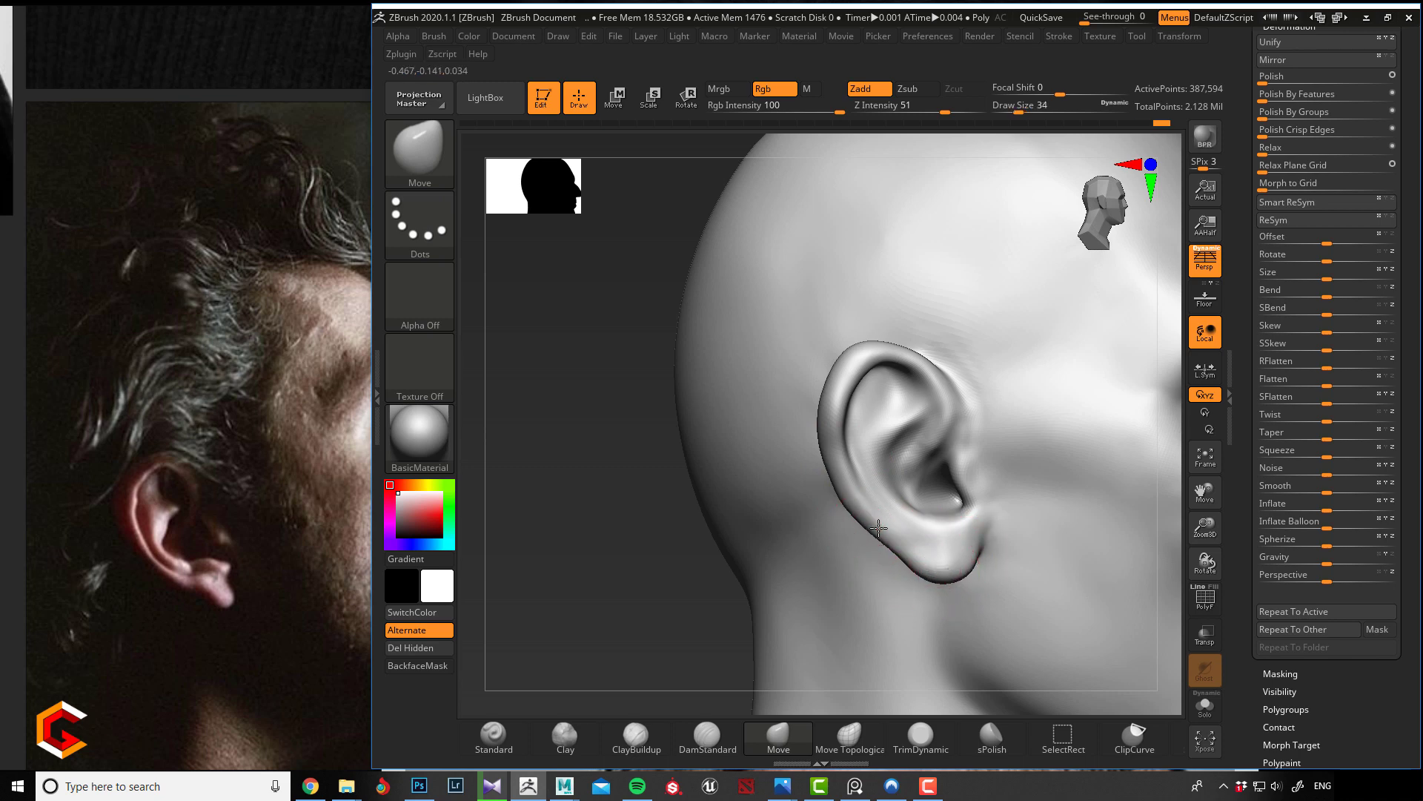
left_click_drag(599, 546, 690, 521)
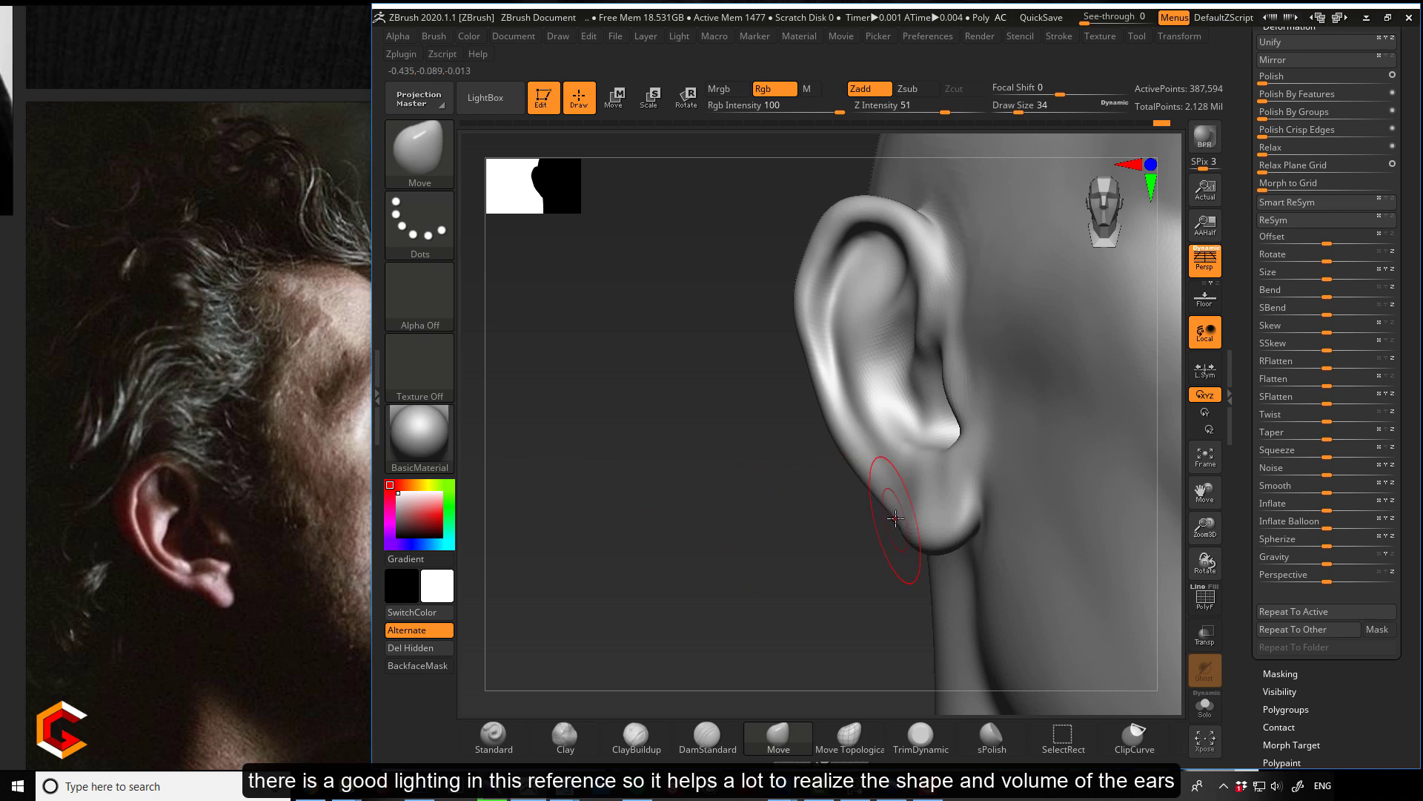
left_click_drag(835, 533, 932, 531)
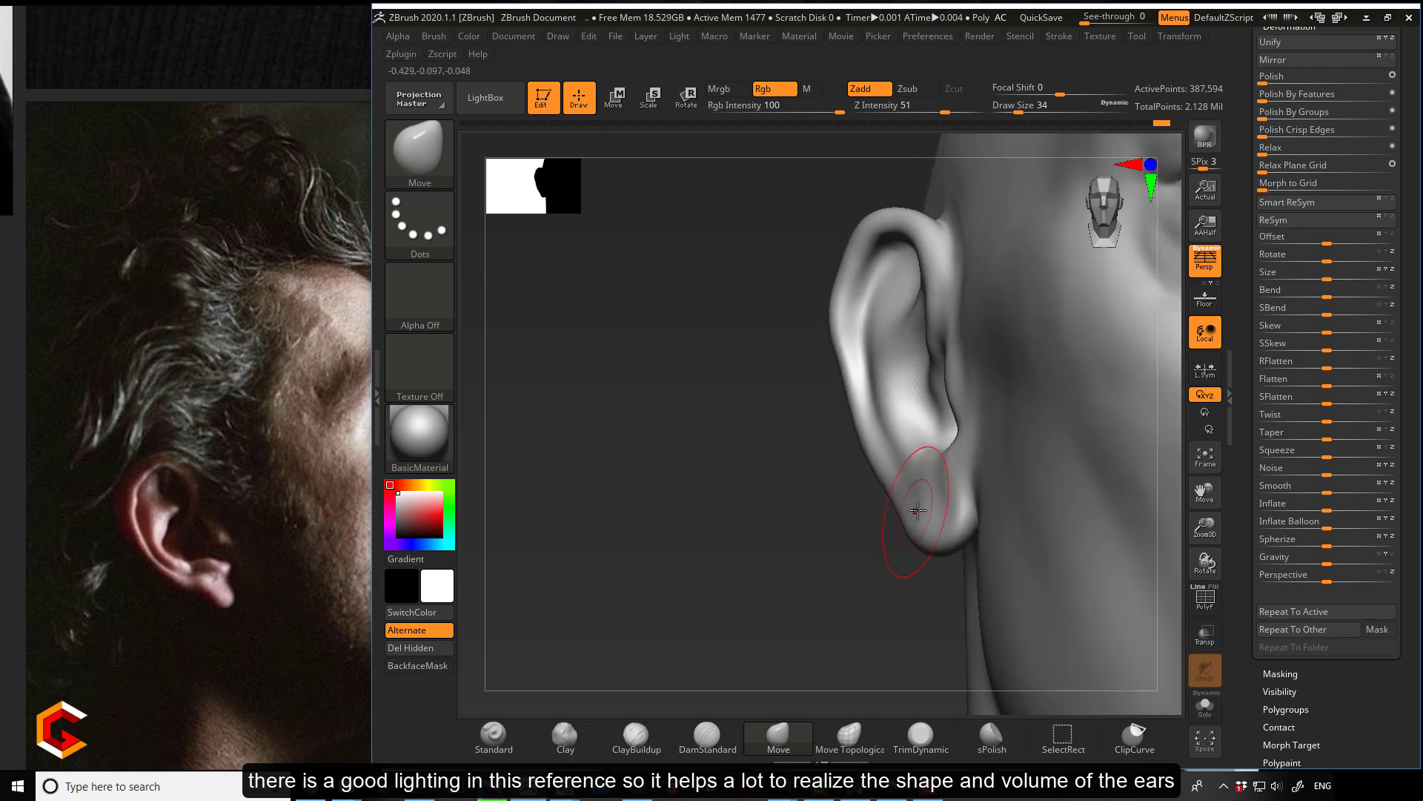
- Build up the surface above the earlobe with the ClayBuildup brush at draw size 18
left_click(636, 737)
left_click_drag(667, 652, 796, 562)
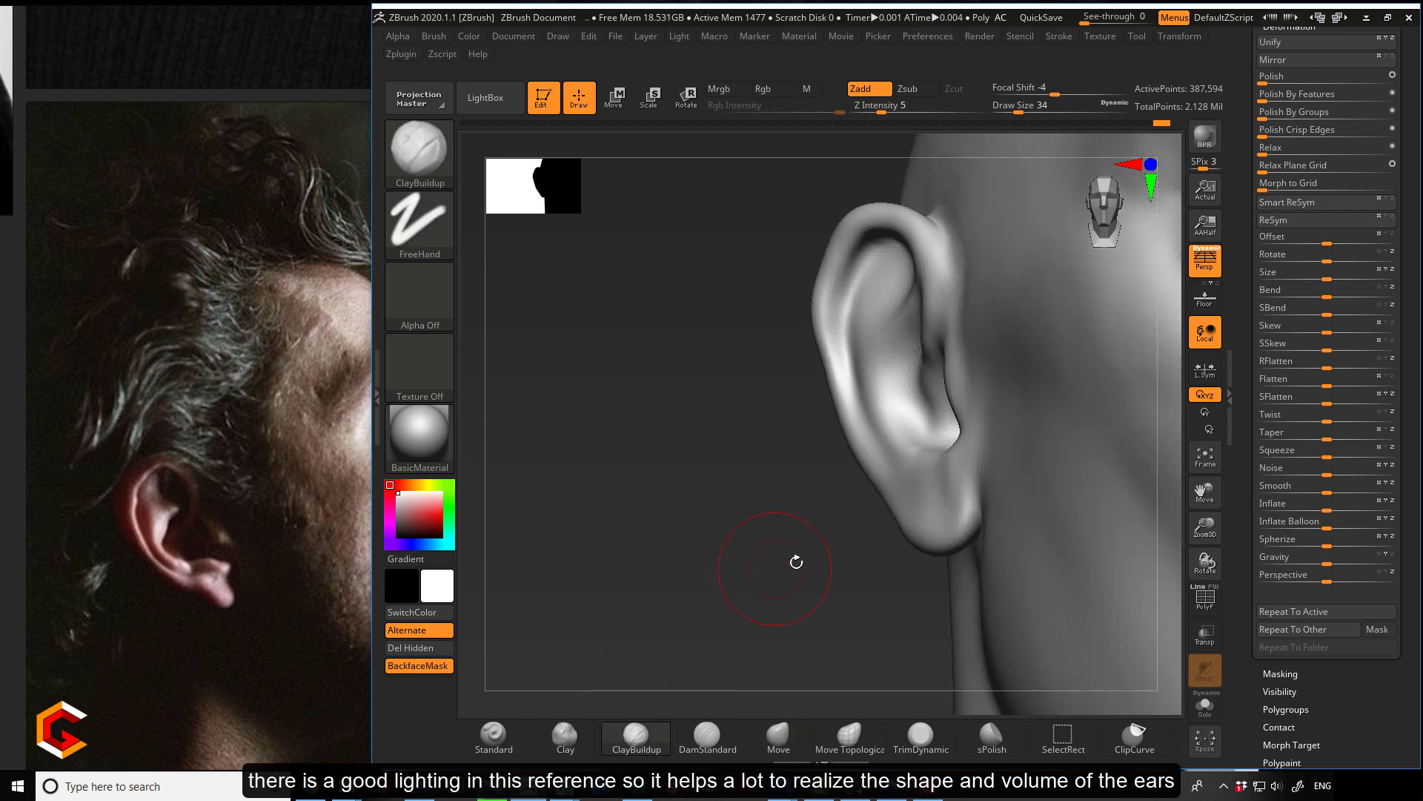
key("[")
key("[")
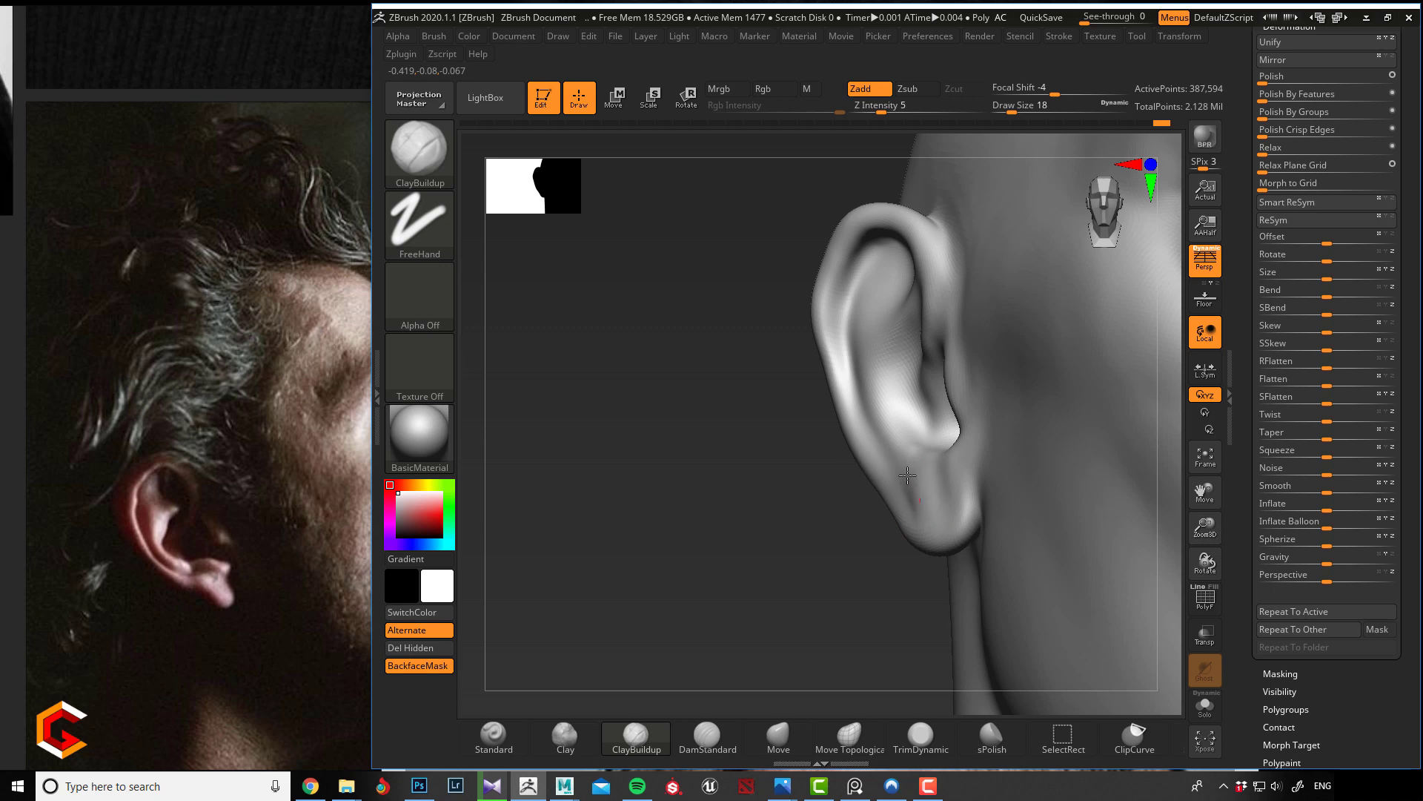
key("[")
key("]")
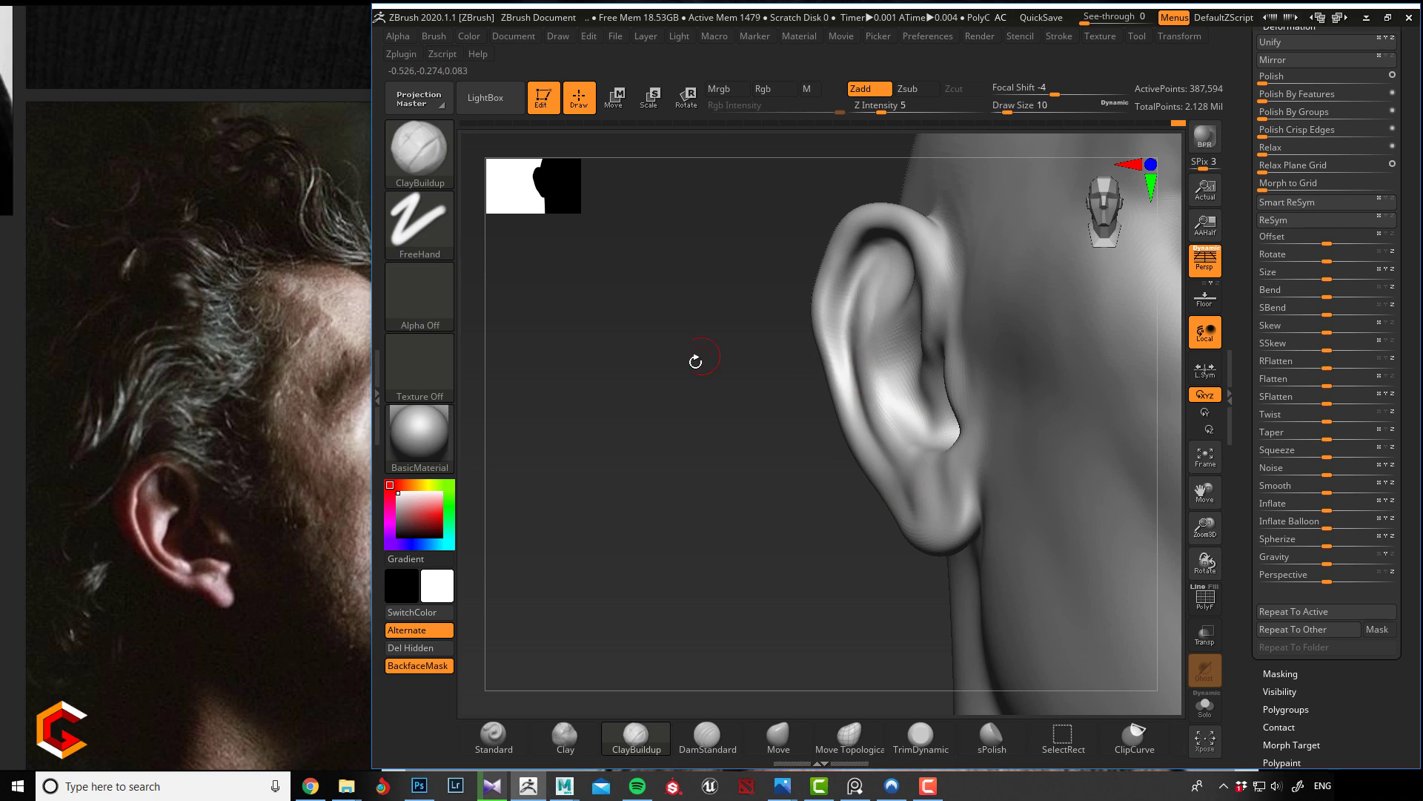
- Build up the antihelix inside the ear with ClayBuildup at draw size 18, checking the shape with perspective turned off and on
left_click_drag(695, 361, 764, 357)
key("]")
key("]")
left_click_drag(877, 359, 895, 347)
left_click_drag(899, 343, 886, 364)
key("p")
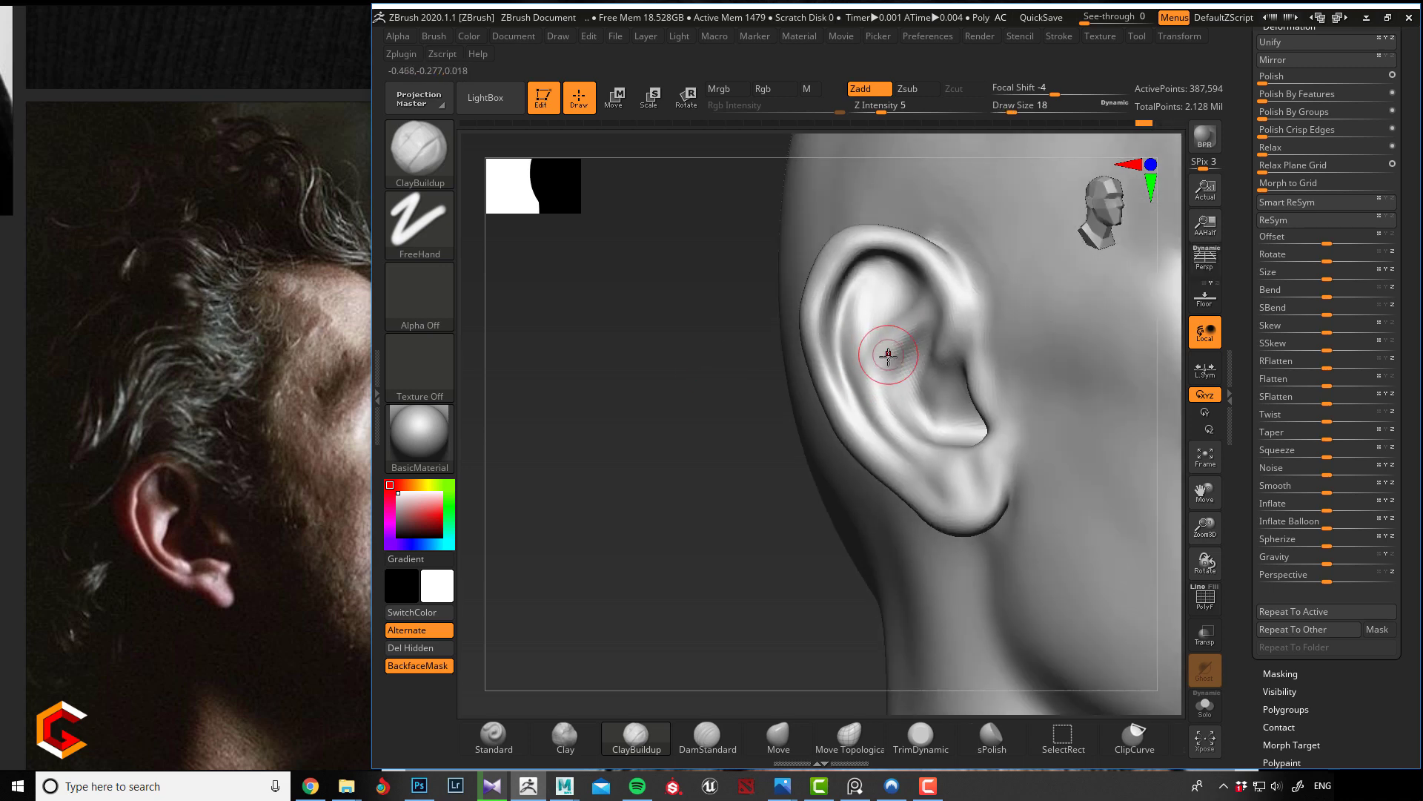
key("p")
- Add volume to the tragus at draw size 14 and to the back helix rim at draw size 9 with ClayBuildup
key("[")
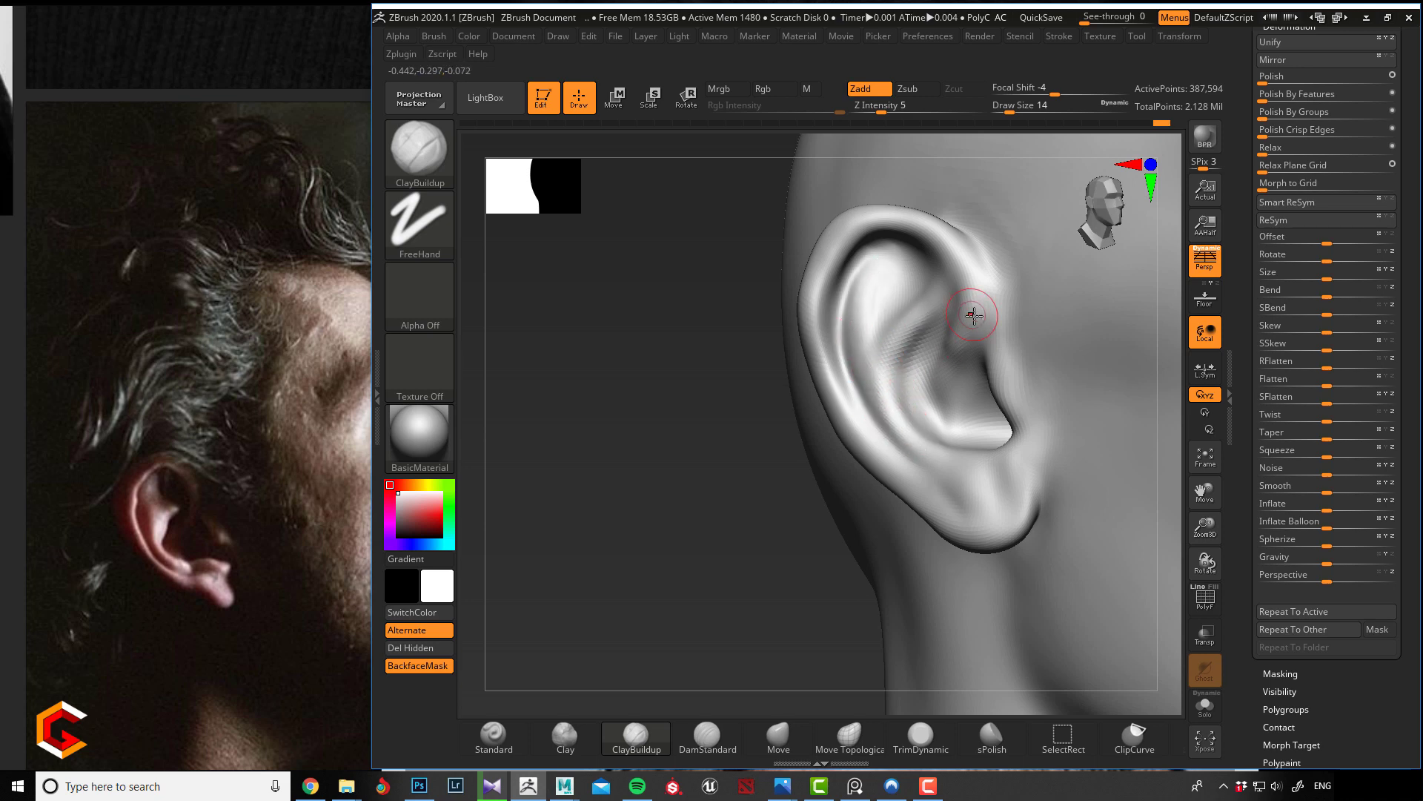
mouse_move(998, 397)
left_mouse_down()
mouse_move(1009, 414)
mouse_move(1007, 376)
left_mouse_up()
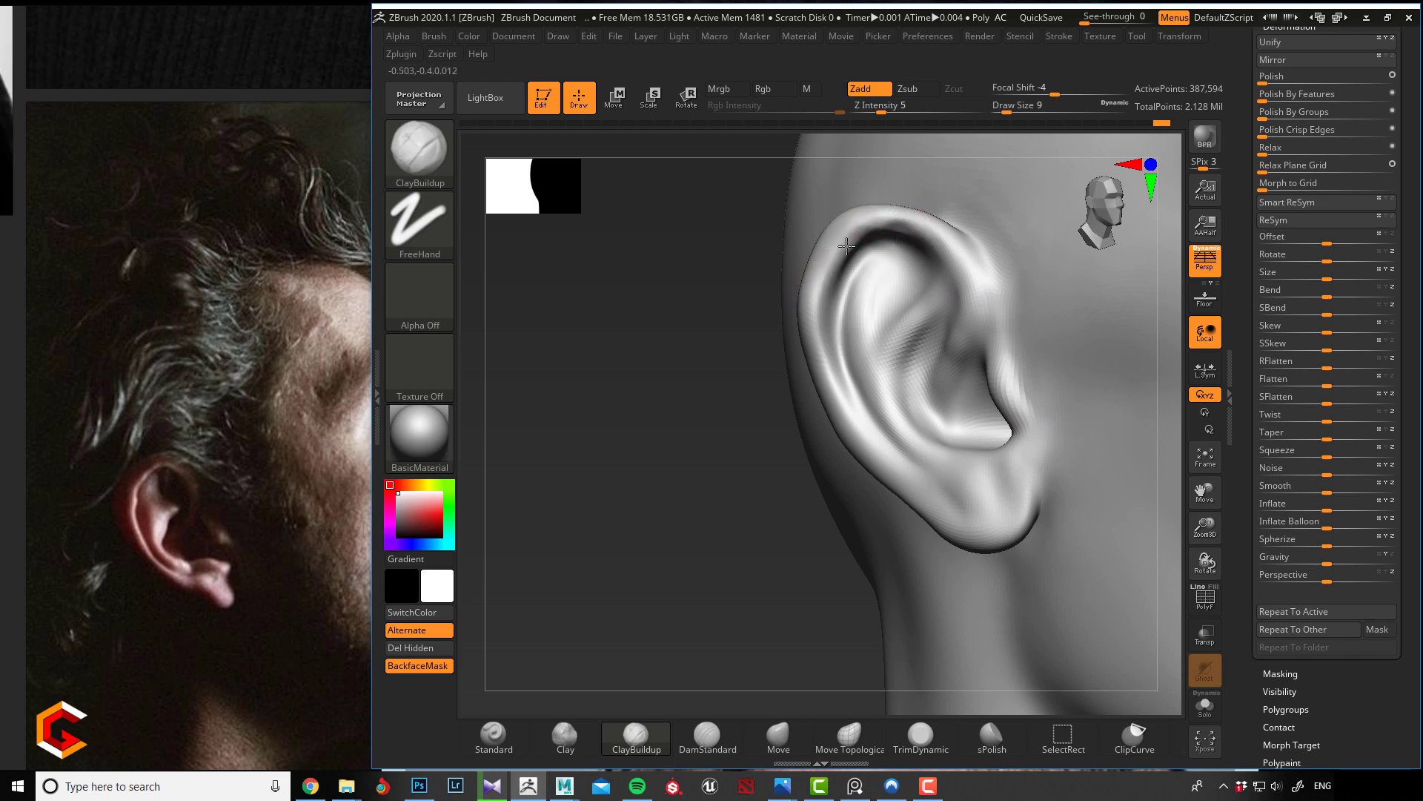
left_click_drag(830, 308, 819, 327)
left_click_drag(705, 328, 660, 320)
mouse_move(851, 273)
left_mouse_down()
mouse_move(829, 310)
mouse_move(856, 393)
left_mouse_up()
left_click_drag(831, 337, 862, 399)
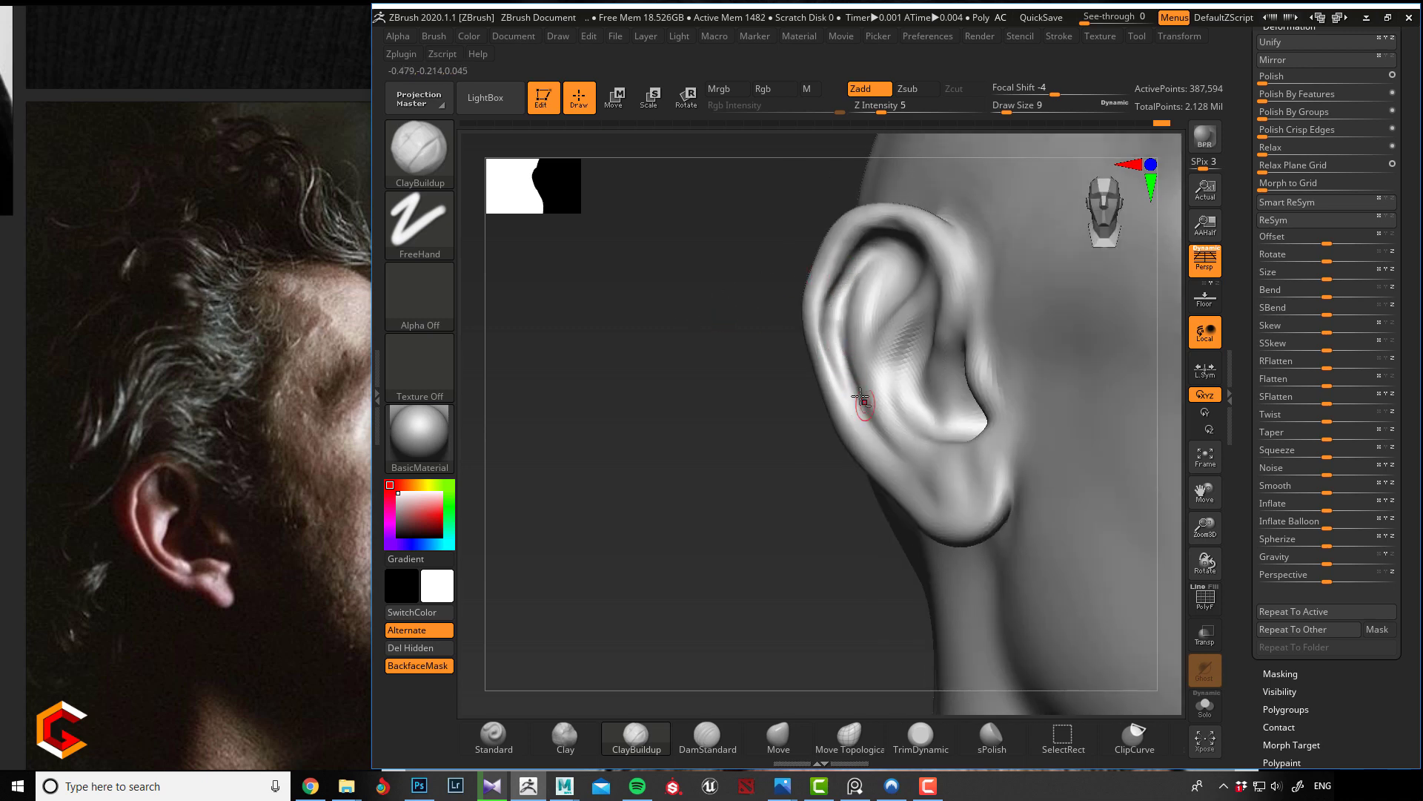
- Carve the groove along the inside of the helix down toward the earlobe with the DamStandard brush at draw size 18
left_click(710, 736)
mouse_move(863, 255)
left_mouse_down()
mouse_move(830, 340)
mouse_move(855, 422)
left_mouse_up()
left_click_drag(838, 356, 873, 435)
mouse_move(849, 386)
left_mouse_down()
mouse_move(890, 458)
mouse_move(918, 474)
left_mouse_up()
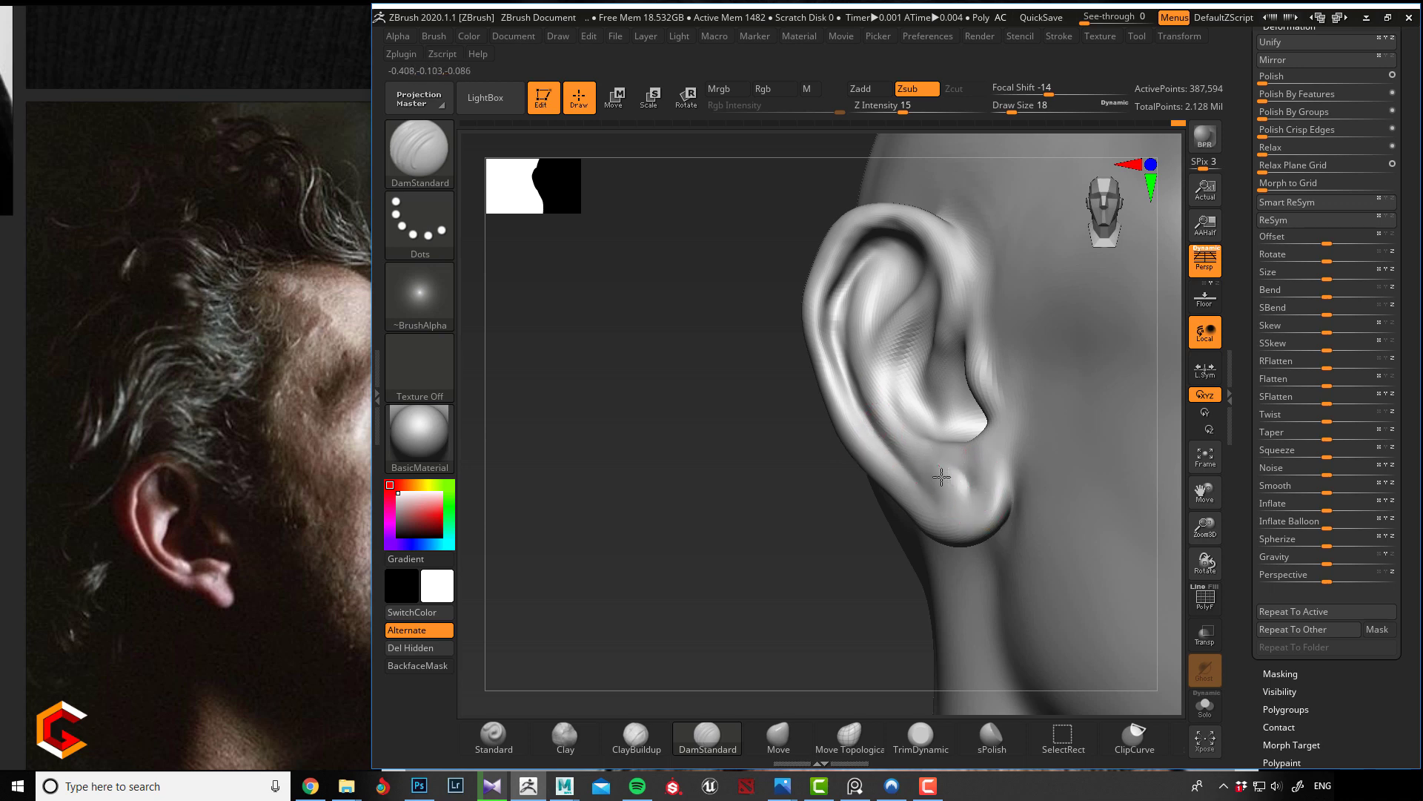
- Build up the antitragus and the upper earlobe with ClayBuildup at draw sizes 10 and 9
left_click(635, 734)
left_click_drag(635, 575, 712, 571)
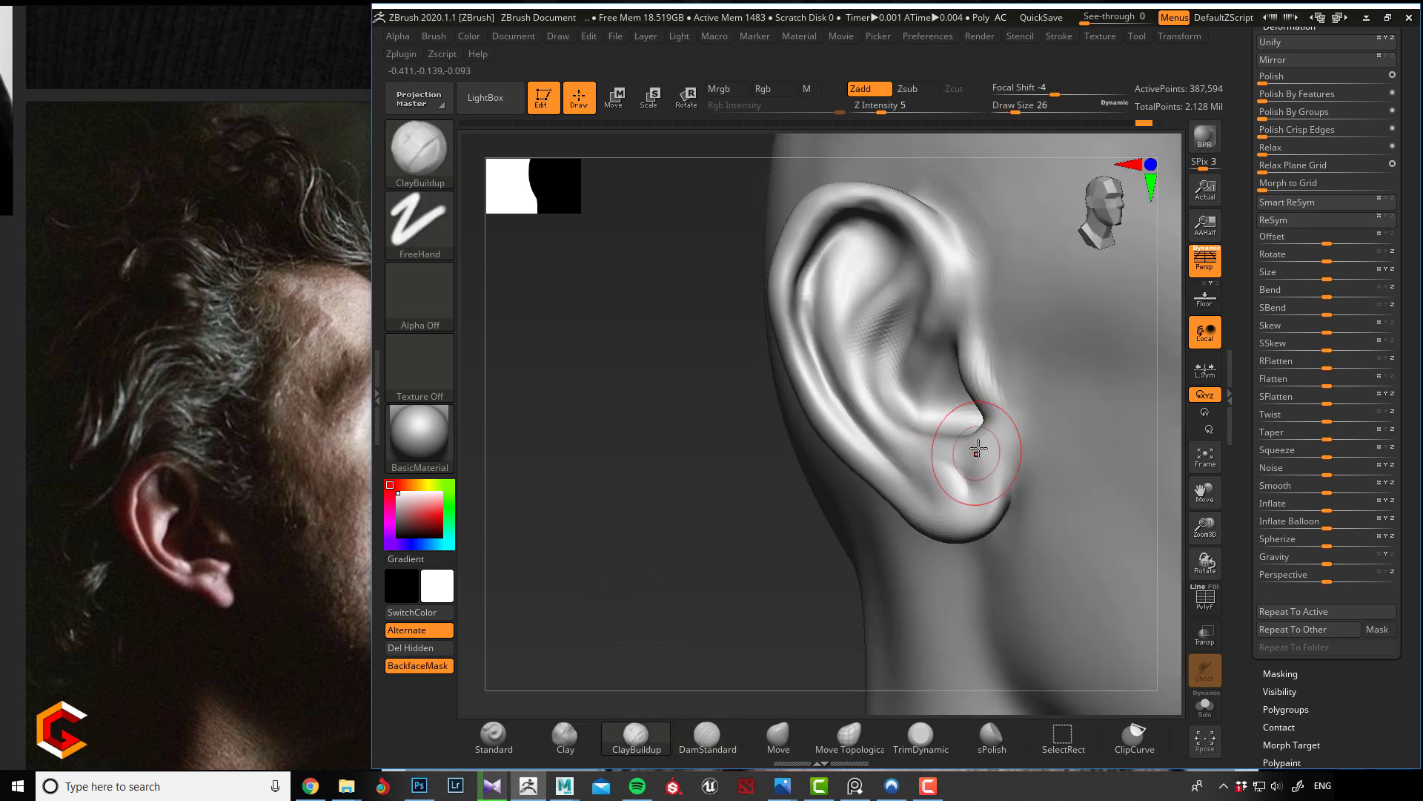
key("[")
key("[")
key("[")
left_click_drag(766, 432, 794, 433)
key("]")
key("]")
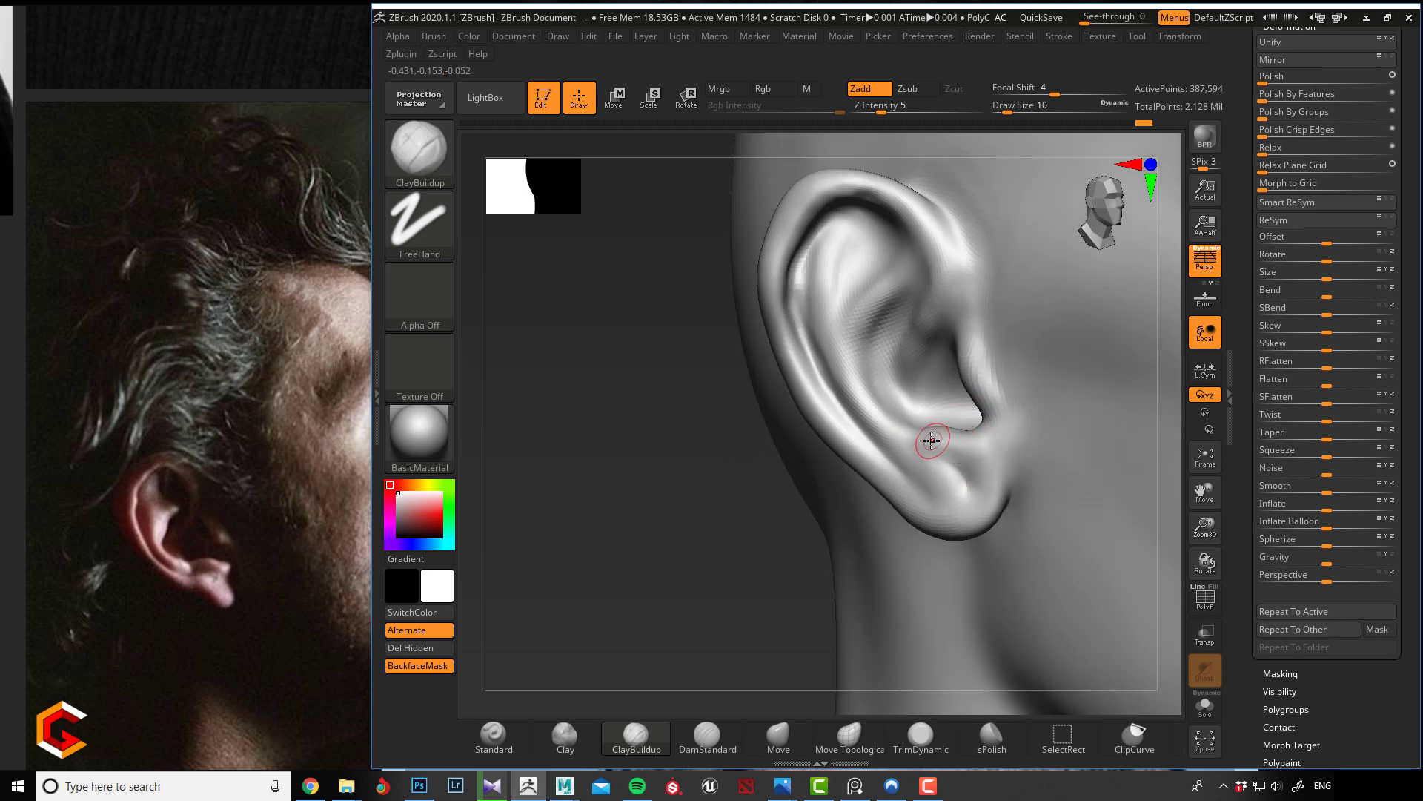
key("[")
key("[")
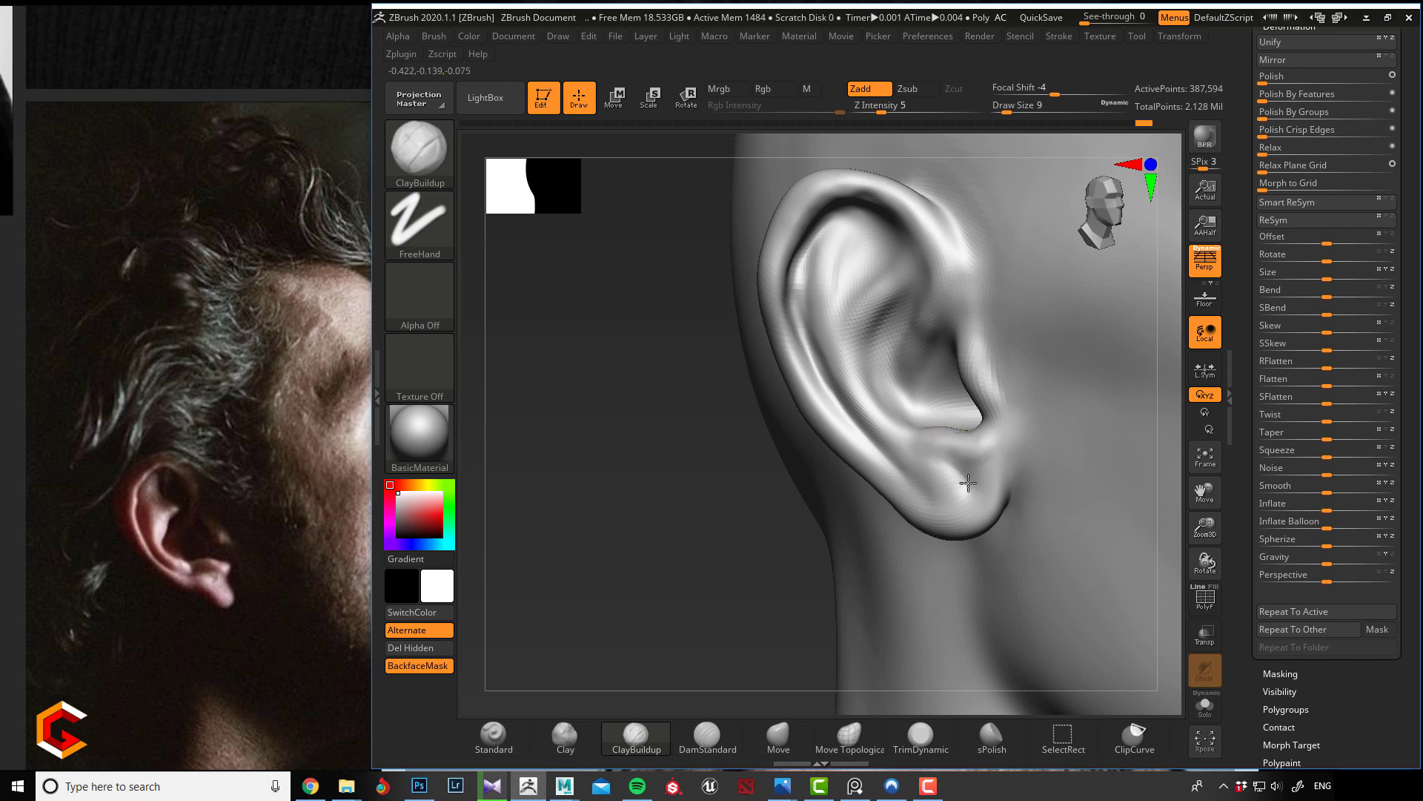
- Smooth the inner ear folds at draw size 14 and refine the concha
key("]")
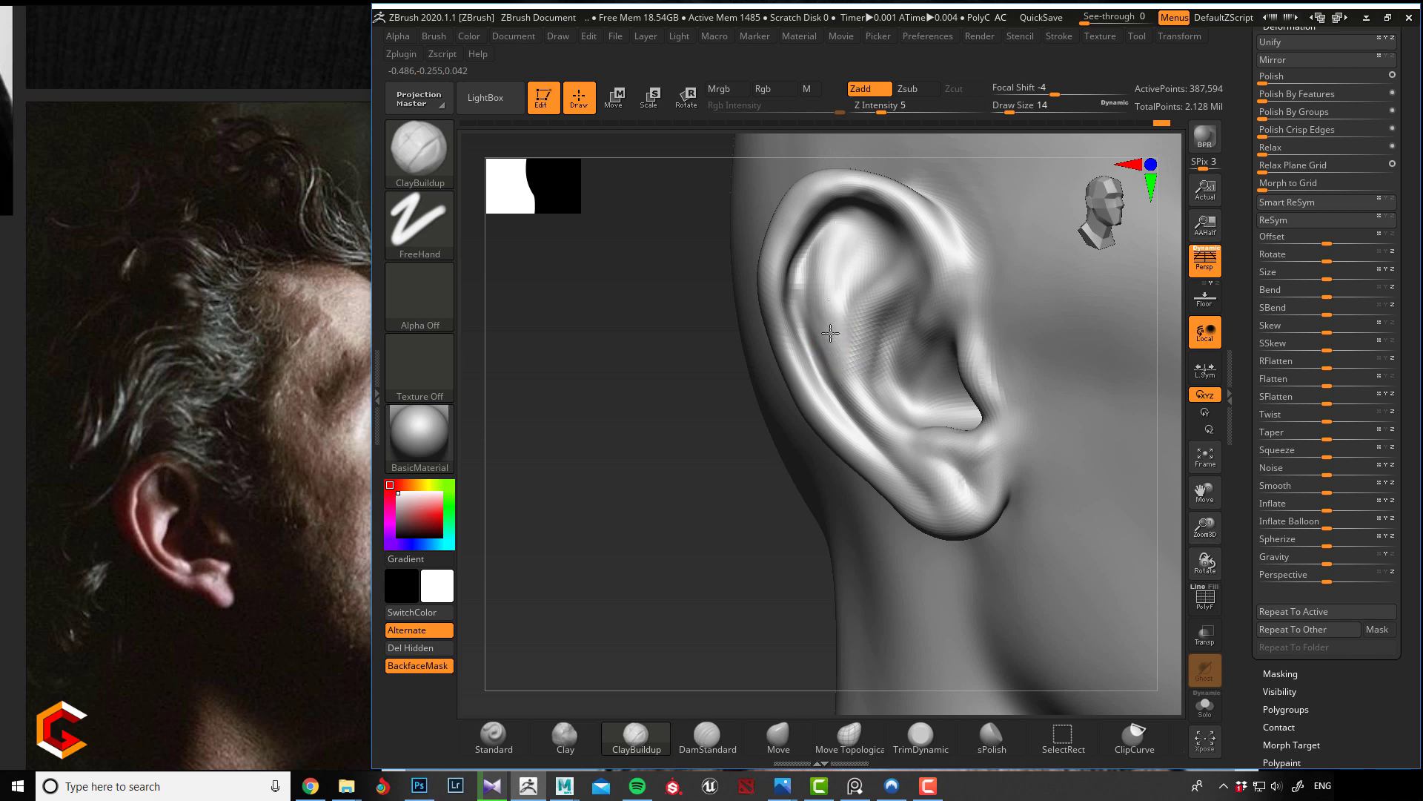
key("shift")
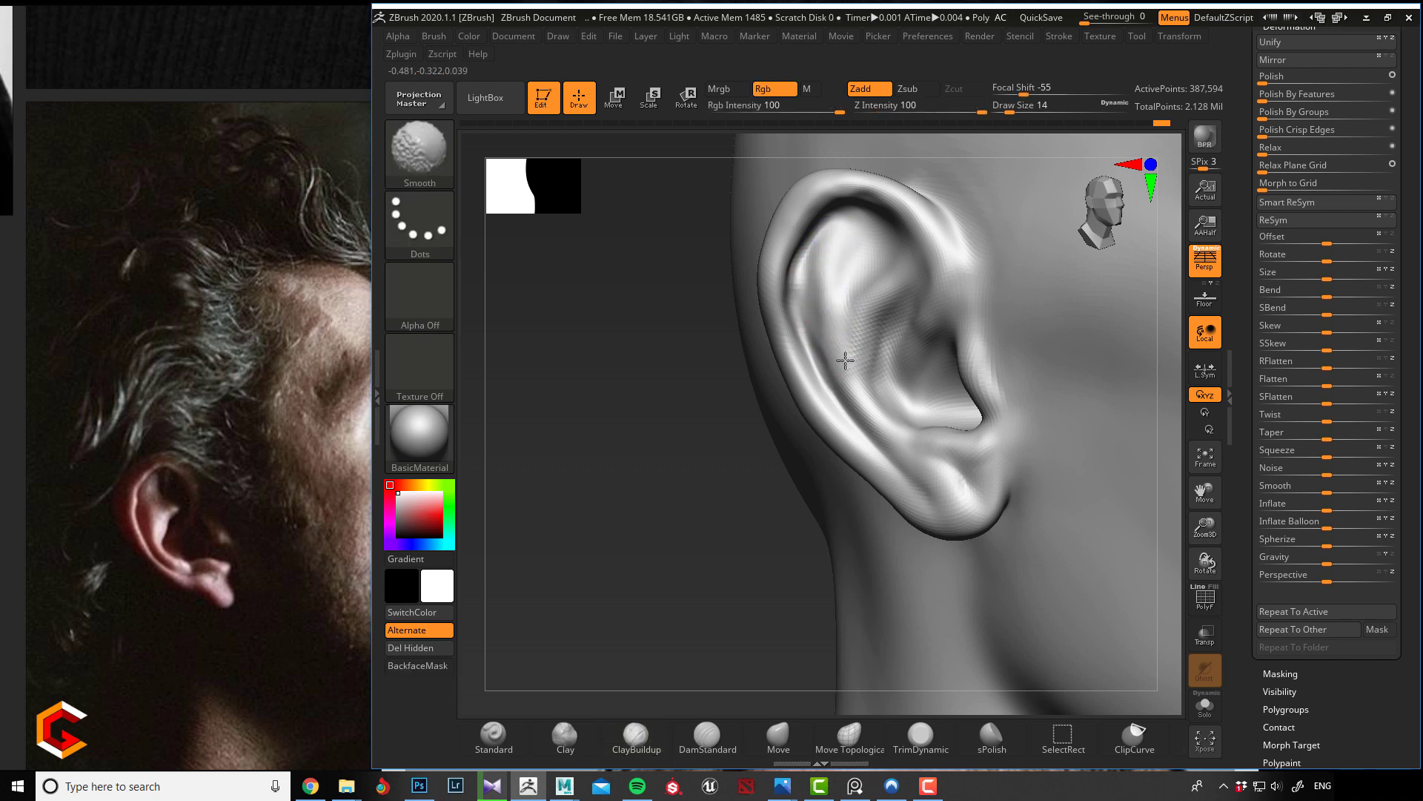
mouse_move(926, 346)
left_mouse_down()
mouse_move(909, 364)
mouse_move(920, 393)
left_mouse_up()
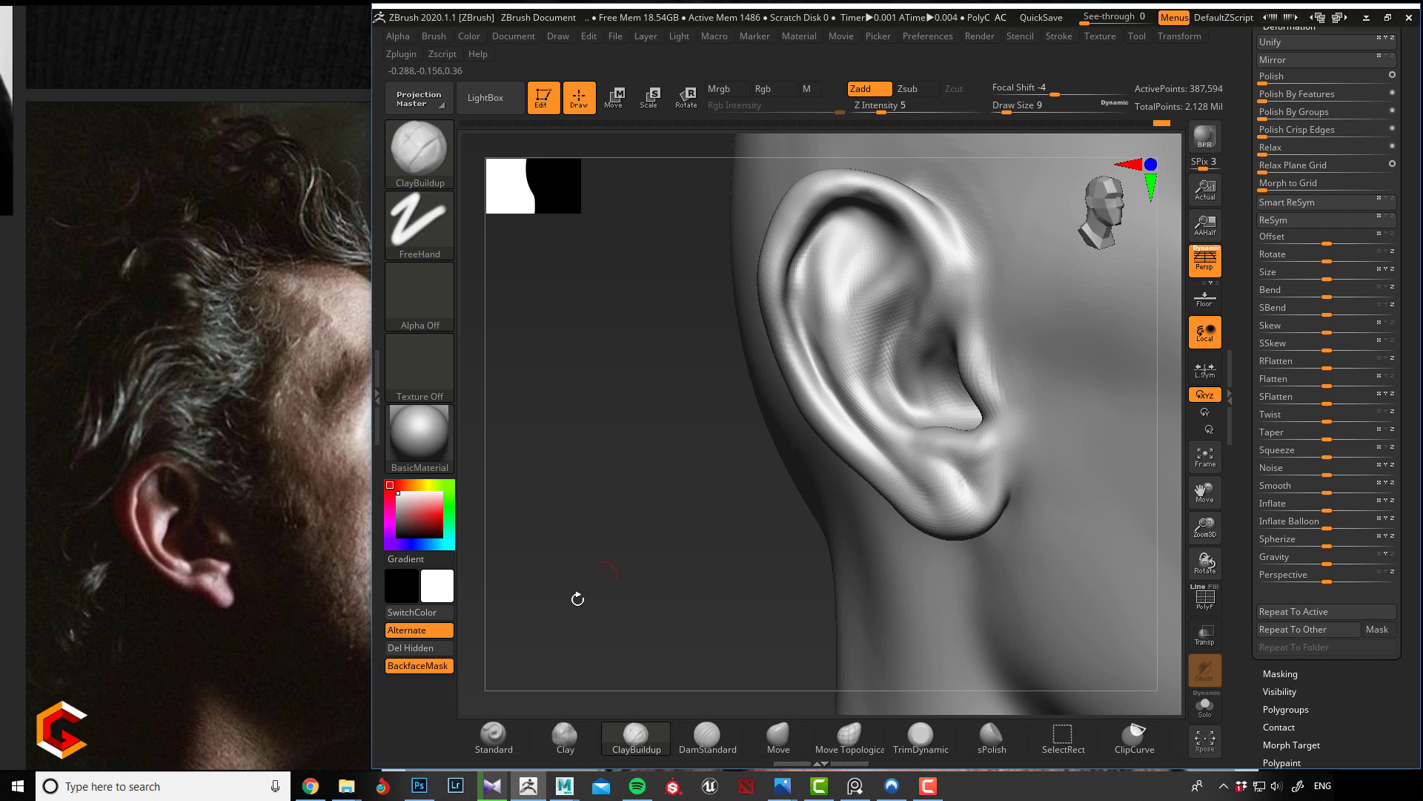
- Add volume along the back helix rim down toward the earlobe with the Standard brush at draw sizes 10 and 14
left_click(495, 735)
left_click_drag(618, 333, 663, 317)
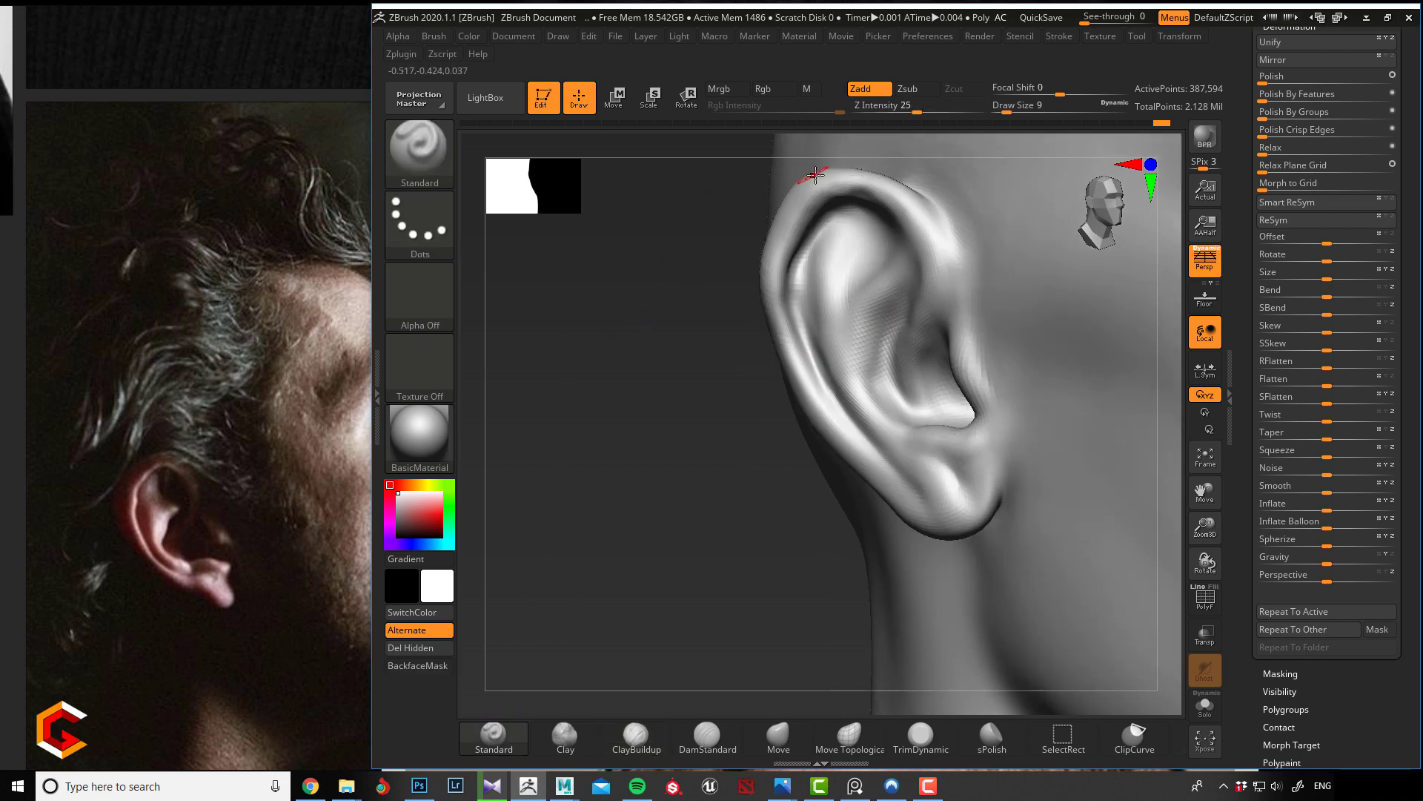
key("bracketright")
left_click_drag(797, 212, 780, 302)
key("bracketleft")
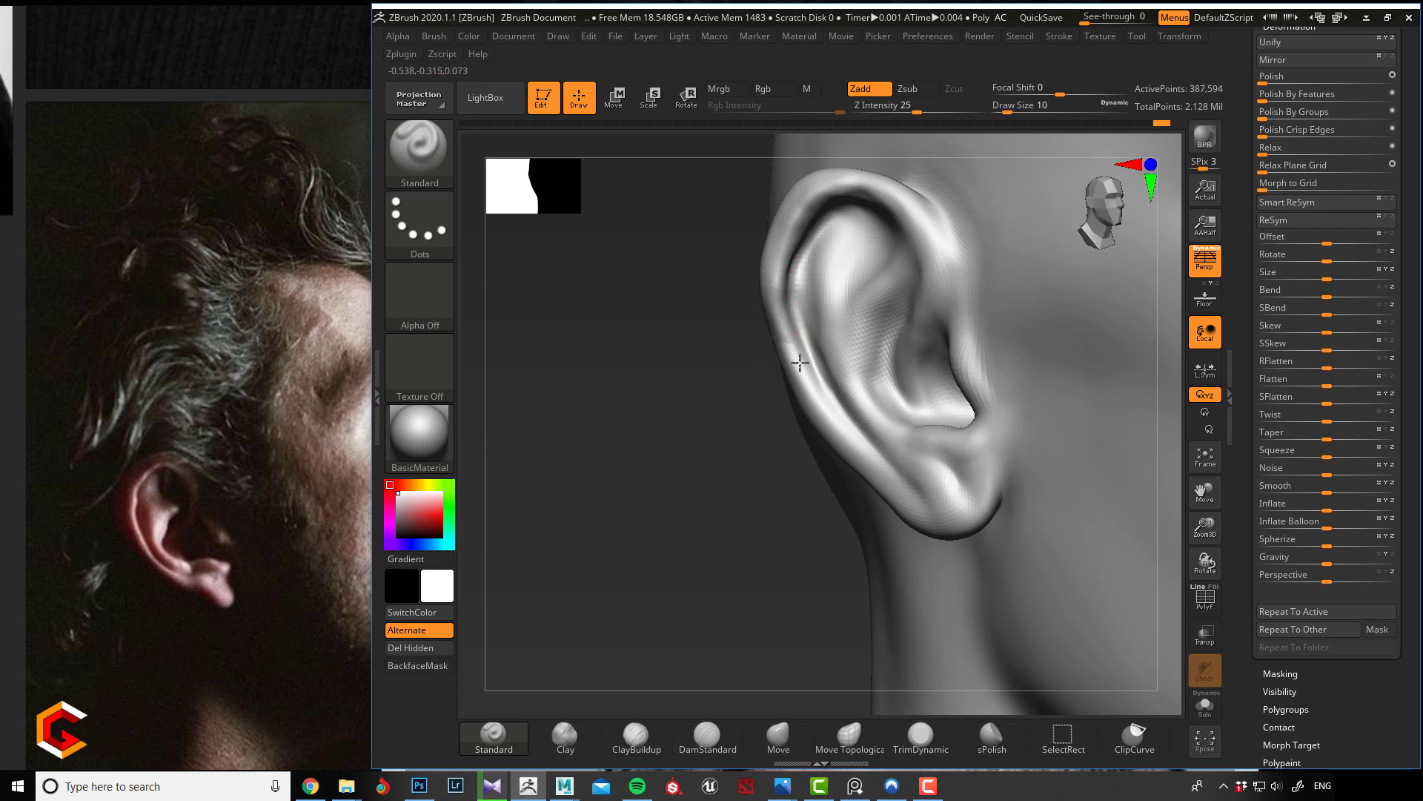
key("bracketright")
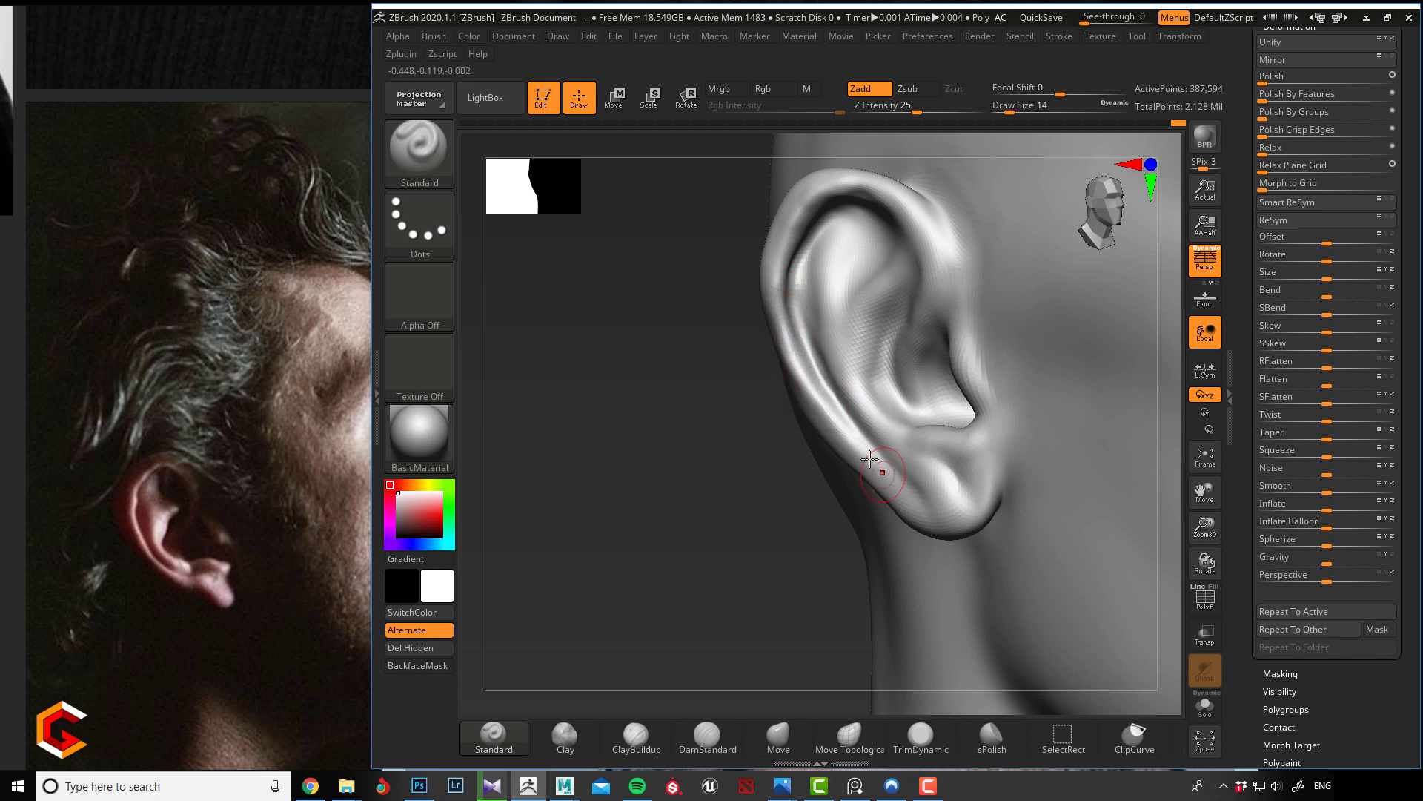
key("bracketleft")
- Carve a crease beneath the antitragus with the DamStandard brush at draw size 14
left_click(706, 734)
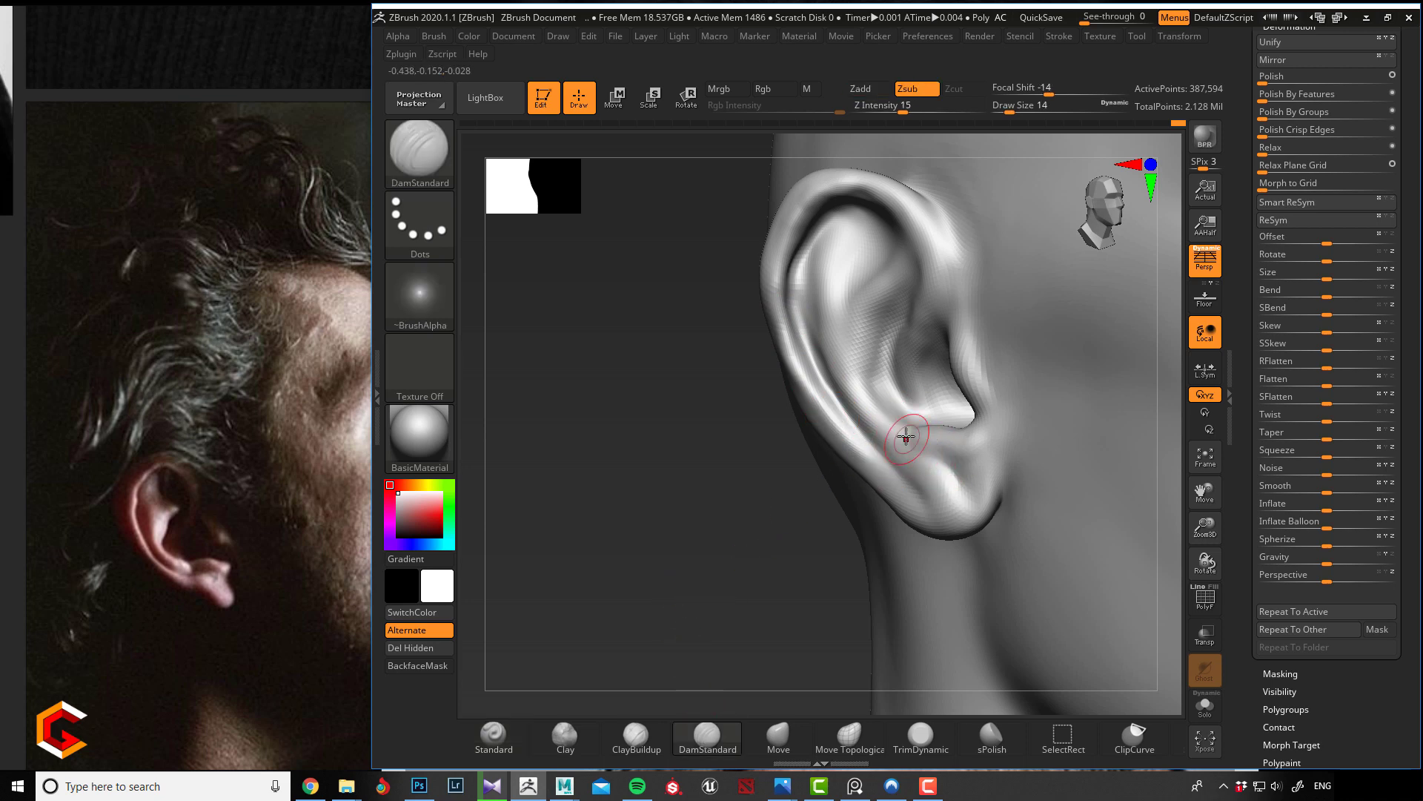
key("bracketright")
left_click_drag(920, 445, 923, 454)
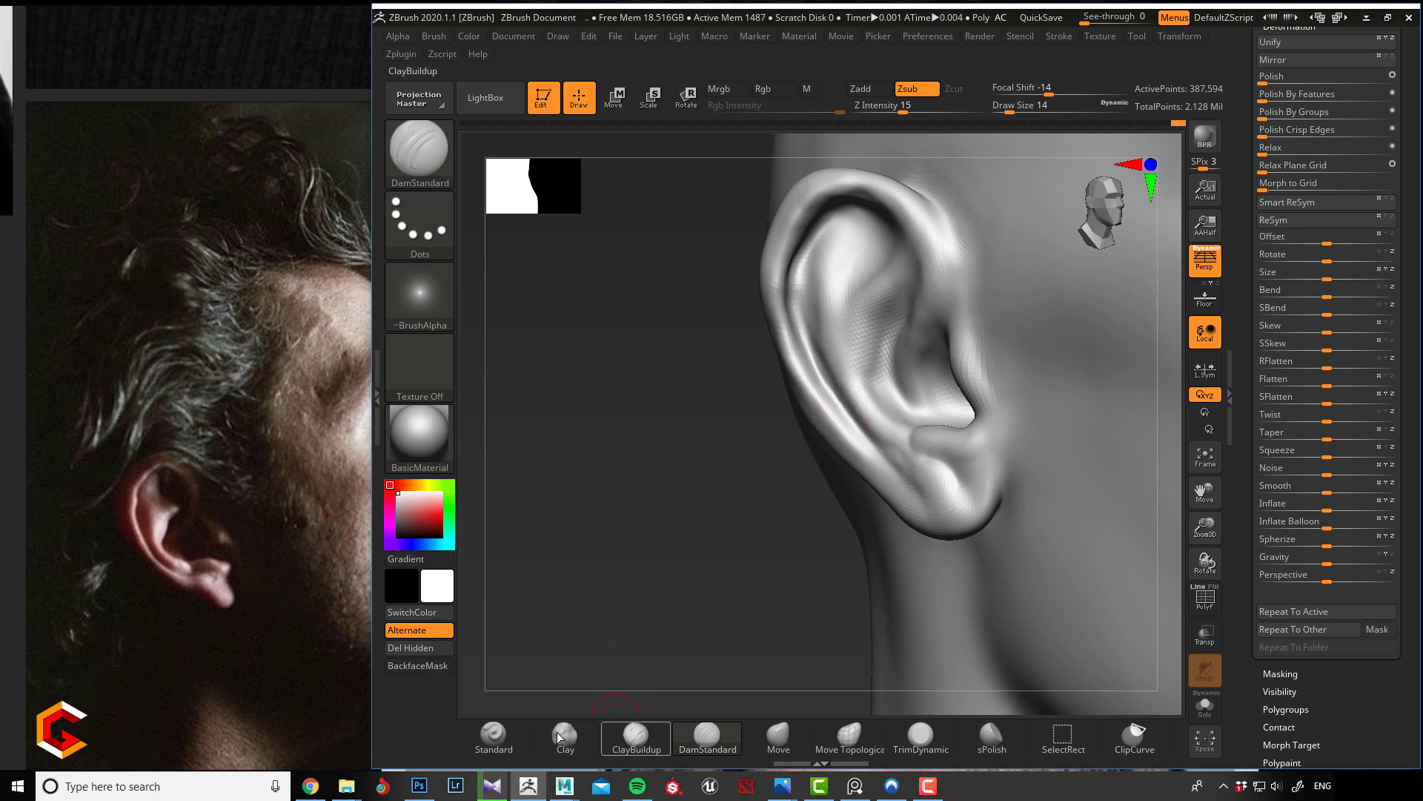
- Sharpen the upper helix, inner folds and earlobe with the Standard brush at draw sizes 10 and 14
left_click(494, 737)
left_click_drag(563, 616, 637, 537)
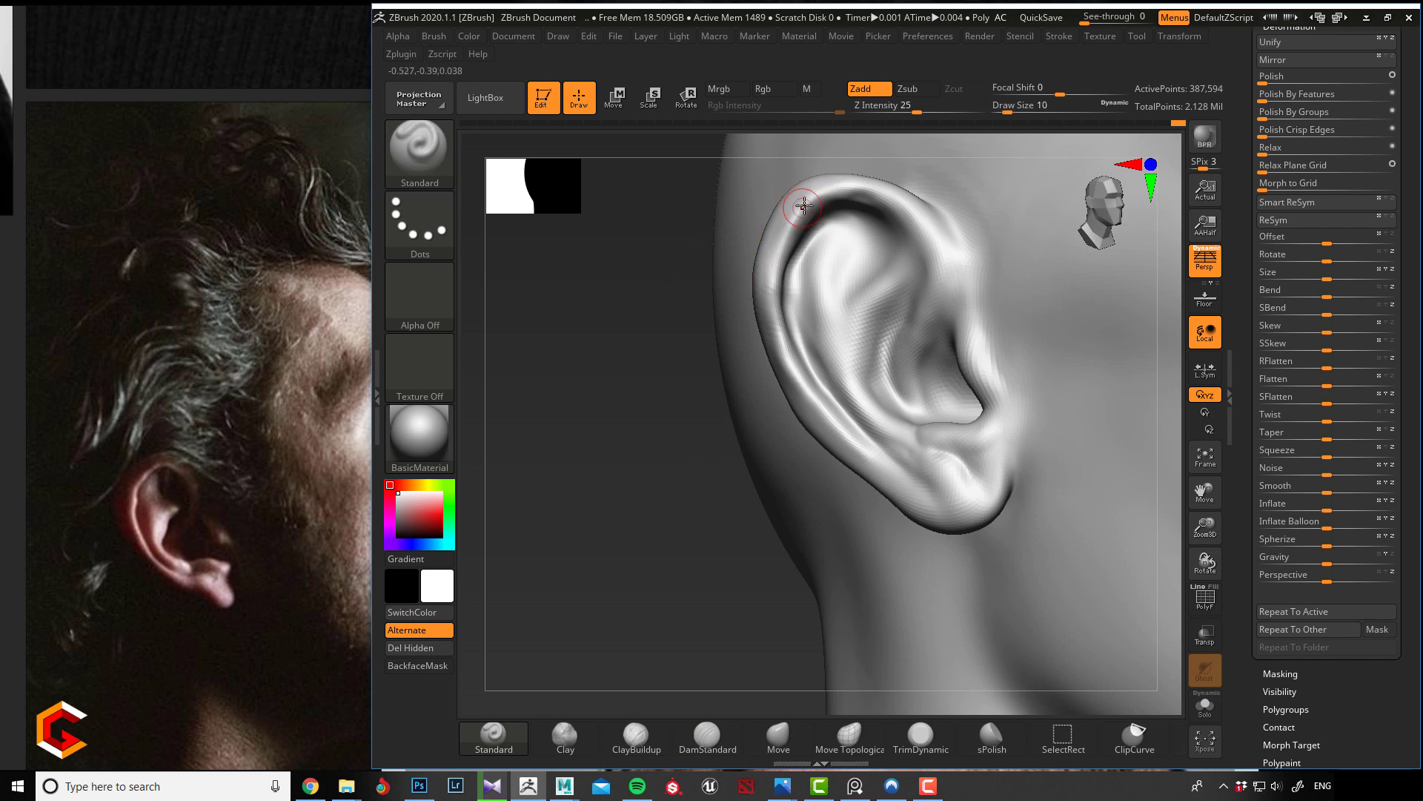
key("bracketleft")
mouse_move(805, 205)
left_mouse_down()
mouse_move(830, 198)
mouse_move(916, 230)
mouse_move(934, 285)
left_mouse_up()
key("bracketright")
mouse_move(925, 235)
left_mouse_down()
mouse_move(940, 293)
mouse_move(909, 322)
left_mouse_up()
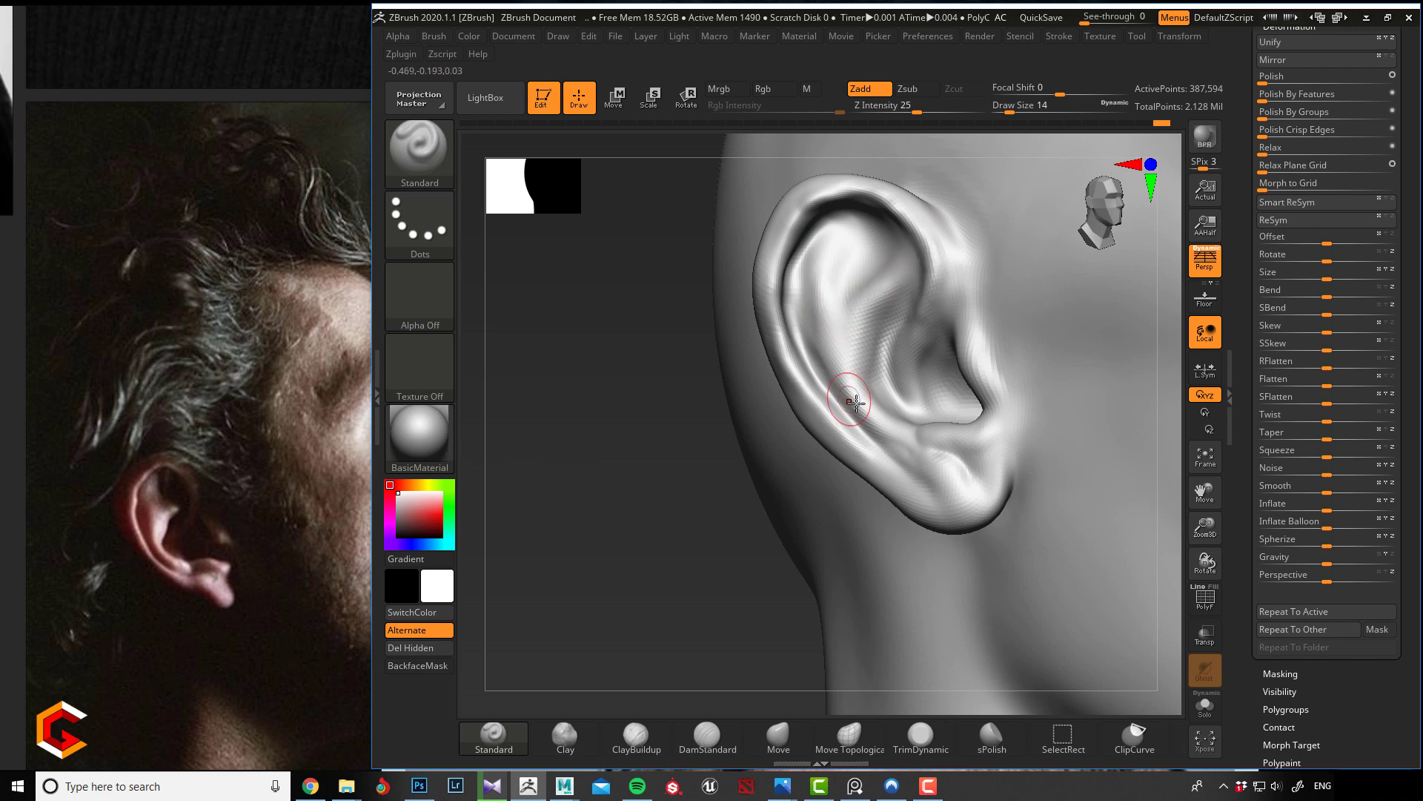
left_click_drag(924, 437, 938, 463)
- Refine the antihelix and the groove behind it with the Standard brush, finishing at draw size 10
mouse_move(602, 410)
left_mouse_down("alt")
mouse_move(664, 432)
mouse_move(660, 444)
mouse_move(728, 423)
mouse_move(719, 376)
left_mouse_up("alt")
key("bracketright")
key("bracketright")
mouse_move(877, 254)
left_mouse_down()
mouse_move(872, 347)
mouse_move(848, 291)
mouse_move(858, 362)
left_mouse_up()
key("bracketleft")
key("bracketleft")
left_click_drag(848, 282, 853, 363)
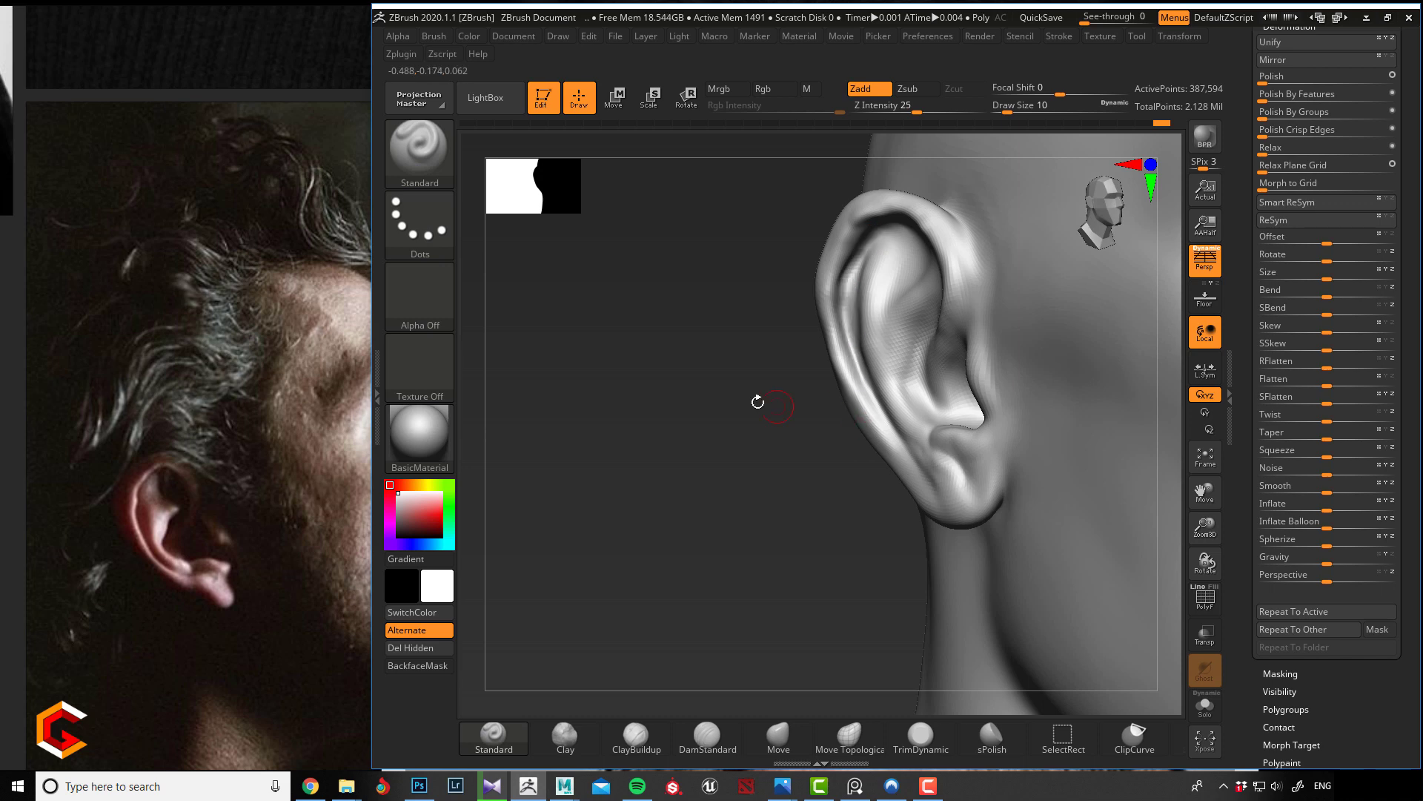
- Mask the whole ear with the MaskPen brush at draw size 54
mouse_move(661, 360)
left_mouse_down("alt")
mouse_move(715, 413)
mouse_move(671, 371)
mouse_move(682, 438)
mouse_move(725, 370)
mouse_move(771, 371)
left_mouse_up("alt")
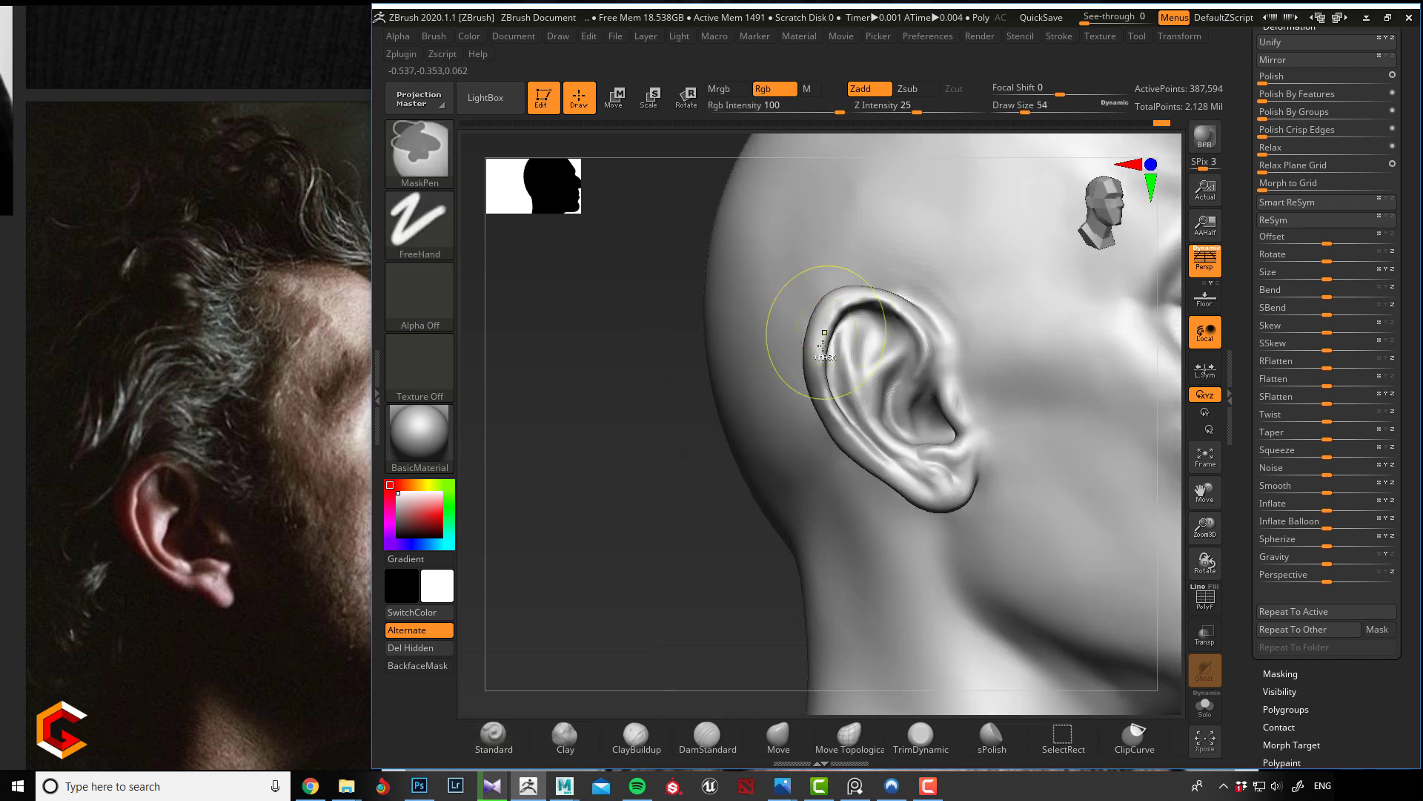
mouse_move(834, 337)
left_mouse_down("ctrl")
mouse_move(850, 304)
mouse_move(834, 390)
mouse_move(921, 467)
mouse_move(894, 442)
mouse_move(882, 300)
mouse_move(928, 371)
mouse_move(958, 482)
left_mouse_up("ctrl")
left_click_drag(678, 361, 776, 357)
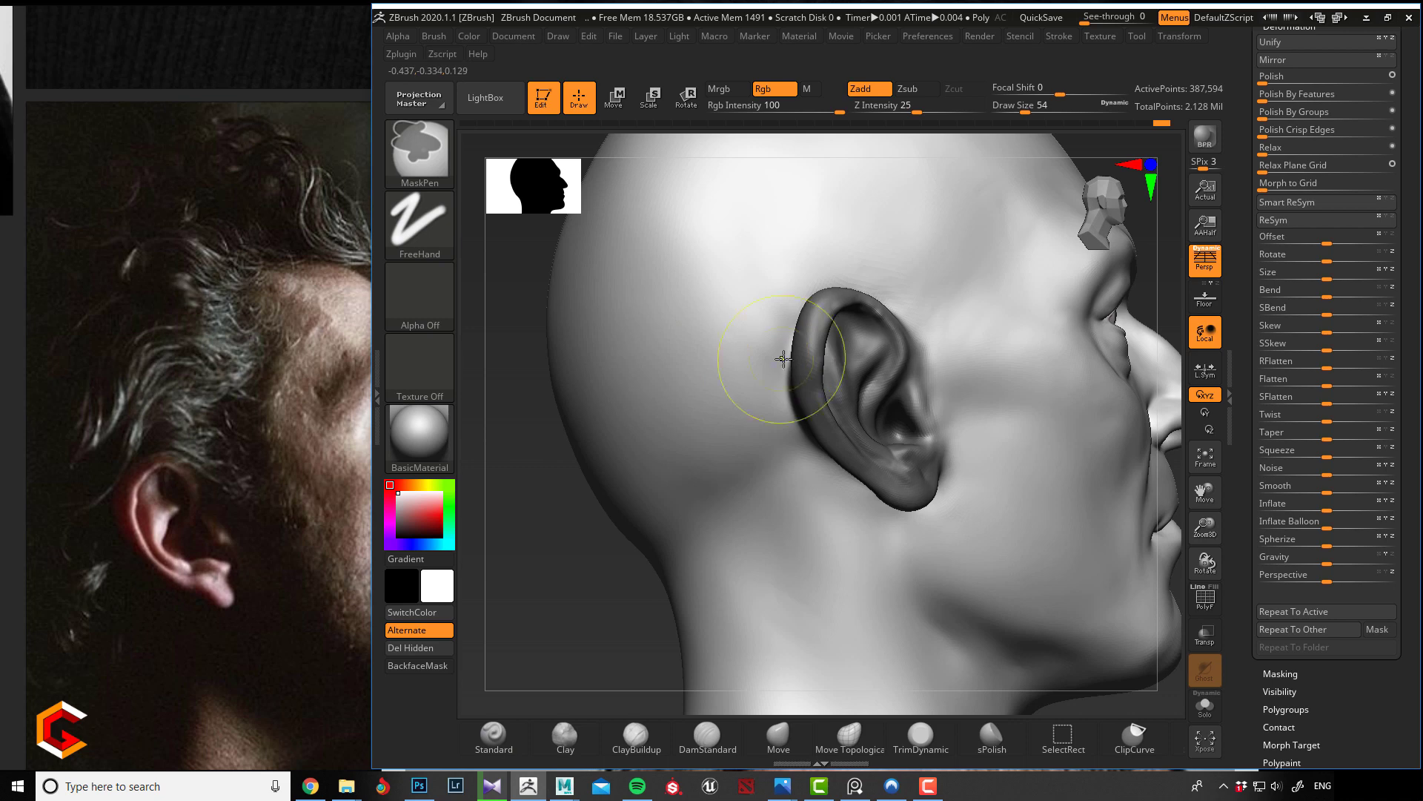
- Invert the ear mask so the head is protected and only the ear stays editable
key("ctrl+i")
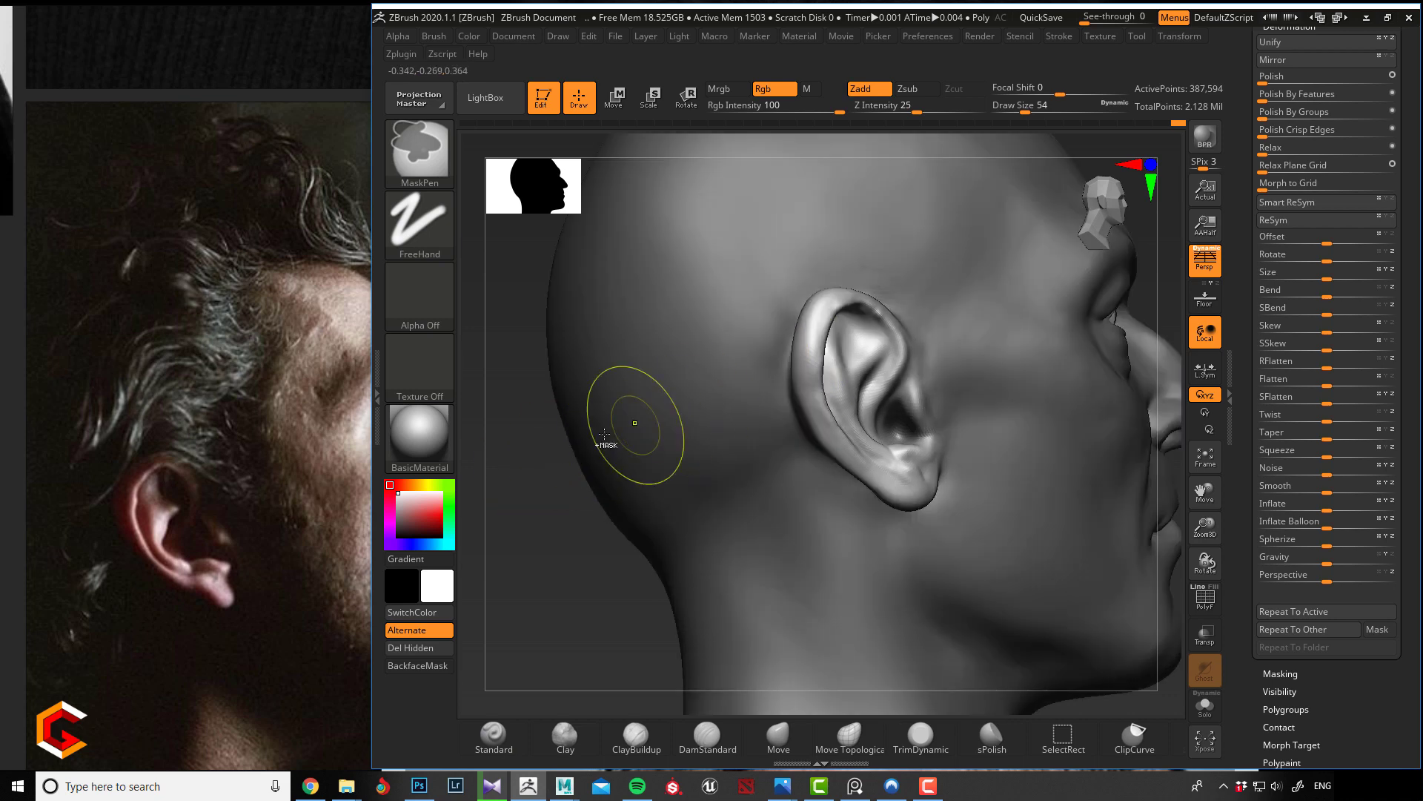
left_click_drag(519, 427, 636, 429)
key("ctrl+i")
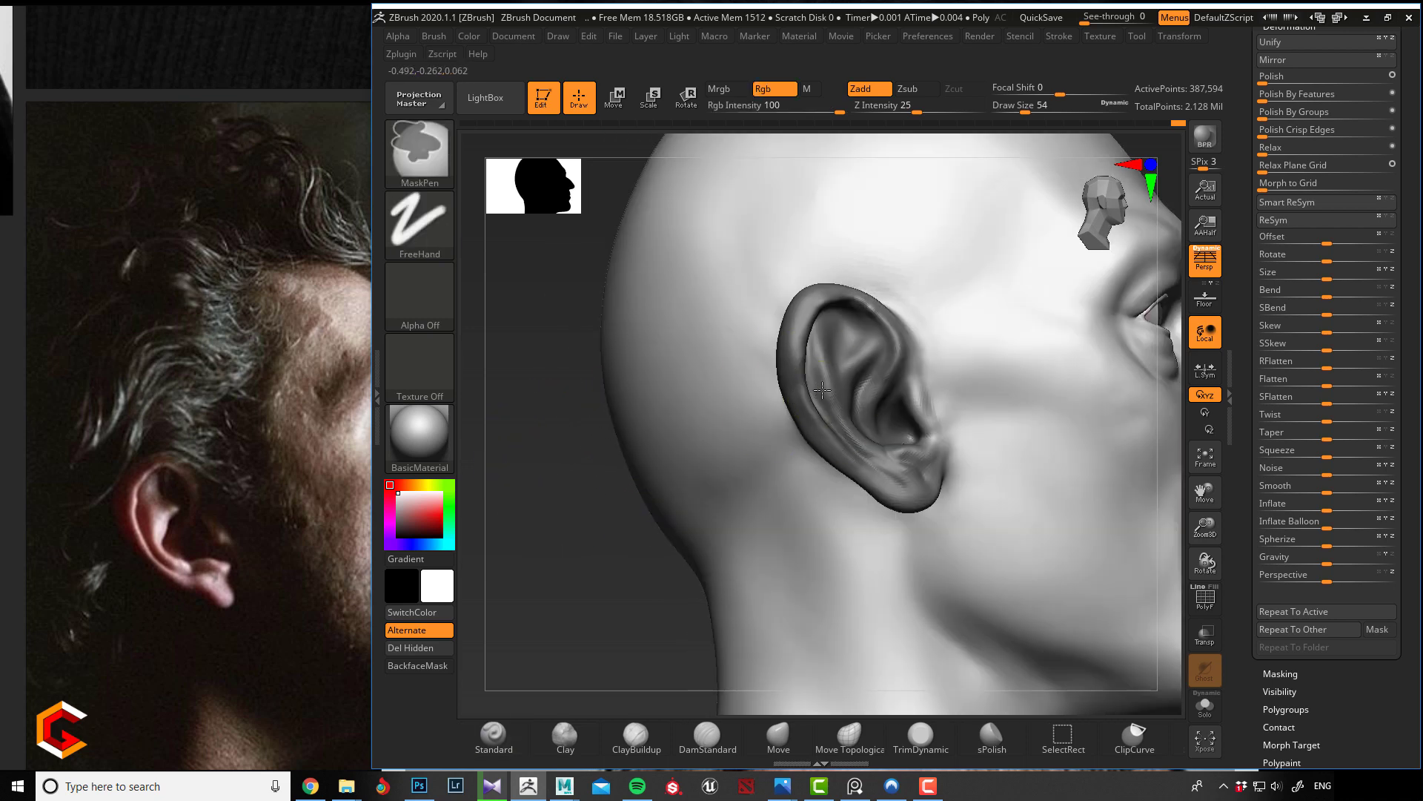
left_click_drag(537, 407, 596, 401)
left_click(597, 401, "ctrl")
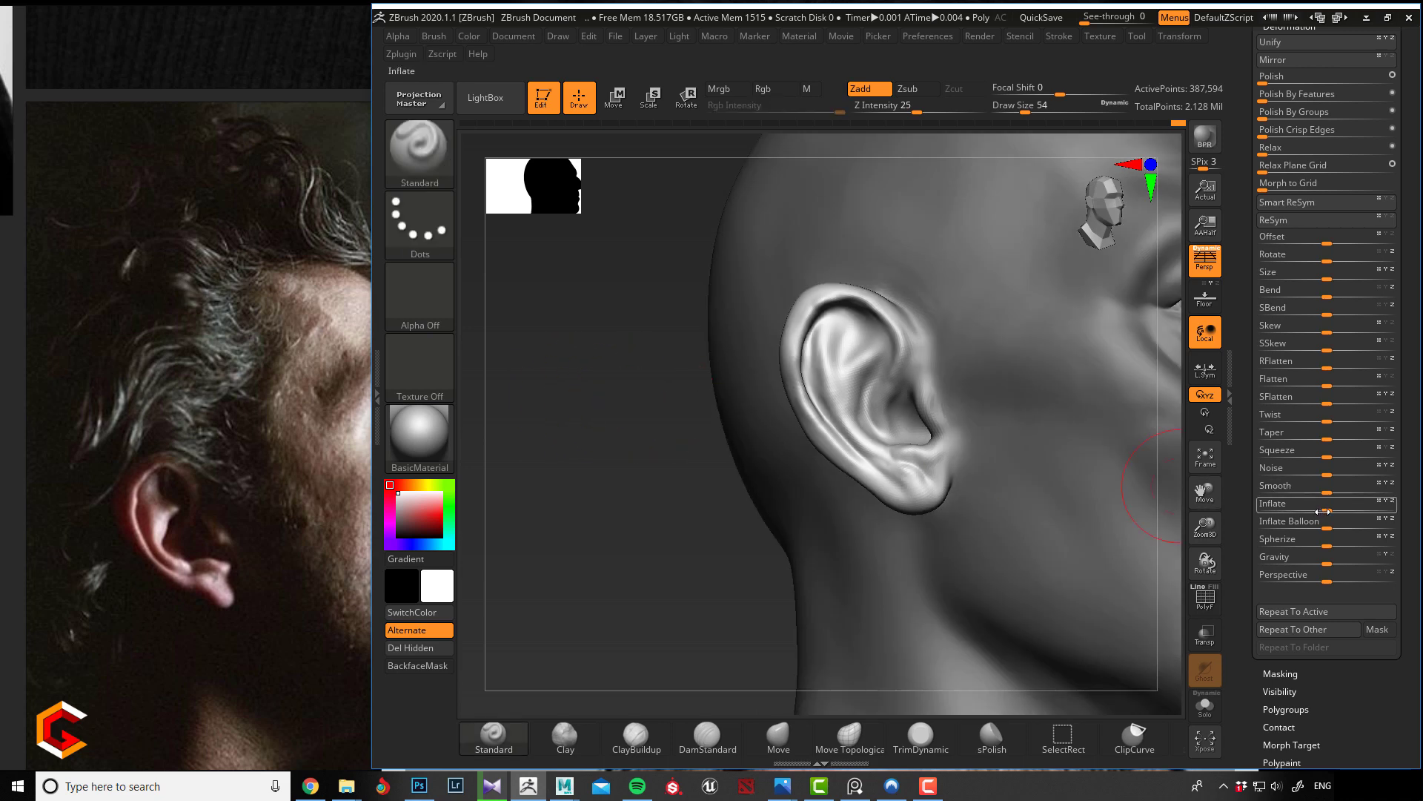
- Inflate the unmasked ear slightly with the Inflate deformation and clear the mask from the head
left_click_drag(1324, 508, 1323, 507)
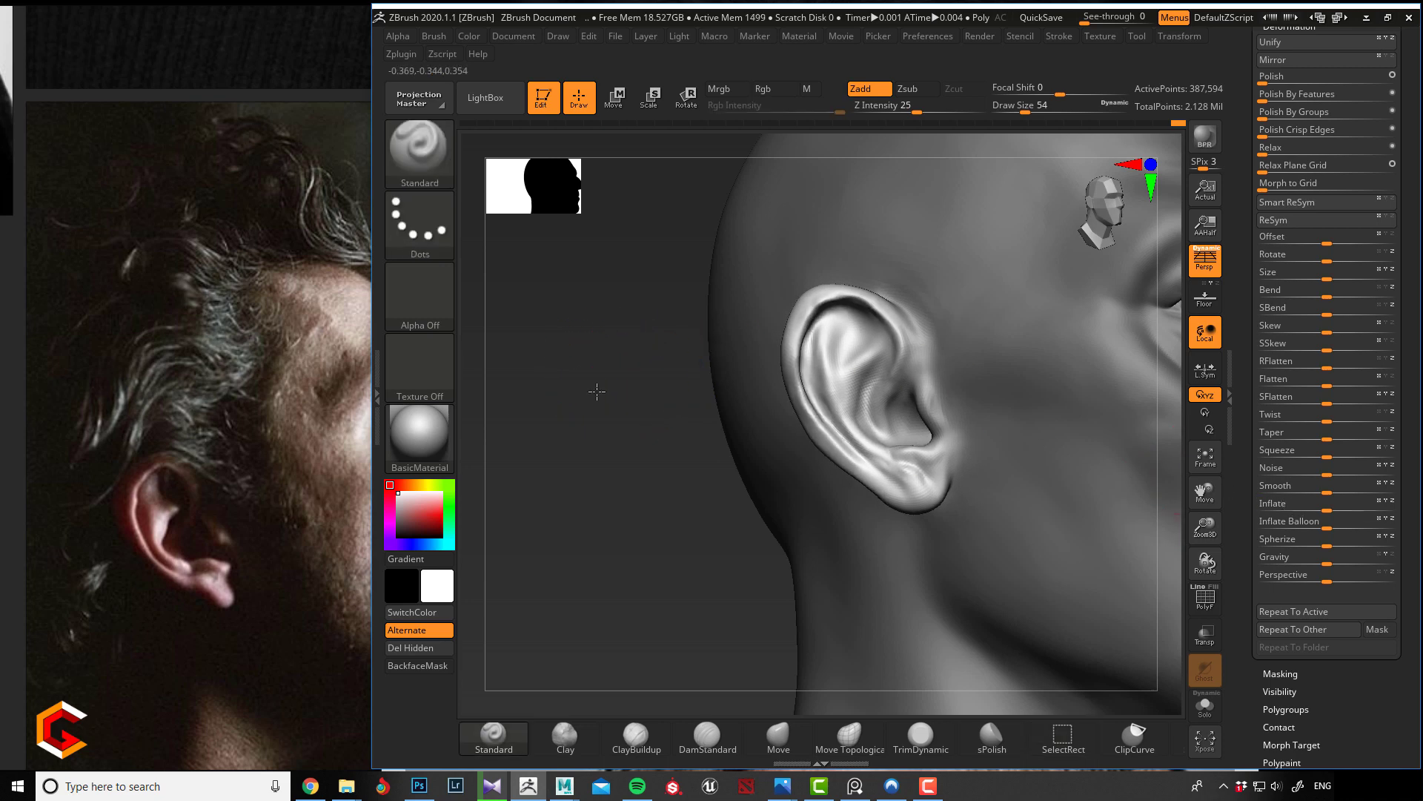
left_click_drag(597, 391, 674, 398)
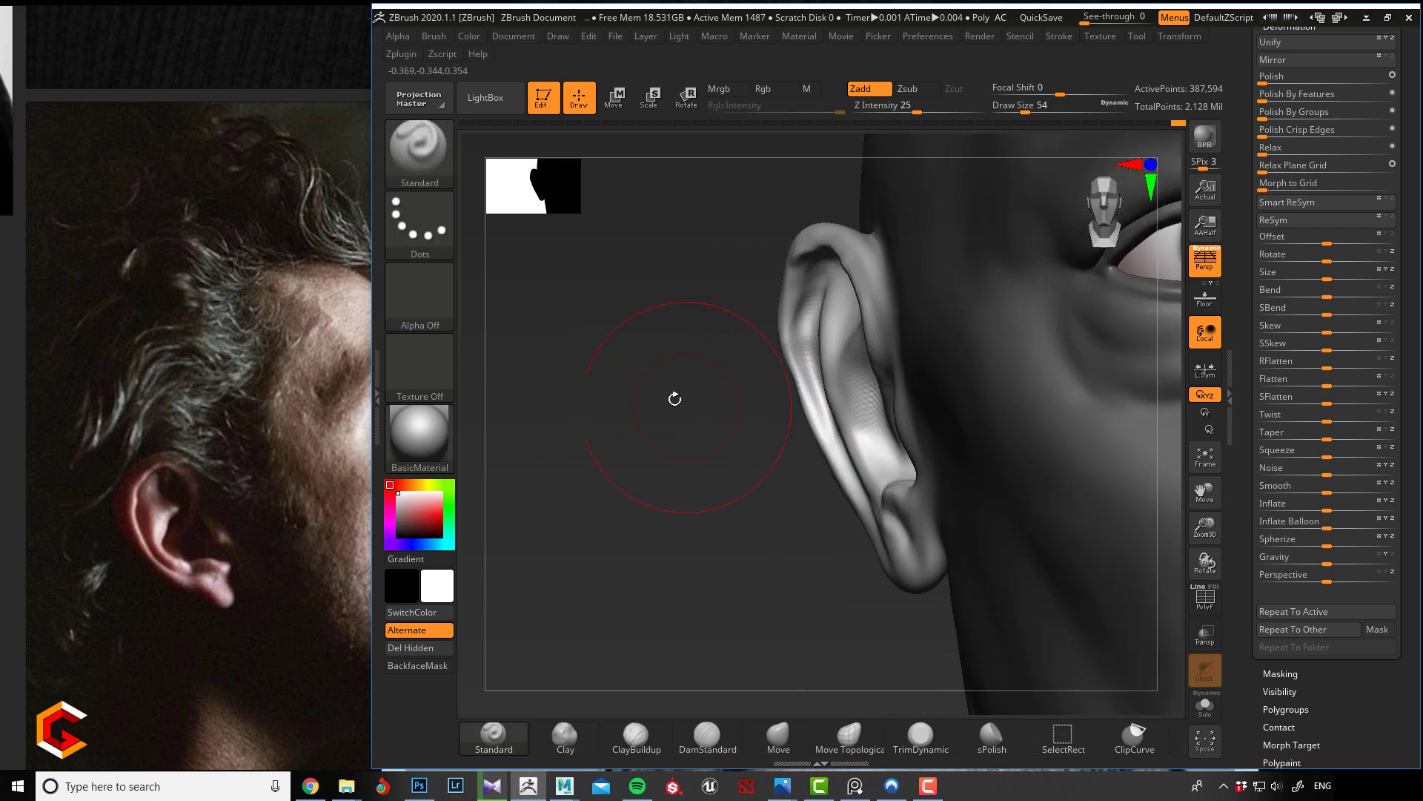
key("ctrl")
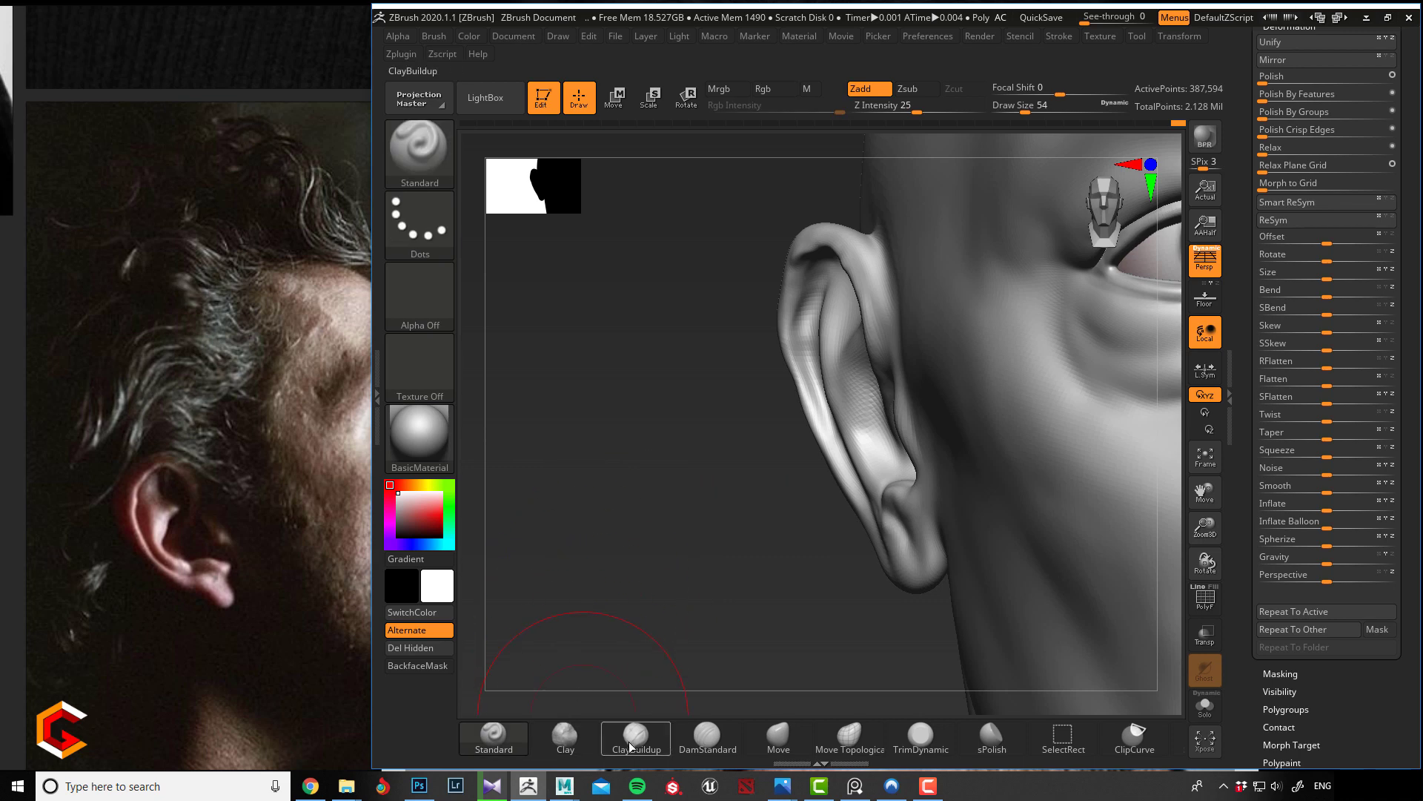
- Build up the rear outer rim of the ear with the ClayBuildup brush at draw size 10
left_click(636, 735)
key("bracketleft")
key("bracketleft")
key("bracketleft")
key("bracketleft")
key("bracketleft")
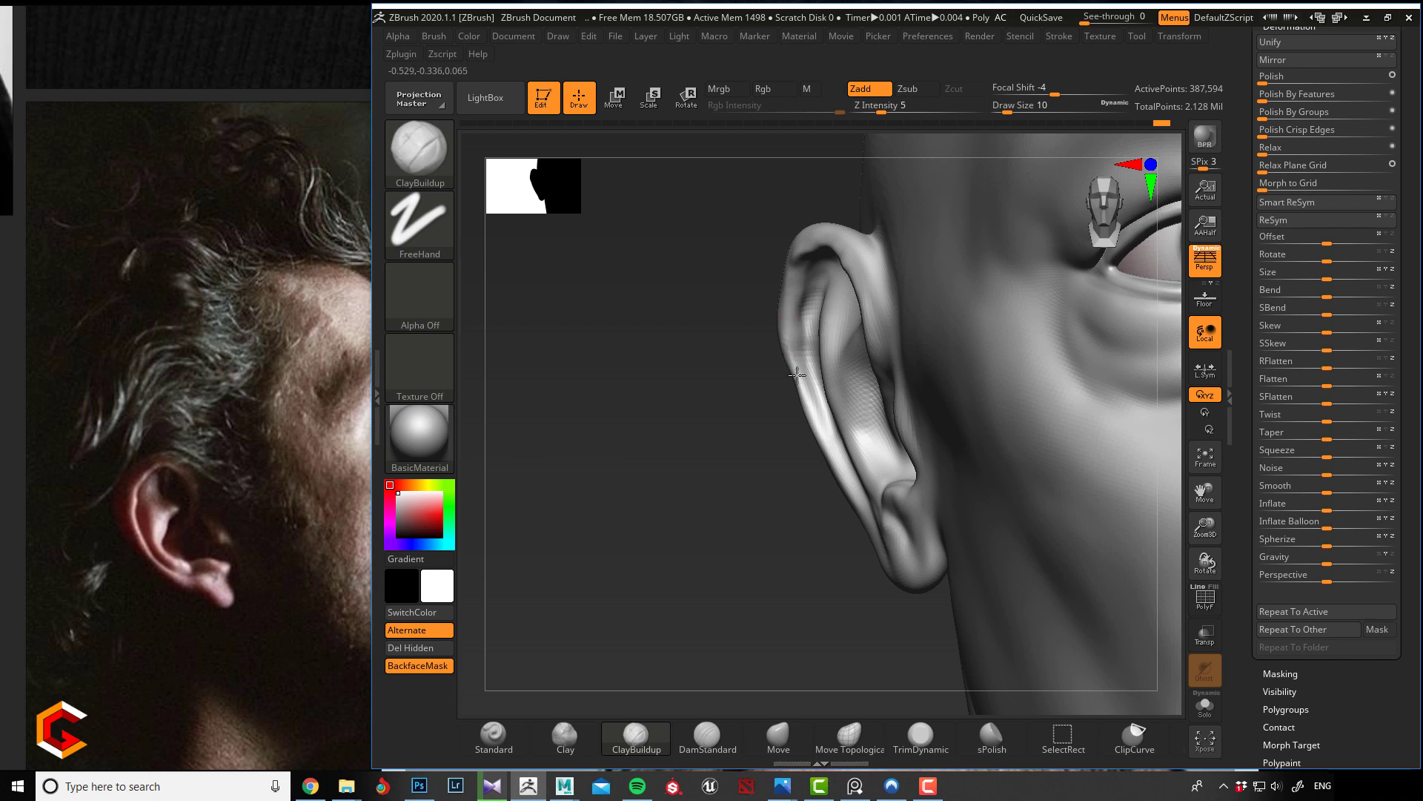
left_click_drag(791, 336, 830, 442)
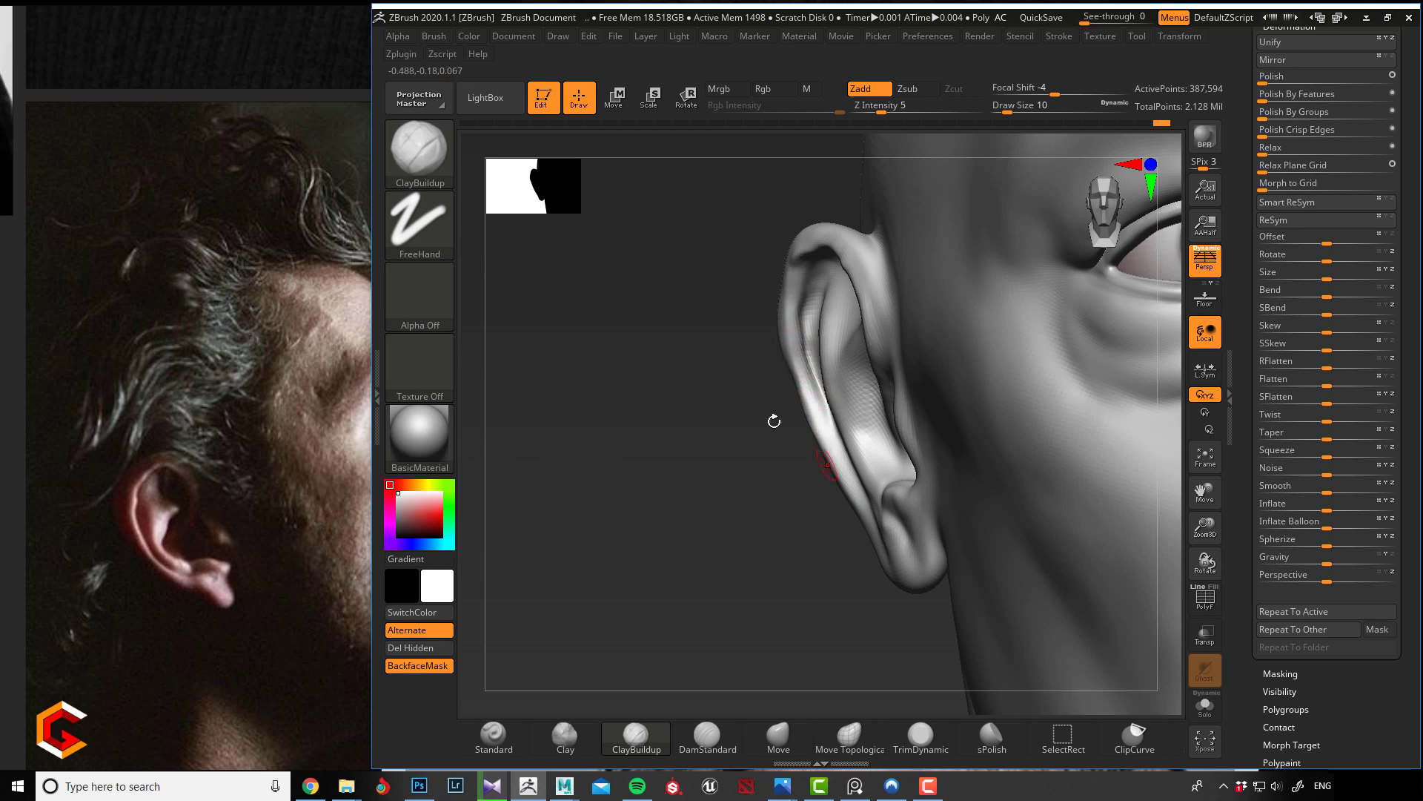
mouse_move(772, 416)
left_mouse_down()
mouse_move(756, 351)
mouse_move(810, 267)
left_mouse_up()
mouse_move(627, 370)
left_mouse_down()
mouse_move(582, 343)
mouse_move(651, 394)
mouse_move(683, 470)
mouse_move(639, 441)
mouse_move(645, 424)
mouse_move(686, 454)
mouse_move(635, 420)
mouse_move(639, 443)
mouse_move(679, 421)
left_mouse_up()
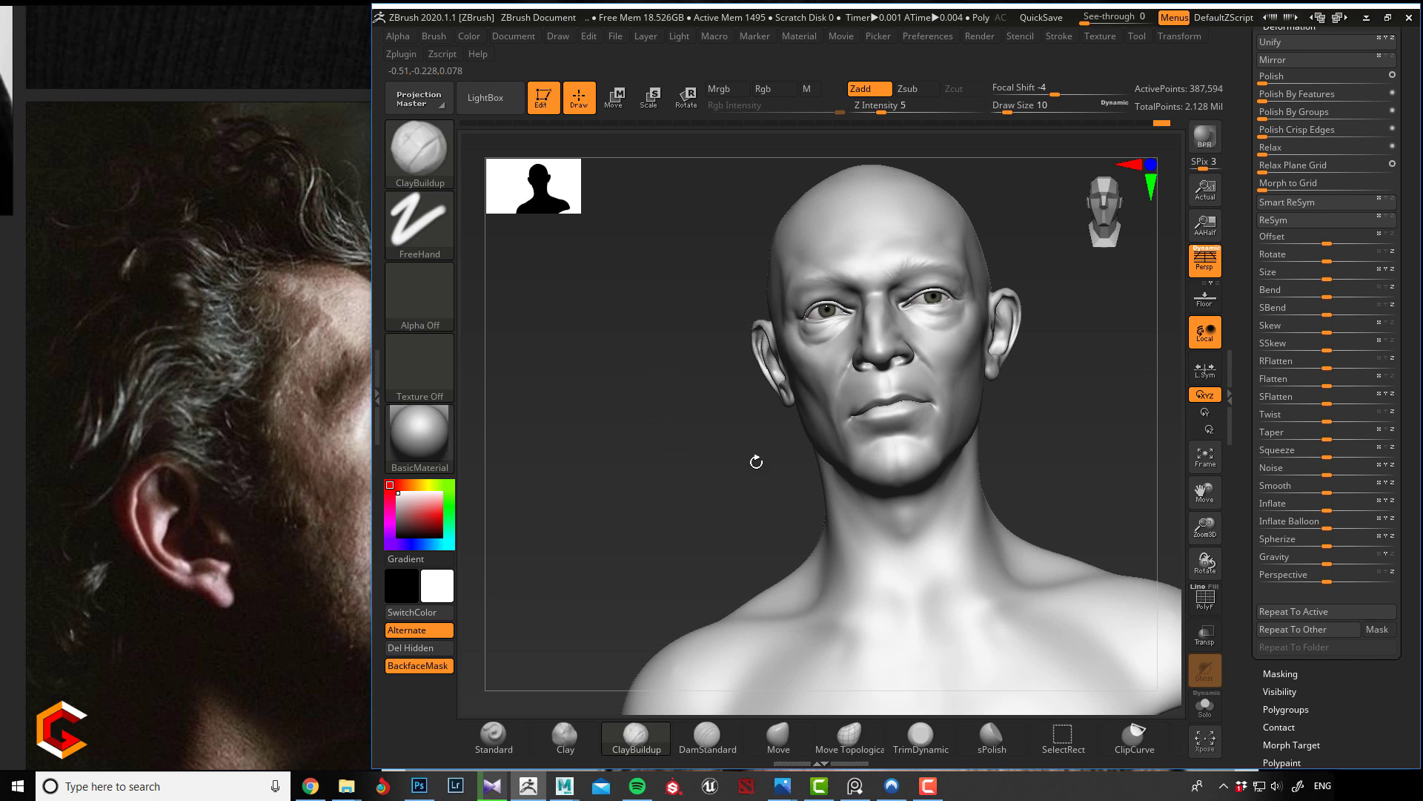
- Find the black-and-white side-profile photo on the reference board and examine its jaw and neck contour
scroll(225, 386, "down", 5)
scroll(228, 371, "down", 4)
middle_click_drag(228, 371, 118, 459)
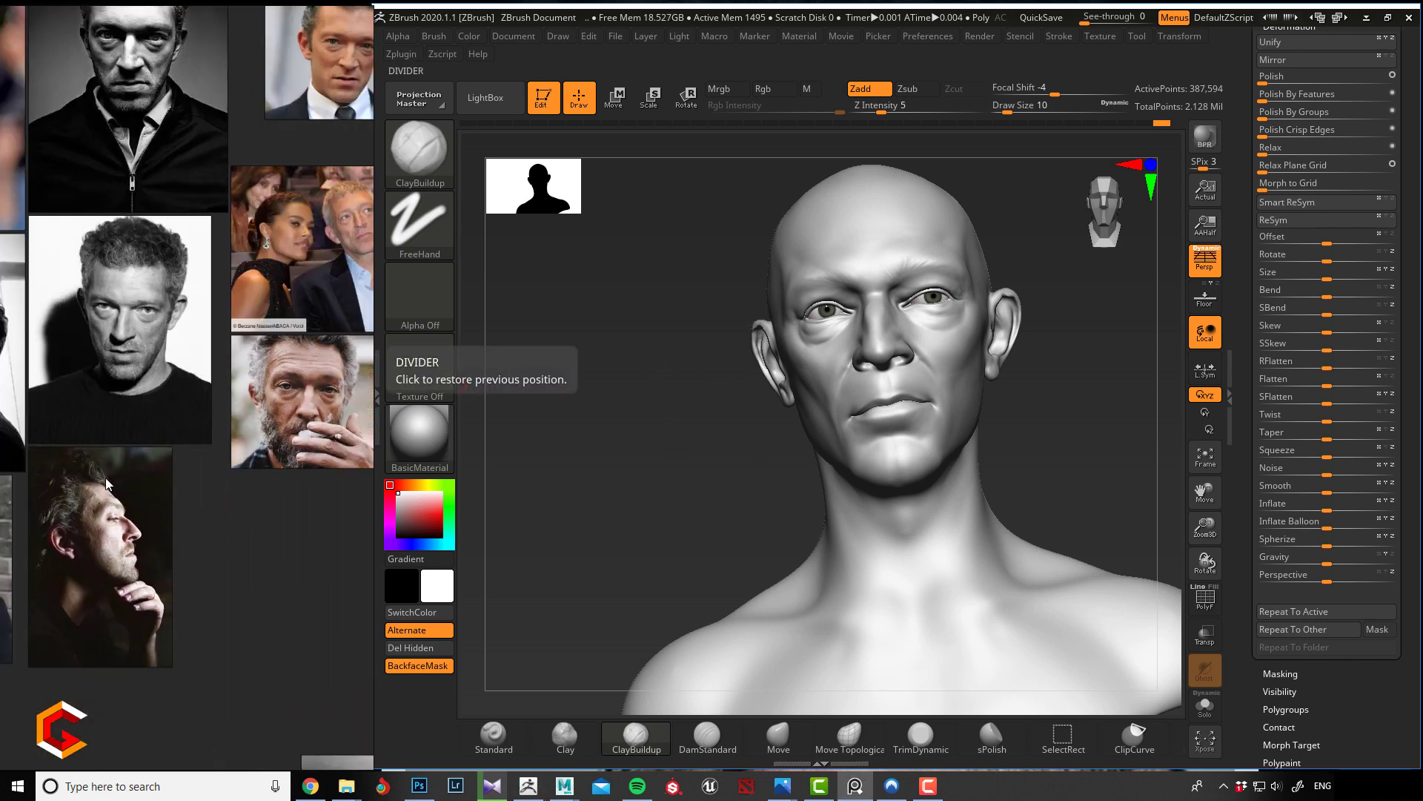
middle_click_drag(319, 289, 157, 339)
middle_click_drag(320, 215, 170, 413)
scroll(215, 196, "up", 5)
scroll(118, 269, "up", 4)
scroll(225, 327, "down", 2)
scroll(170, 413, "up", 1)
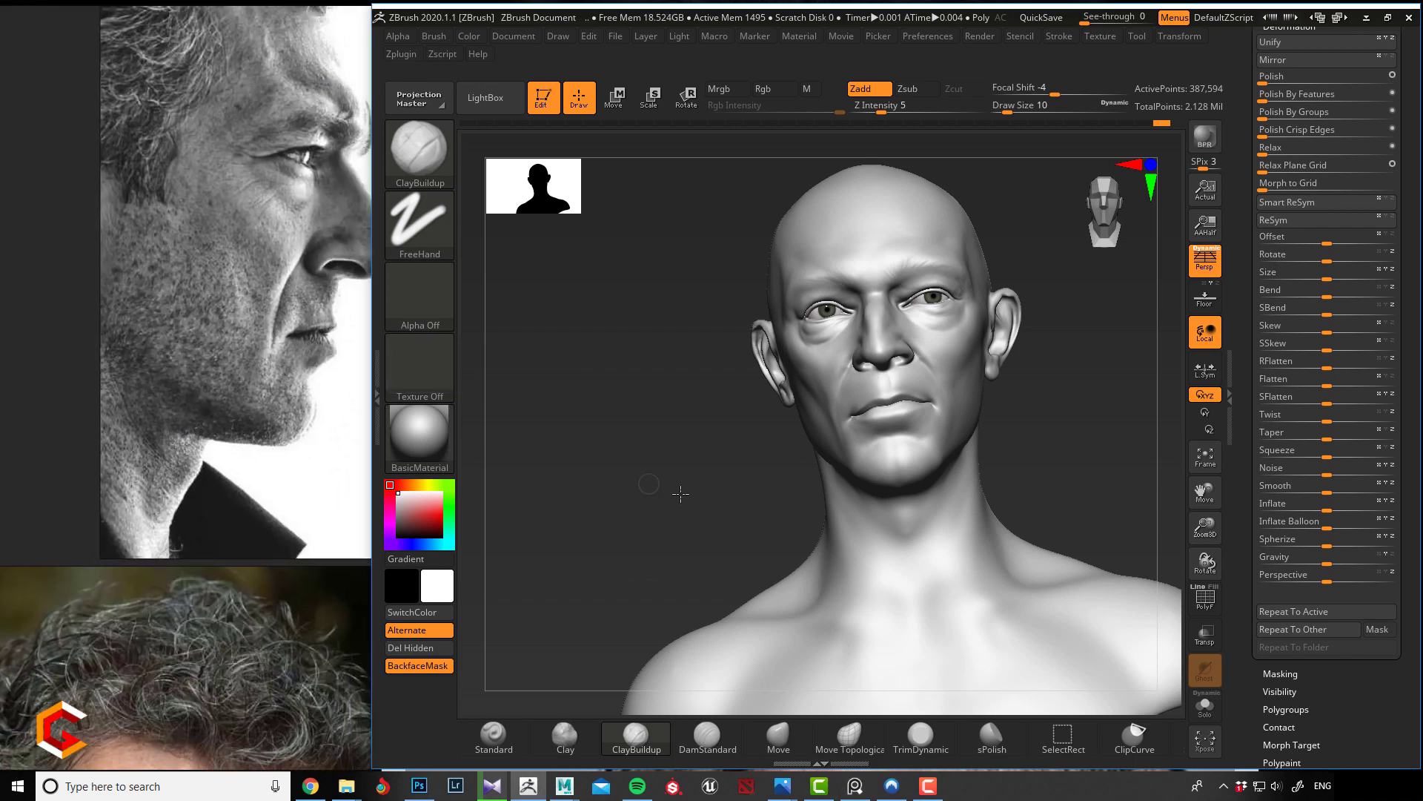
- Lower the subdivision level and reshape the front neck contour with the Move brush at draw sizes 110 and 94
mouse_move(676, 492)
left_mouse_down()
mouse_move(635, 482)
mouse_move(648, 435)
mouse_move(610, 439)
mouse_move(617, 464)
mouse_move(600, 473)
mouse_move(704, 466)
mouse_move(667, 407)
mouse_move(711, 495)
left_mouse_up()
key("shift+d")
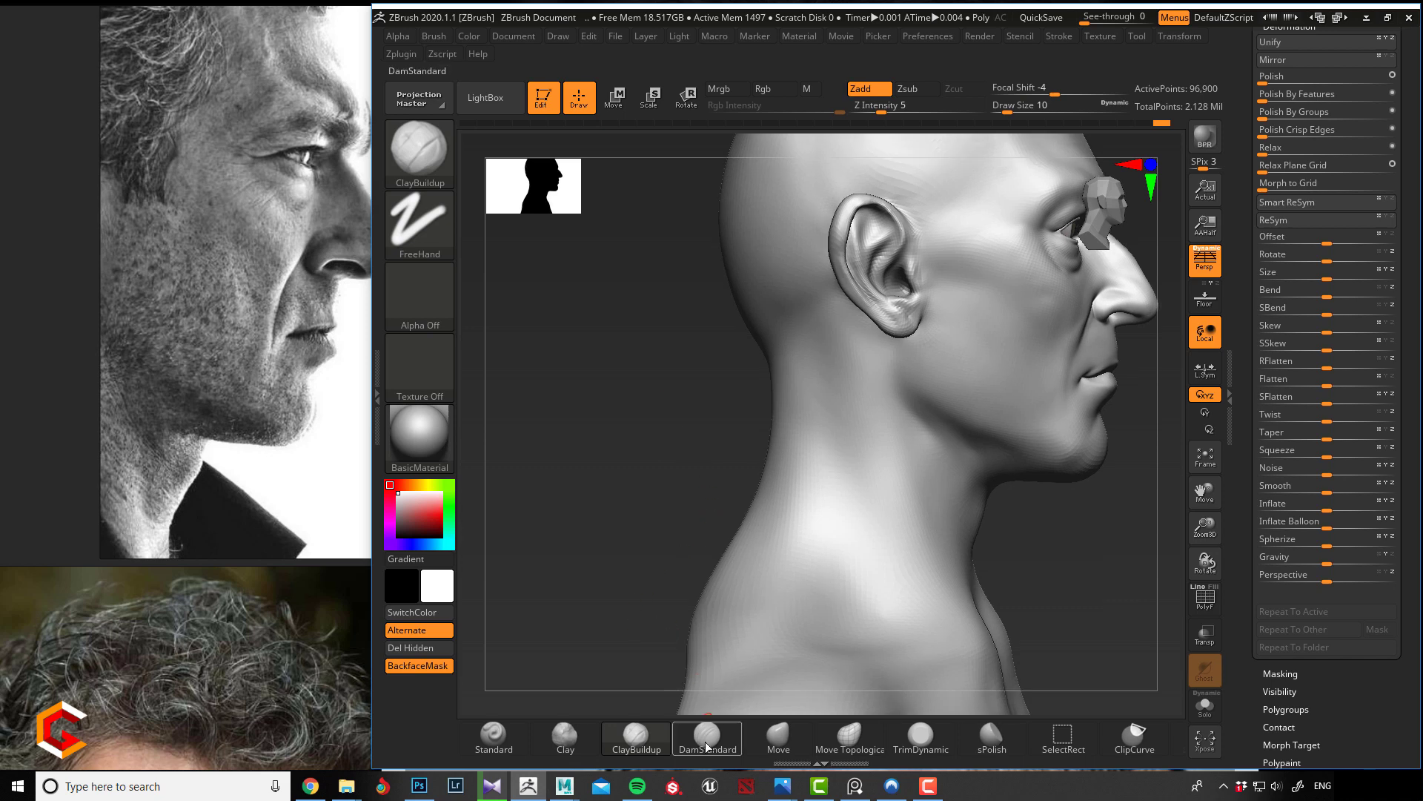
left_click(778, 736)
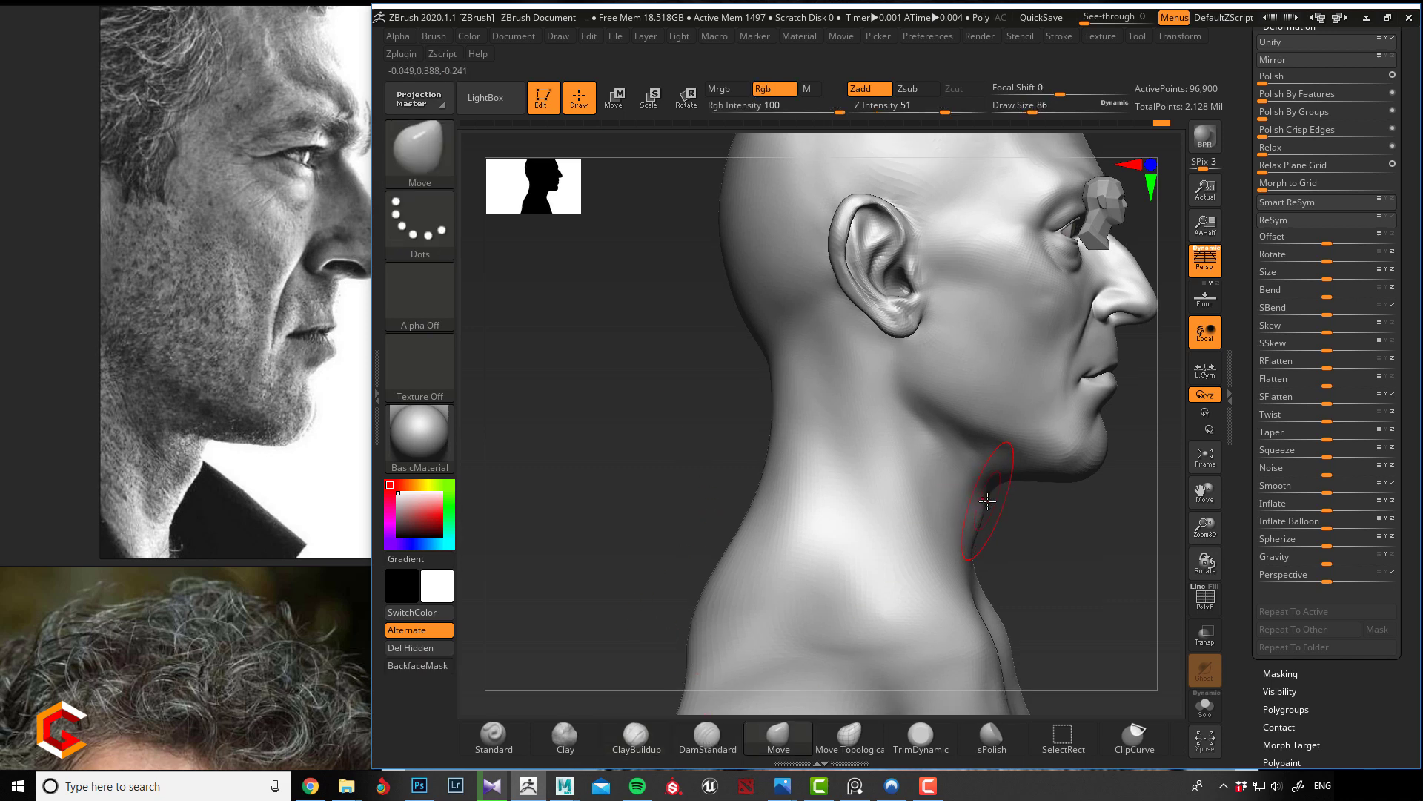
key("bracketright")
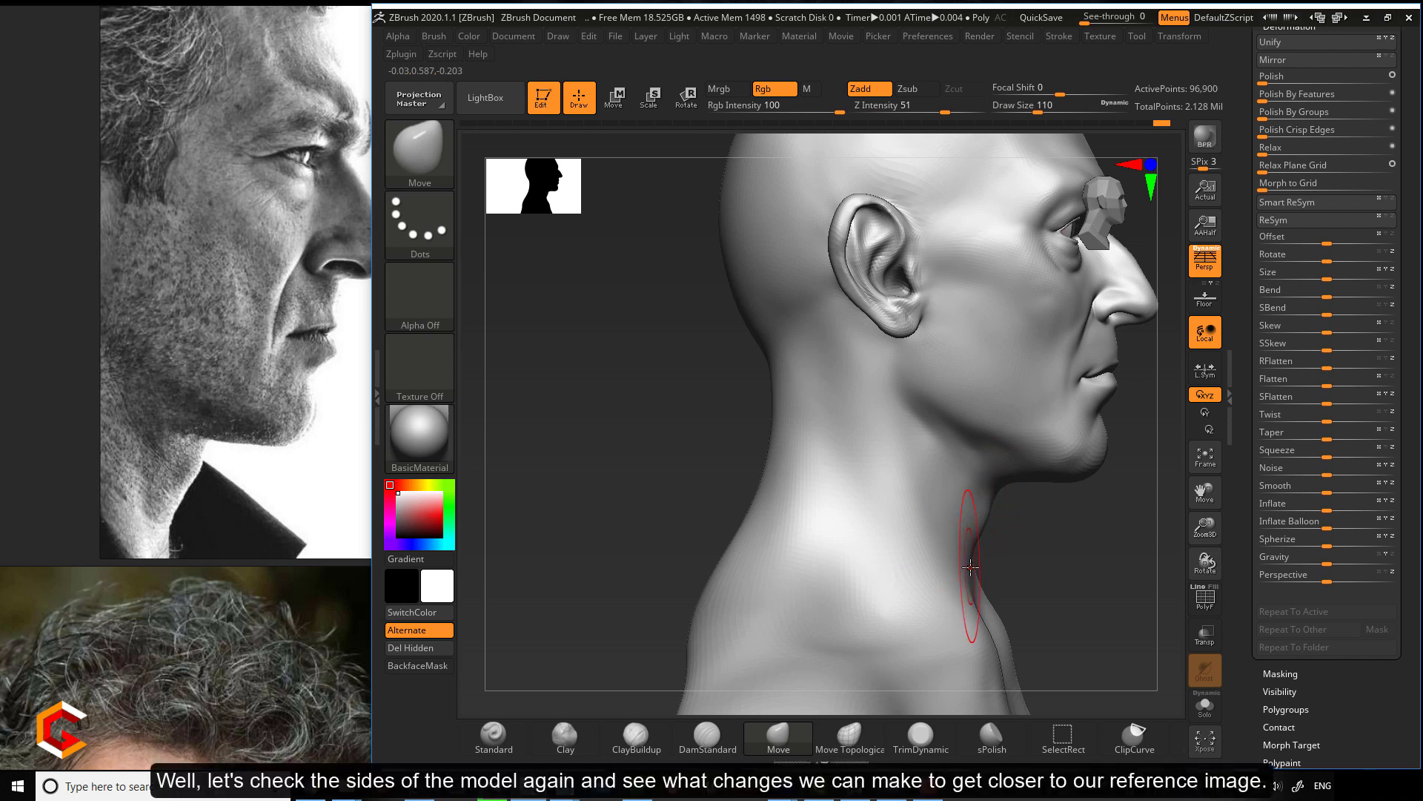
key("bracketleft")
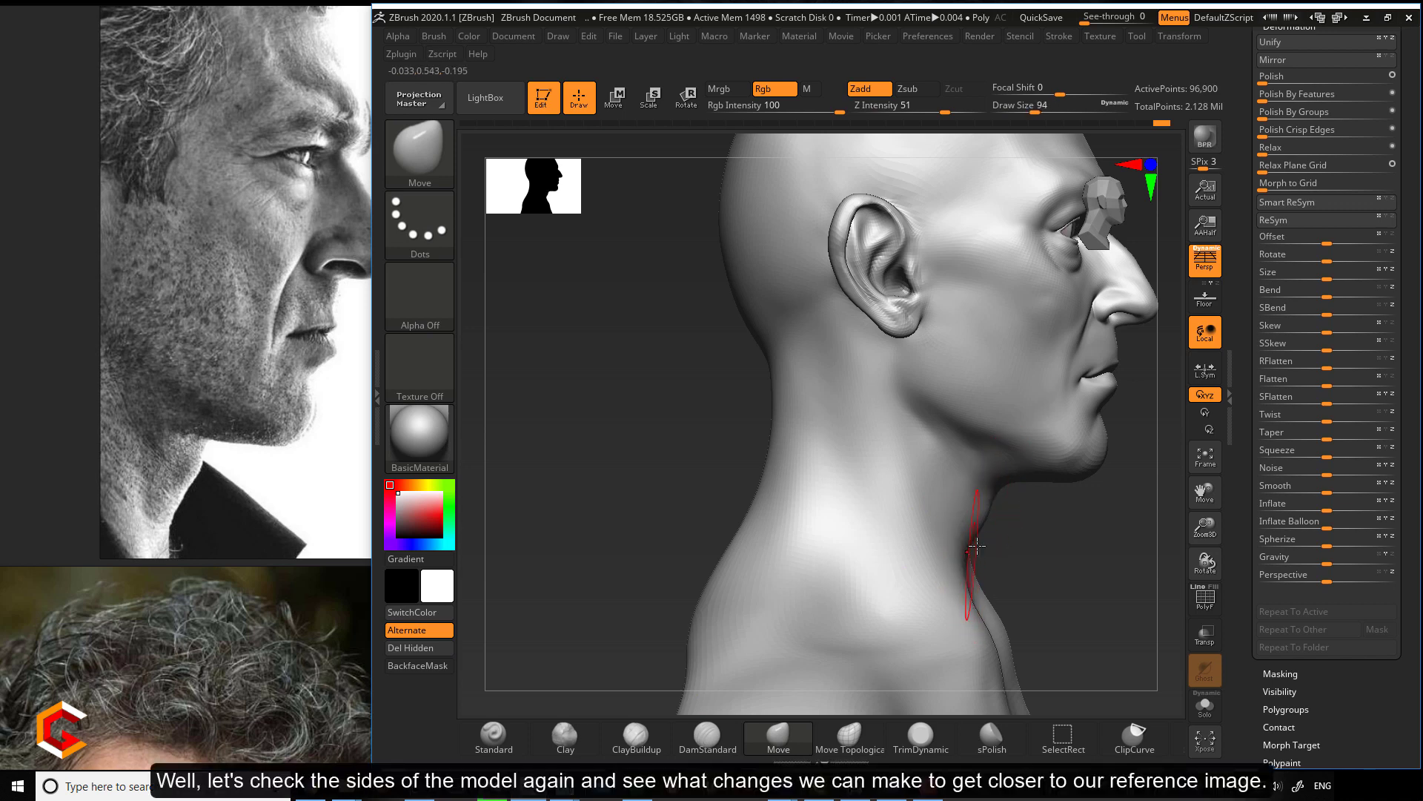
mouse_move(1020, 536)
left_mouse_down()
mouse_move(886, 507)
mouse_move(963, 509)
mouse_move(801, 470)
mouse_move(705, 426)
mouse_move(697, 443)
mouse_move(651, 398)
mouse_move(655, 454)
mouse_move(635, 449)
mouse_move(652, 458)
mouse_move(635, 458)
mouse_move(613, 495)
mouse_move(600, 455)
mouse_move(626, 479)
mouse_move(598, 461)
mouse_move(731, 628)
left_mouse_up()
- Refine the ear's helix and inner folds with the ClayBuildup brush at draw sizes 18 and 9
left_click(636, 736)
key("bracketleft")
key("bracketleft")
left_click_drag(777, 300, 820, 308)
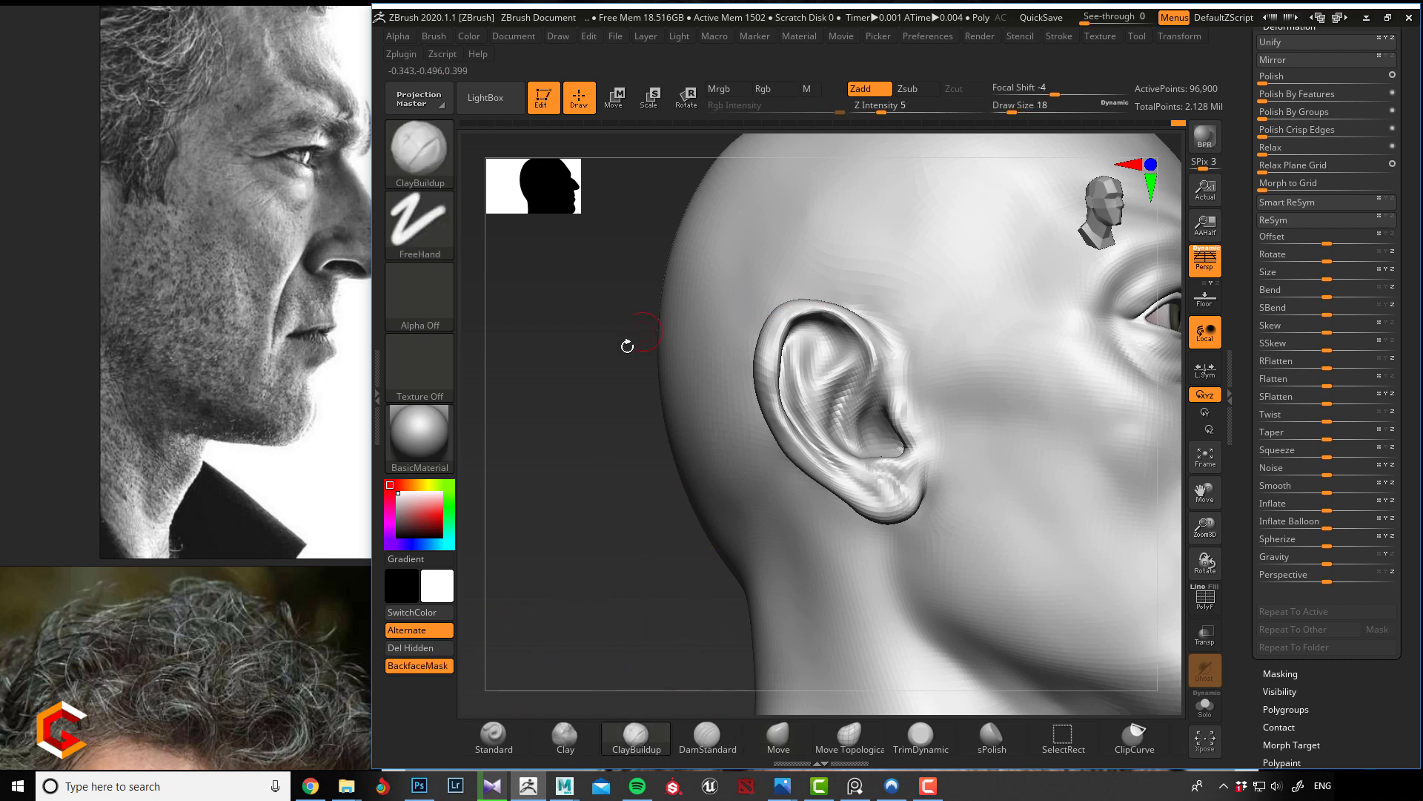
left_click_drag(627, 346, 813, 280)
key("bracketleft")
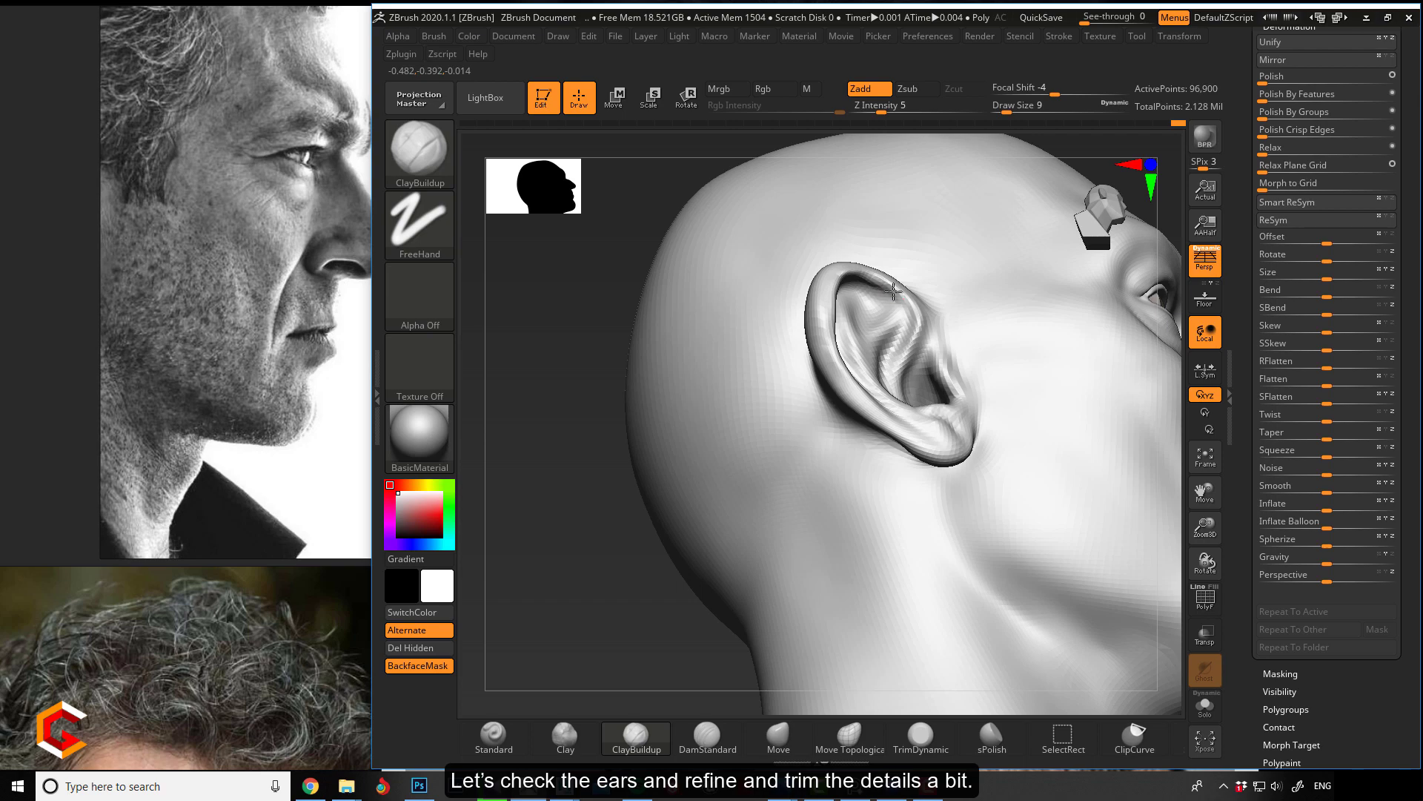
left_click_drag(623, 290, 997, 304)
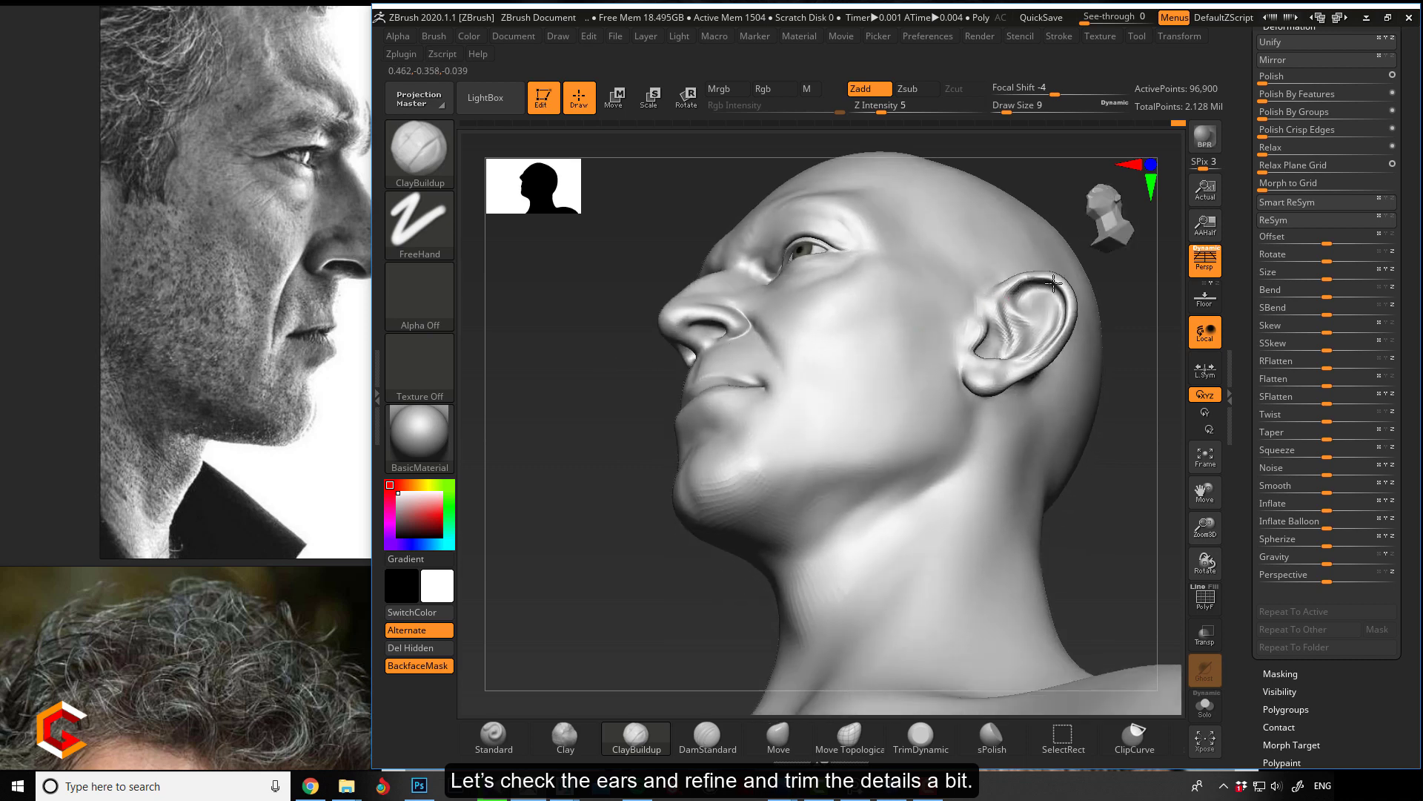
left_click_drag(601, 314, 646, 426)
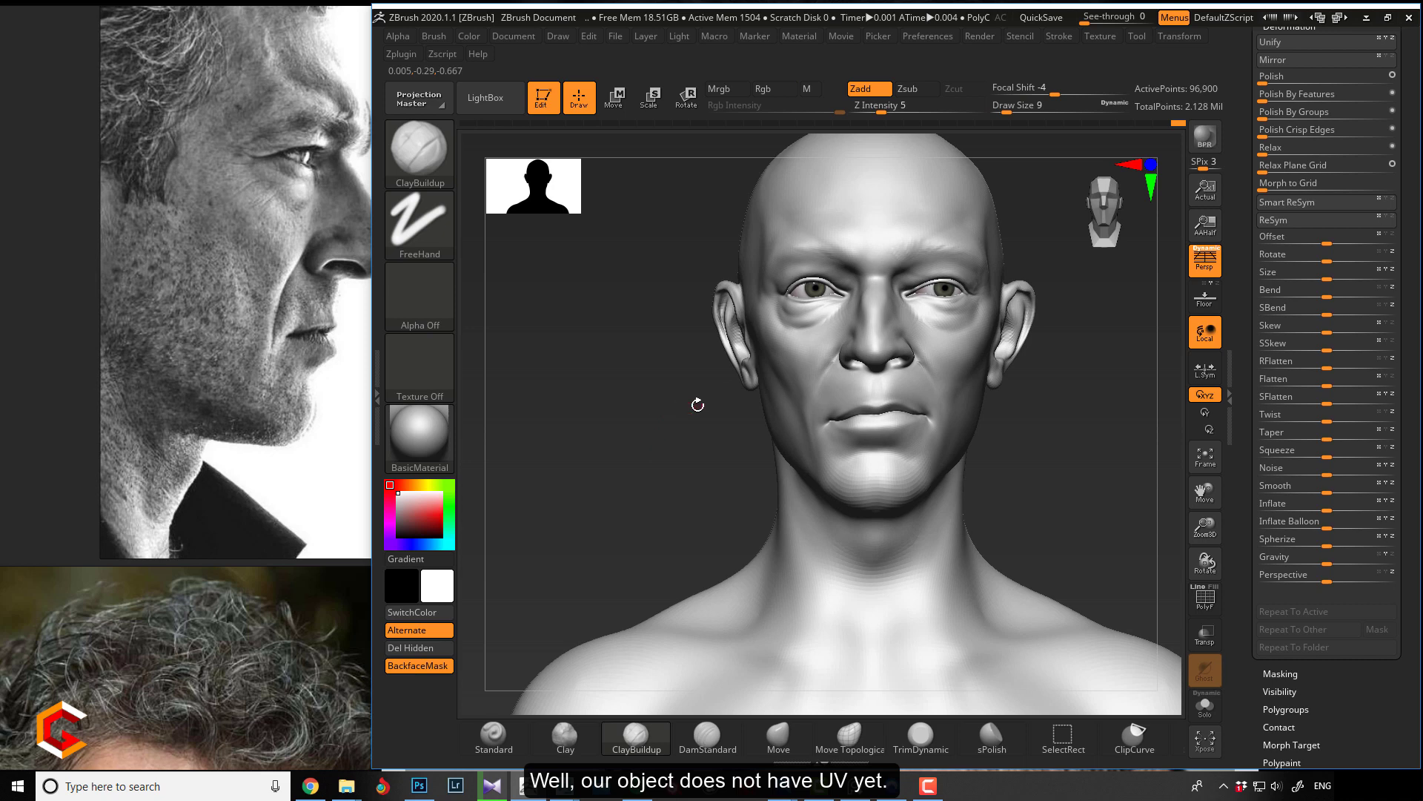
- Build up the forehead and side of the skull with the ClayBuildup brush at draw size 42
scroll(155, 357, "up", 2)
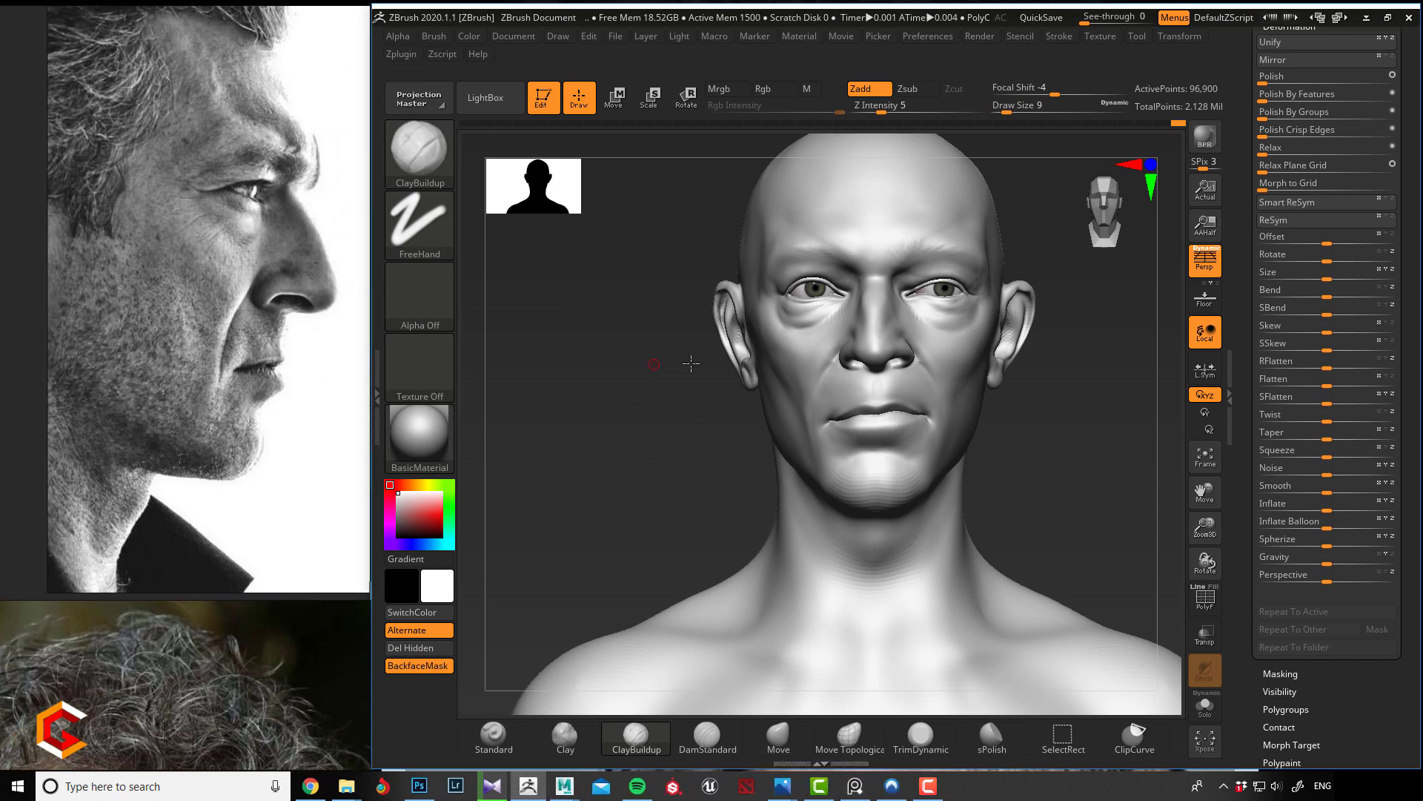
left_click_drag(706, 365, 741, 311)
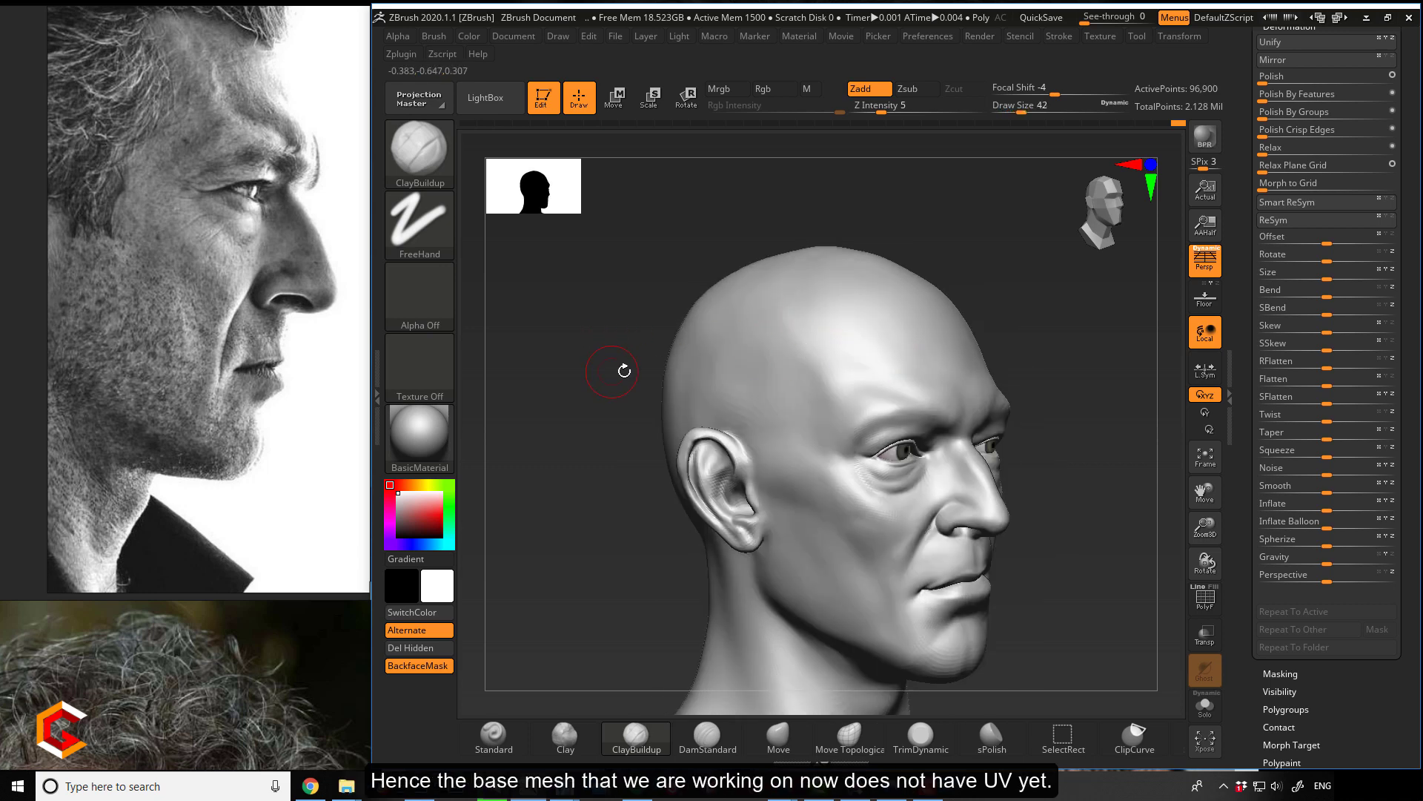
left_click_drag(623, 368, 604, 368)
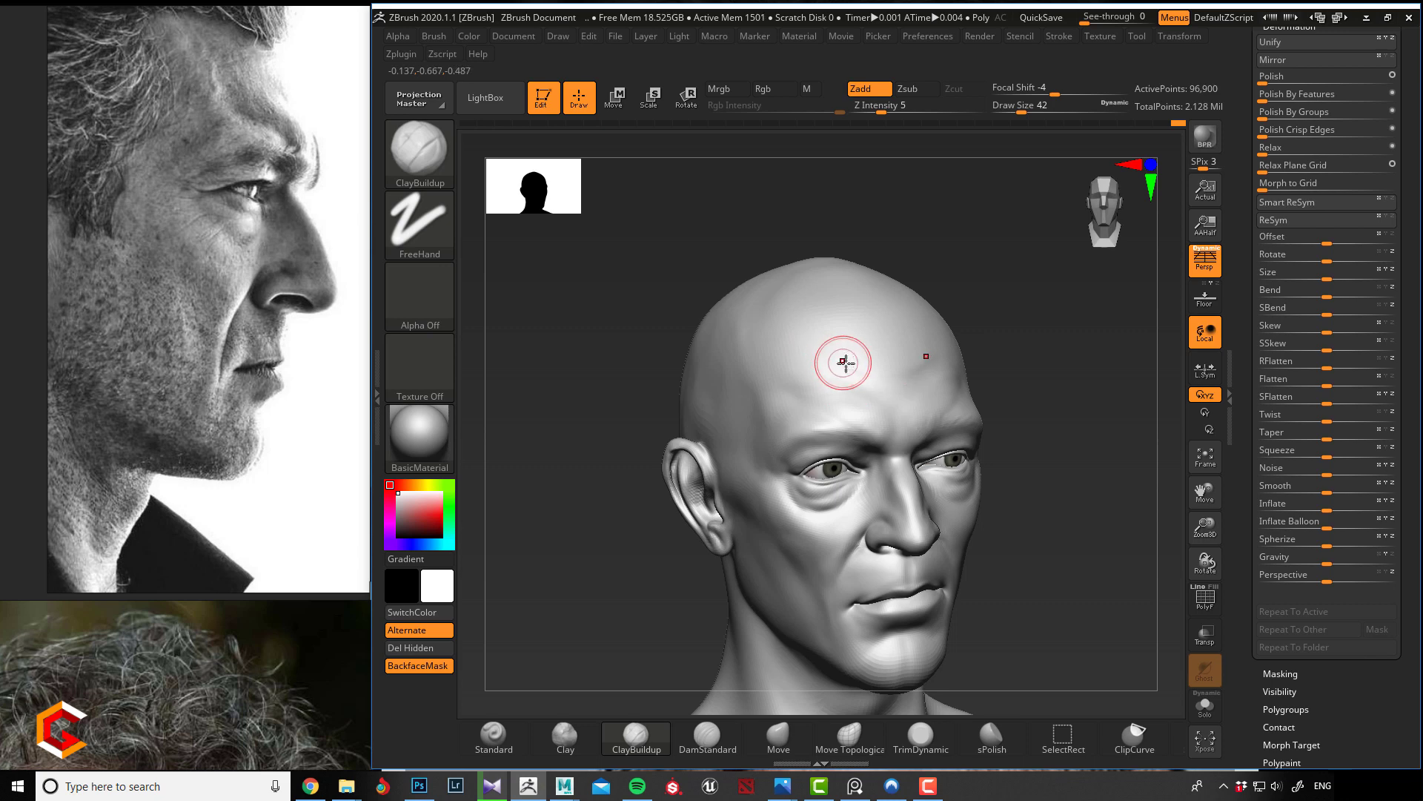
left_click_drag(645, 324, 713, 311)
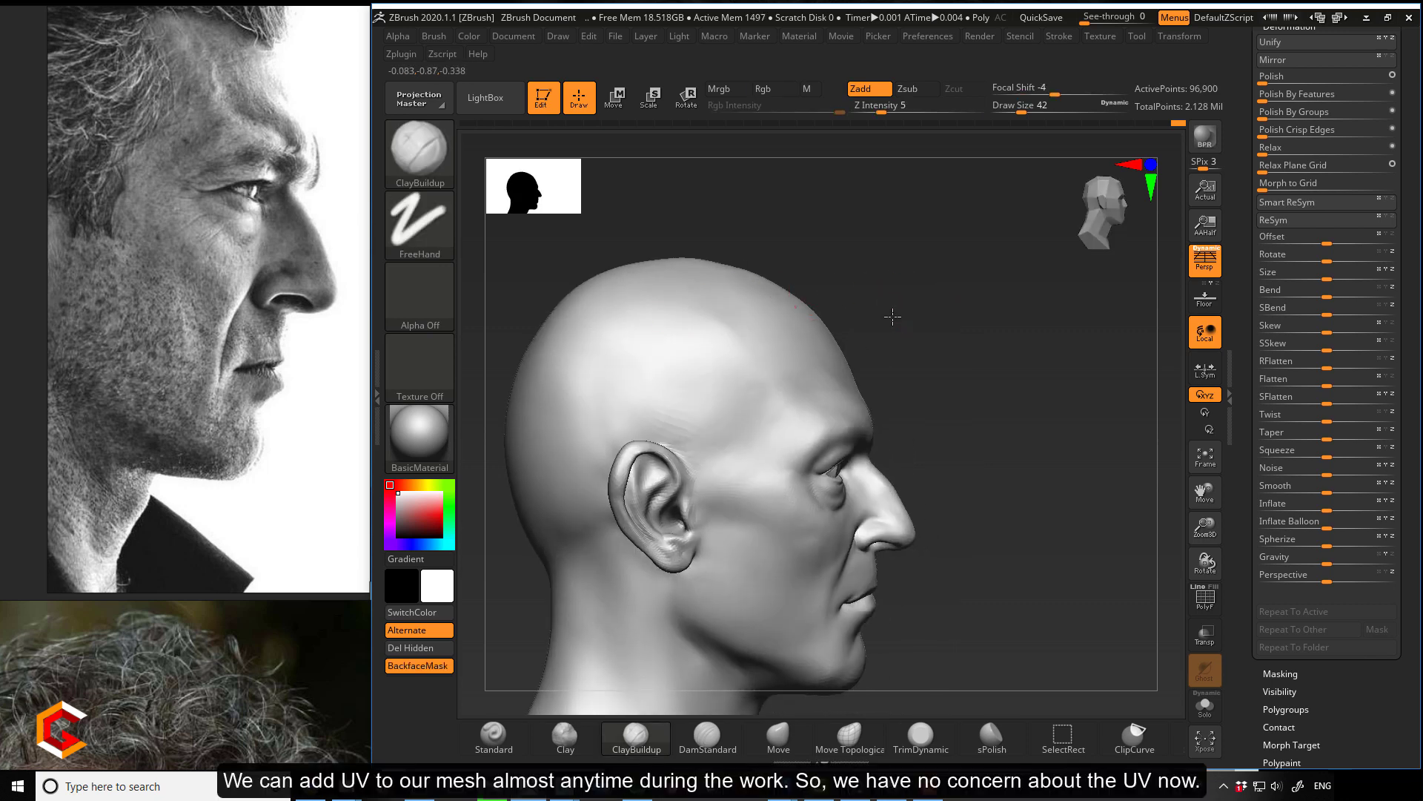
left_click_drag(892, 317, 873, 381)
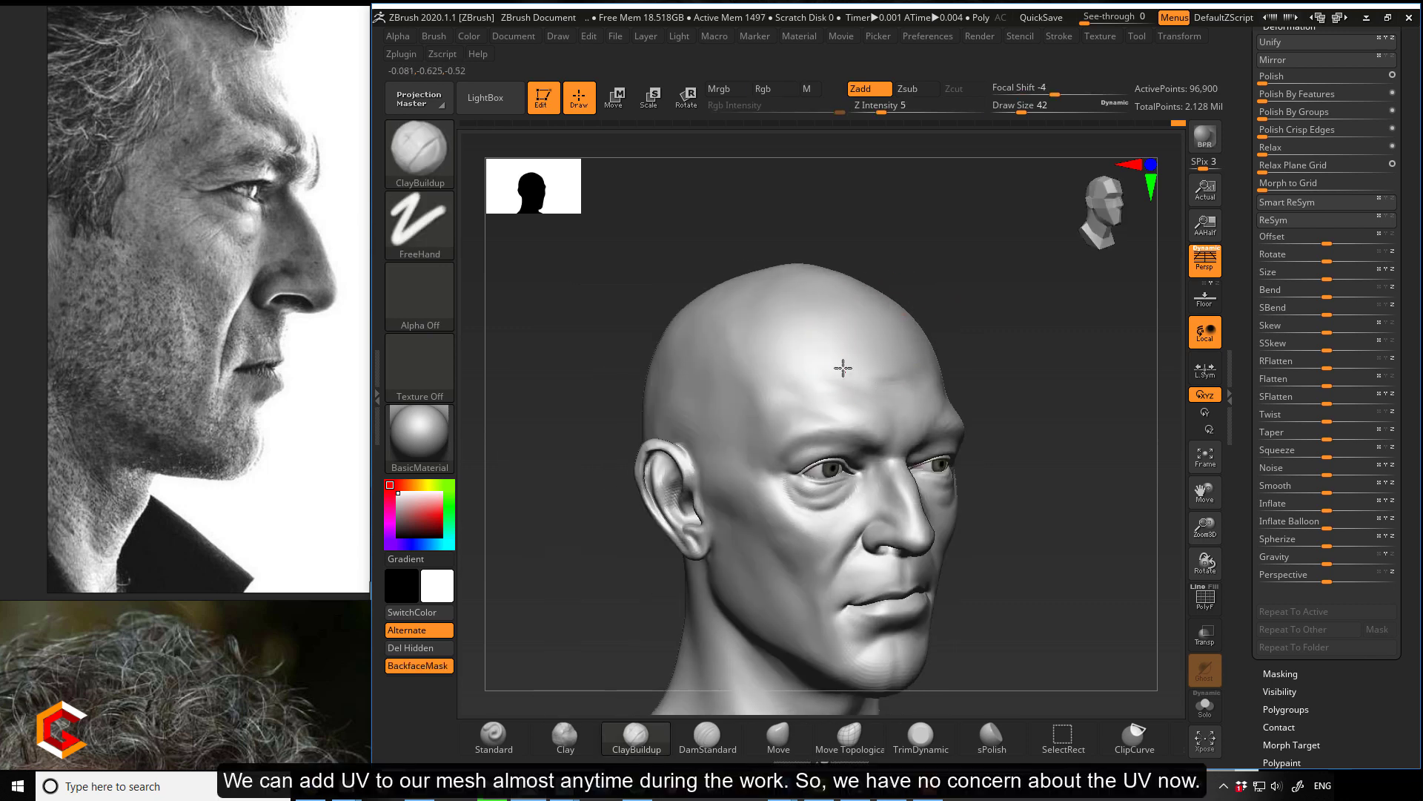
- Soften the forehead surface with the Smooth brush at draw sizes 42 and 34
key("shift")
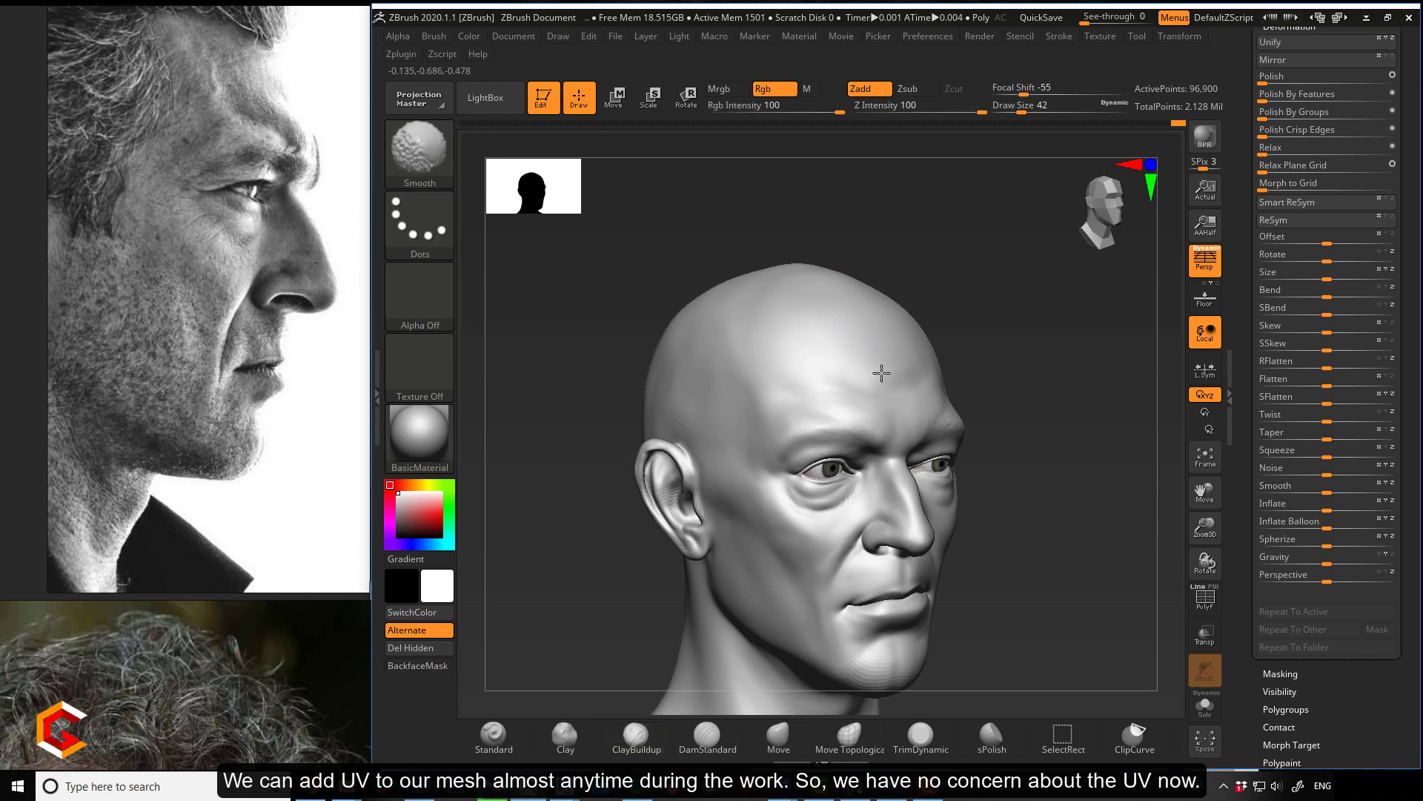
mouse_move(635, 289)
left_mouse_down("shift")
mouse_move(919, 318)
mouse_move(937, 343)
mouse_move(743, 342)
mouse_move(674, 371)
mouse_move(674, 401)
mouse_move(657, 400)
mouse_move(651, 378)
mouse_move(783, 355)
left_mouse_up("shift")
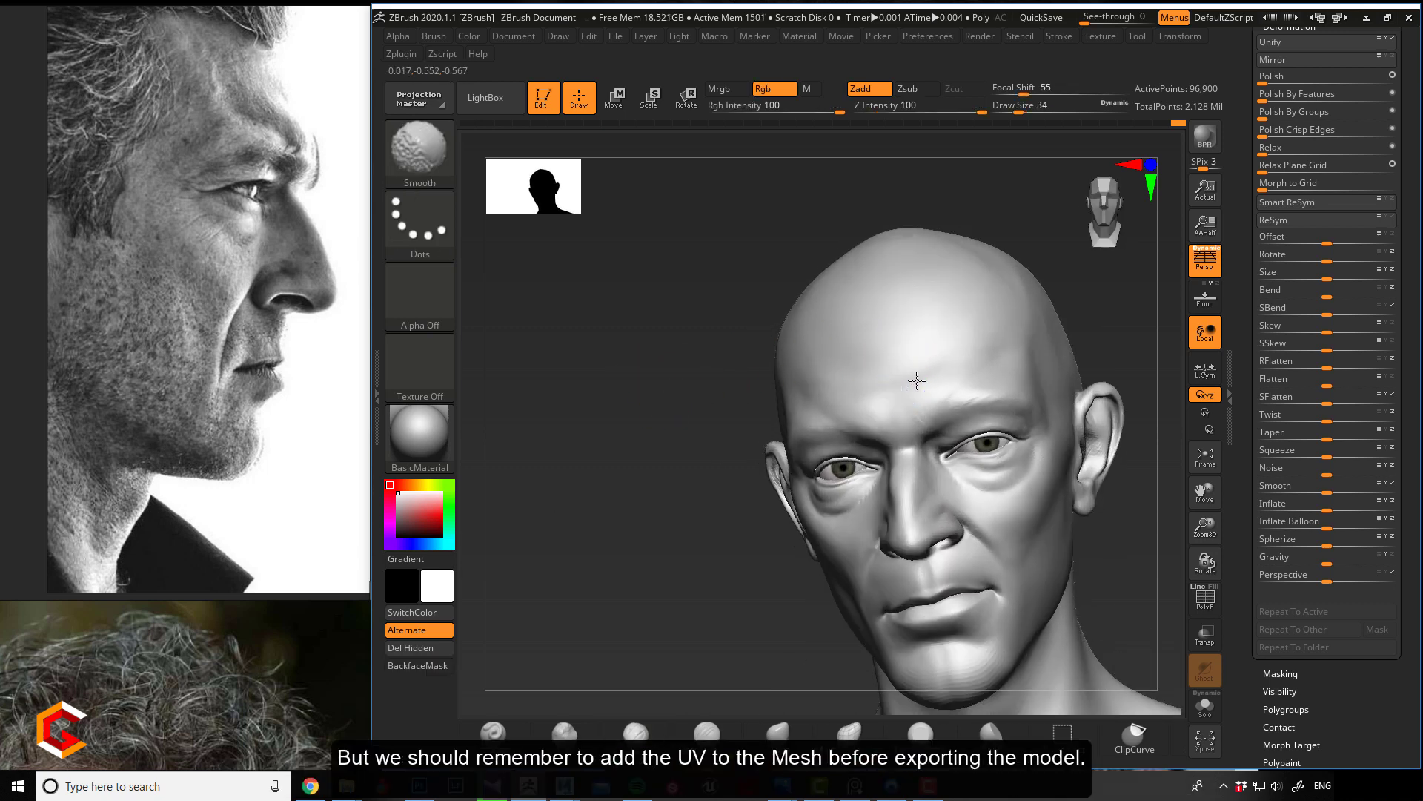
key("shift")
mouse_move(689, 356)
left_mouse_down()
mouse_move(650, 364)
mouse_move(585, 341)
mouse_move(612, 400)
mouse_move(731, 420)
left_mouse_up()
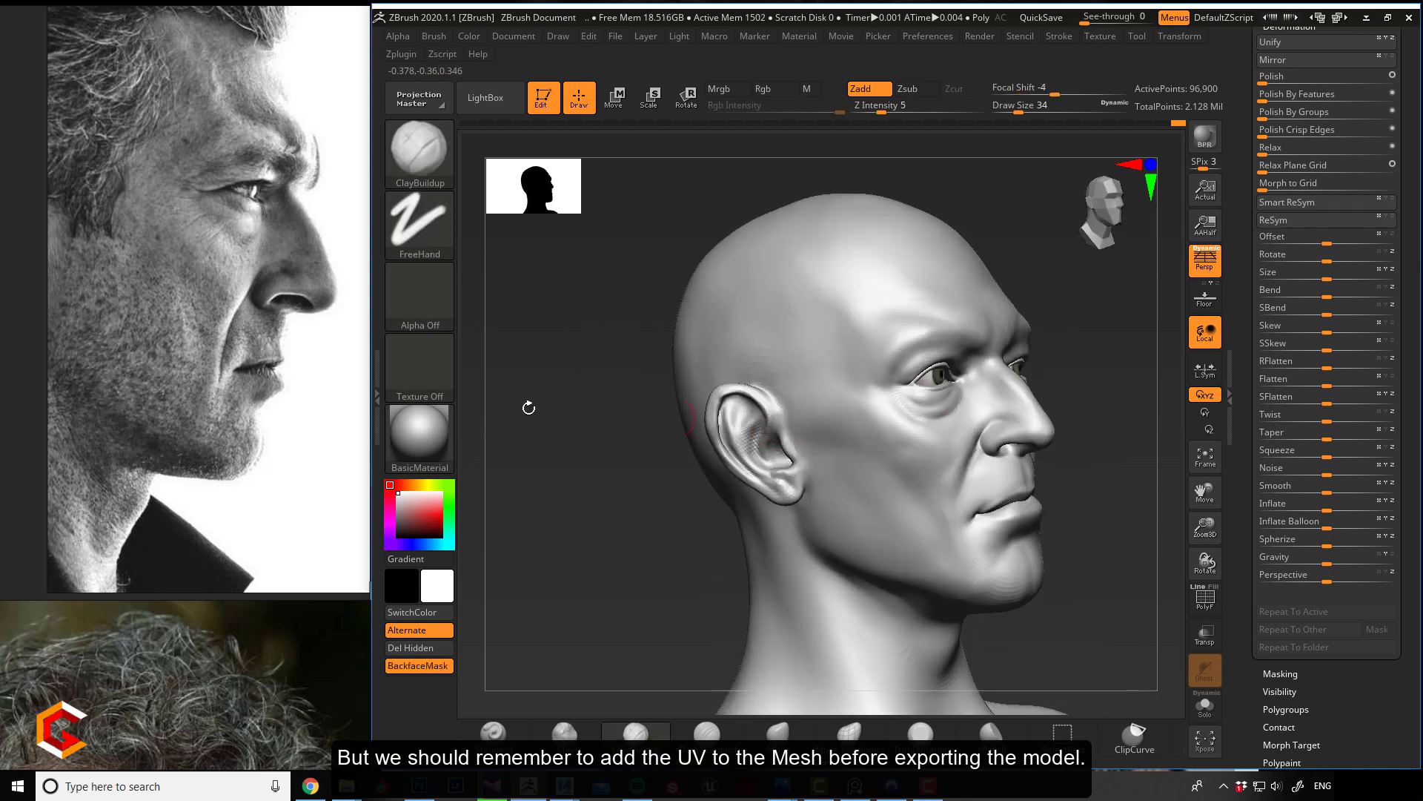
- Search the reference board for the short-haired three-quarter portrait and examine its ear and side of the face
scroll(80, 400, "down", 5)
scroll(100, 428, "down", 2)
scroll(154, 449, "up", 5)
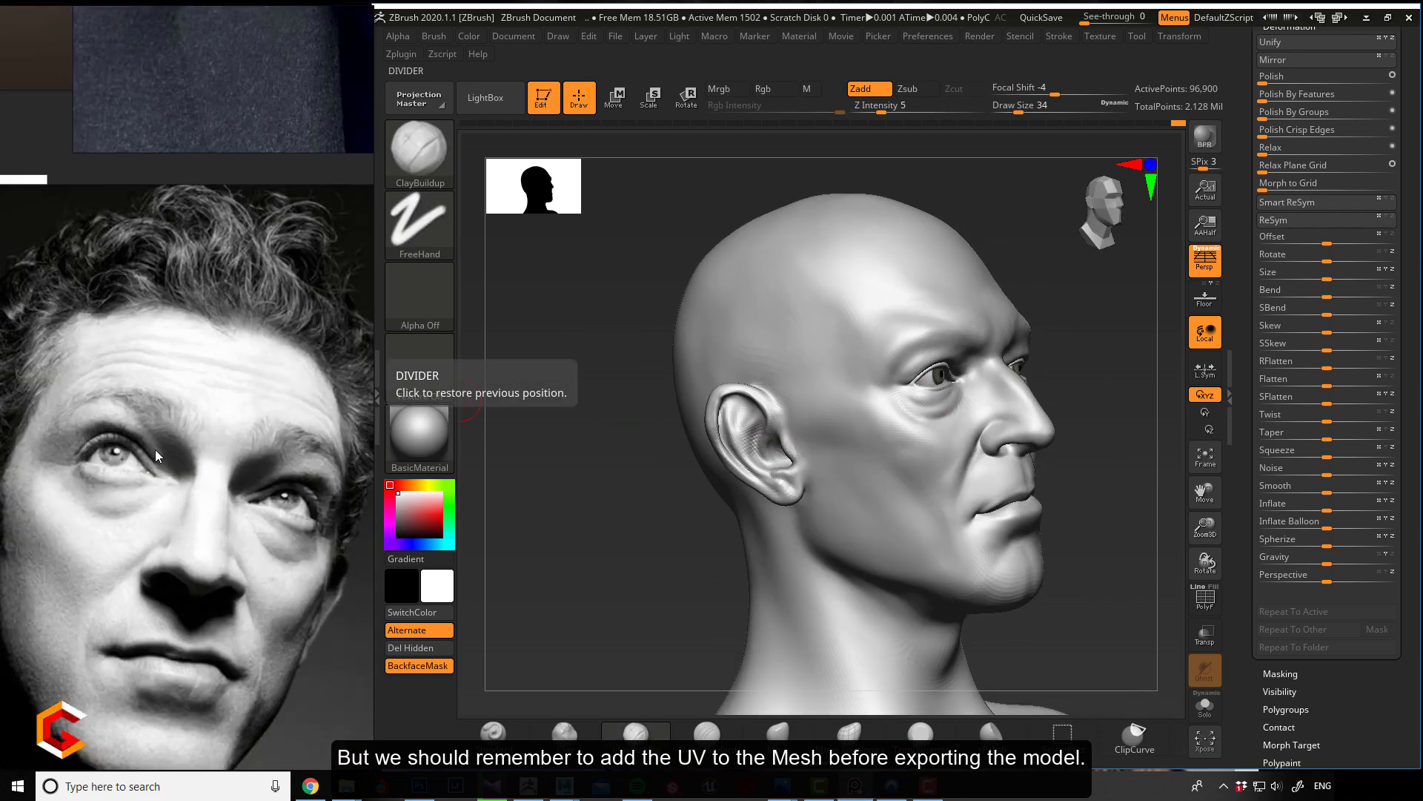
scroll(185, 411, "down", 5)
middle_click_drag(174, 327, 184, 353)
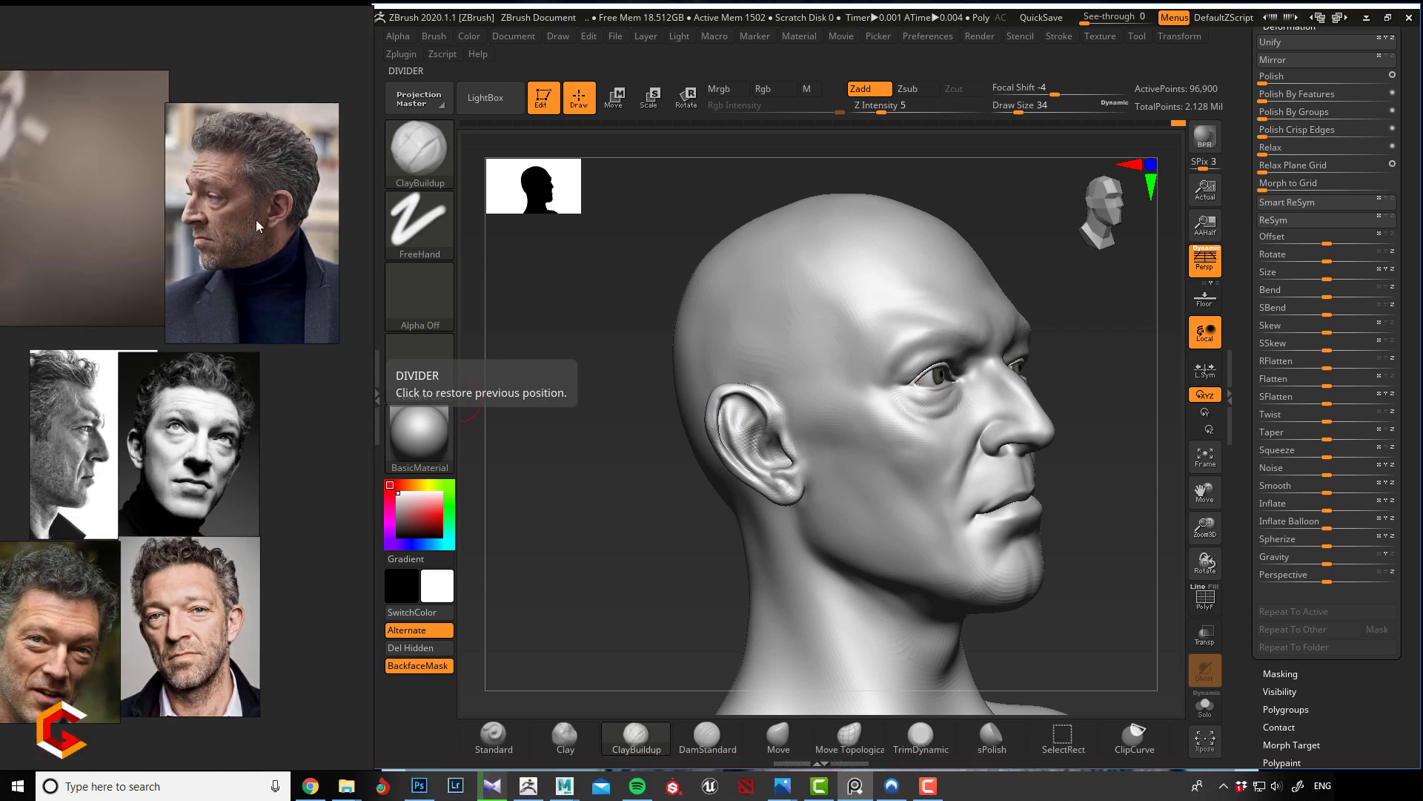
scroll(256, 219, "down", 5)
scroll(213, 323, "up", 4)
scroll(148, 448, "down", 4)
middle_click_drag(99, 567, 271, 501)
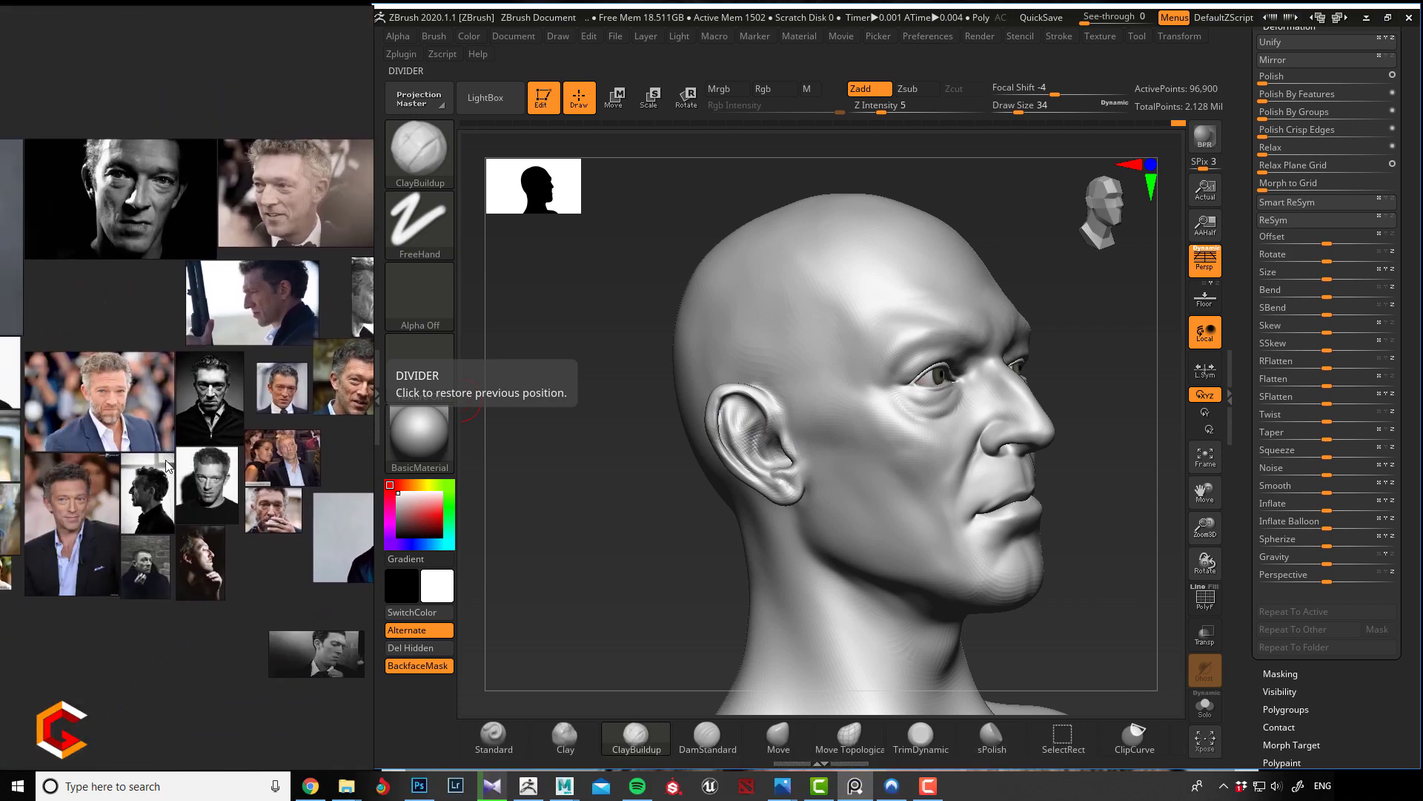
middle_click_drag(133, 438, 246, 420)
middle_click_drag(129, 490, 234, 402)
middle_click_drag(101, 344, 172, 398)
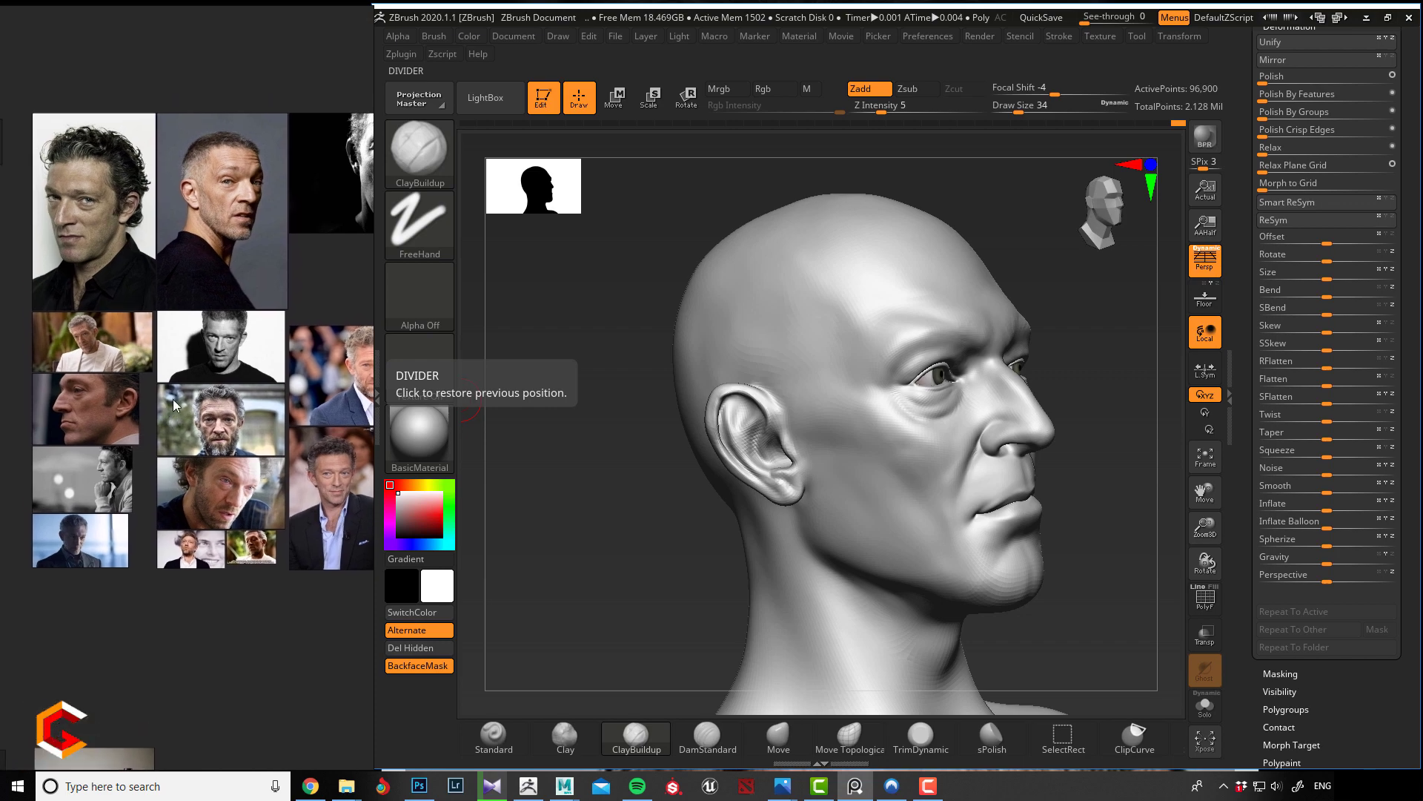
scroll(203, 216, "up", 6)
middle_click_drag(221, 285, 184, 398)
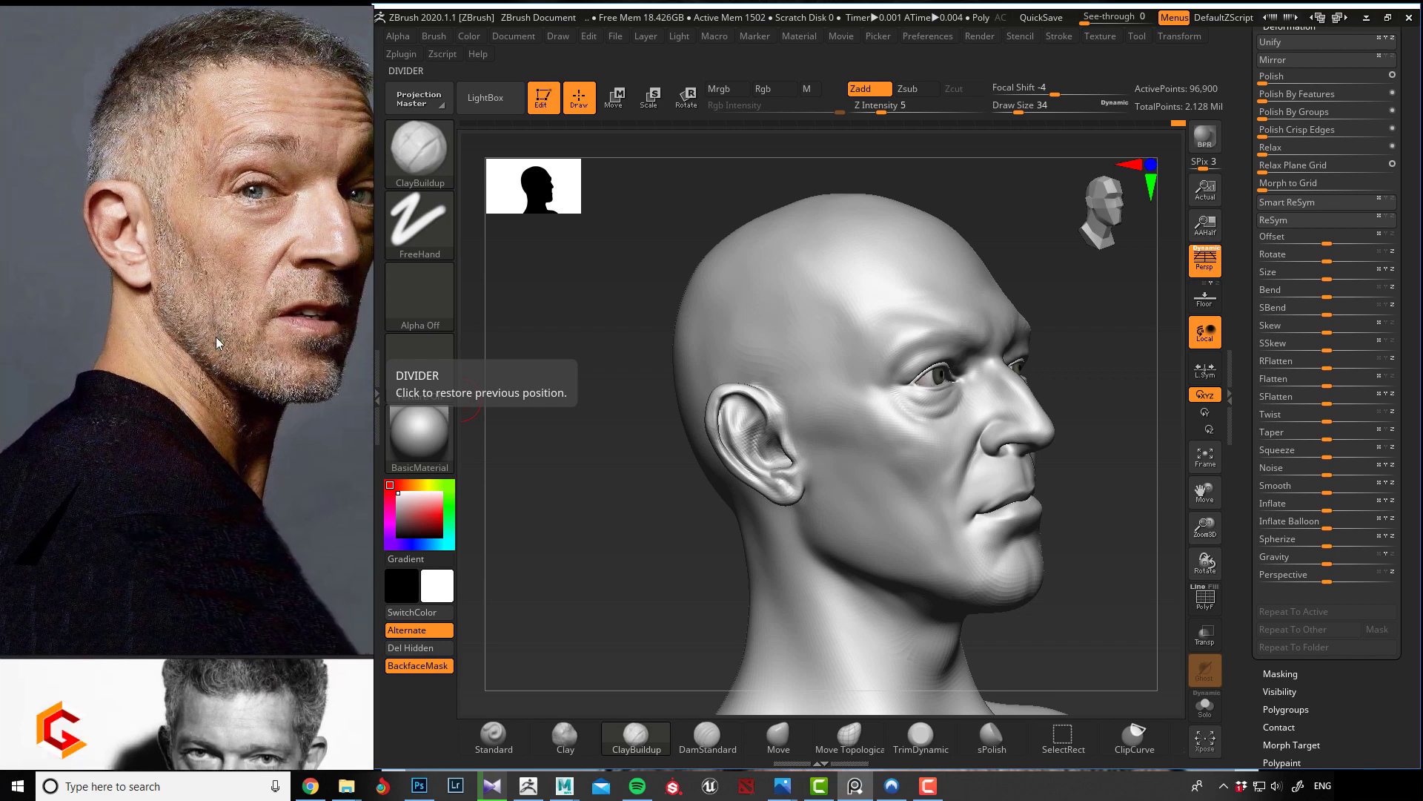
middle_click_drag(216, 336, 187, 366)
scroll(120, 264, "up", 3)
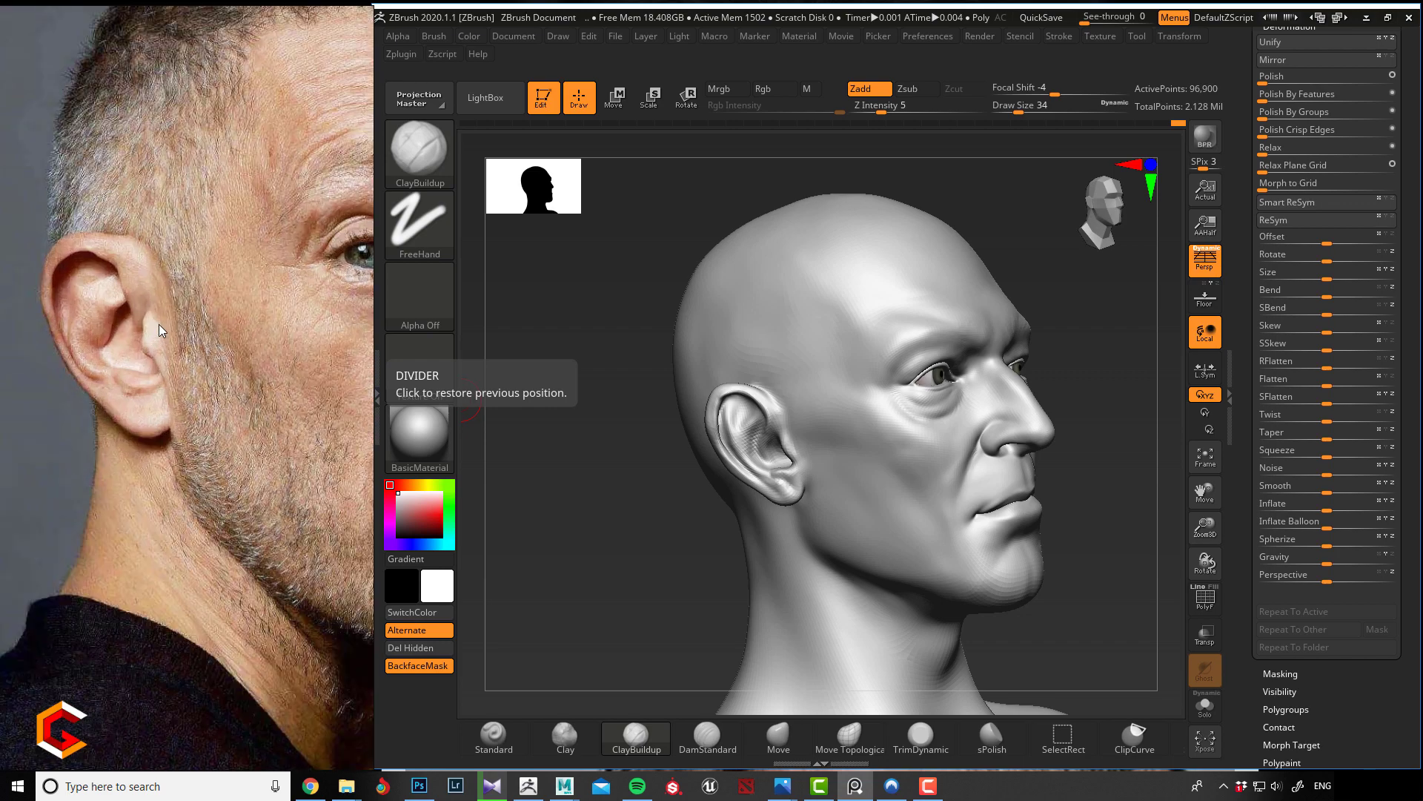
scroll(149, 323, "up", 1)
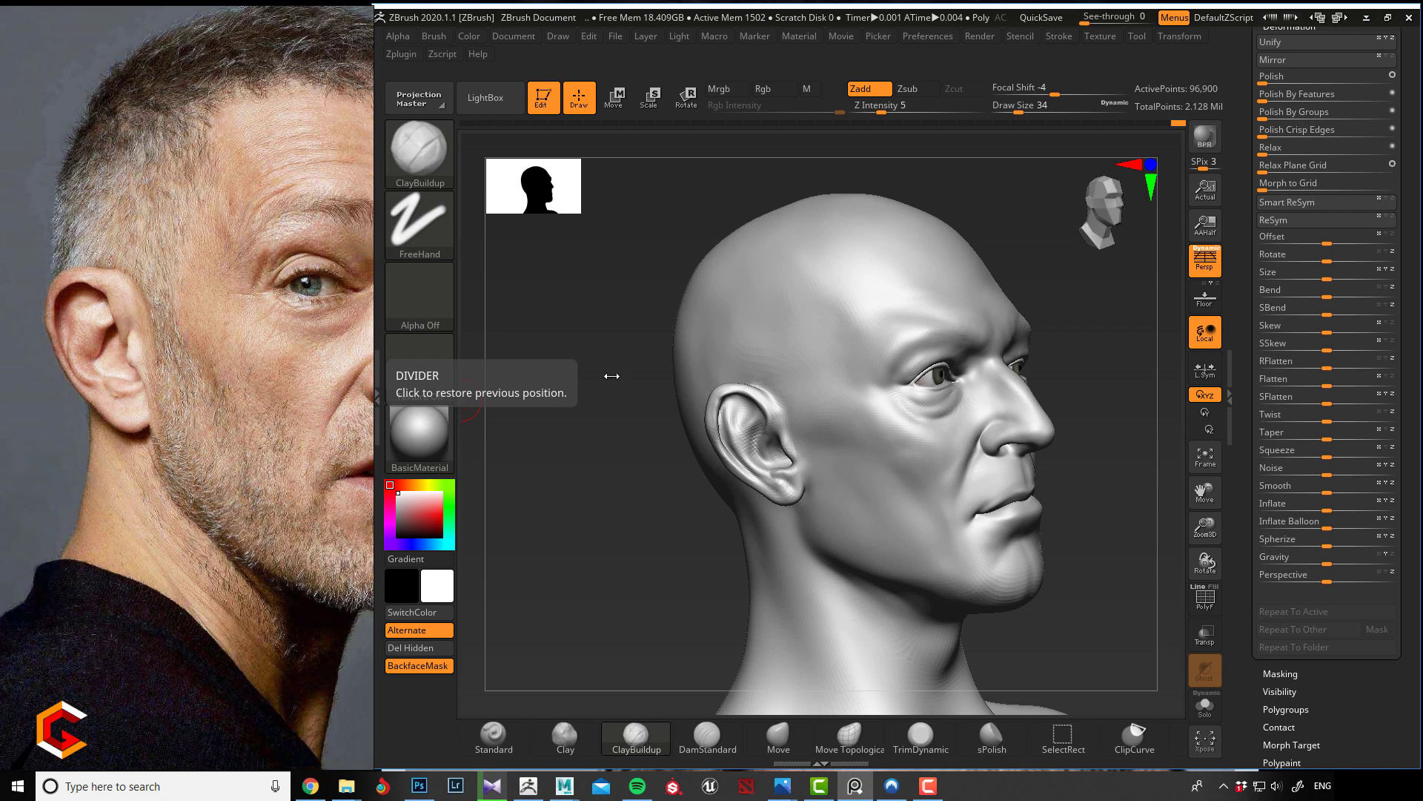
- Raise the head to a higher subdivision level and build up the ear's inner fold with the ClayBuildup brush at draw sizes 10 and 14
left_click(587, 467)
left_click_drag(577, 514, 526, 509)
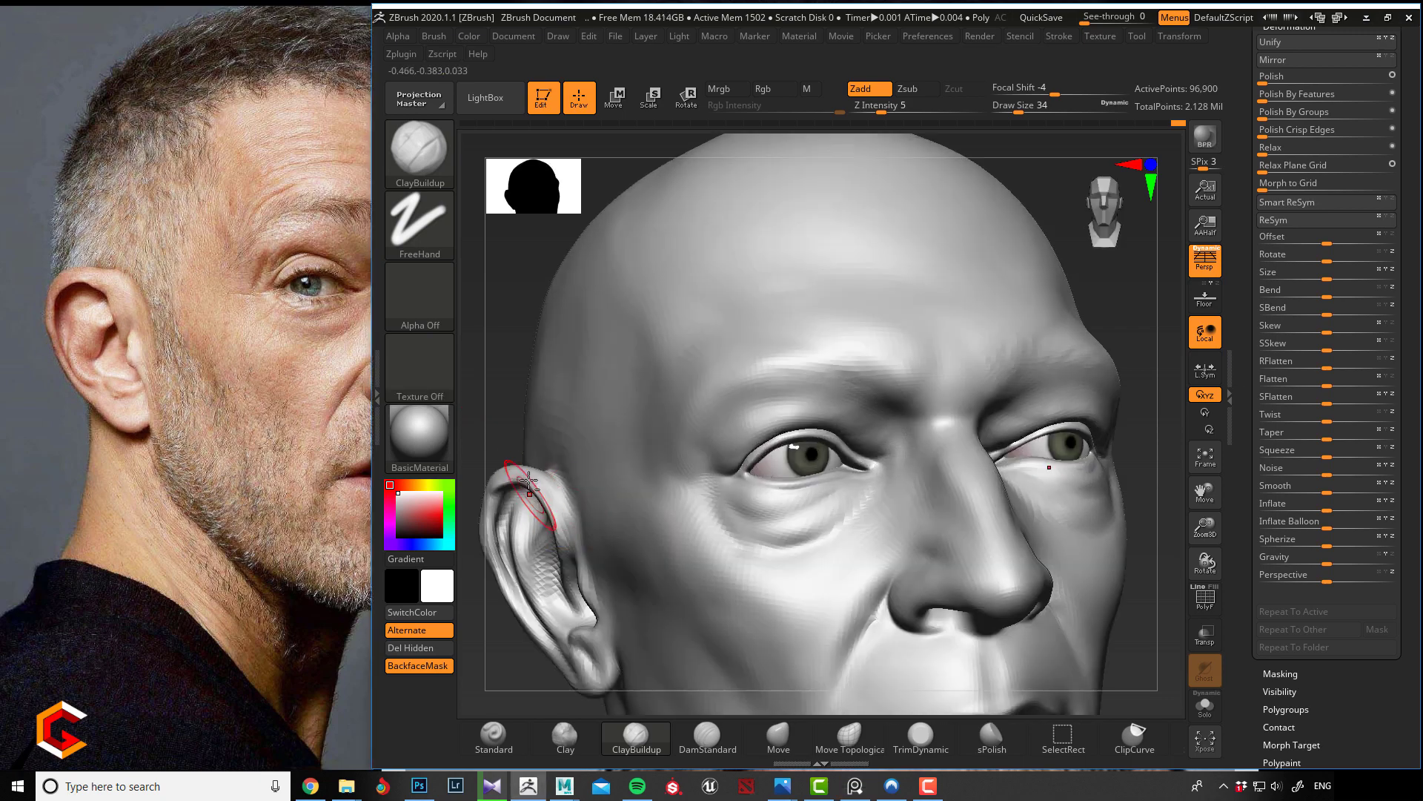
mouse_move(497, 363)
left_mouse_down("alt")
mouse_move(655, 359)
mouse_move(600, 534)
mouse_move(602, 507)
mouse_move(540, 545)
mouse_move(603, 534)
left_mouse_up("alt")
key("d")
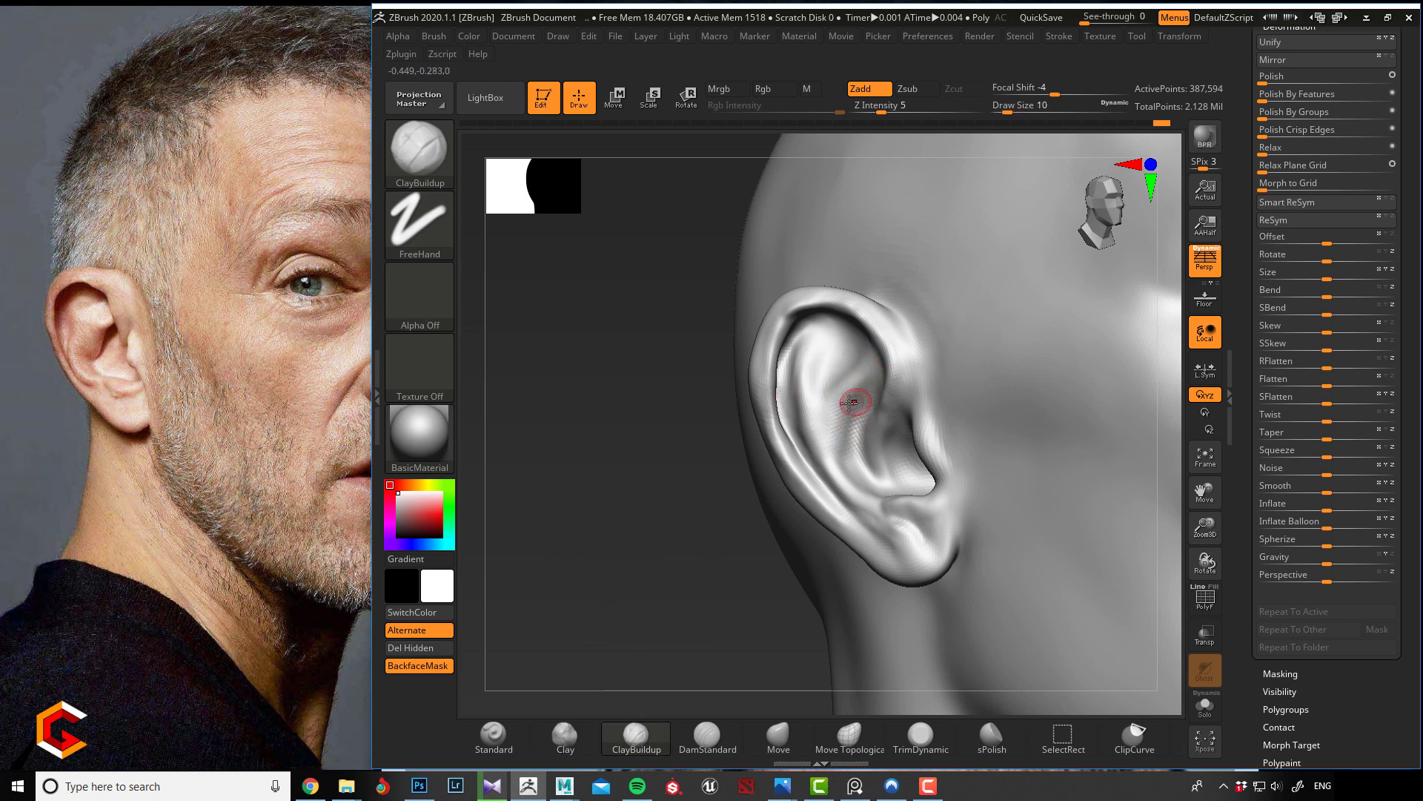
key("bracketleft")
key("bracketleft")
key("bracketright")
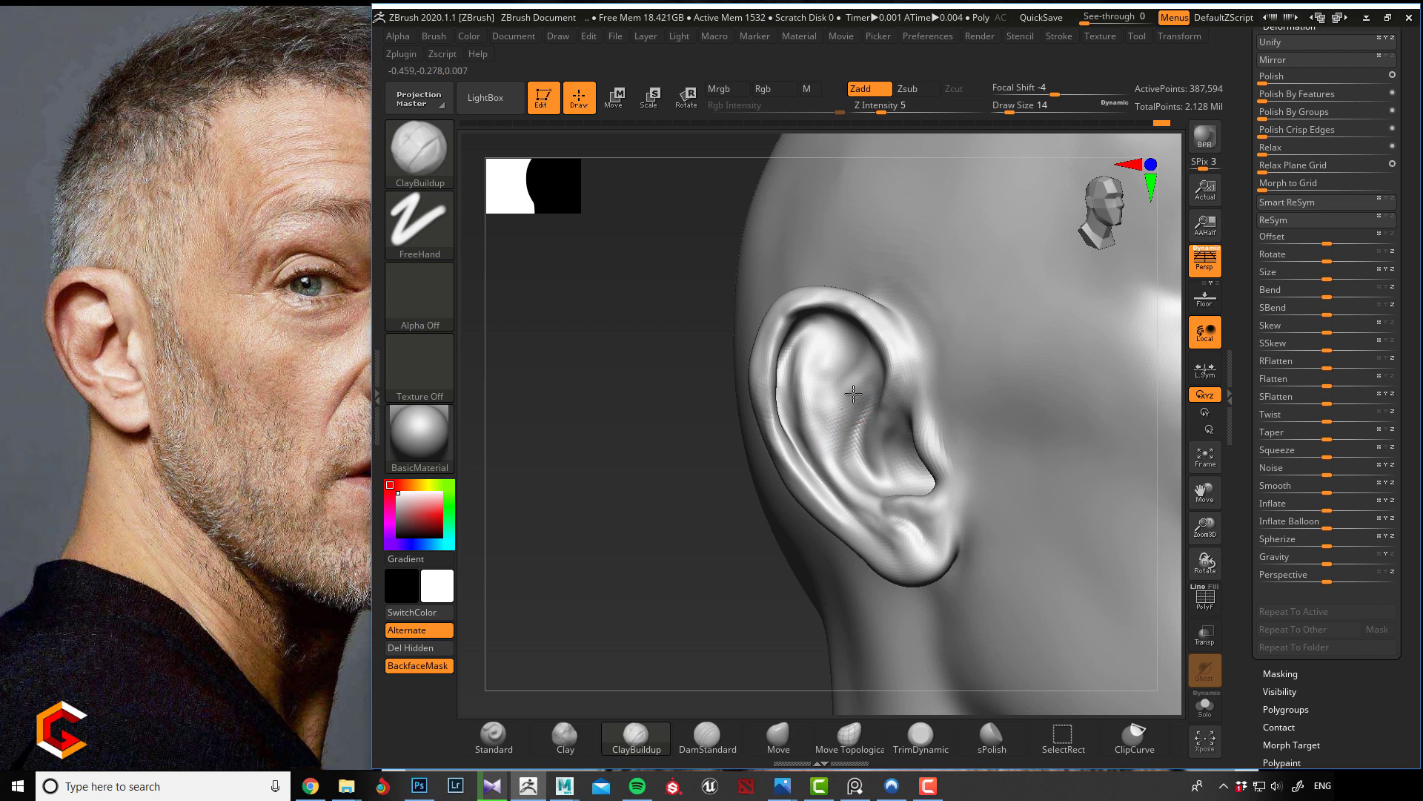
- Carve a sharper crease along the ear's inner fold with the DamStandard brush at draw sizes 14 and 18
left_click(707, 734)
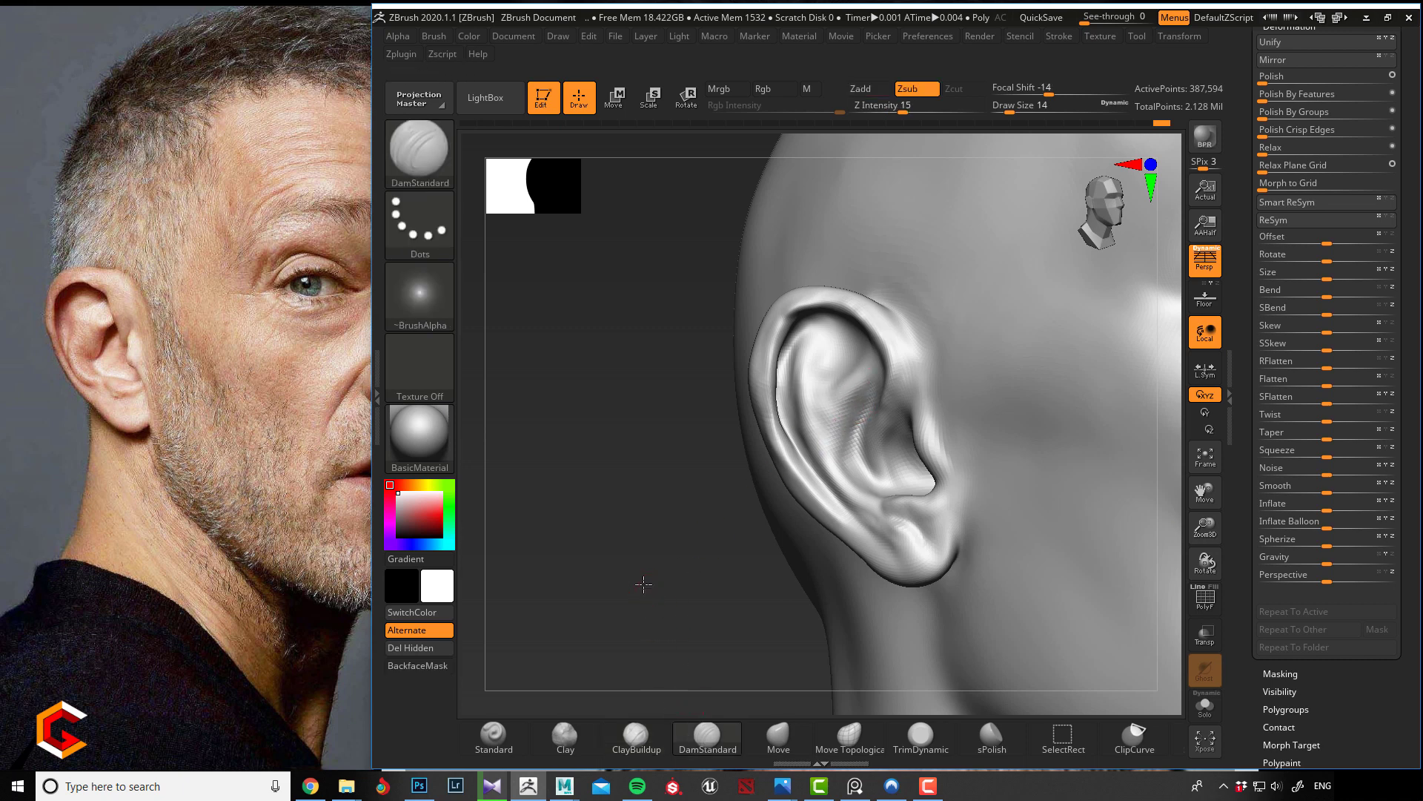
key("ctrl+z")
left_click_drag(862, 399, 834, 382)
key("[")
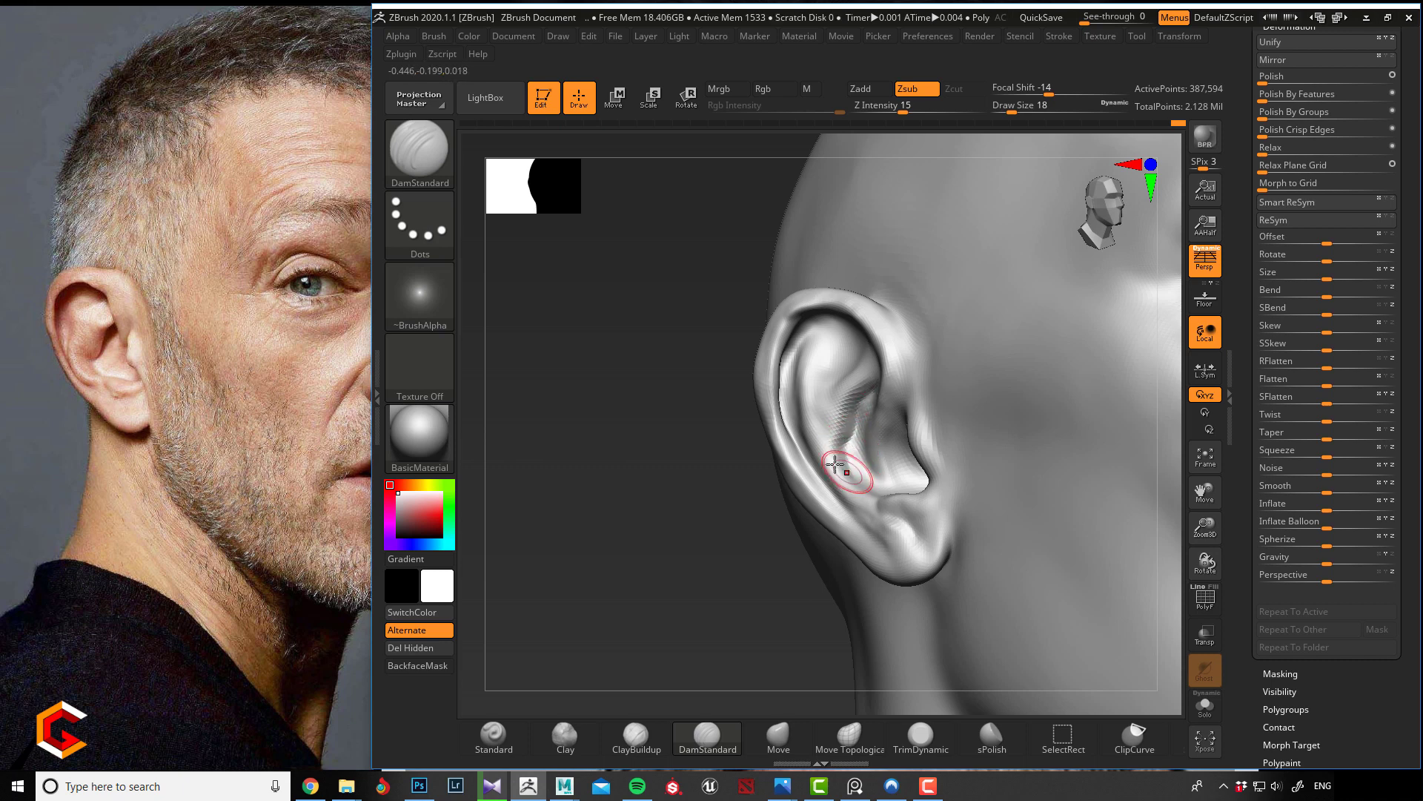
left_click_drag(662, 441, 794, 429)
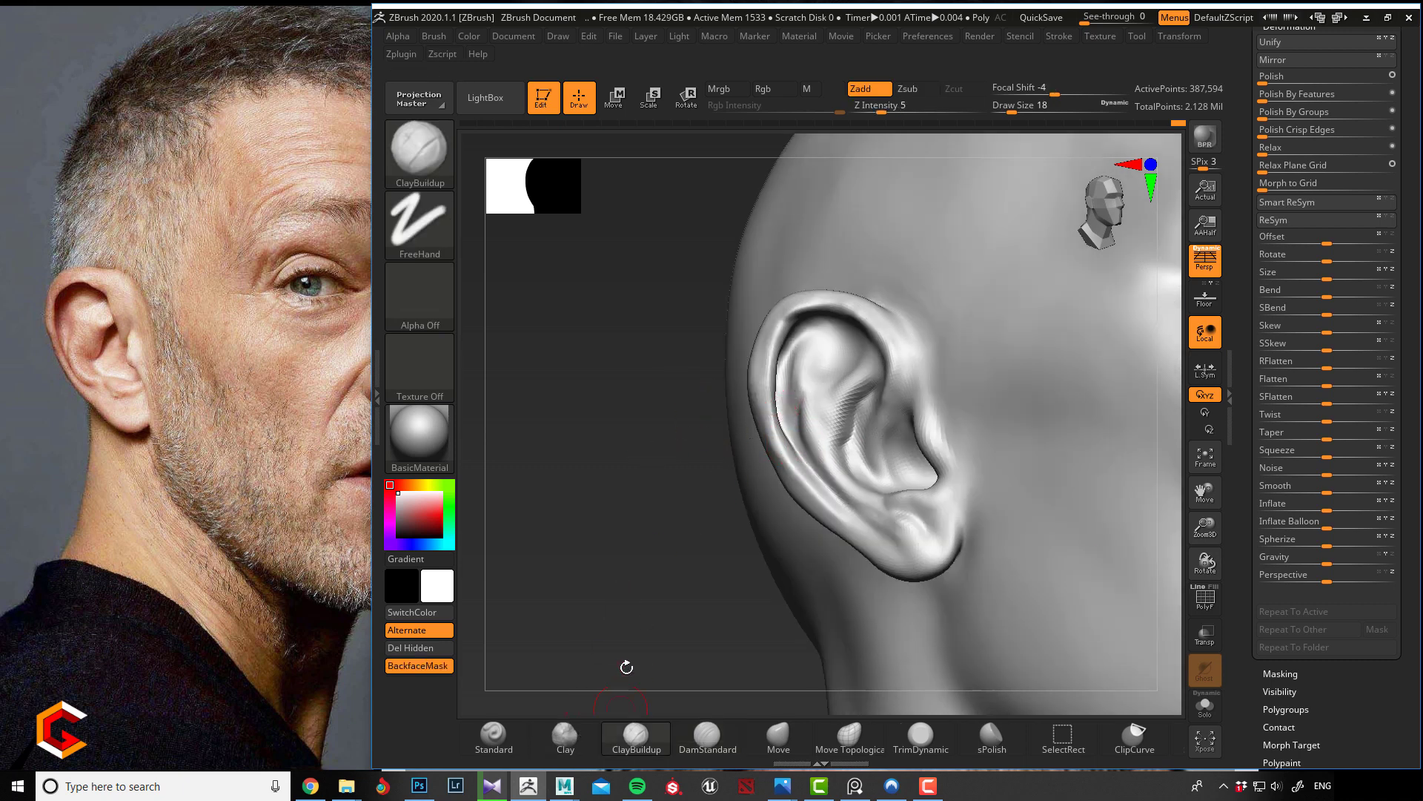
- Build up and smooth the ear's upper inner fold with ClayBuildup at draw size 18 and define the concha edge with DamStandard at 14
left_click(636, 734)
key("bracketright")
left_click_drag(813, 391, 809, 373)
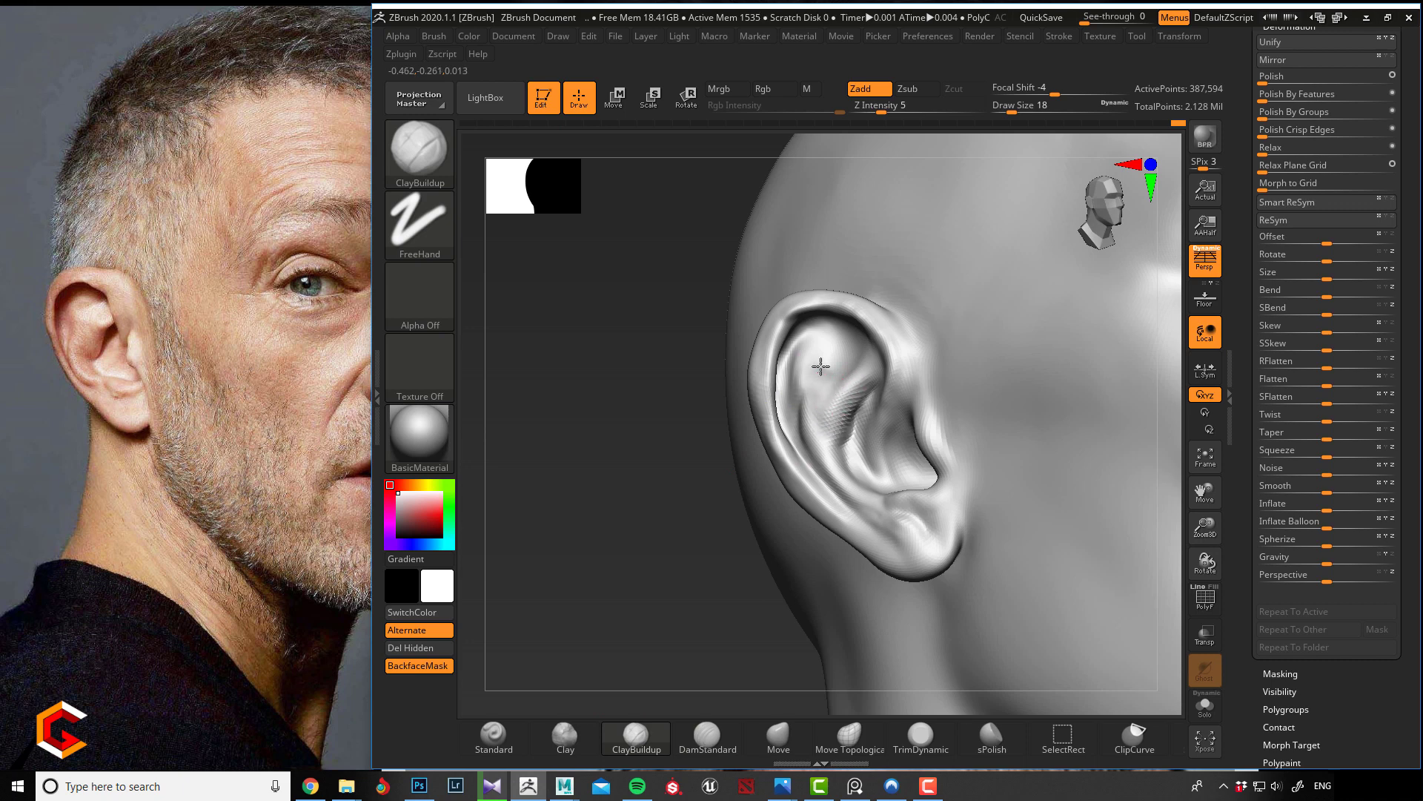
mouse_move(820, 413)
left_mouse_down("shift")
mouse_move(843, 378)
mouse_move(810, 445)
left_mouse_up("shift")
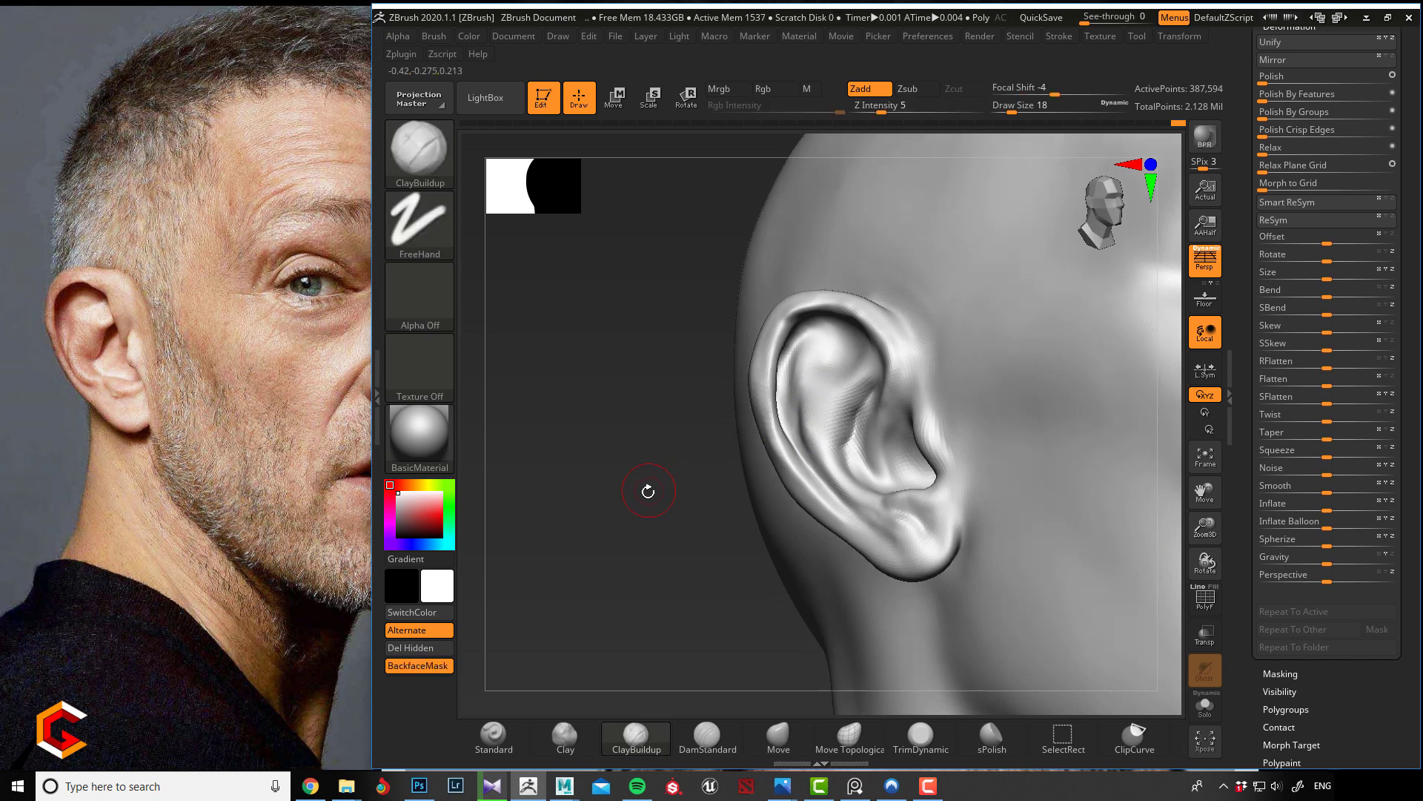
left_click_drag(658, 493, 695, 446)
mouse_move(818, 424)
left_mouse_down()
mouse_move(861, 412)
mouse_move(893, 364)
left_mouse_up()
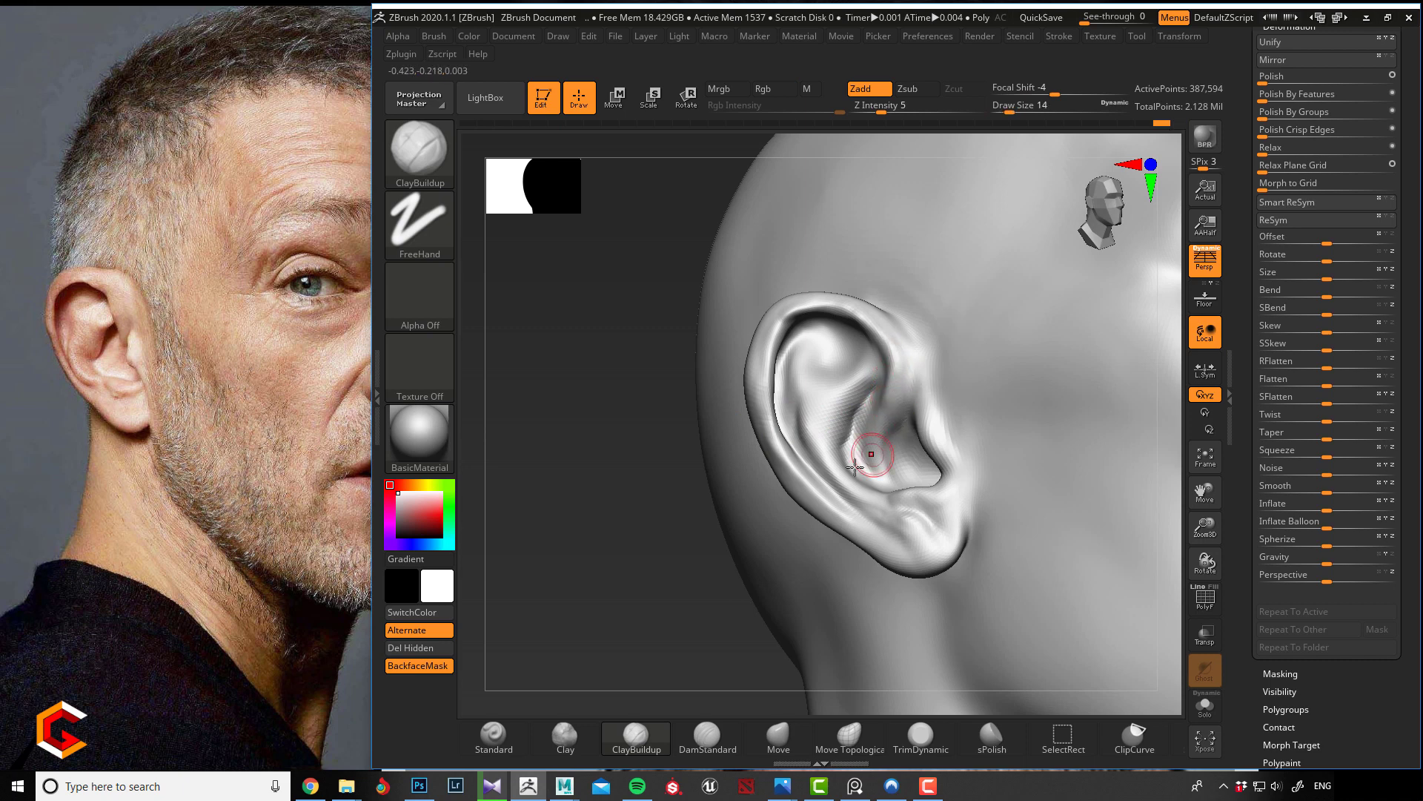
left_click(707, 736)
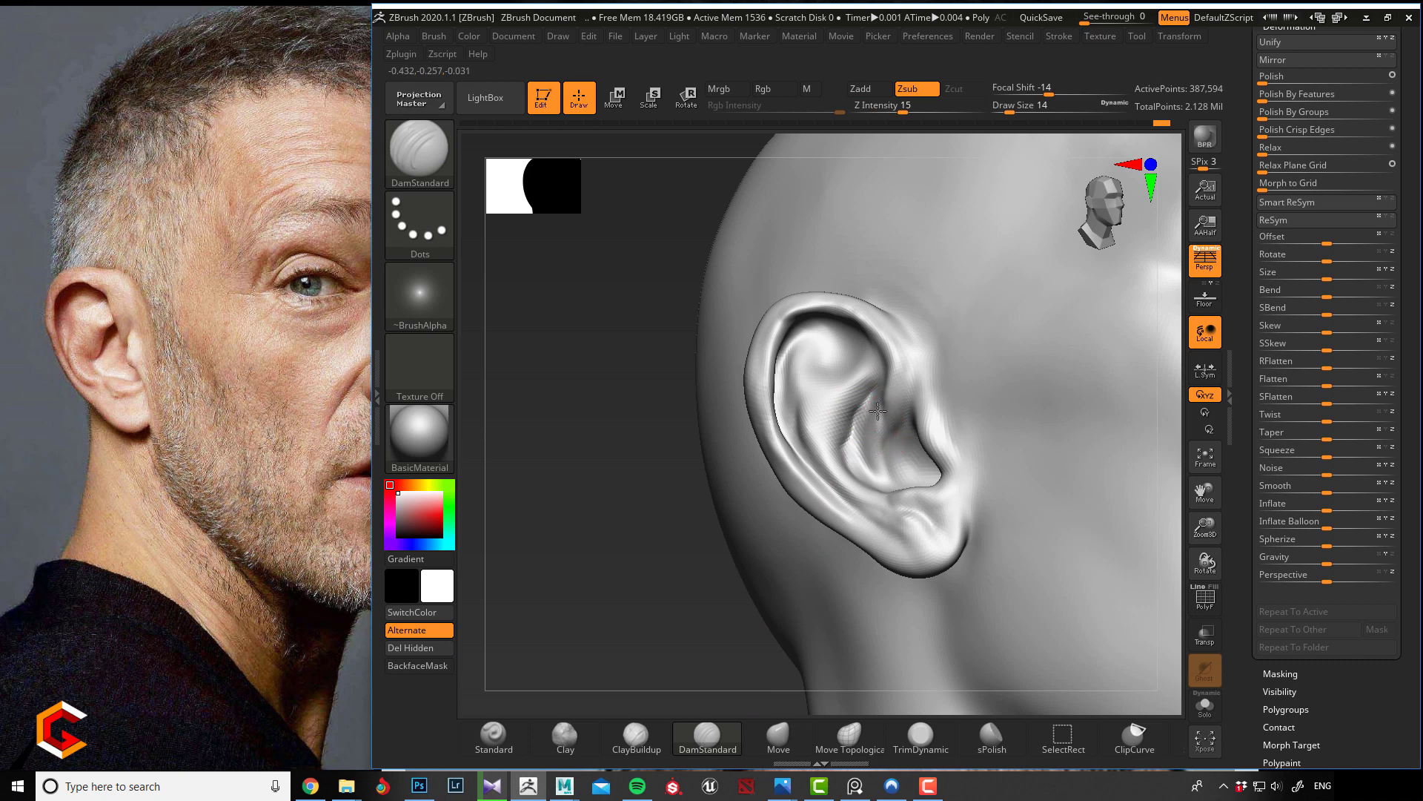
key("shift")
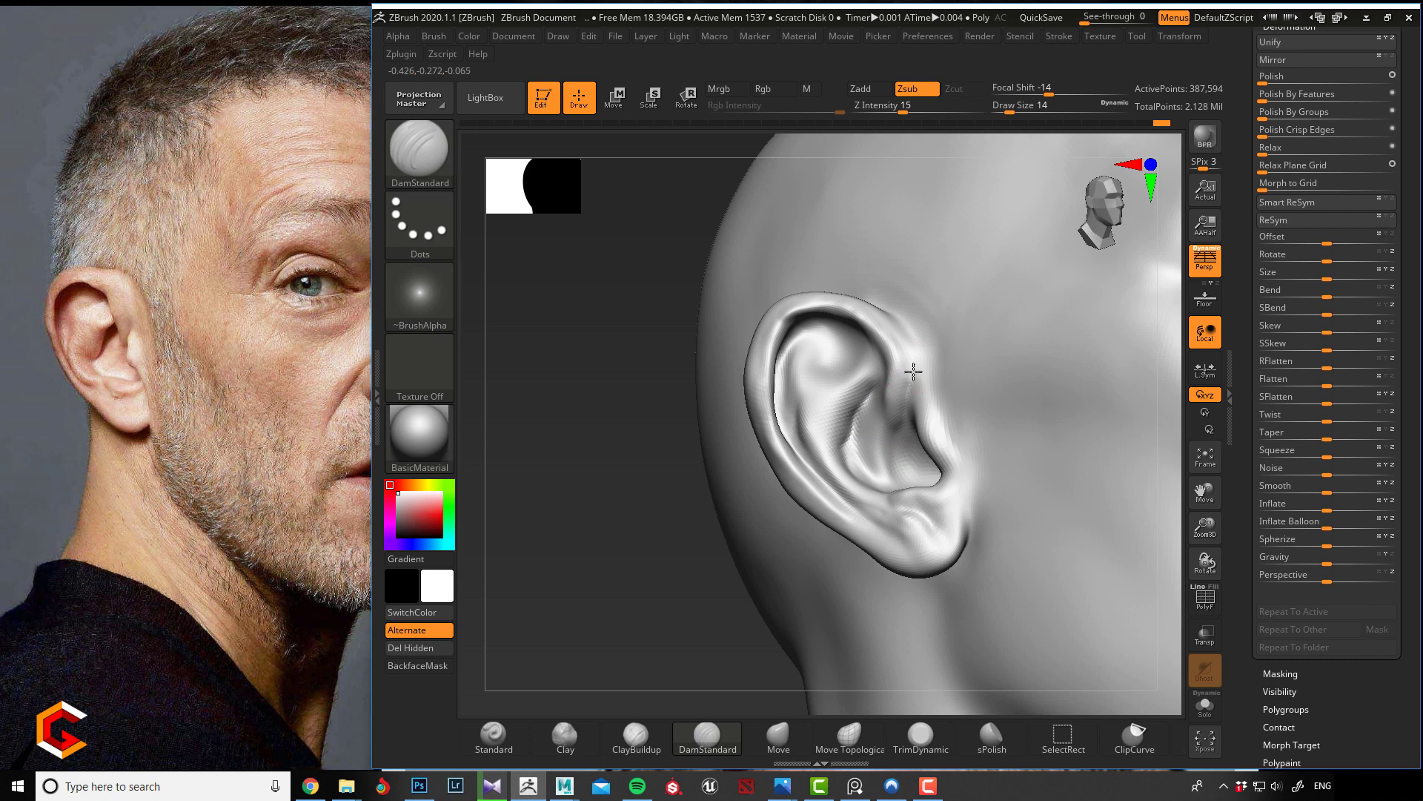
- Reshape the tragus and the front rim of the ear with the Move brush at draw sizes 10 and 14
left_click(777, 738)
left_click_drag(723, 623, 652, 607)
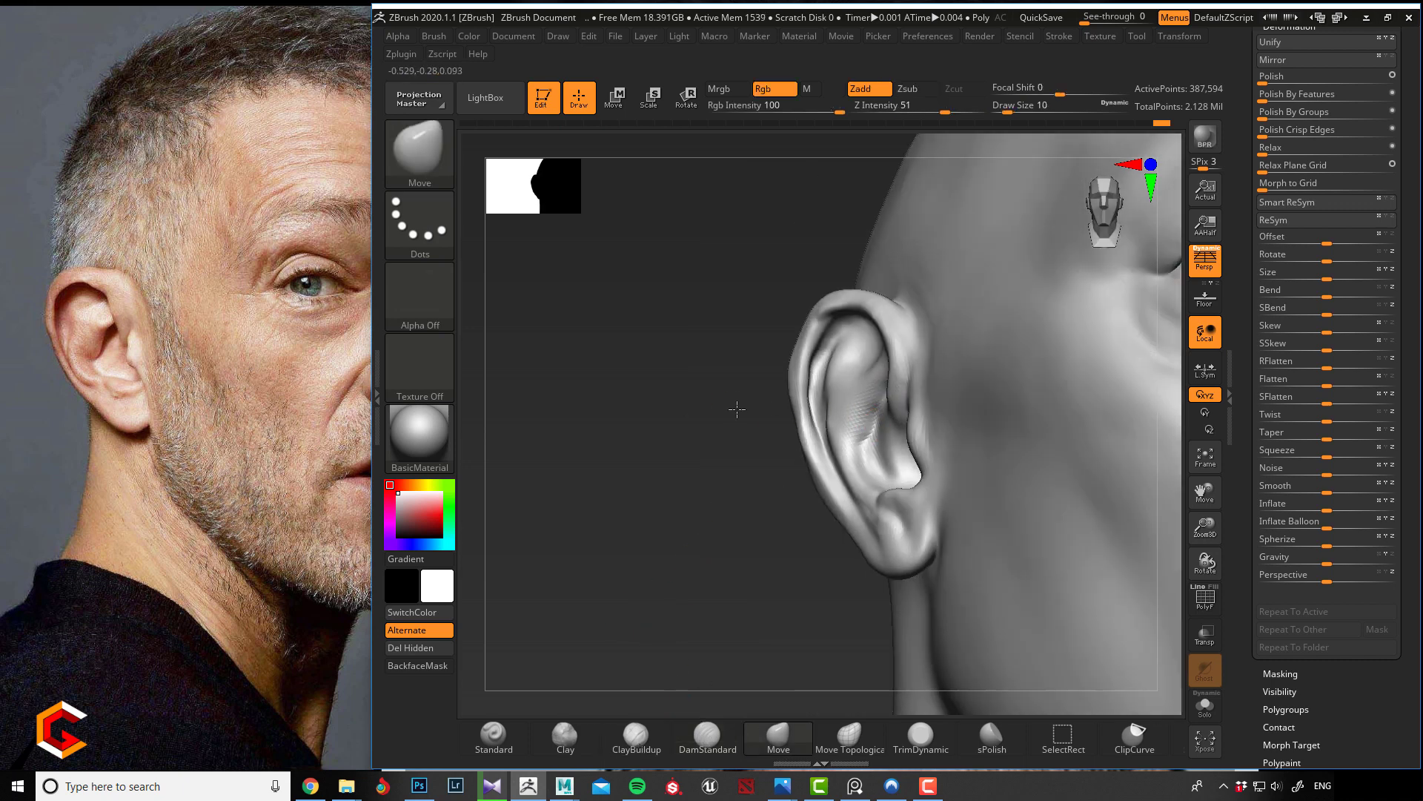
mouse_move(737, 409)
left_mouse_down()
mouse_move(912, 415)
mouse_move(929, 455)
left_mouse_up()
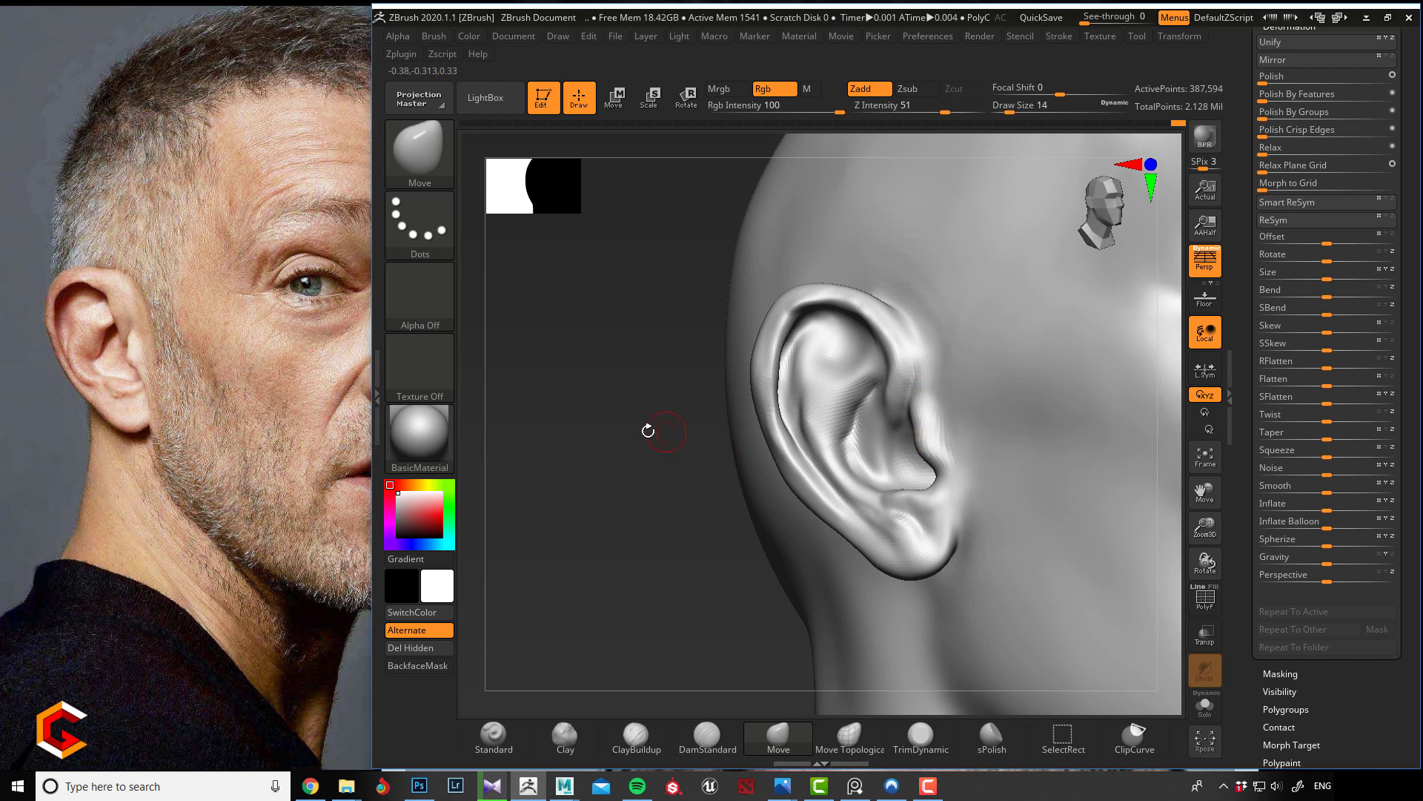
left_click_drag(648, 430, 753, 445)
left_click_drag(564, 590, 617, 575)
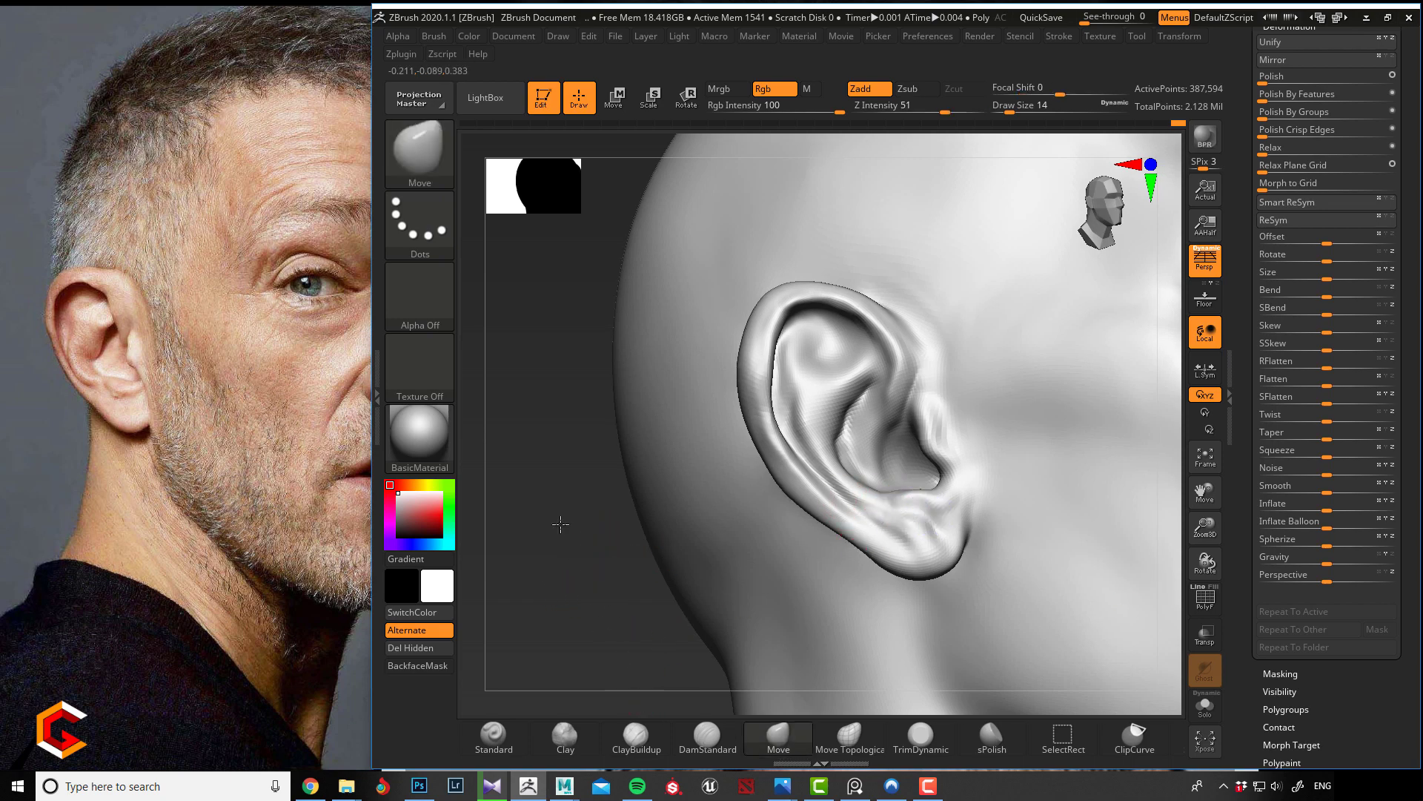
left_click_drag(560, 524, 652, 549)
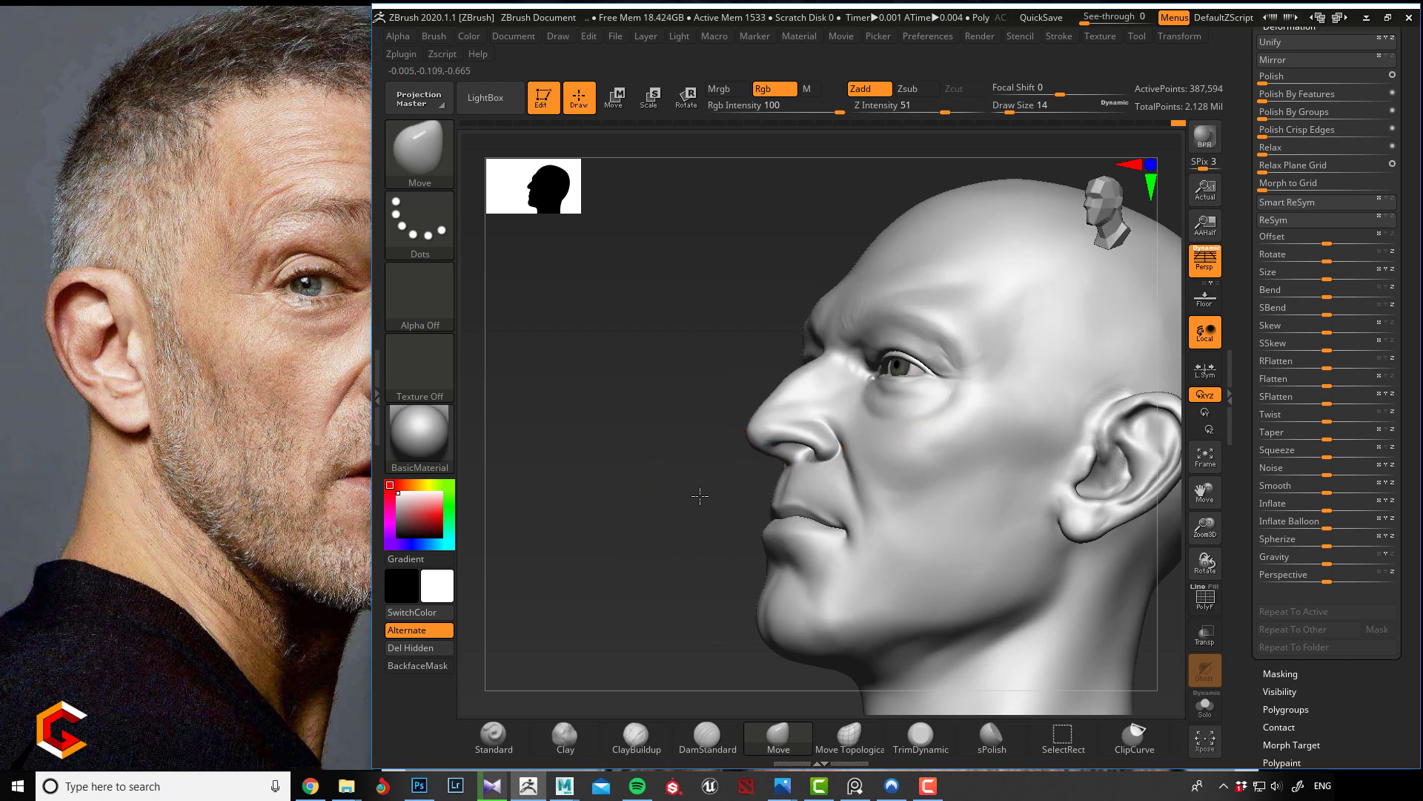
- Build up the antitragus above the earlobe with the ClayBuildup brush at draw sizes 14 and 9
left_click_drag(700, 495, 652, 501)
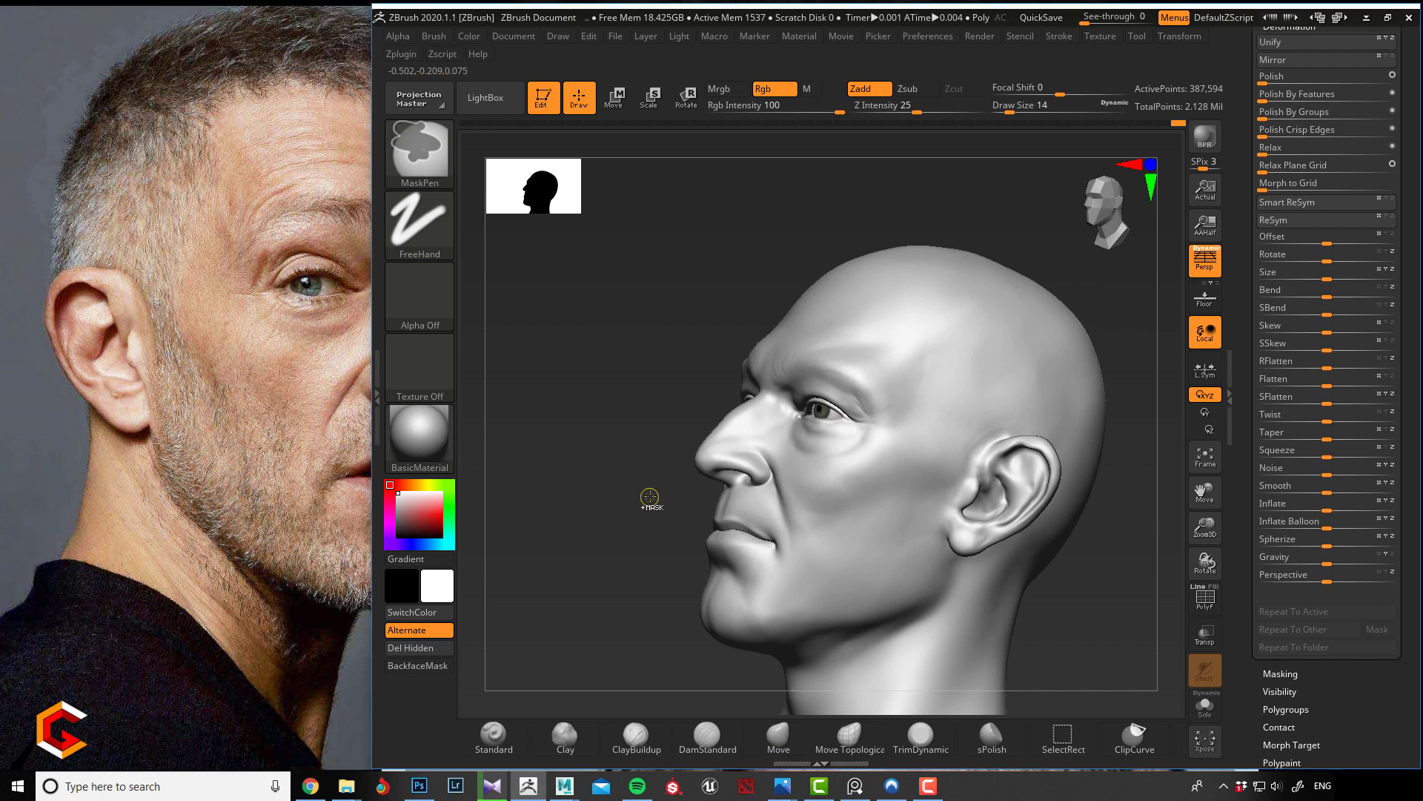
key("ctrl+shift")
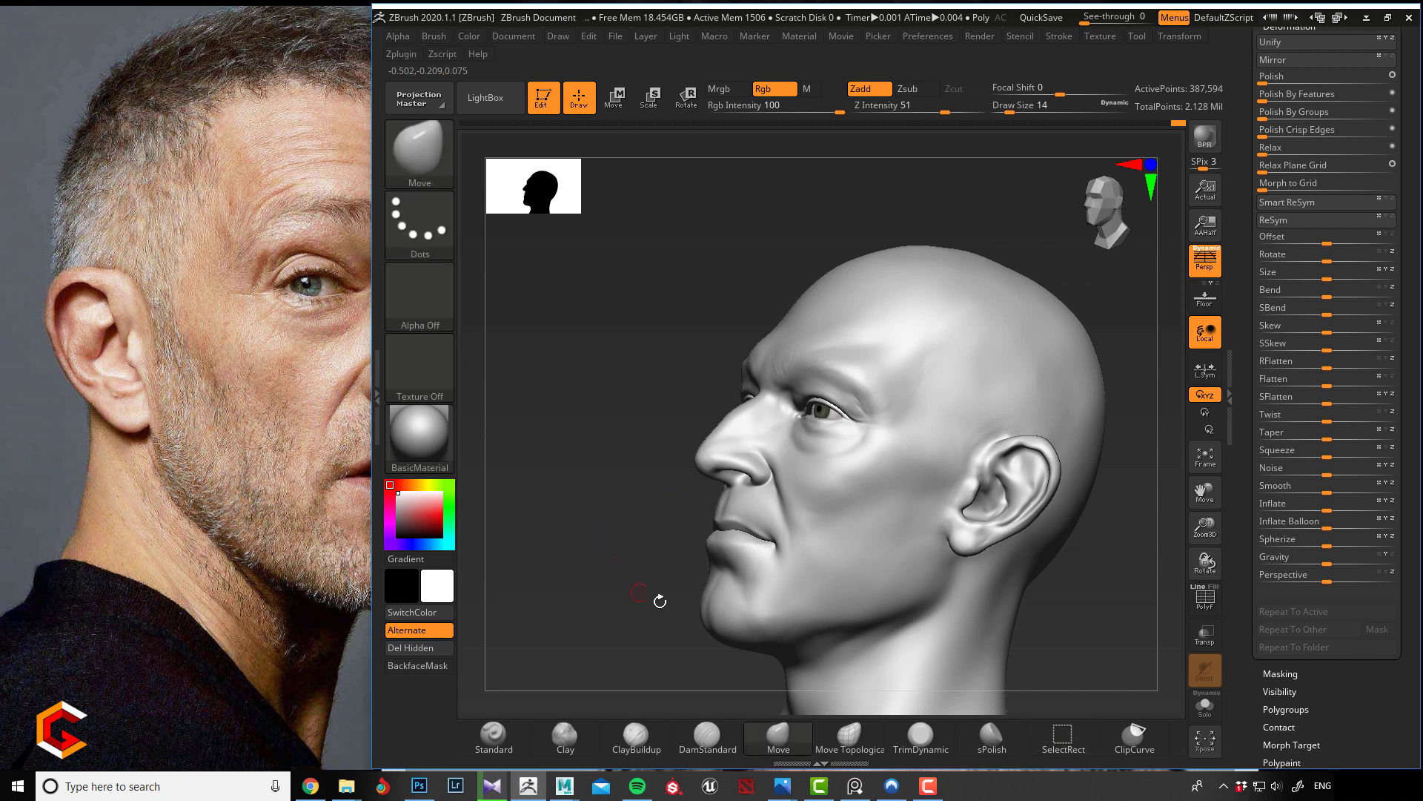
mouse_move(578, 572)
left_mouse_down()
mouse_move(598, 556)
mouse_move(603, 584)
mouse_move(658, 591)
left_mouse_up()
left_click(636, 735)
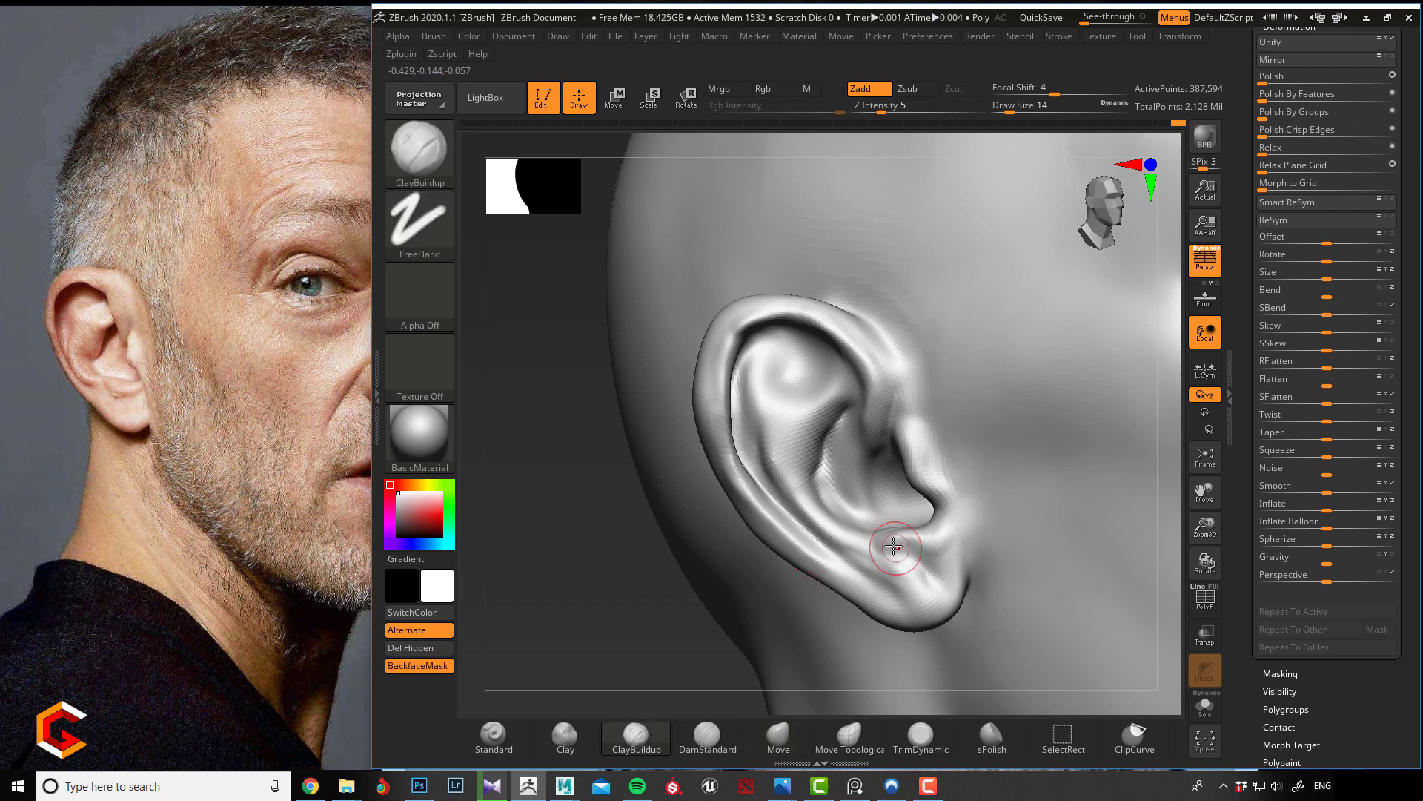
key("bracketleft")
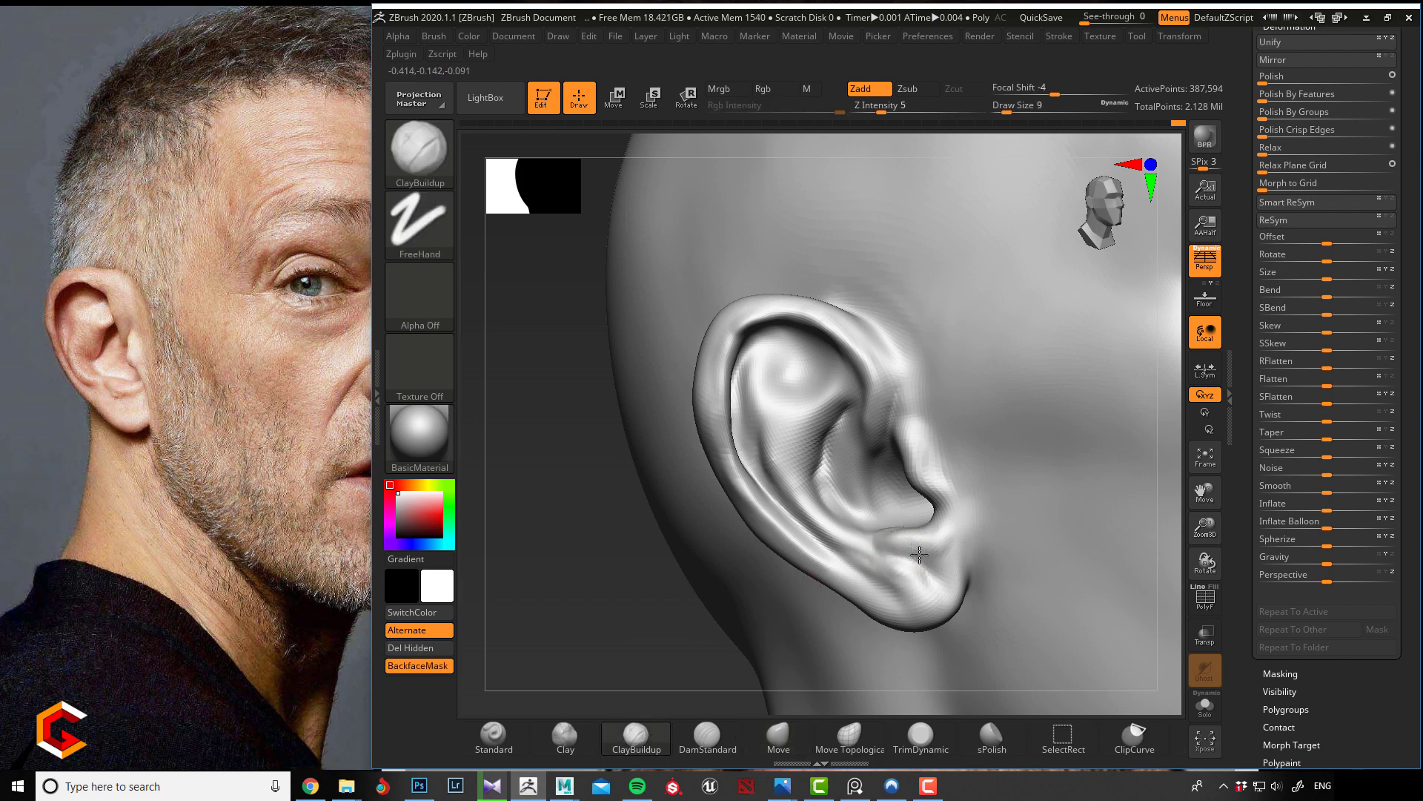
- Carve the crease where the earlobe and tragus meet the cheek with the DamStandard brush at draw size 14 and soften the transition
left_click(707, 734)
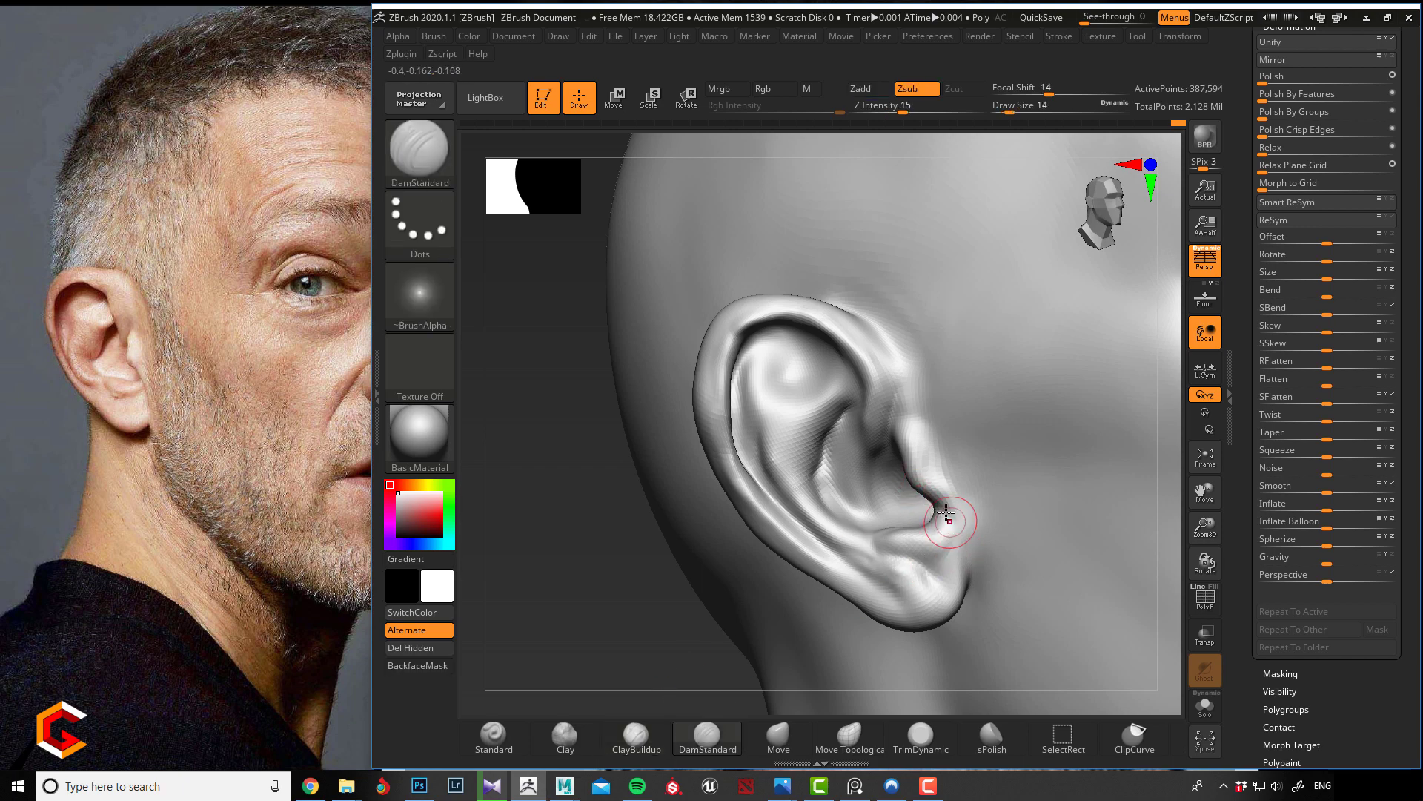
left_click_drag(954, 526, 942, 490)
left_click_drag(962, 546, 944, 470)
left_click_drag(996, 566, 943, 463)
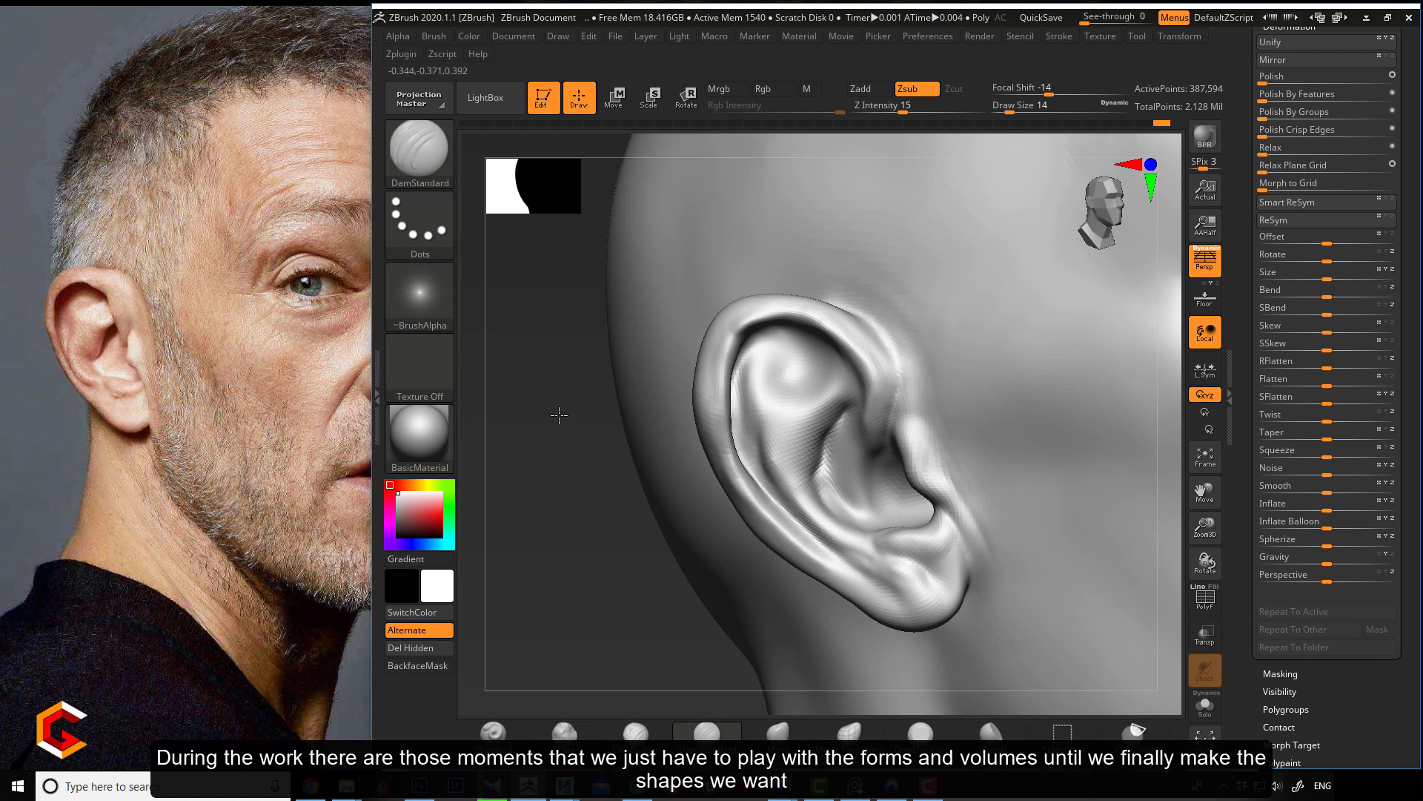
left_click_drag(559, 415, 505, 453)
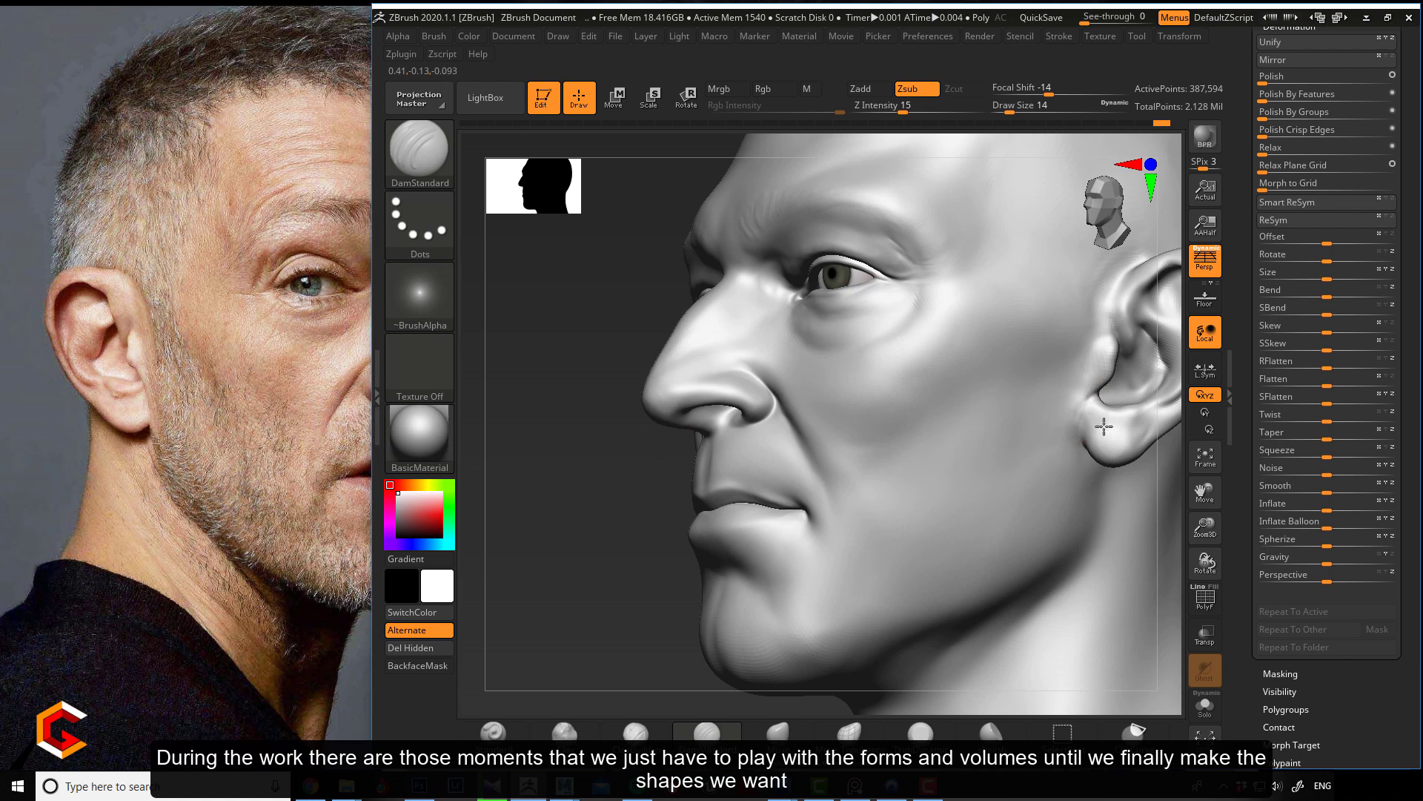
key("shift")
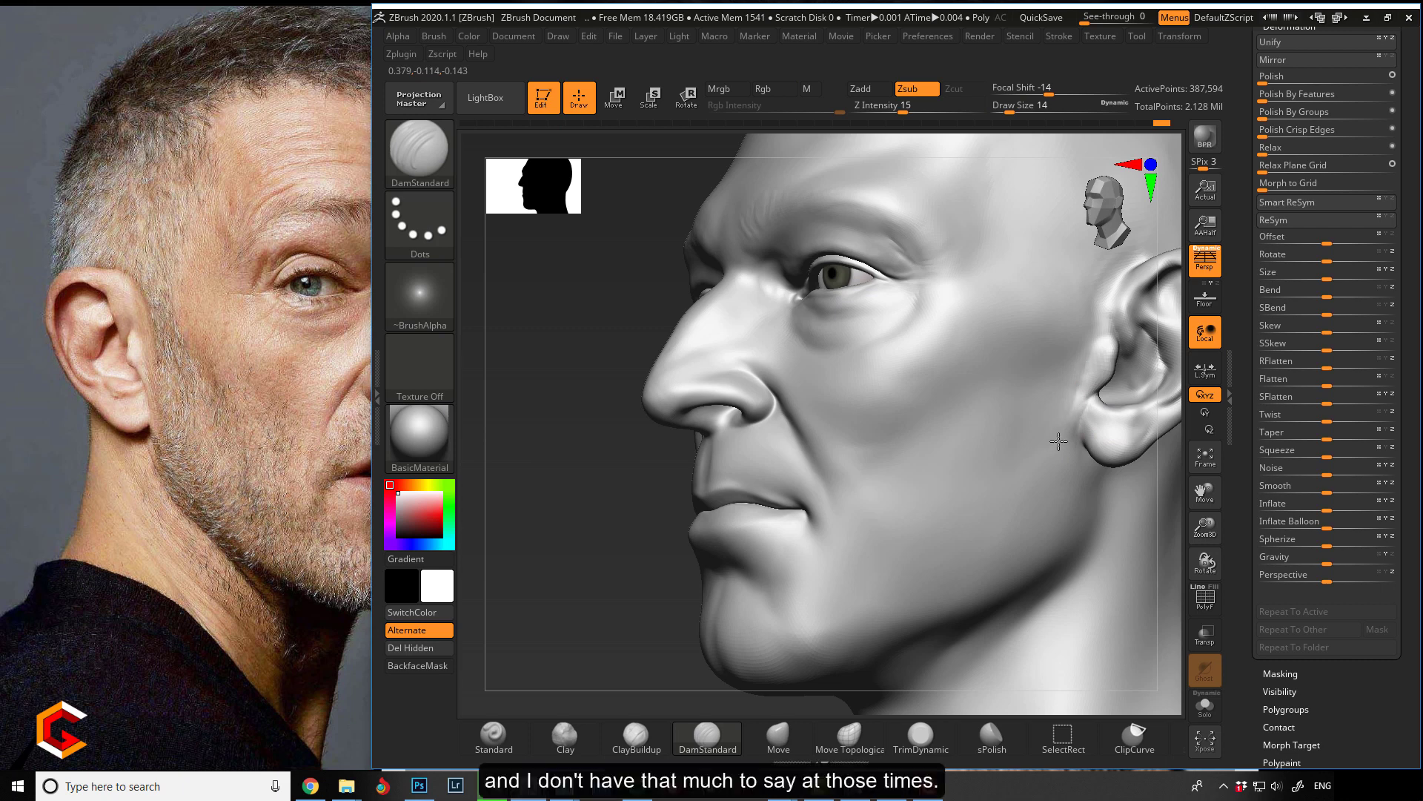
left_click_drag(633, 310, 598, 356, "alt")
mouse_move(1062, 341)
left_mouse_down()
mouse_move(1036, 377)
mouse_move(1033, 356)
mouse_move(1057, 354)
mouse_move(1063, 327)
left_mouse_up()
mouse_move(591, 368)
left_mouse_down()
mouse_move(606, 358)
mouse_move(564, 359)
mouse_move(588, 385)
mouse_move(580, 369)
left_mouse_up()
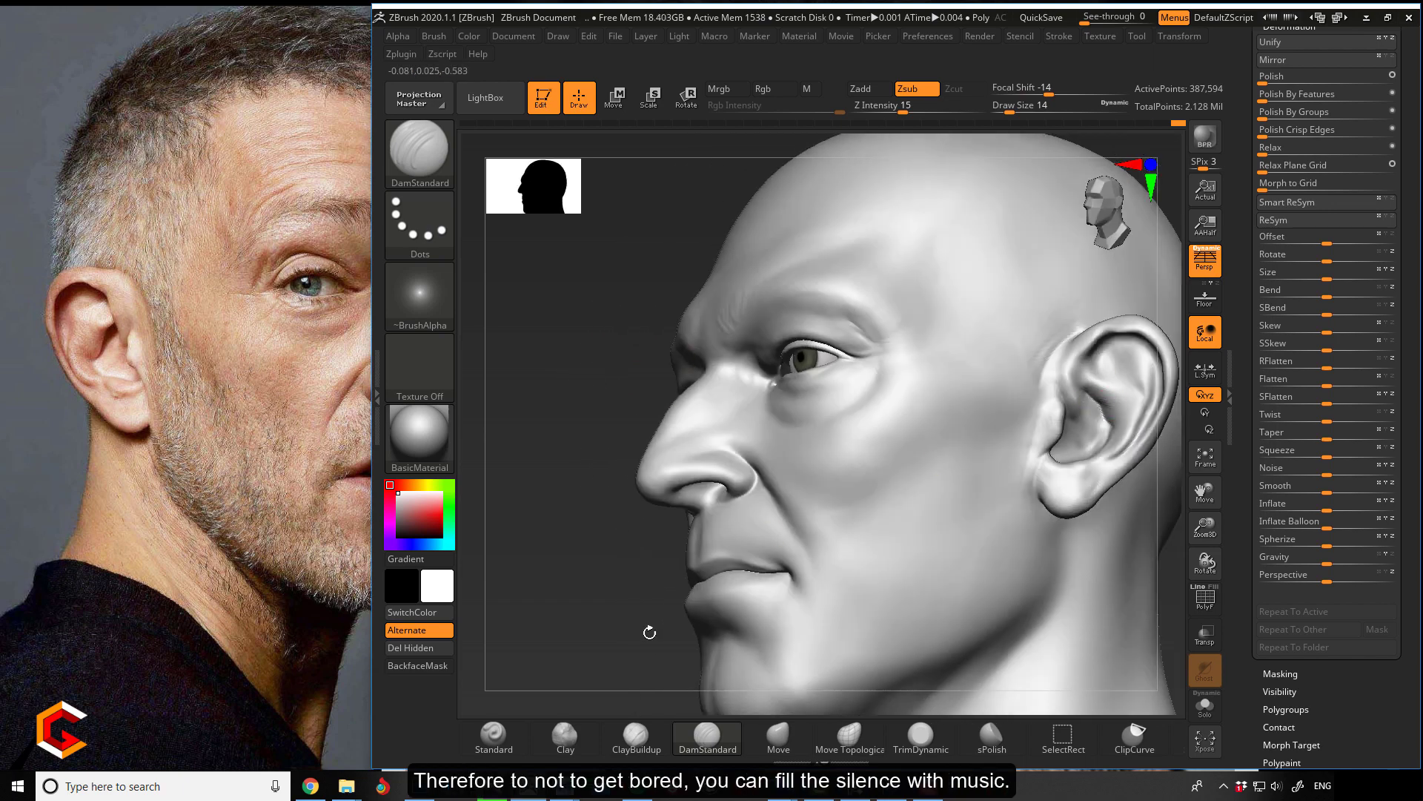
- Refine the cheek below the eye with the ClayBuildup brush at draw size 18 and compare the face with the reference photo
left_click(637, 733)
left_click_drag(564, 571, 584, 596)
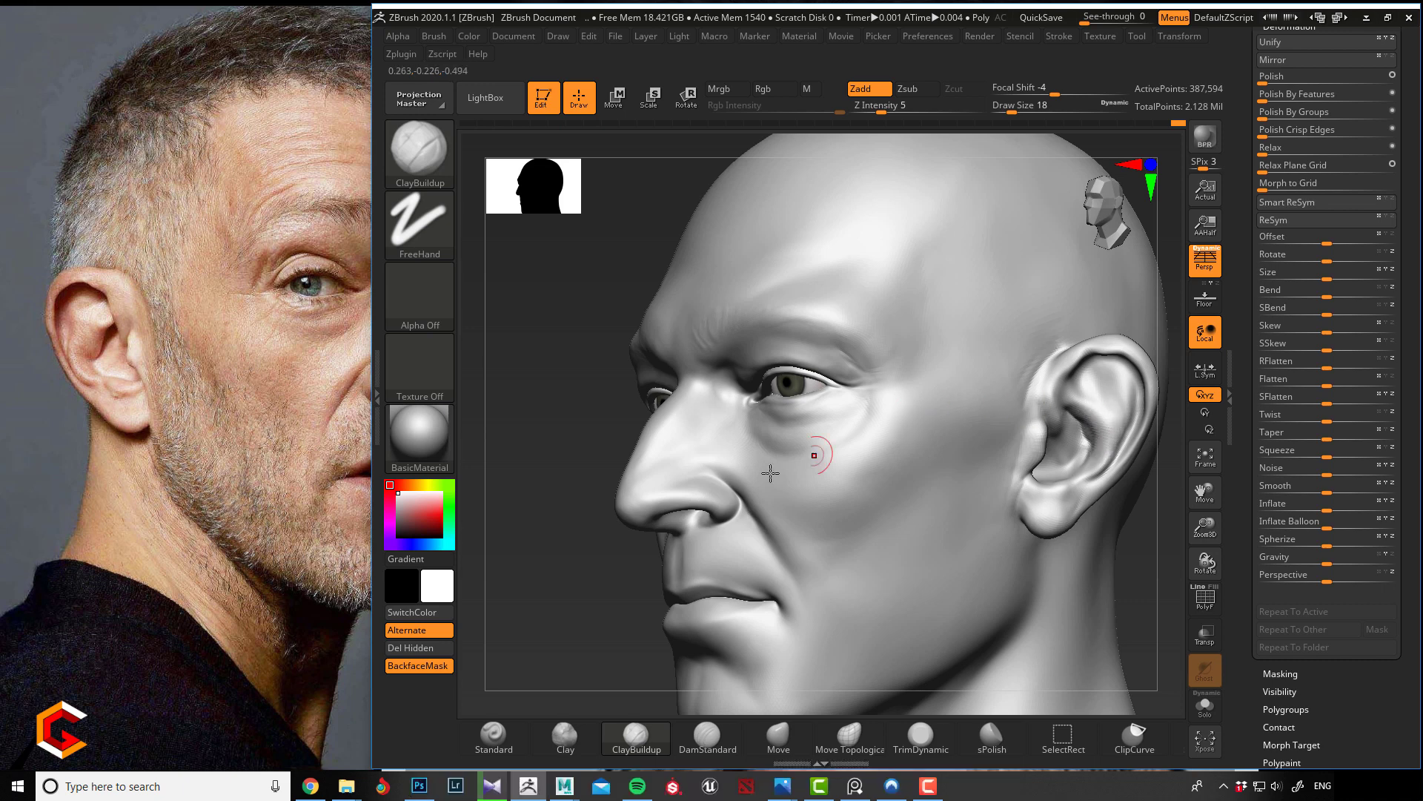
mouse_move(528, 482)
left_mouse_down("alt")
mouse_move(638, 534)
mouse_move(638, 493)
mouse_move(694, 491)
mouse_move(671, 455)
mouse_move(660, 509)
mouse_move(670, 496)
mouse_move(683, 518)
mouse_move(585, 499)
mouse_move(601, 493)
mouse_move(584, 470)
mouse_move(688, 502)
left_mouse_up("alt")
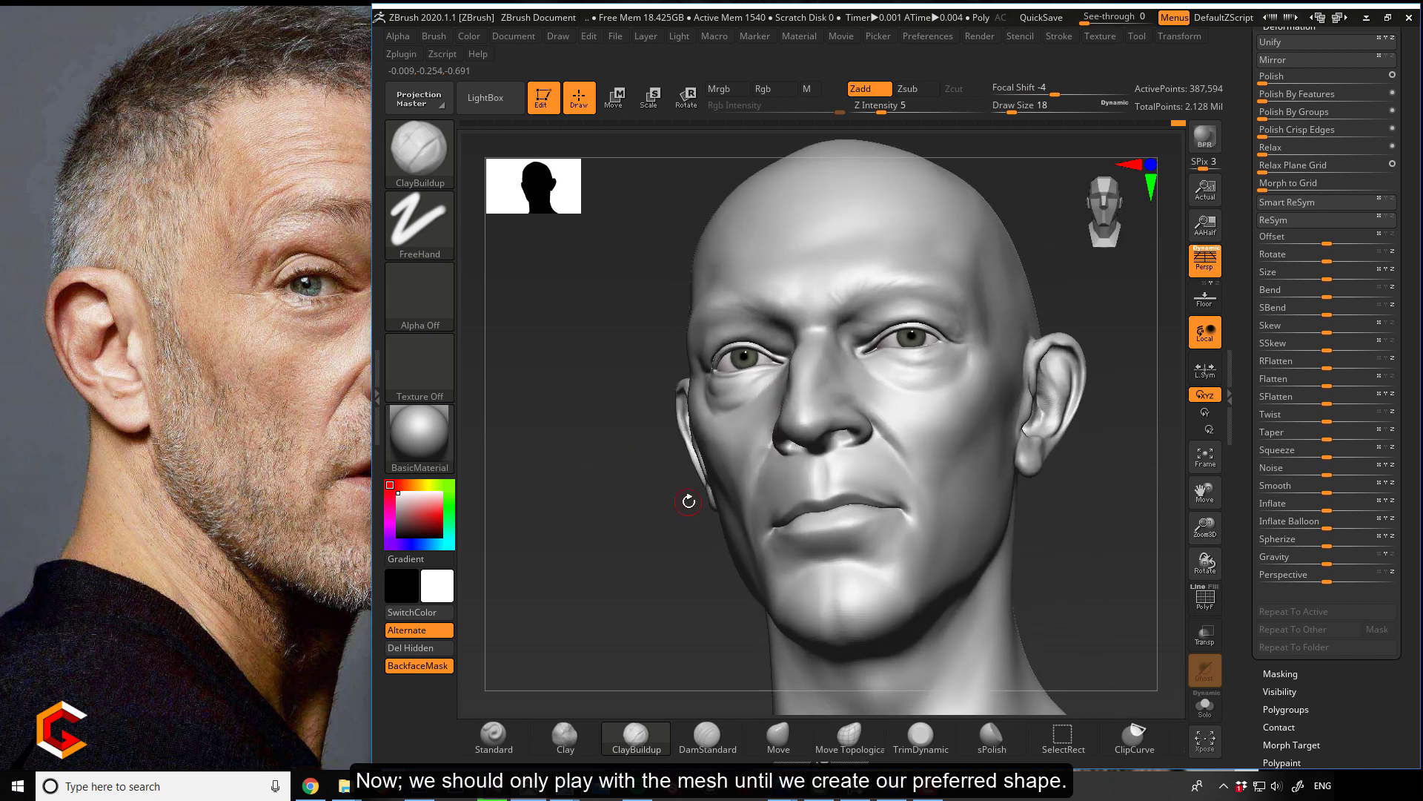
left_click_drag(229, 404, 157, 420)
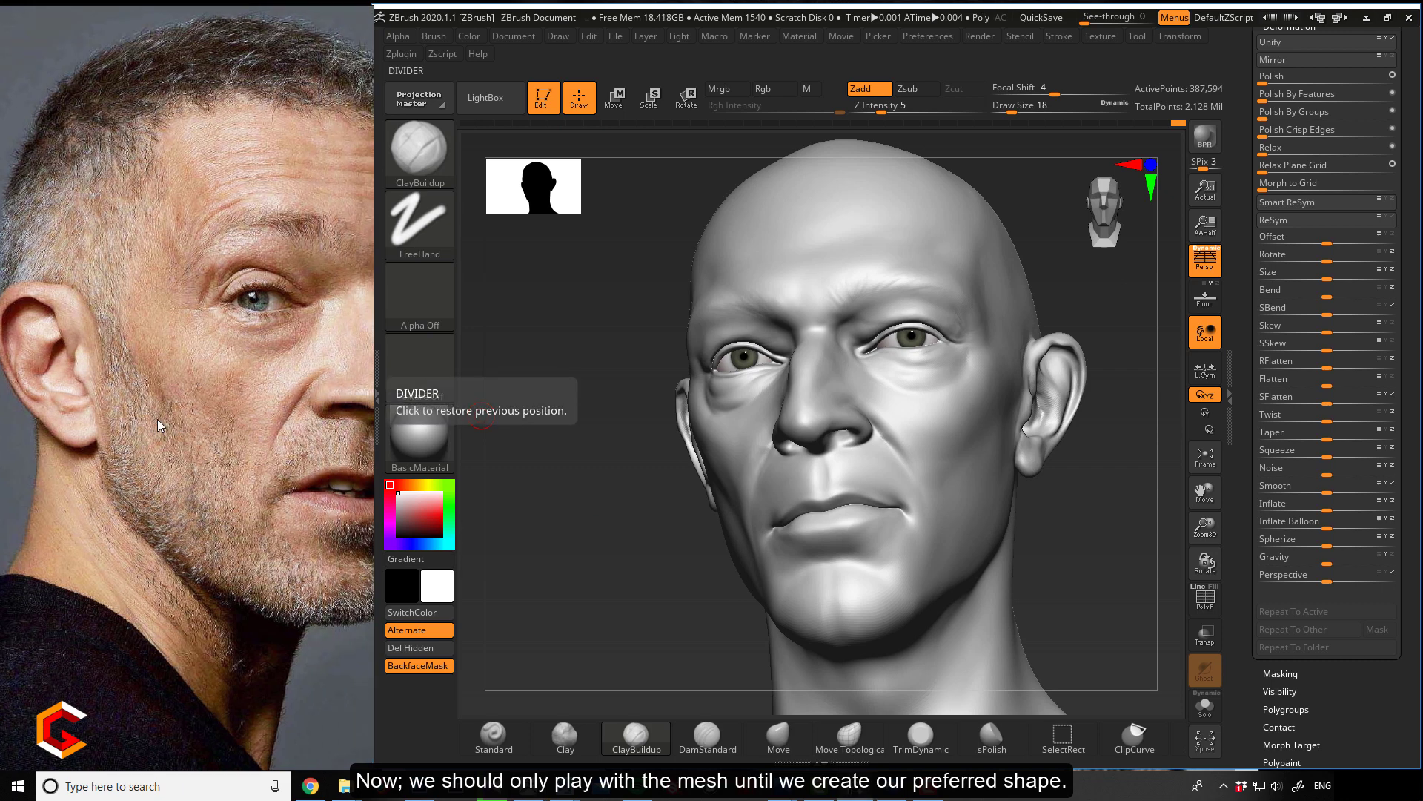
left_click(580, 501)
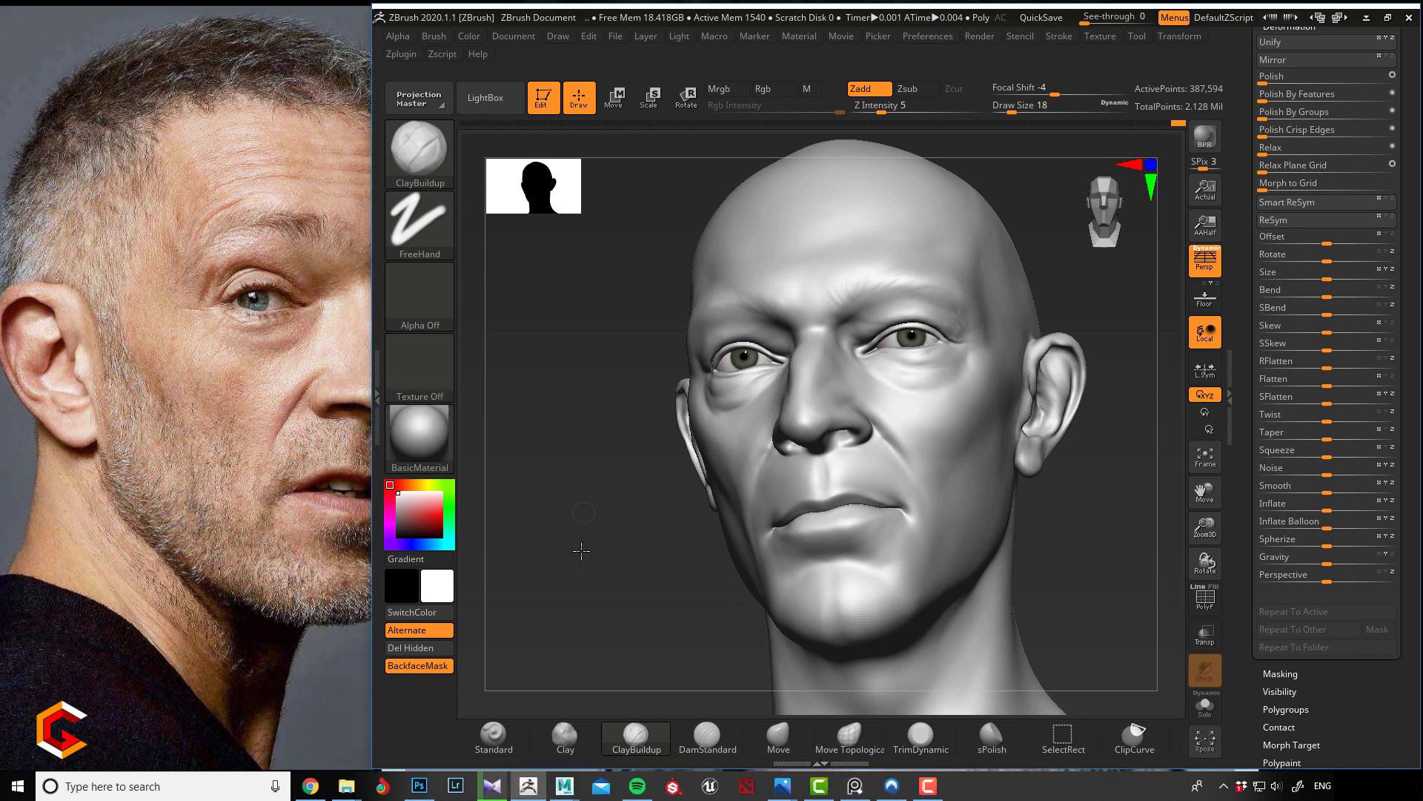
mouse_move(582, 519)
left_mouse_down()
mouse_move(608, 568)
mouse_move(591, 575)
left_mouse_up()
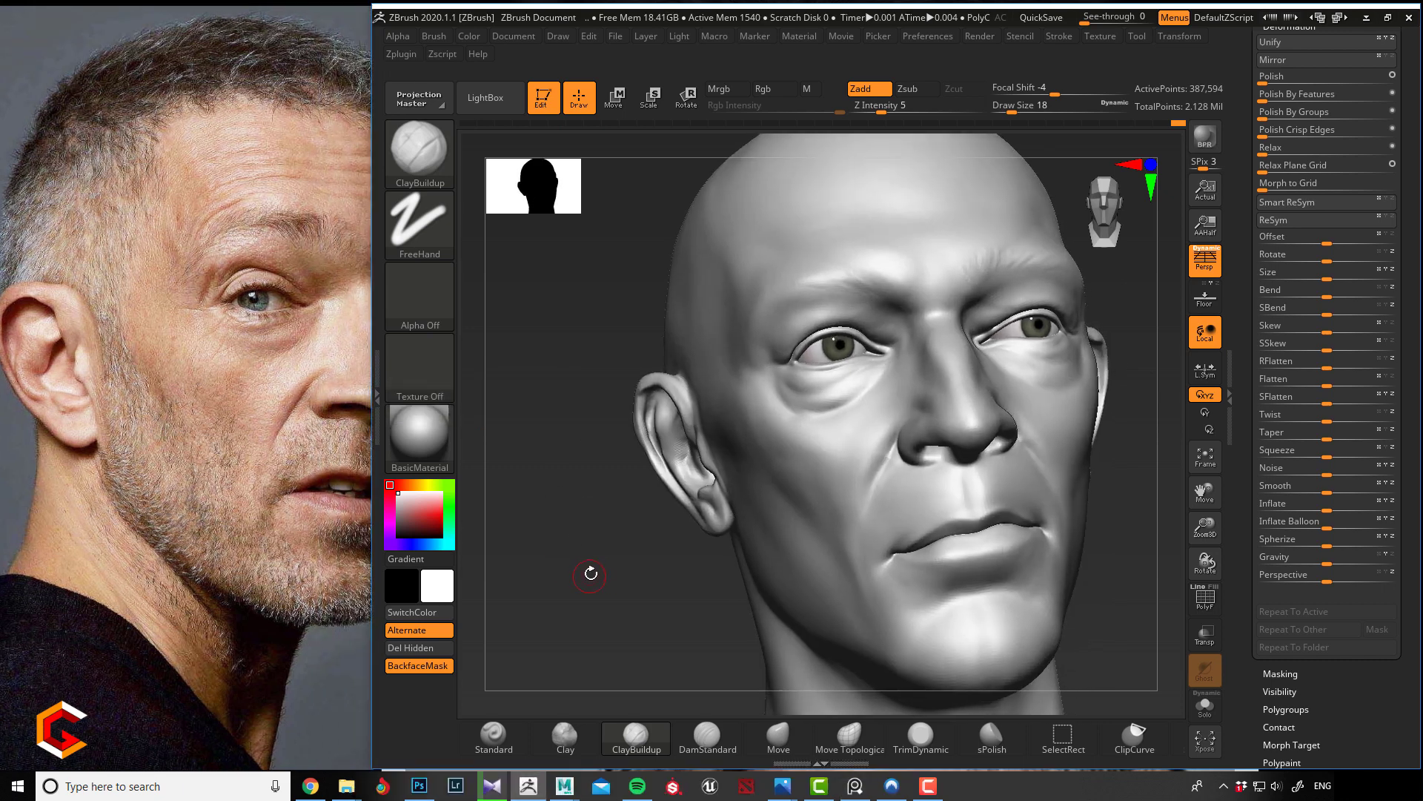
- Carve a soft fold across the cheek below the eye bag with the DamStandard brush at draw size 42, checking it without perspective
left_click(707, 735)
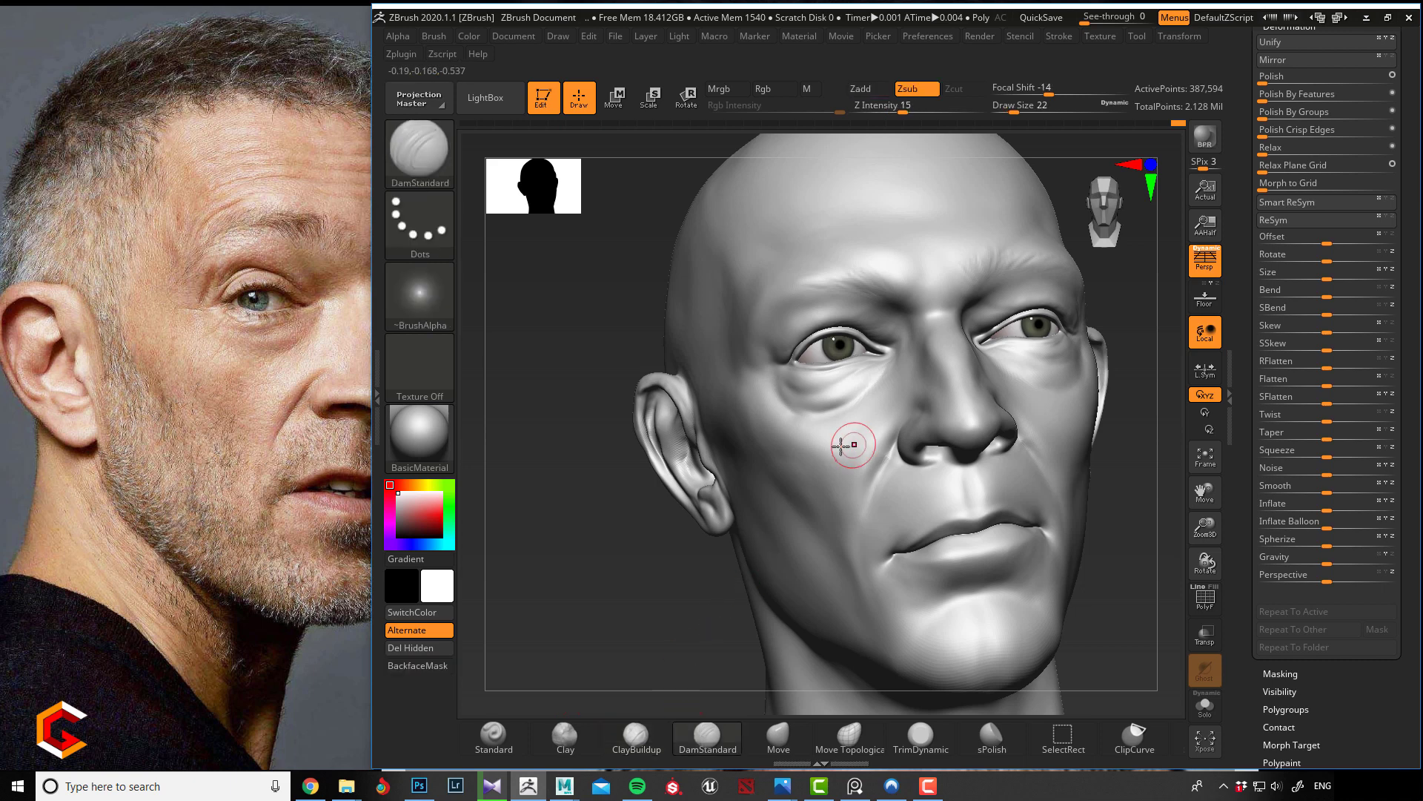
key("bracketright")
key("p")
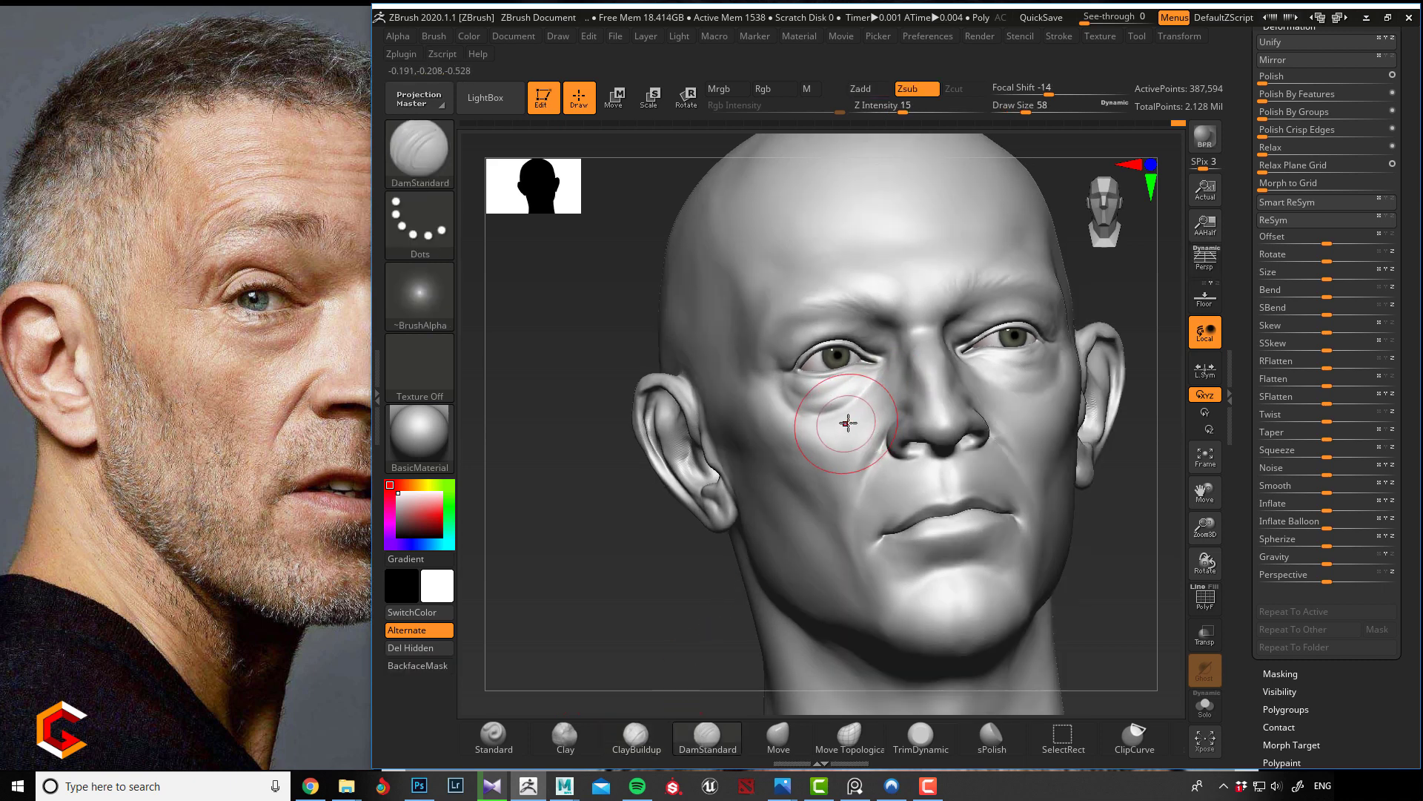
key("p")
key("bracketleft")
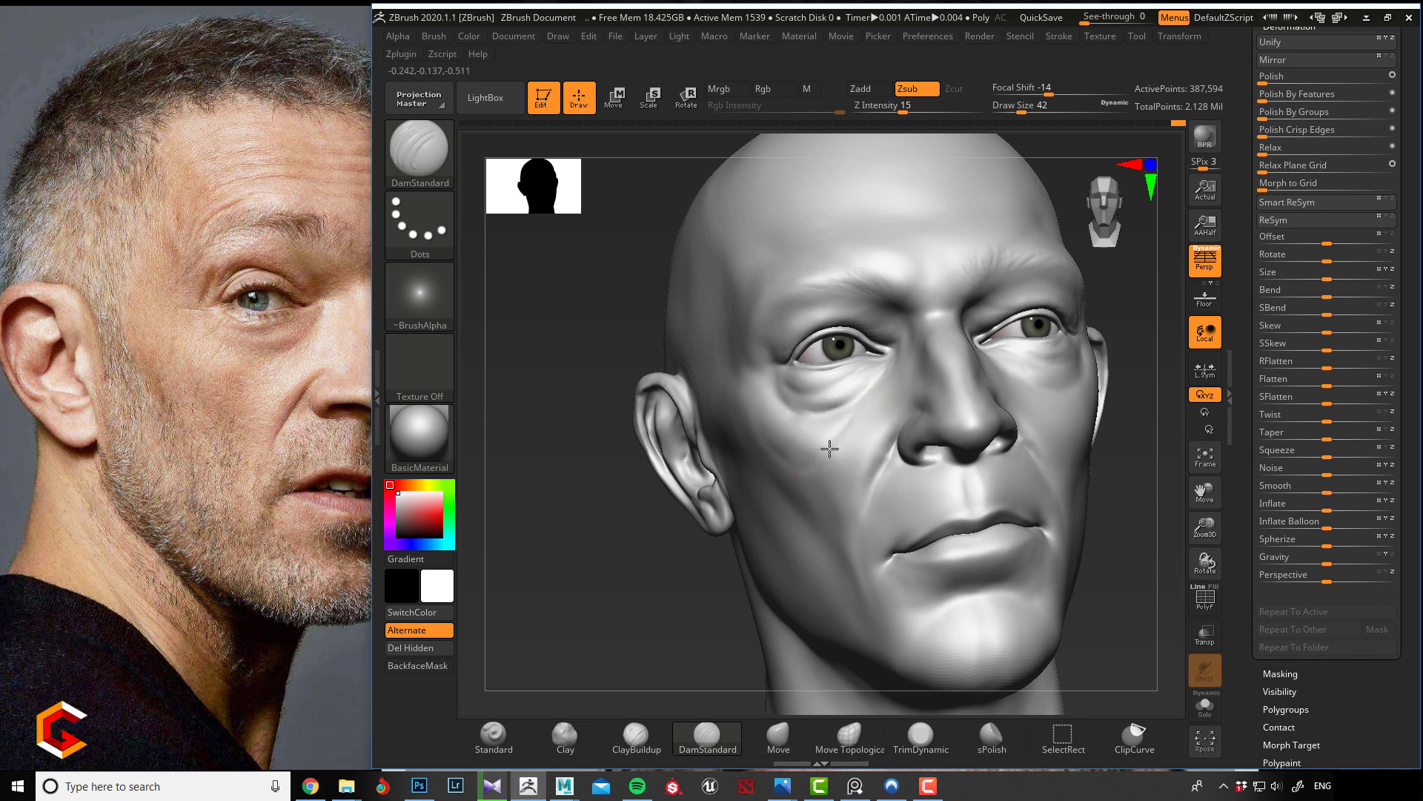
key("shift")
- Smooth the cheek fold beside the nose on the opposite side of the face and check it from several angles
mouse_move(622, 454)
left_mouse_down()
mouse_move(610, 492)
mouse_move(626, 508)
mouse_move(1023, 403)
left_mouse_up()
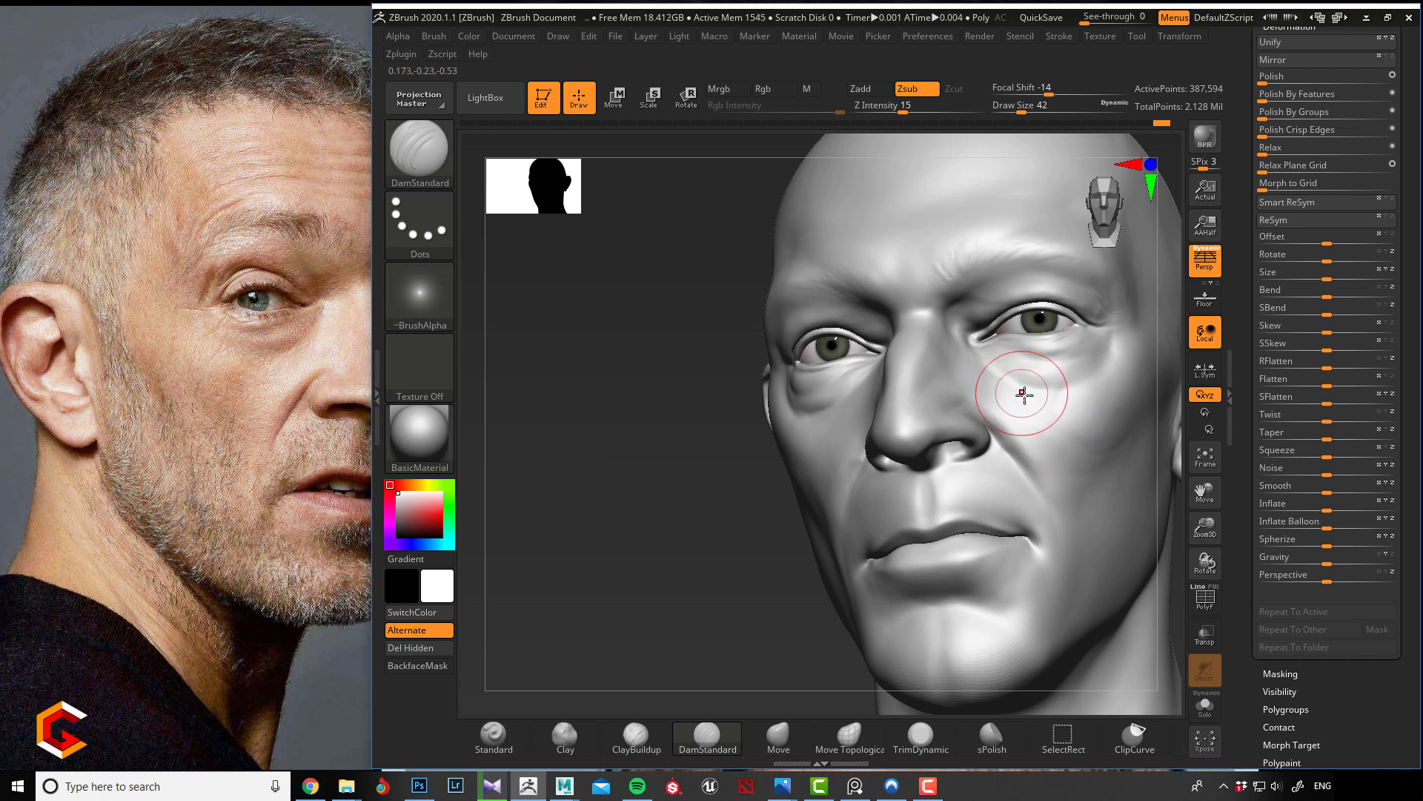
key("shift")
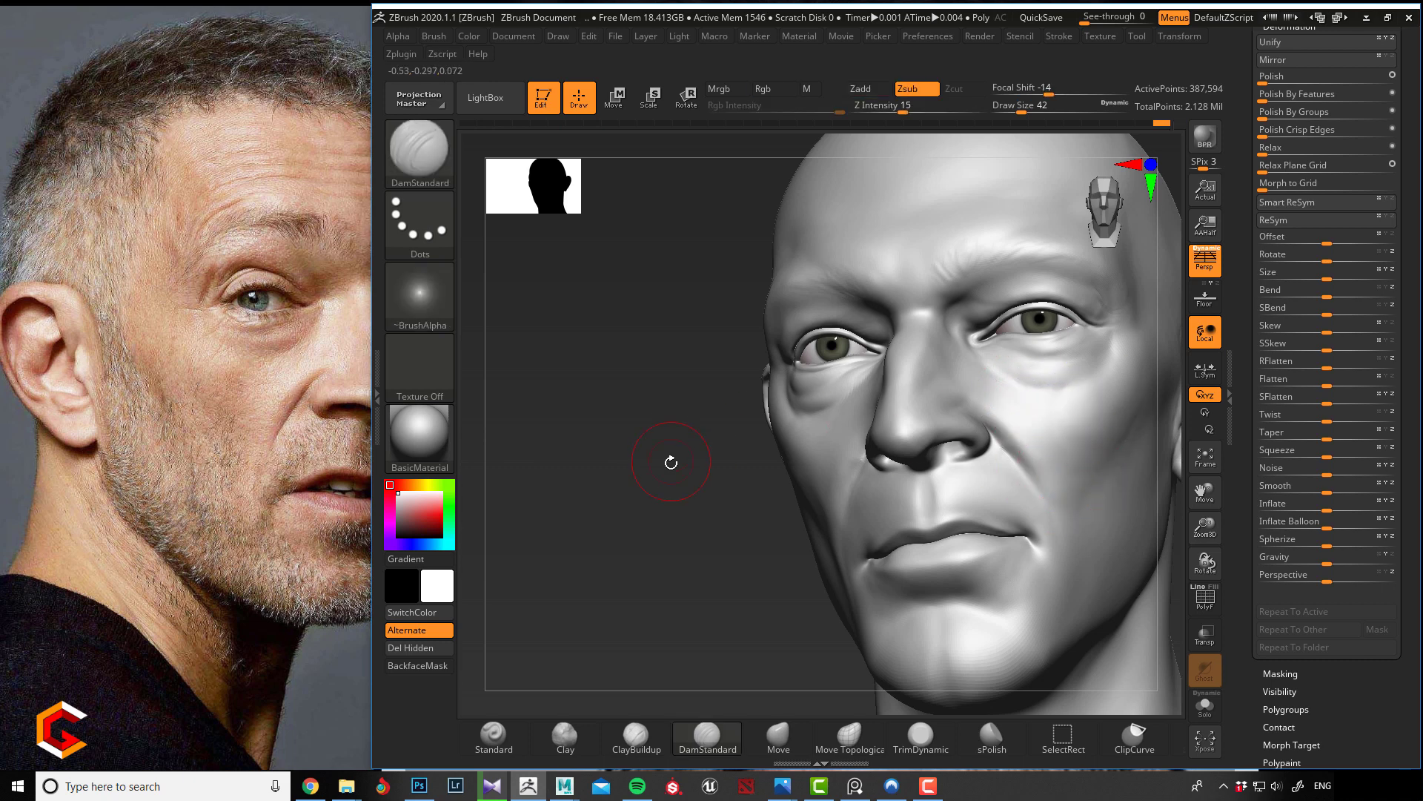
left_click_drag(670, 460, 610, 478, "alt")
left_click_drag(1060, 432, 1048, 455, "shift")
mouse_move(651, 457)
left_mouse_down()
mouse_move(604, 515)
mouse_move(817, 497)
mouse_move(793, 481)
left_mouse_up()
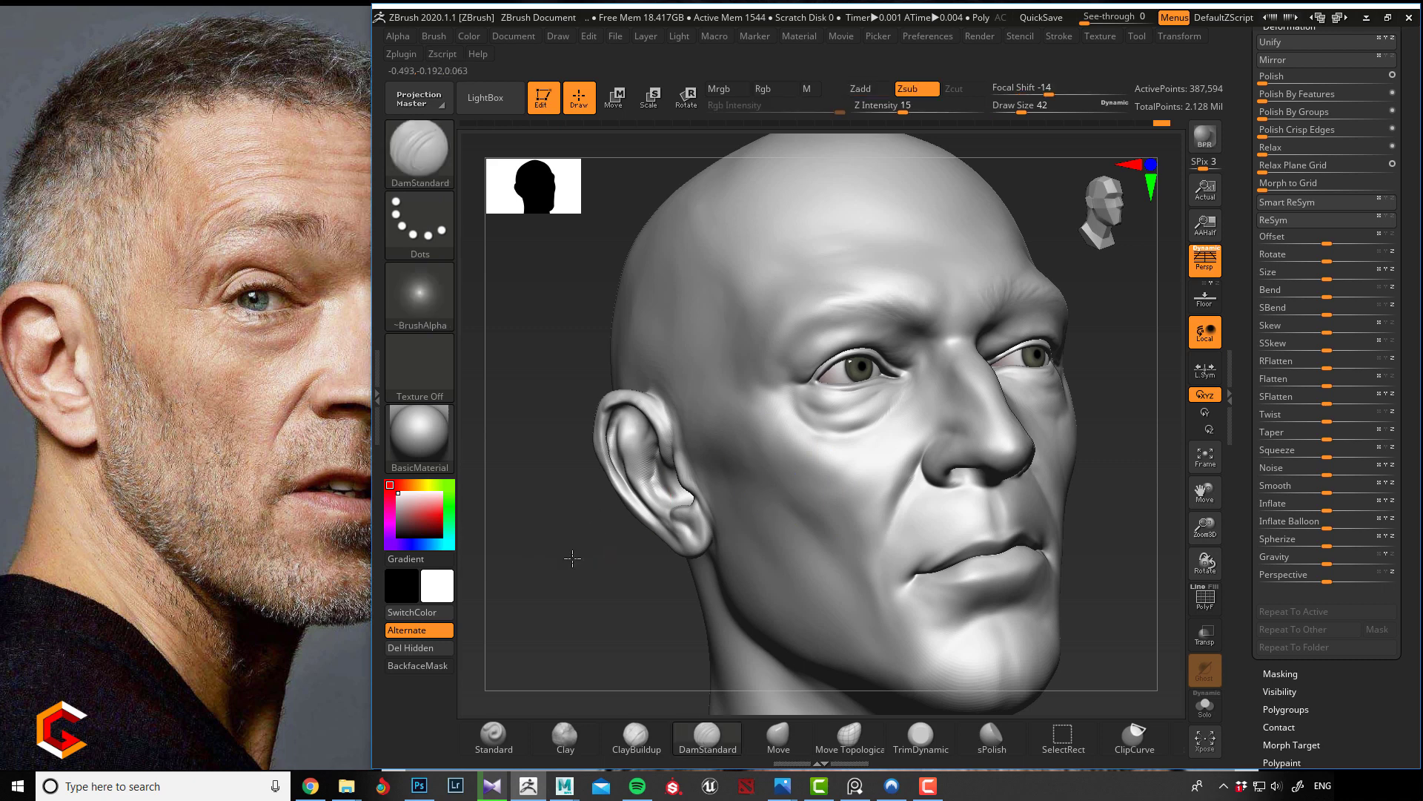
- Compare the head with the three-quarter reference photo and adjust the area around the mouth corners with the Move brush at draw sizes 62 and 54
mouse_move(572, 556)
left_mouse_down()
mouse_move(593, 562)
mouse_move(623, 531)
mouse_move(605, 568)
mouse_move(622, 550)
mouse_move(588, 566)
mouse_move(601, 581)
mouse_move(588, 505)
mouse_move(629, 503)
left_mouse_up()
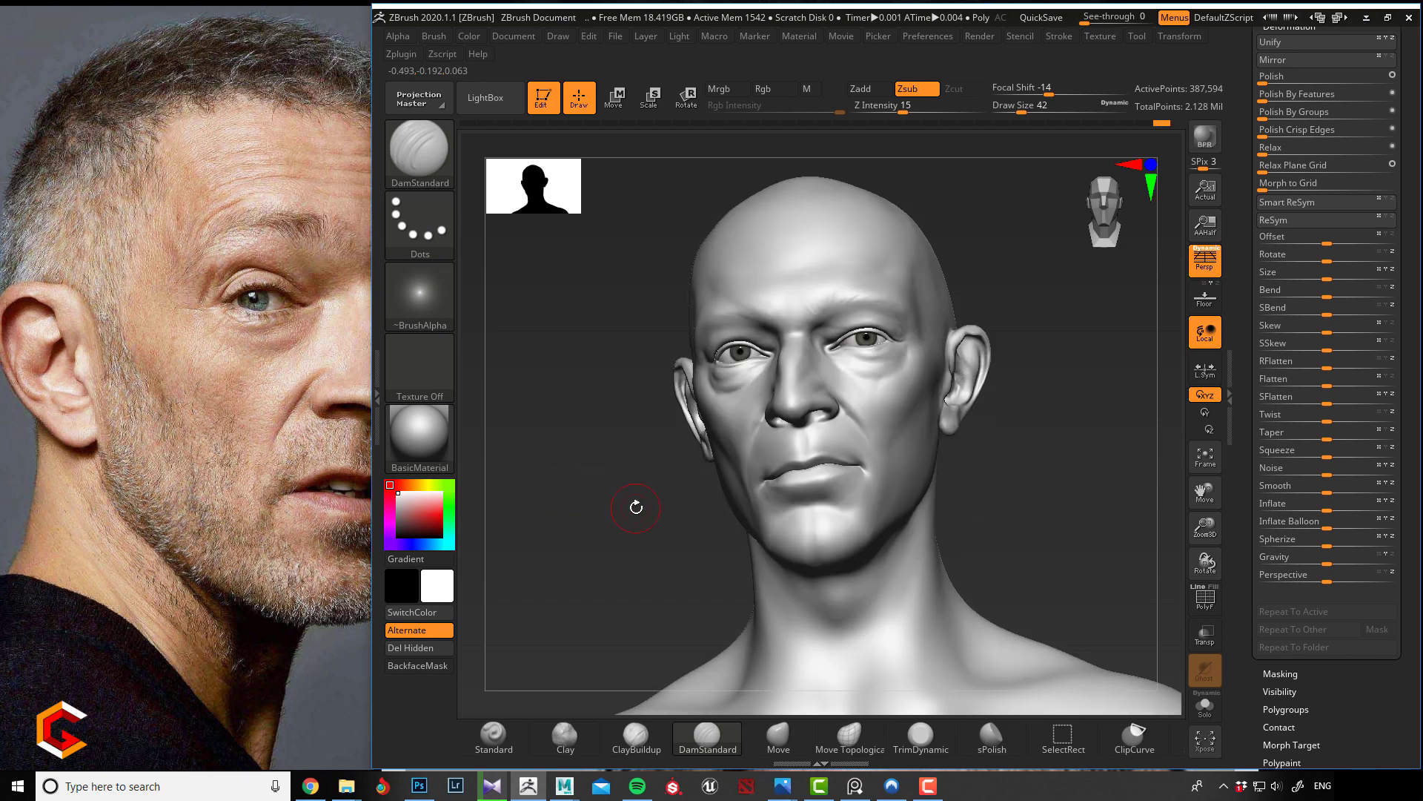
middle_click_drag(232, 516, 197, 464)
scroll(185, 463, "down", 2)
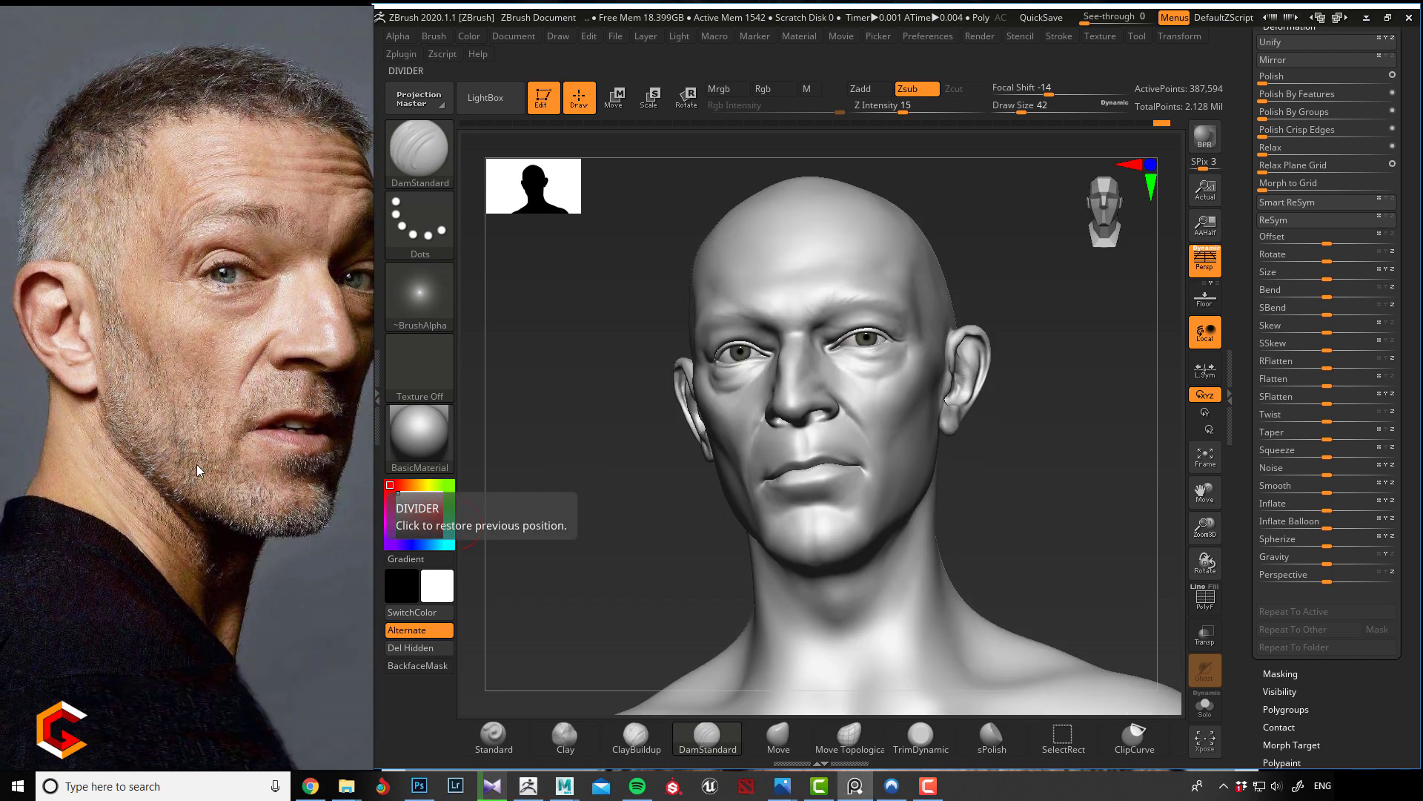
middle_click_drag(163, 473, 136, 475)
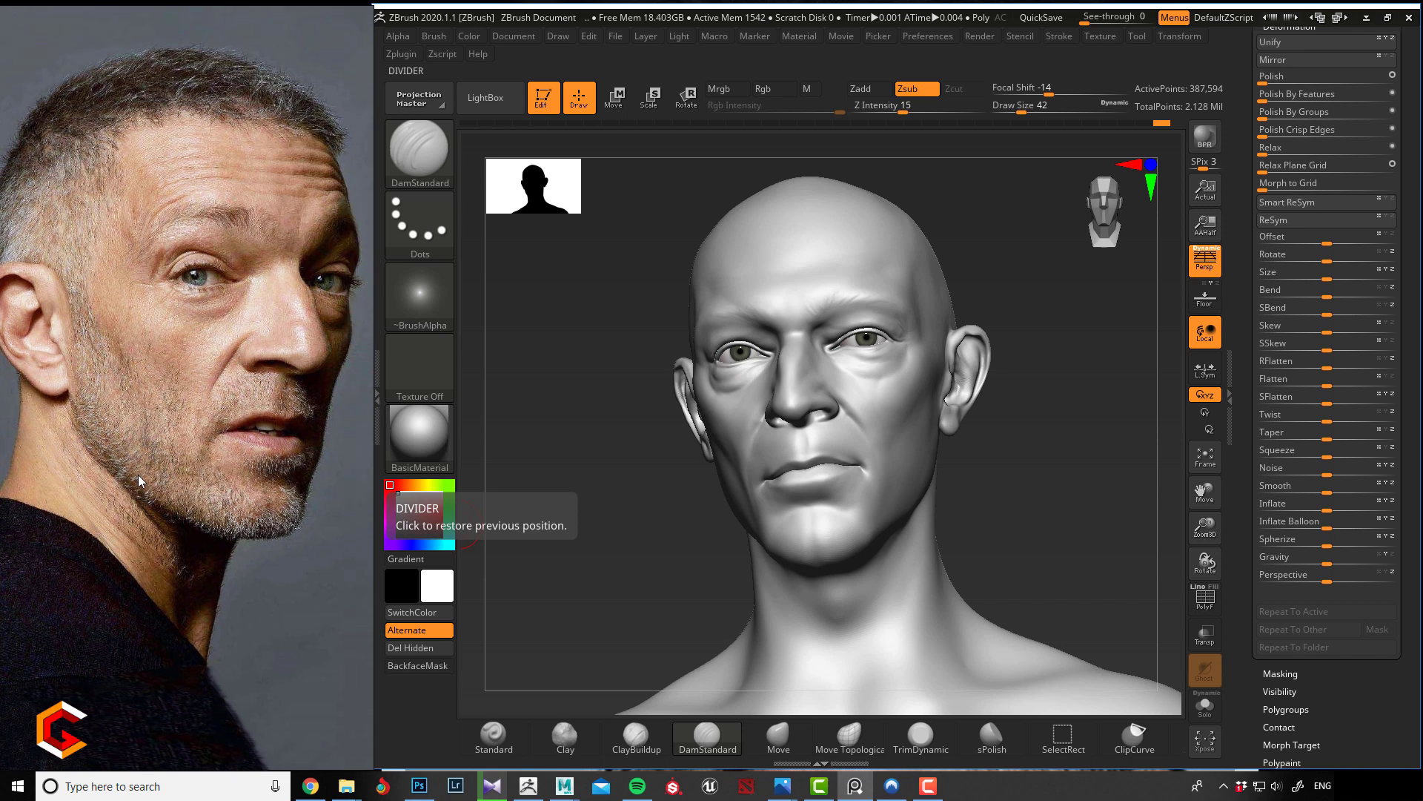
mouse_move(600, 540)
left_mouse_down()
mouse_move(667, 542)
mouse_move(509, 556)
mouse_move(696, 492)
mouse_move(614, 514)
mouse_move(696, 664)
left_mouse_up()
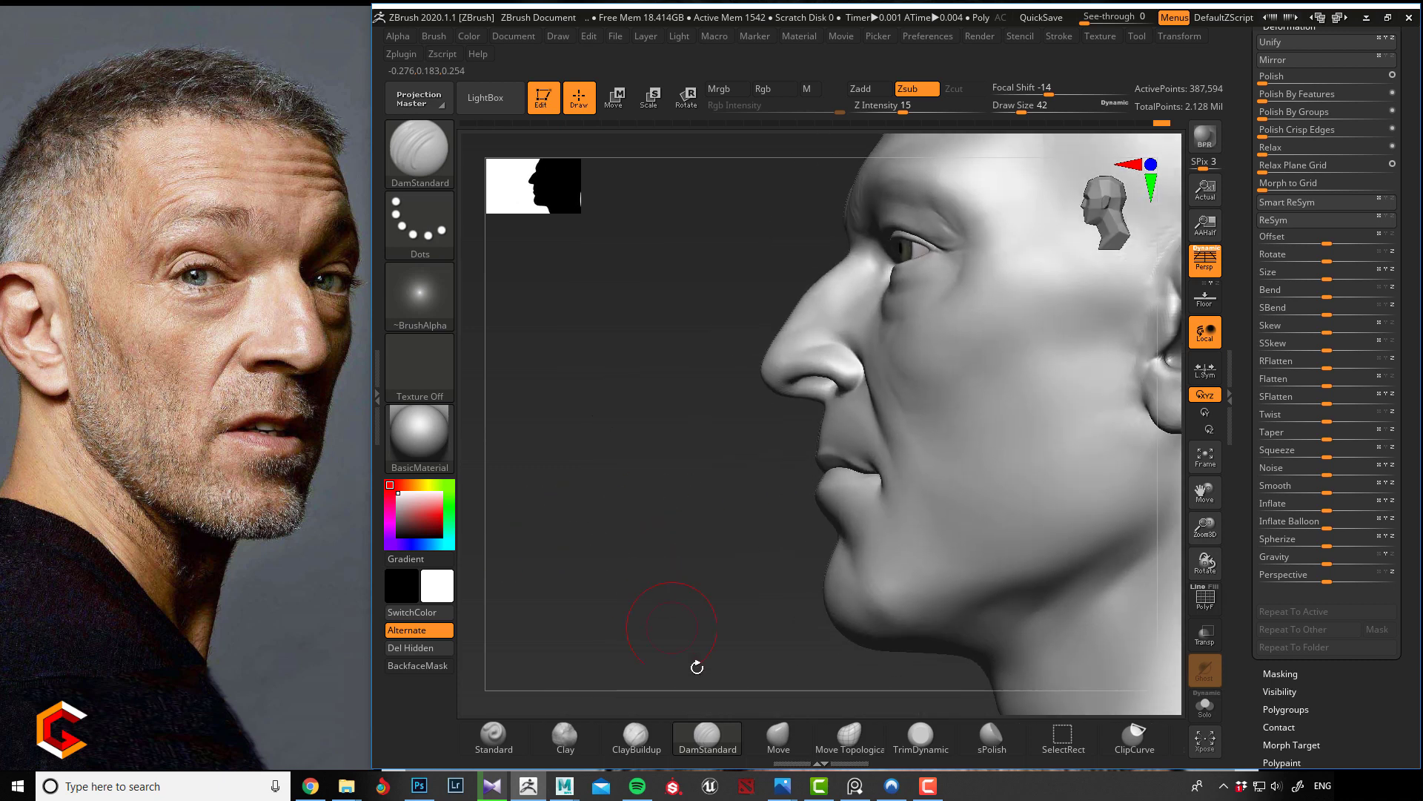
left_click(778, 738)
left_click_drag(726, 598, 772, 493)
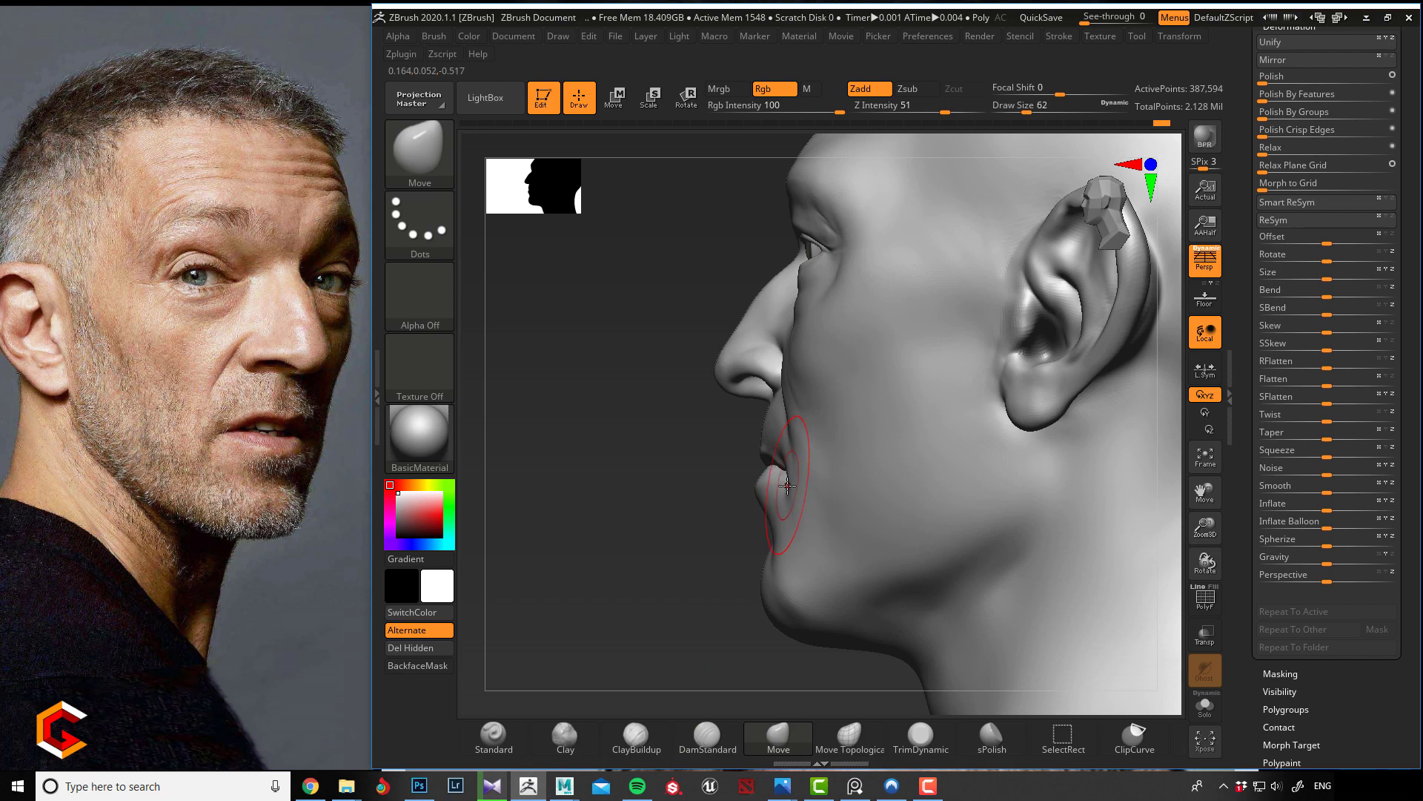
mouse_move(673, 498)
left_mouse_down()
mouse_move(905, 519)
mouse_move(899, 531)
mouse_move(936, 515)
mouse_move(826, 469)
left_mouse_up()
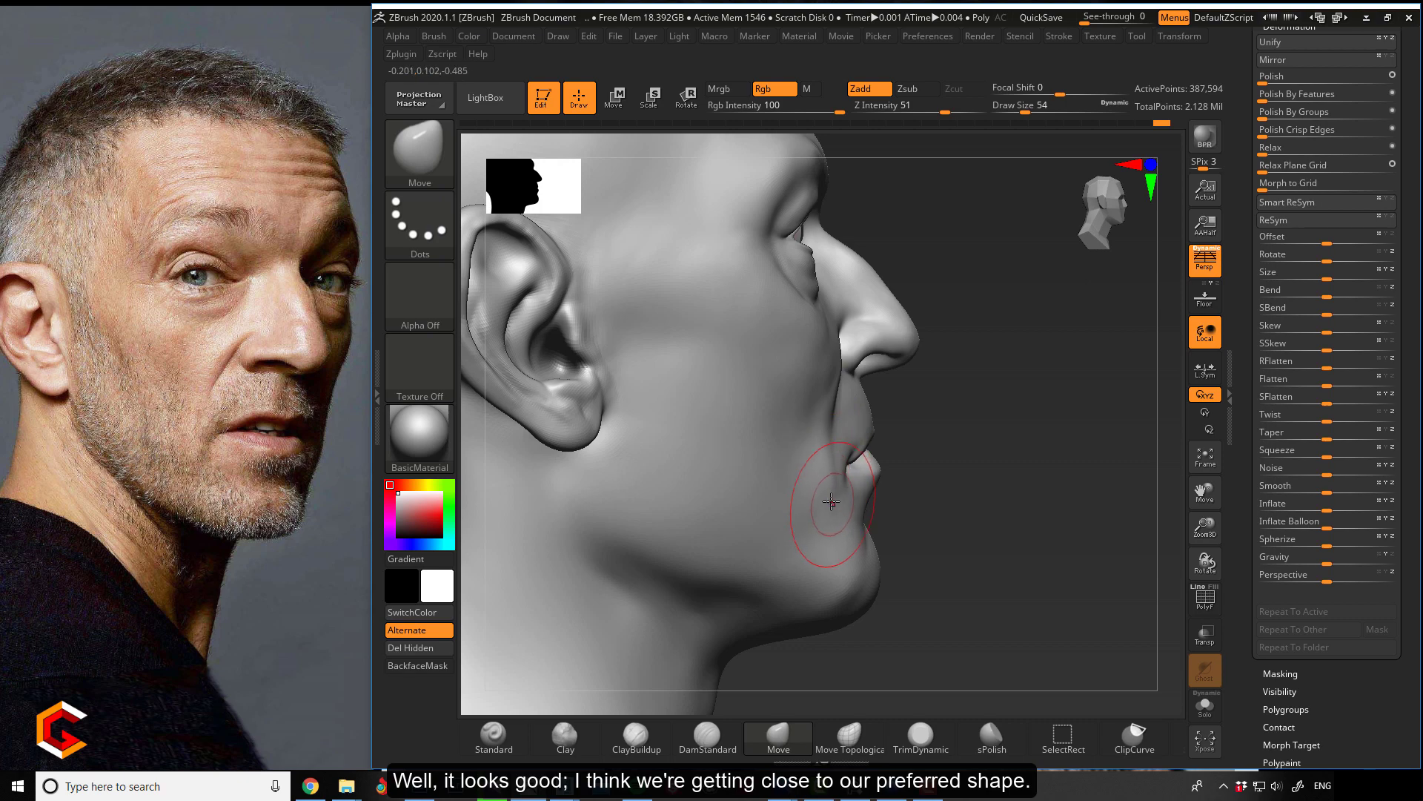
mouse_move(932, 505)
left_mouse_down()
mouse_move(642, 525)
mouse_move(645, 556)
mouse_move(616, 539)
mouse_move(839, 438)
left_mouse_up()
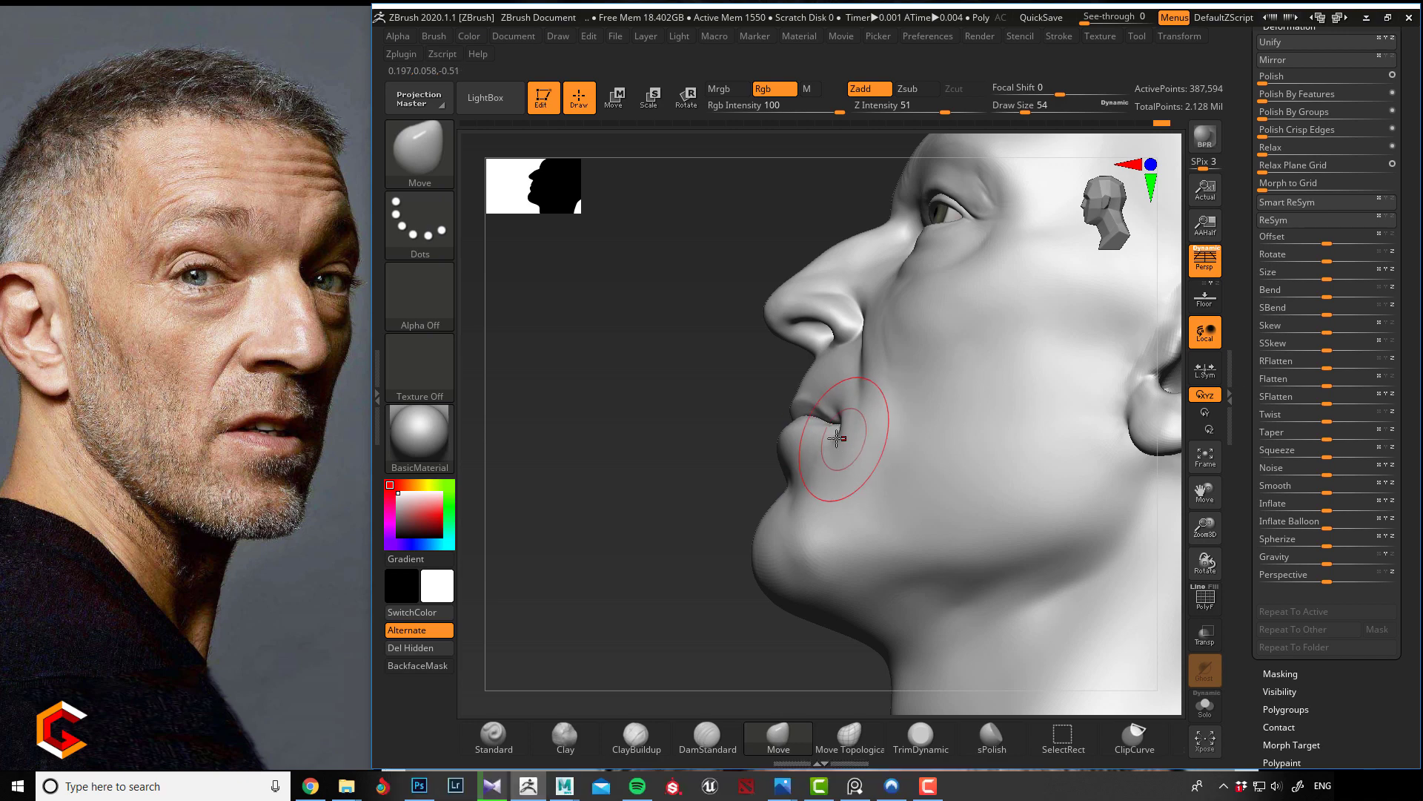
- Smooth the cheek surface beside the mouth corner at draw size 54
left_click_drag(669, 482, 816, 470)
key("shift")
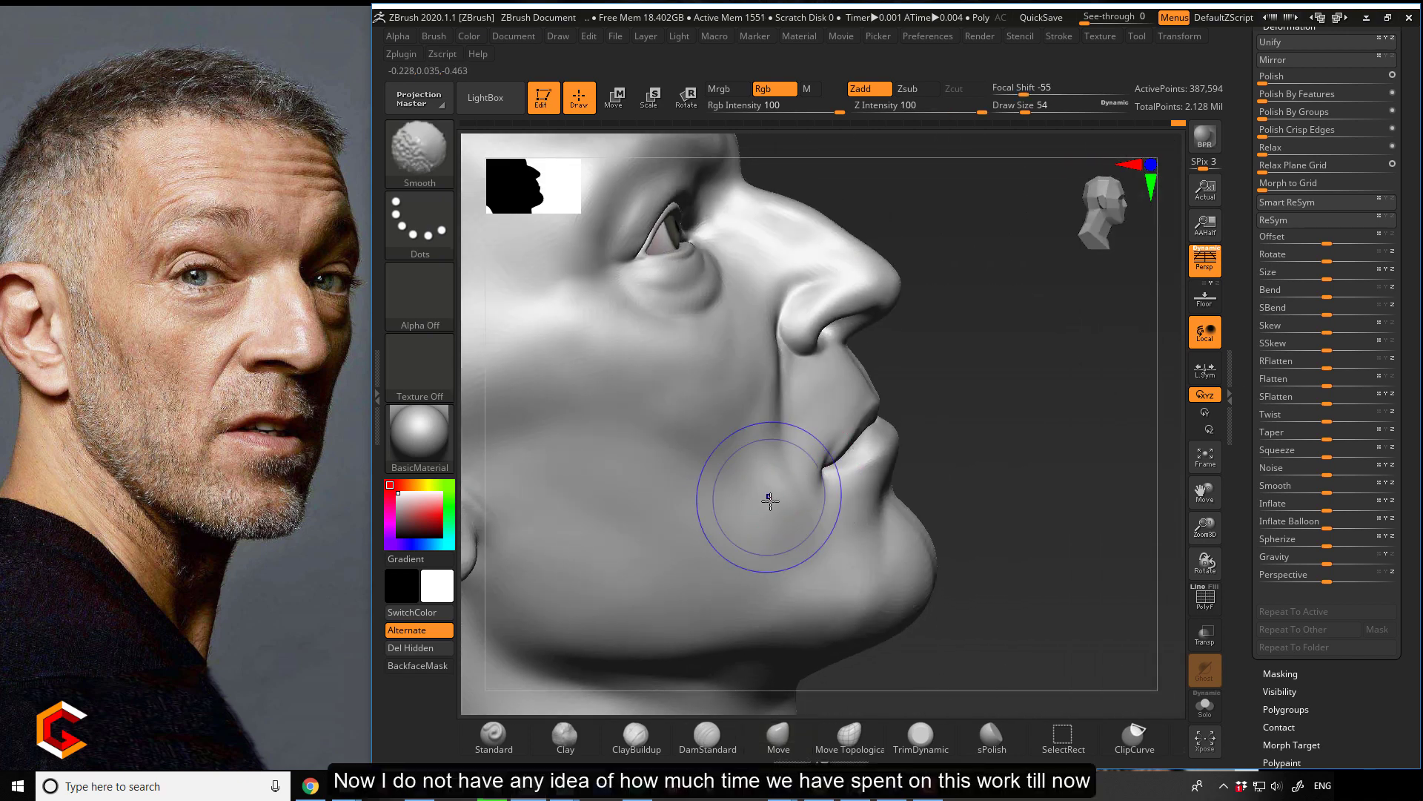
mouse_move(972, 518)
left_mouse_down("alt")
mouse_move(972, 470)
mouse_move(670, 527)
mouse_move(674, 546)
mouse_move(630, 623)
mouse_move(725, 556)
left_mouse_up("alt")
key("shift")
- Refine the chin and the area below the lower lip with the ClayBuildup brush at draw size 42, smoothing the chin's side
left_click(629, 748)
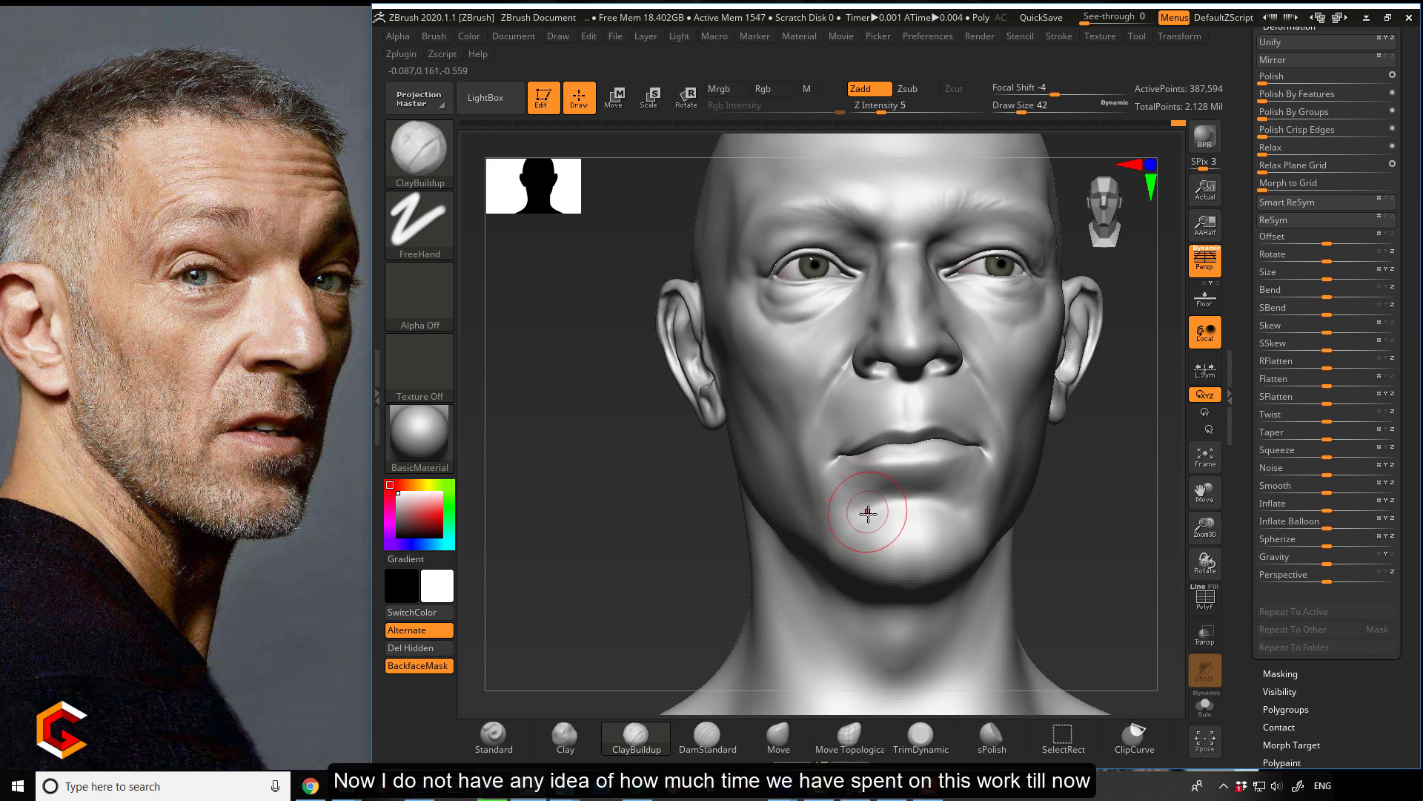
left_click_drag(866, 515, 919, 491)
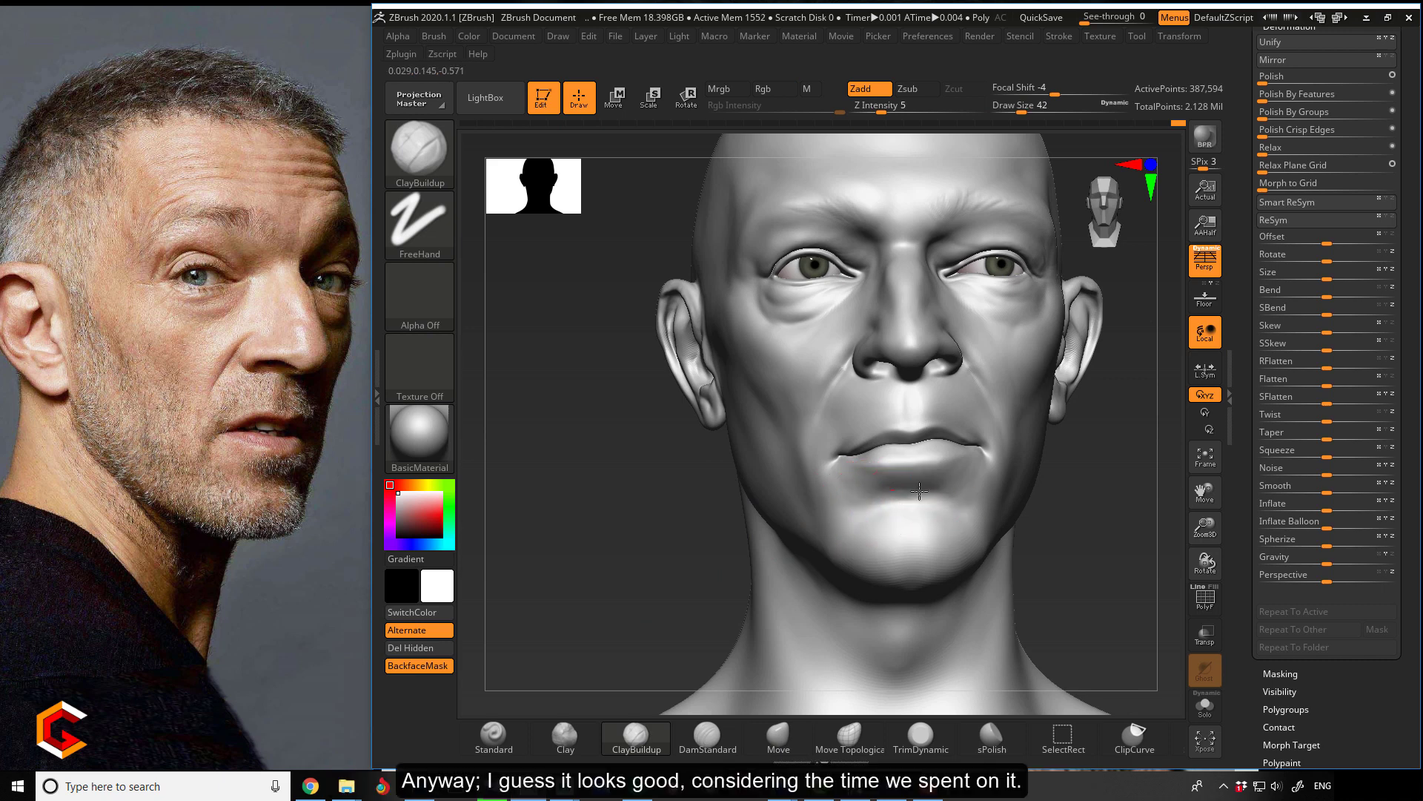
left_click_drag(711, 532, 905, 510)
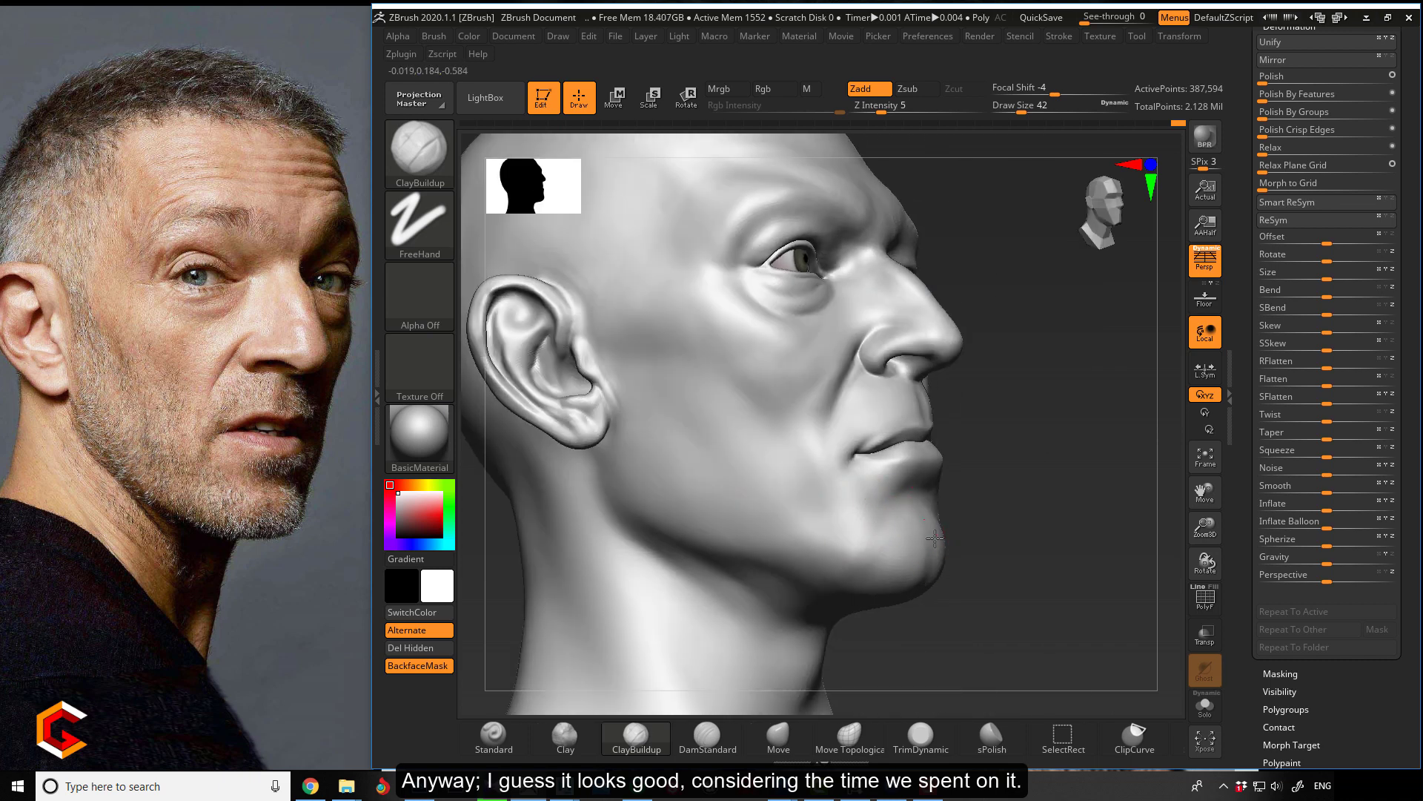
key("shift")
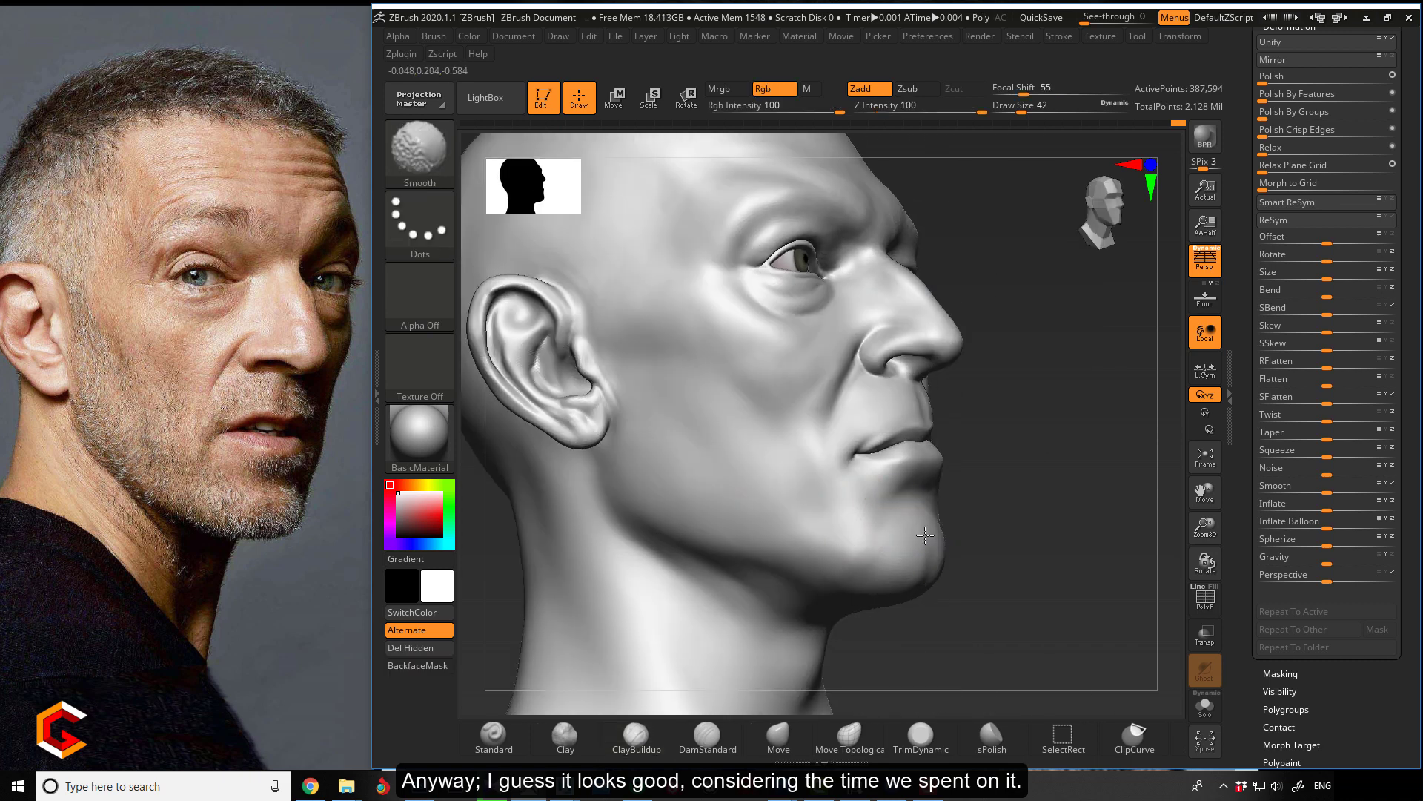
mouse_move(956, 536)
left_mouse_down()
mouse_move(710, 558)
mouse_move(725, 541)
mouse_move(709, 524)
mouse_move(674, 553)
mouse_move(719, 576)
left_mouse_up()
left_click_drag(995, 501, 1019, 527)
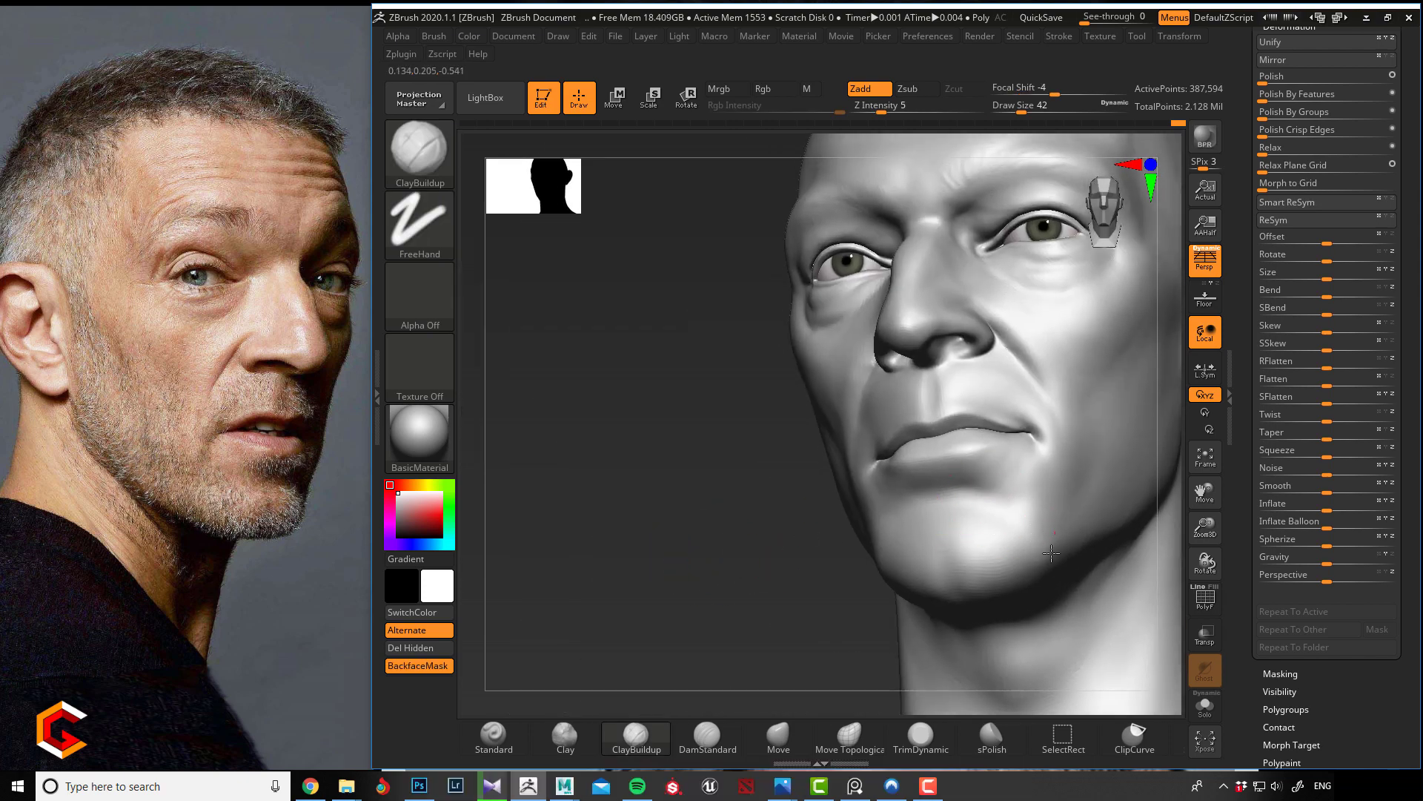
mouse_move(752, 543)
left_mouse_down()
mouse_move(727, 519)
mouse_move(683, 540)
mouse_move(625, 534)
mouse_move(708, 535)
left_mouse_up()
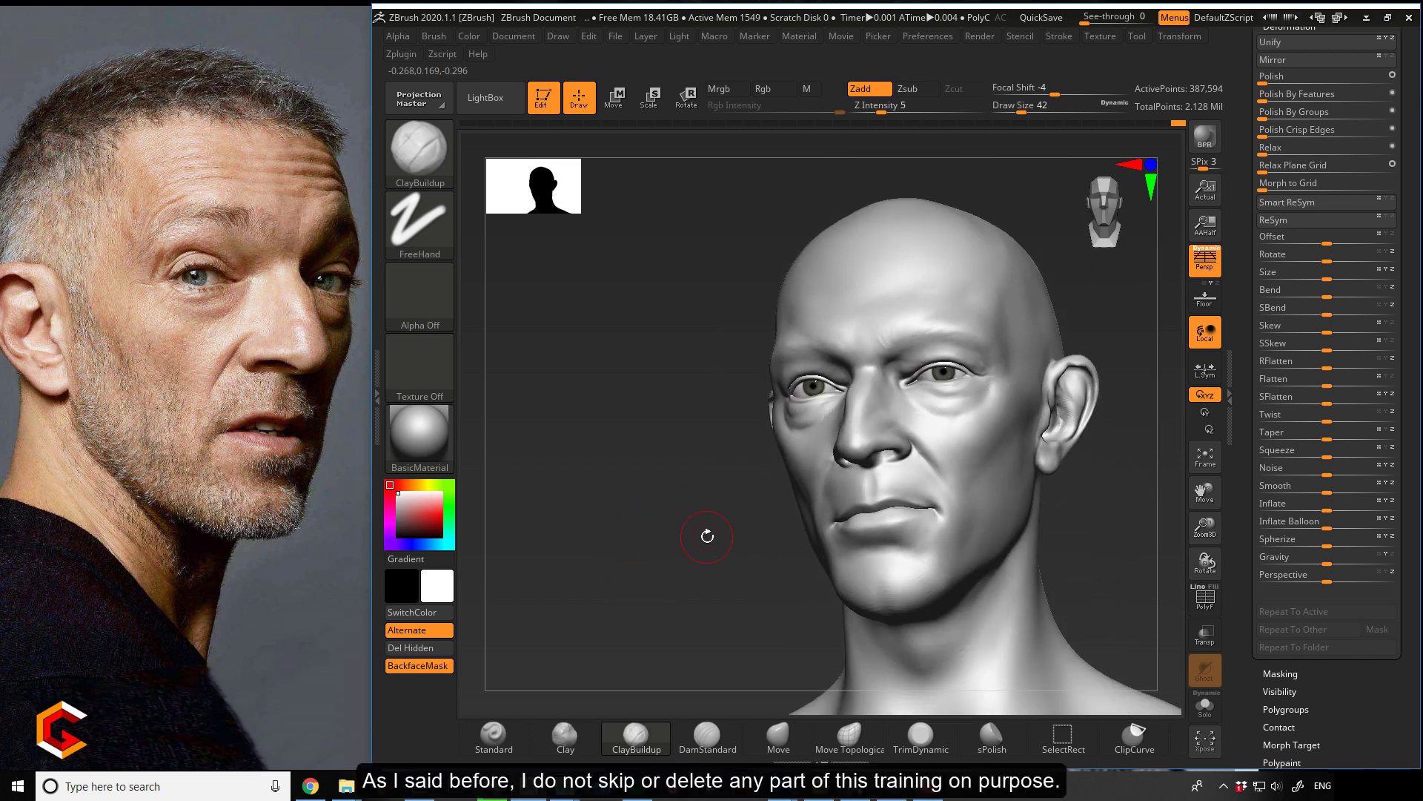
- Examine the cheek and mouth folds in the black-and-white front-facing reference photos
middle_click_drag(152, 482, 144, 451)
scroll(154, 460, "down", 7)
scroll(221, 386, "up", 8)
scroll(175, 386, "down", 2)
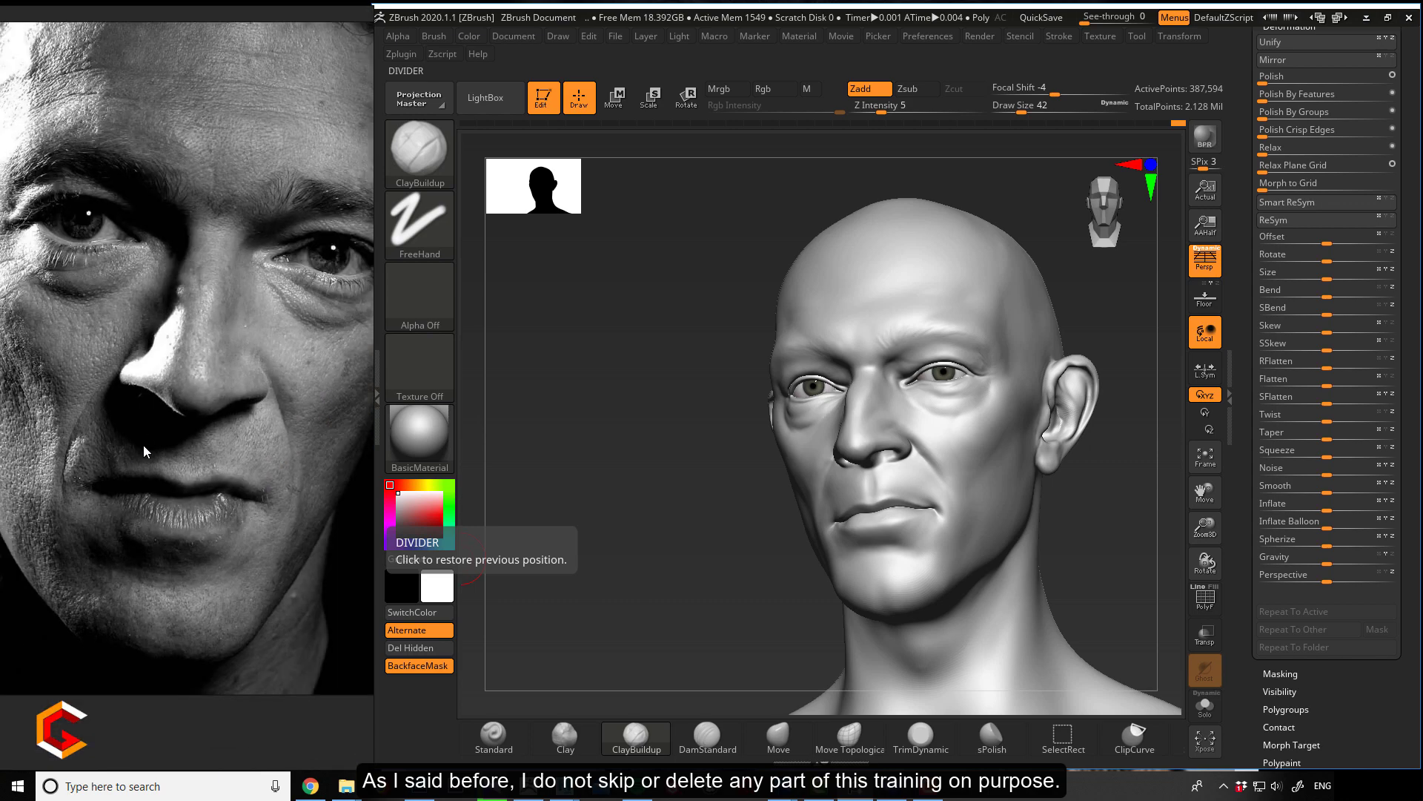
scroll(144, 445, "down", 3)
middle_click_drag(47, 418, 124, 444)
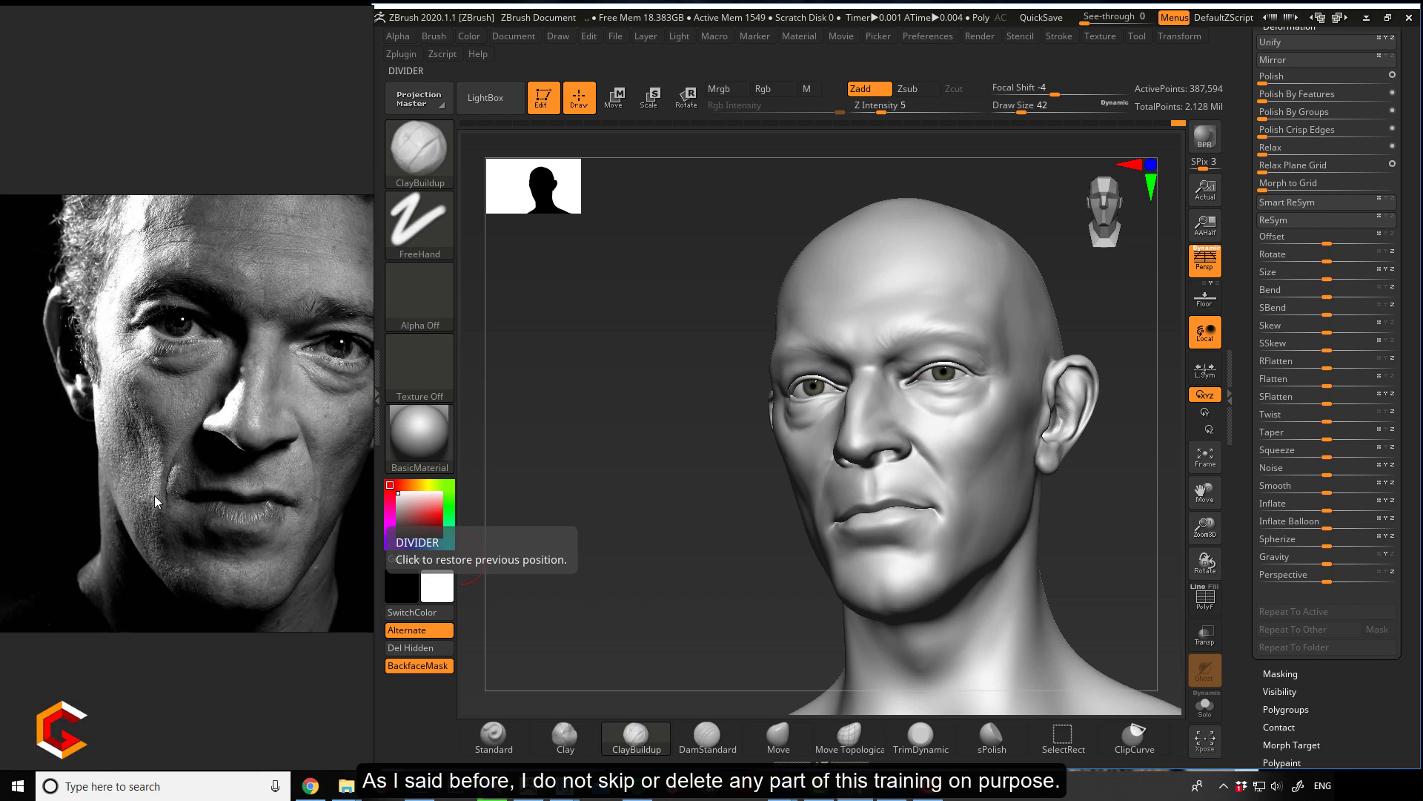
scroll(148, 482, "down", 2)
scroll(136, 500, "down", 4)
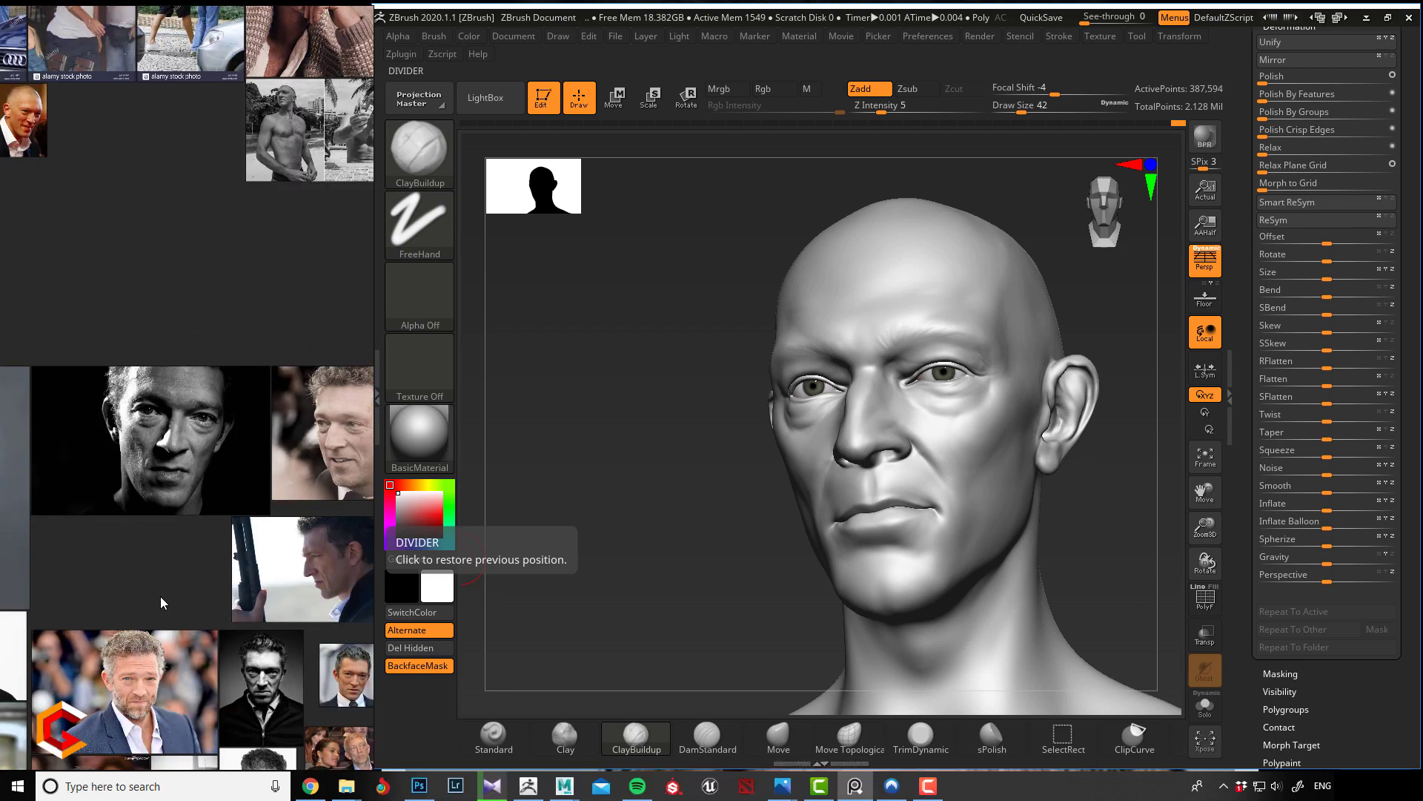
middle_click_drag(160, 596, 157, 425)
scroll(135, 567, "up", 5)
scroll(135, 566, "down", 3)
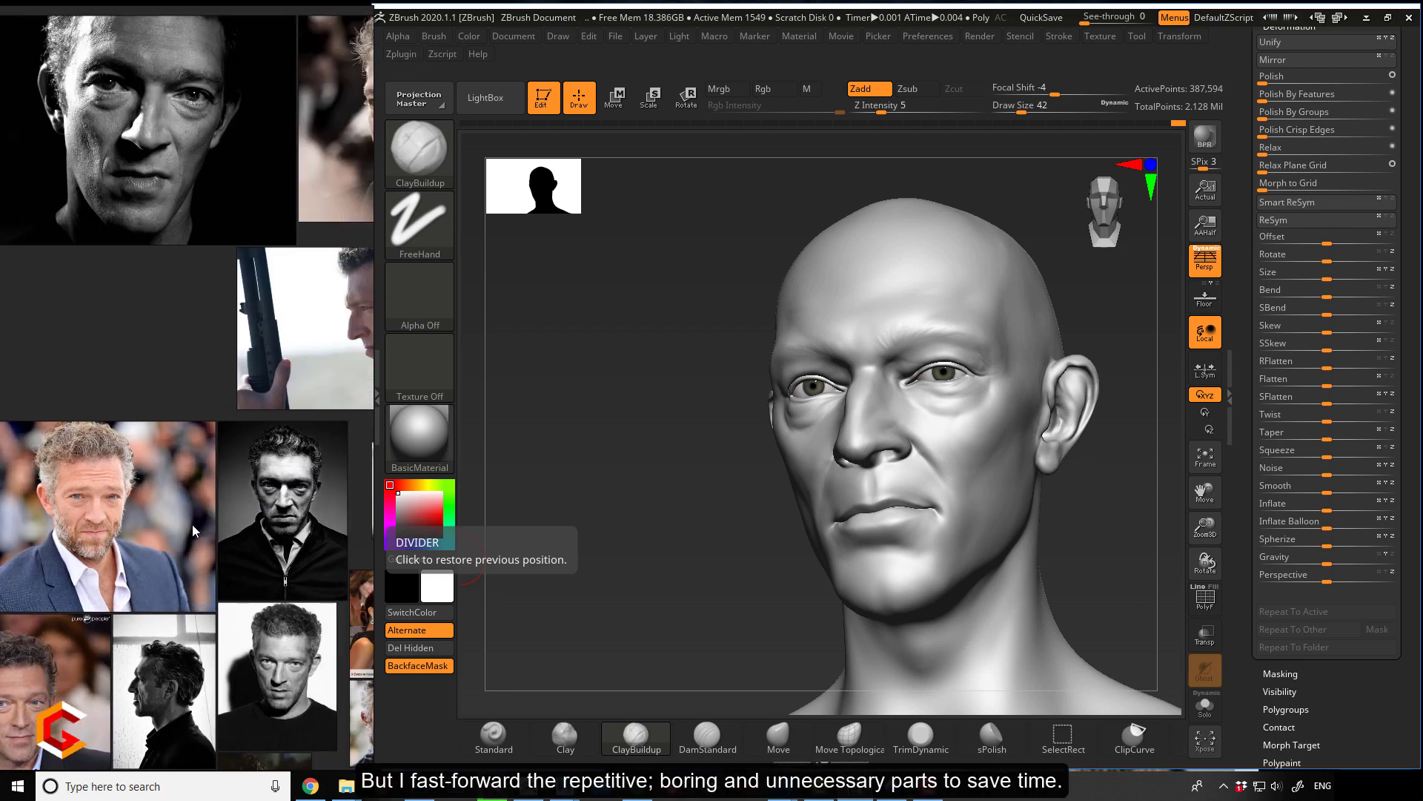
middle_click_drag(267, 522, 127, 528)
scroll(128, 528, "up", 5)
scroll(133, 519, "down", 4)
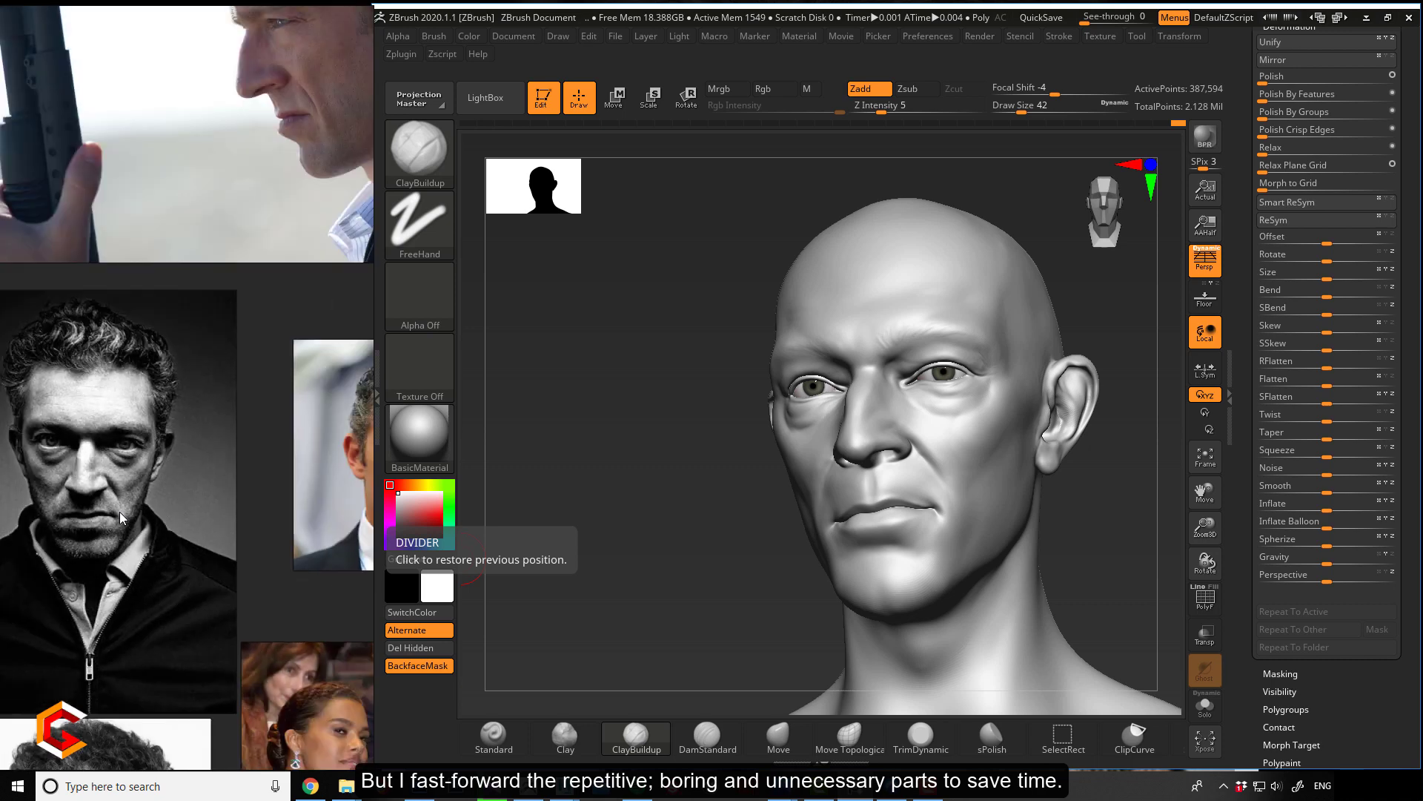
scroll(73, 481, "up", 3)
scroll(143, 461, "up", 3)
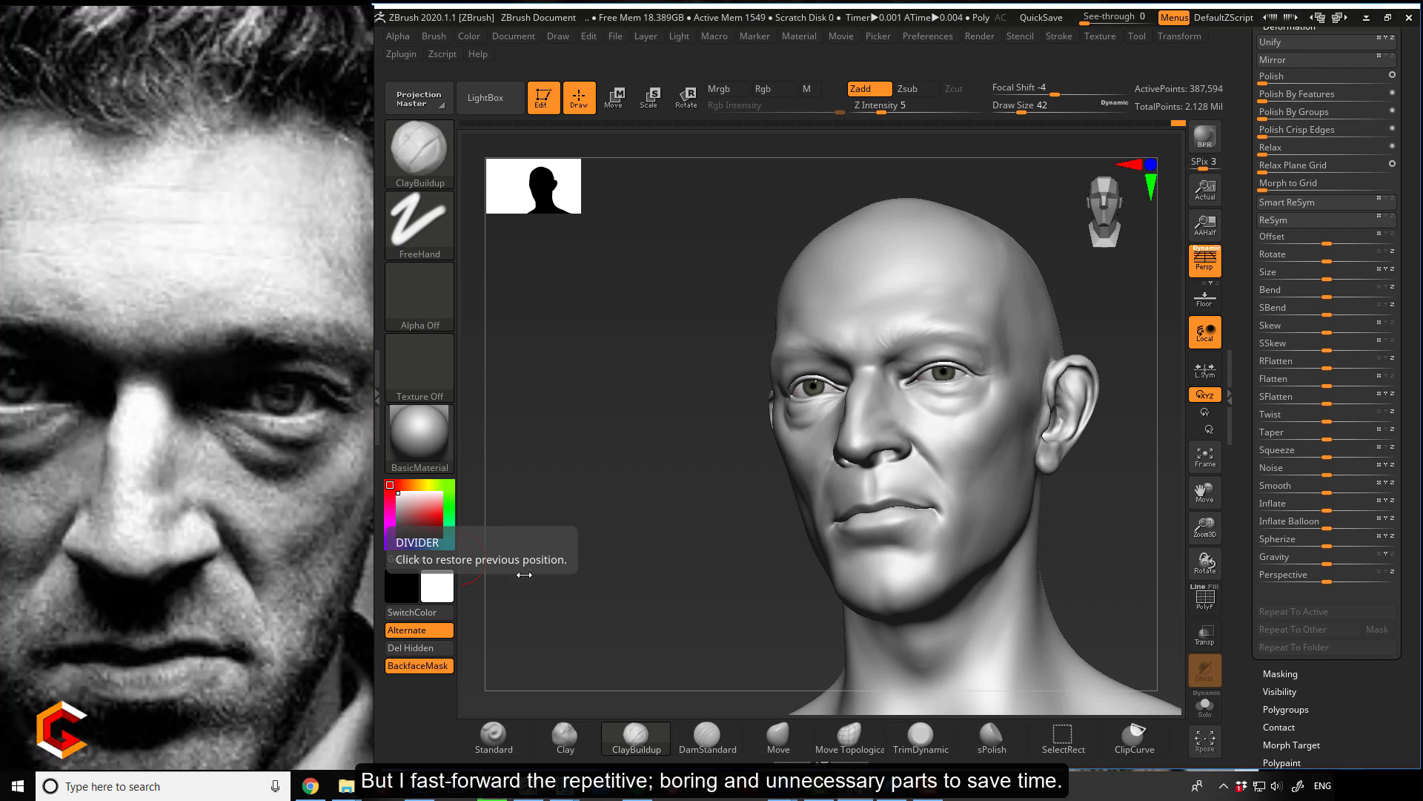
- View the head in profile and compare its cheek and jaw with the side-profile reference photo
left_click_drag(626, 451, 622, 521)
mouse_move(622, 521)
right_mouse_down("ctrl")
mouse_move(619, 556)
mouse_move(617, 539)
right_mouse_up("ctrl")
left_click_drag(618, 539, 651, 550)
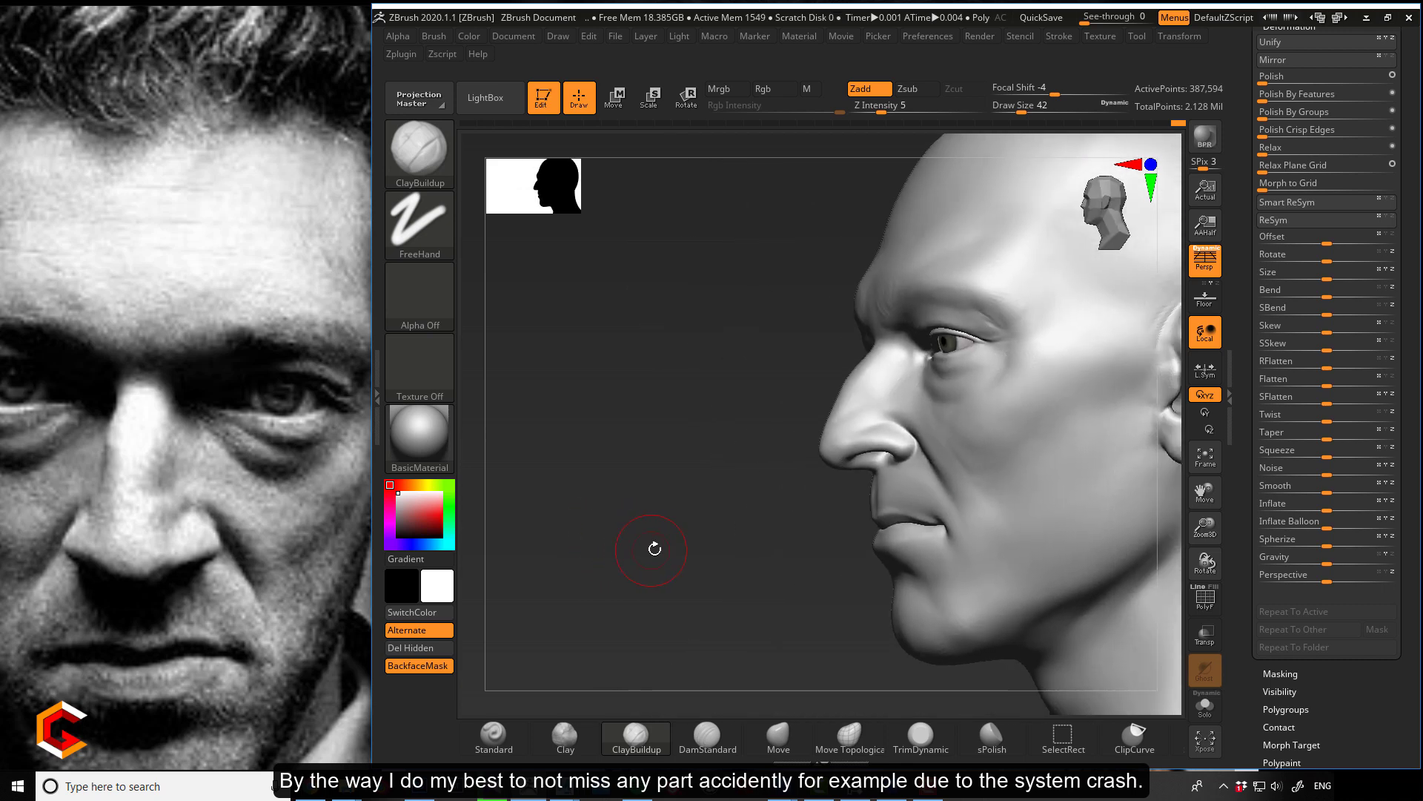
scroll(171, 458, "down", 5)
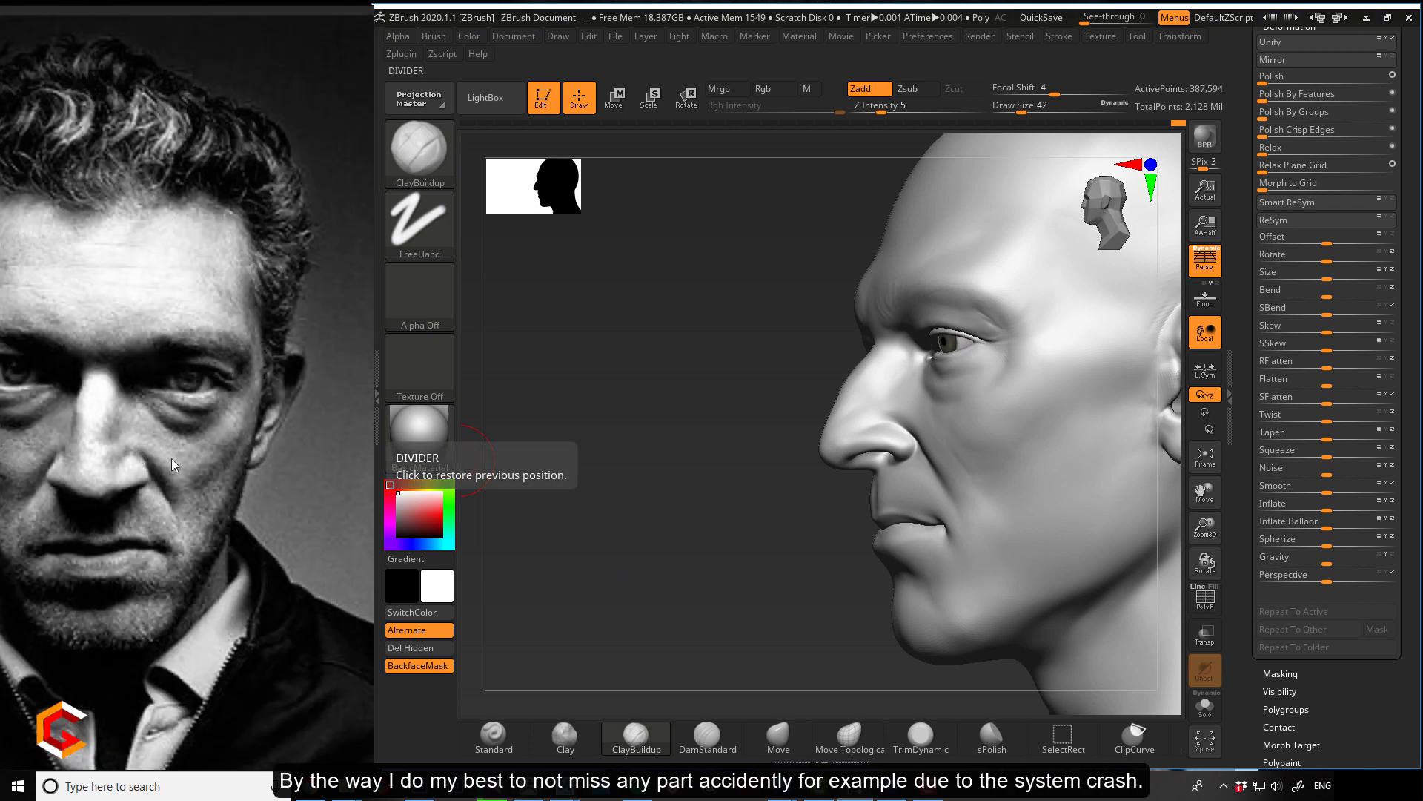
scroll(224, 530, "up", 8)
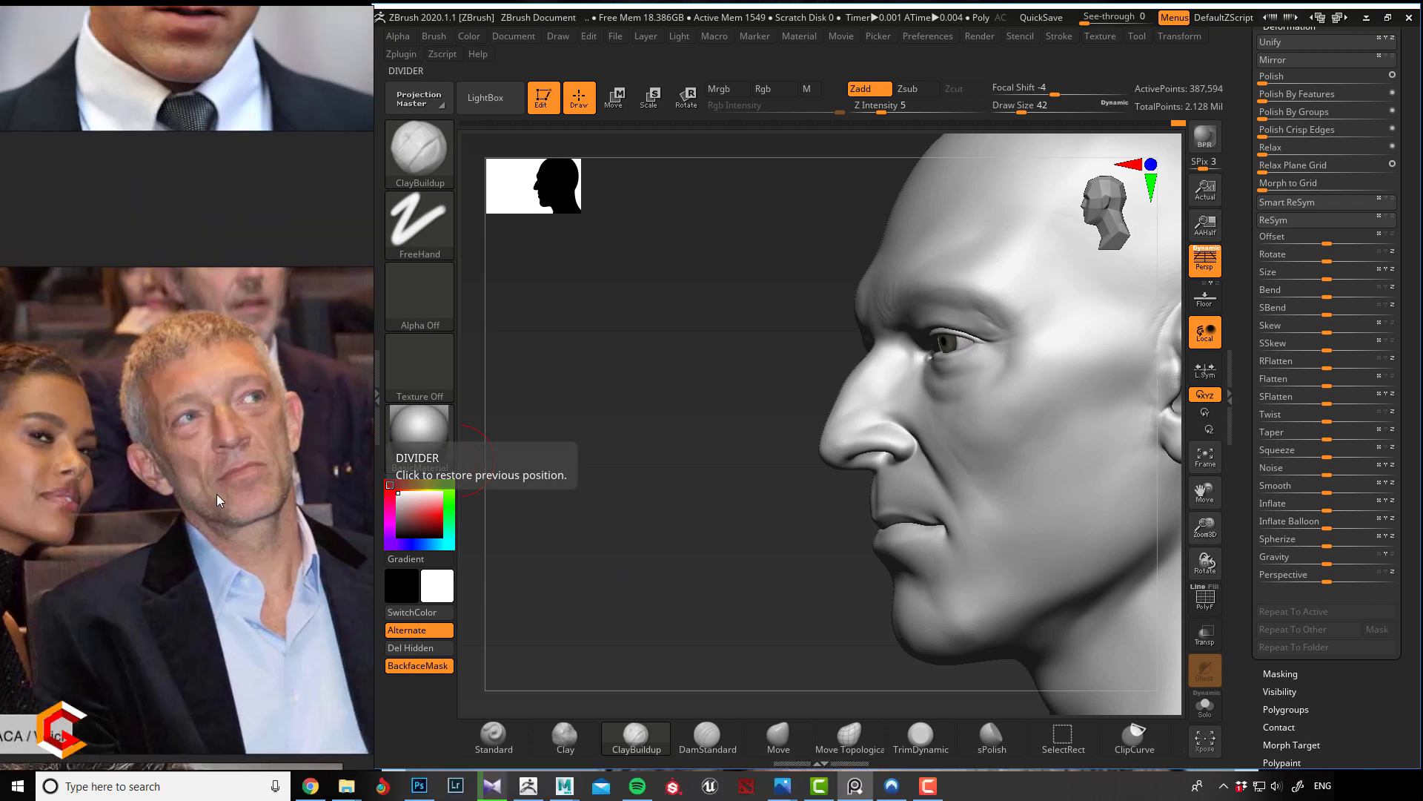
scroll(208, 553, "down", 4)
middle_click_drag(202, 390, 204, 475)
scroll(203, 363, "up", 6)
scroll(200, 359, "down", 3)
scroll(197, 358, "down", 8)
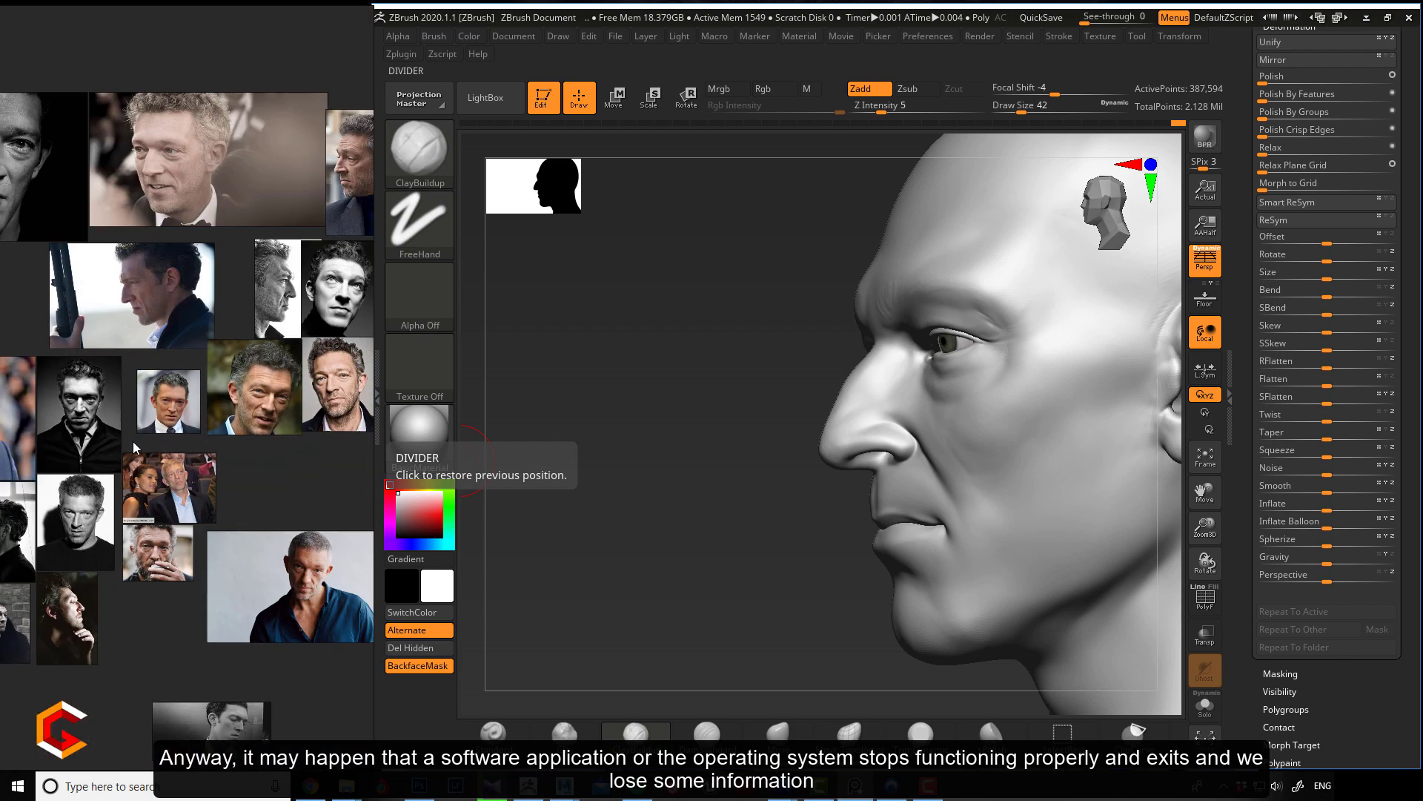
middle_click_drag(160, 245, 172, 388)
scroll(160, 371, "up", 9)
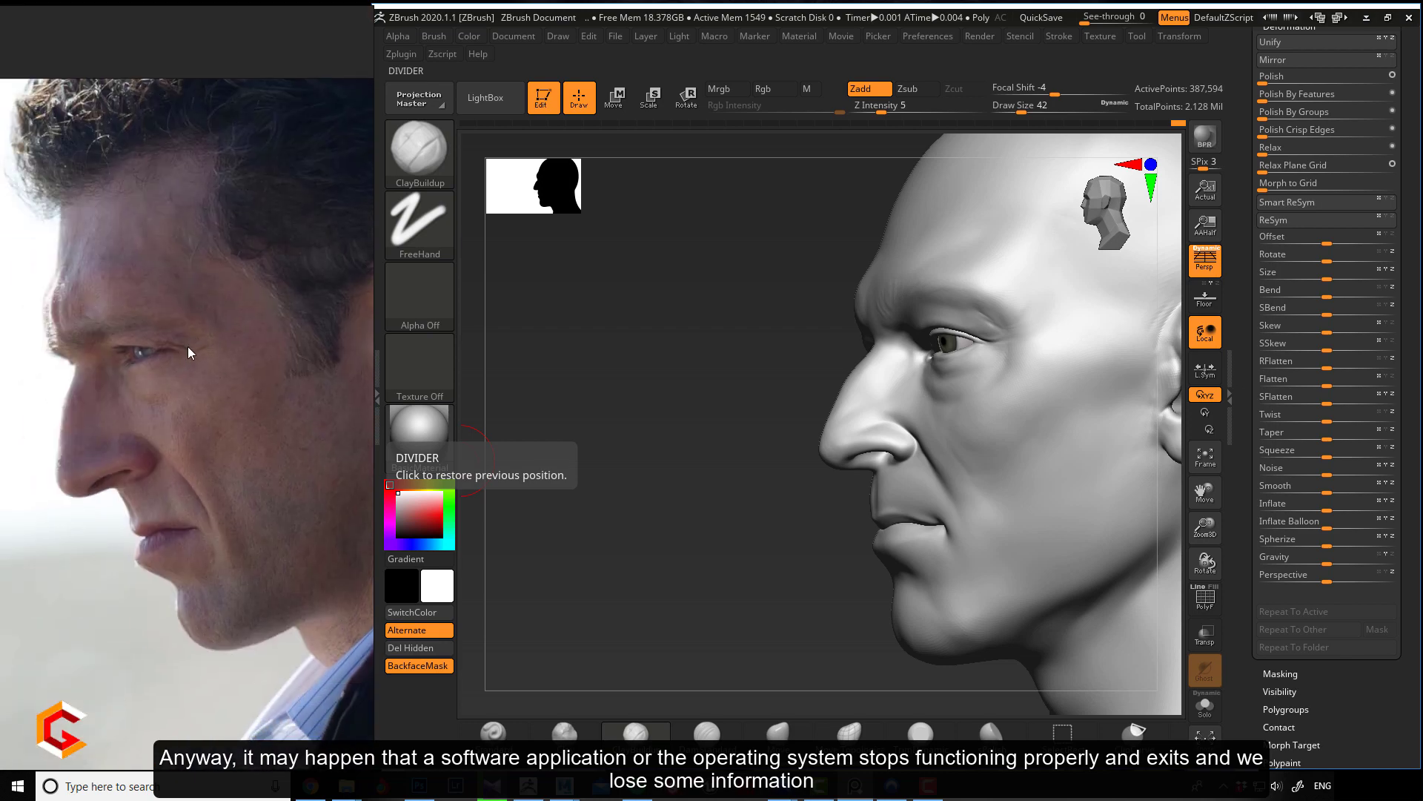
scroll(267, 534, "down", 2)
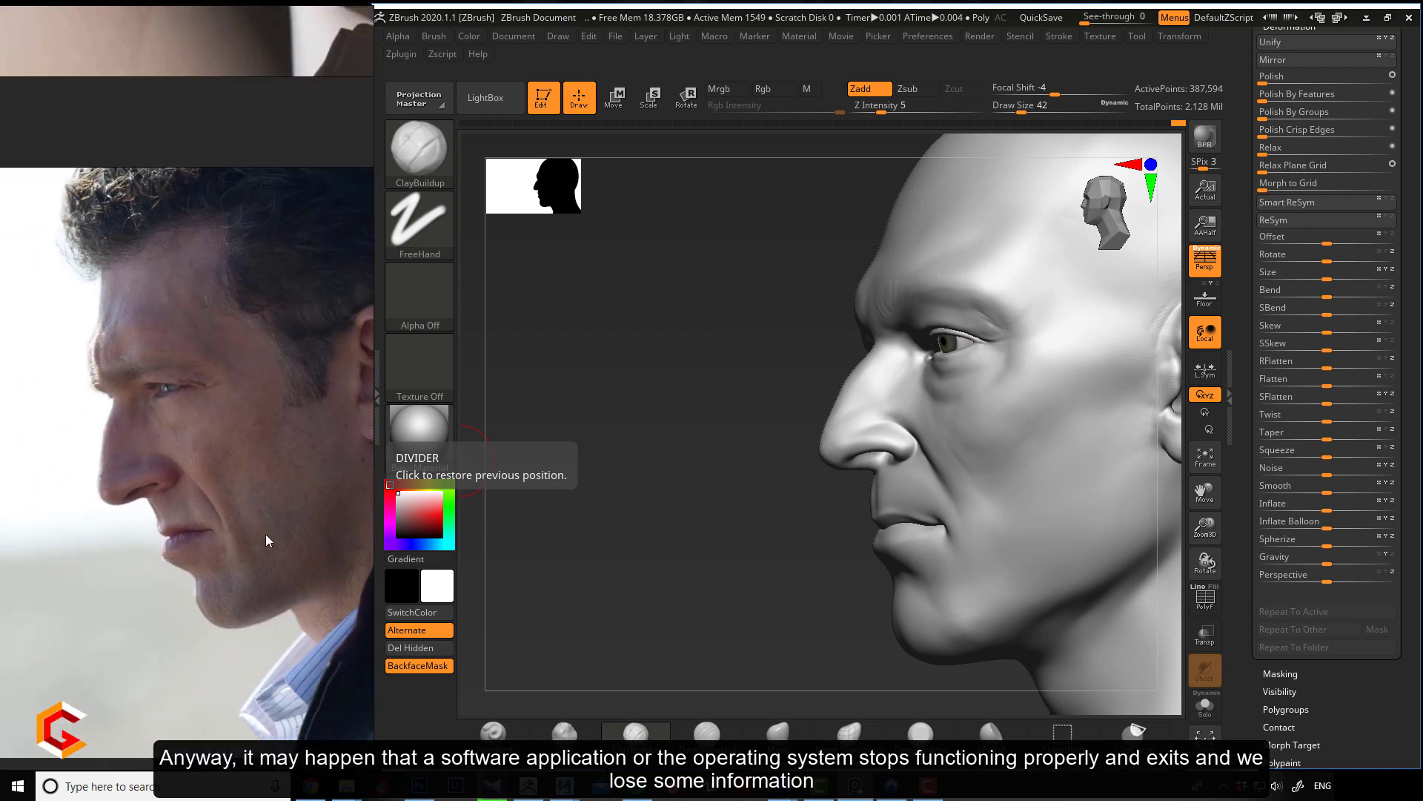
middle_click_drag(265, 534, 215, 508)
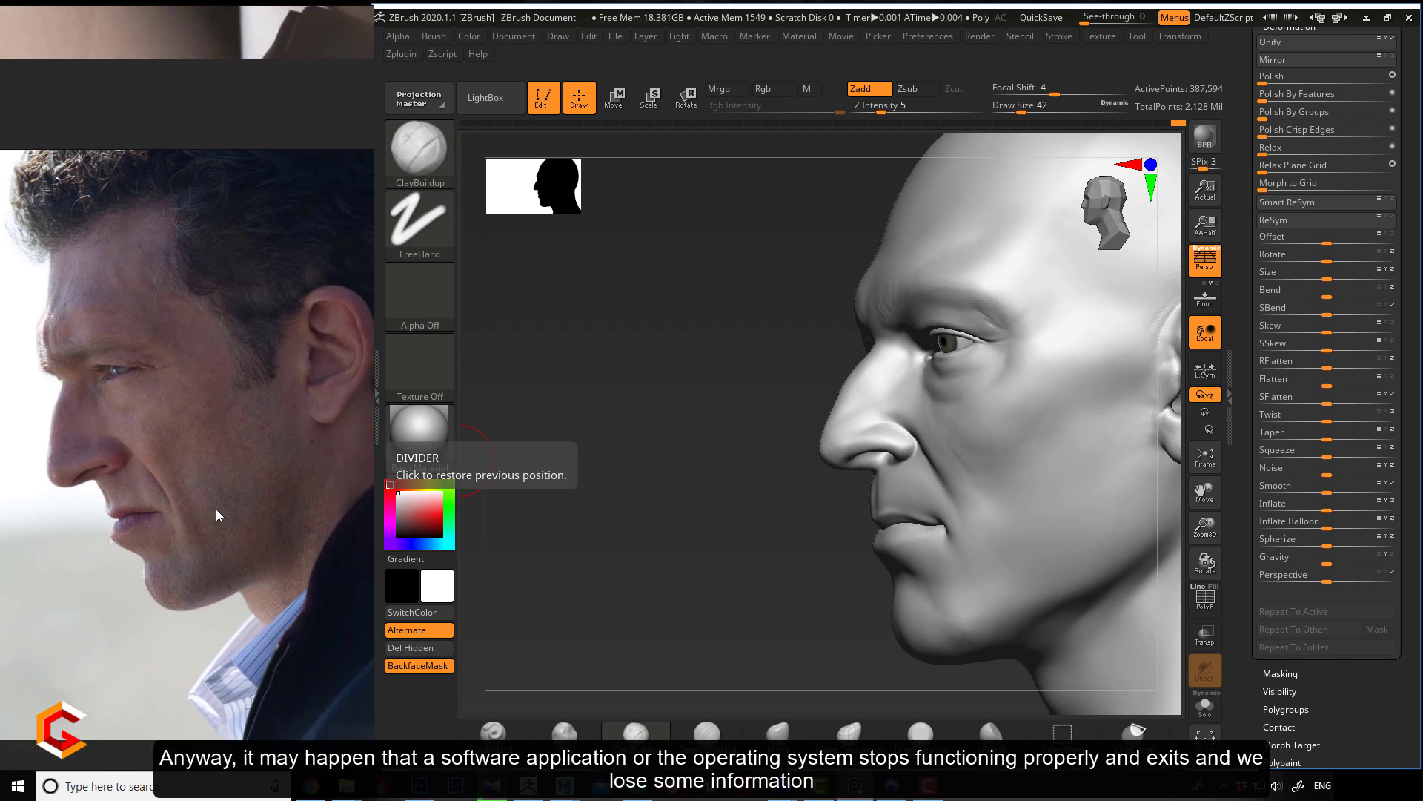
- Carve a vertical fold from the cheek past the mouth corner towards the jaw with the DamStandard brush at draw size 34 and smooth it
left_click(803, 495)
mouse_move(708, 569)
left_mouse_down()
mouse_move(744, 564)
mouse_move(717, 576)
left_mouse_up()
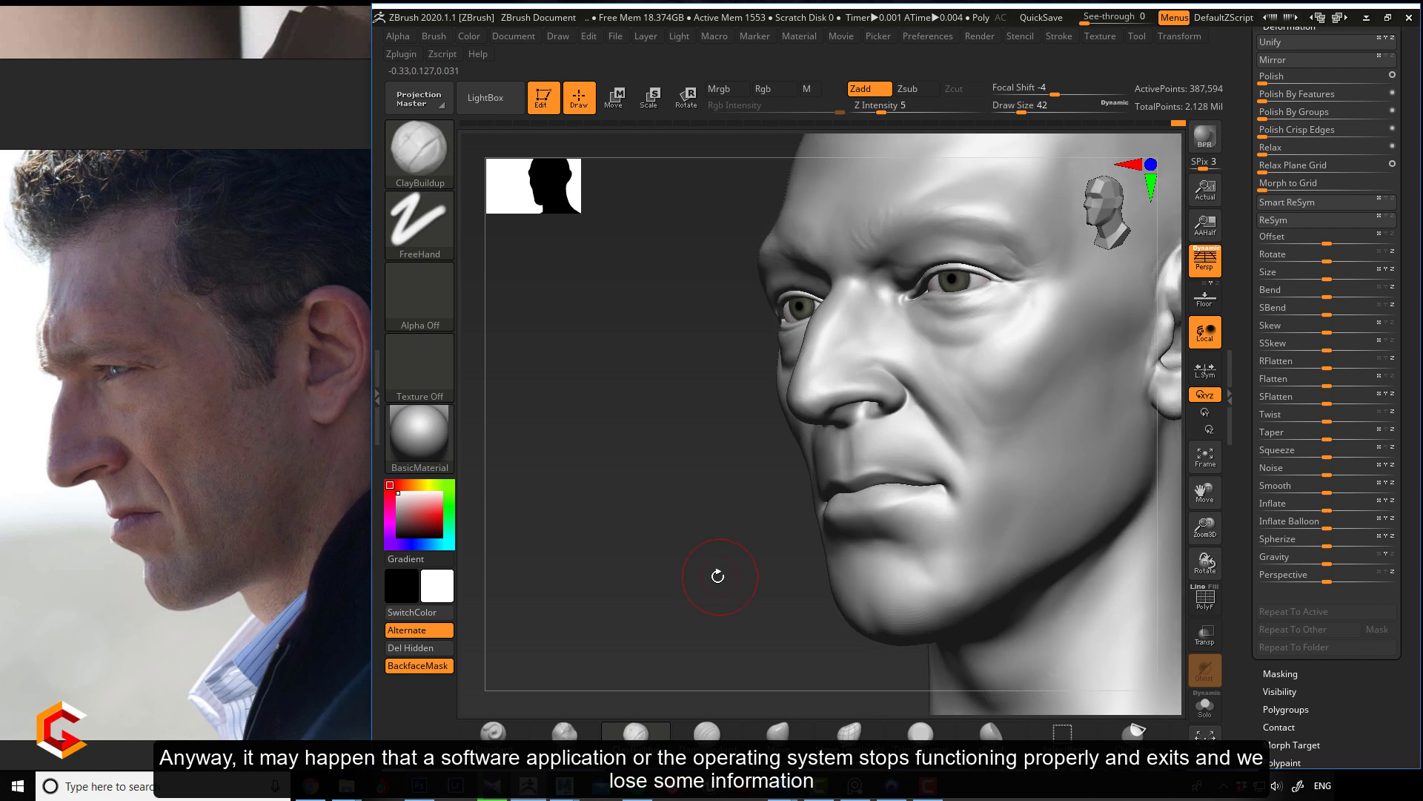
left_click(708, 733)
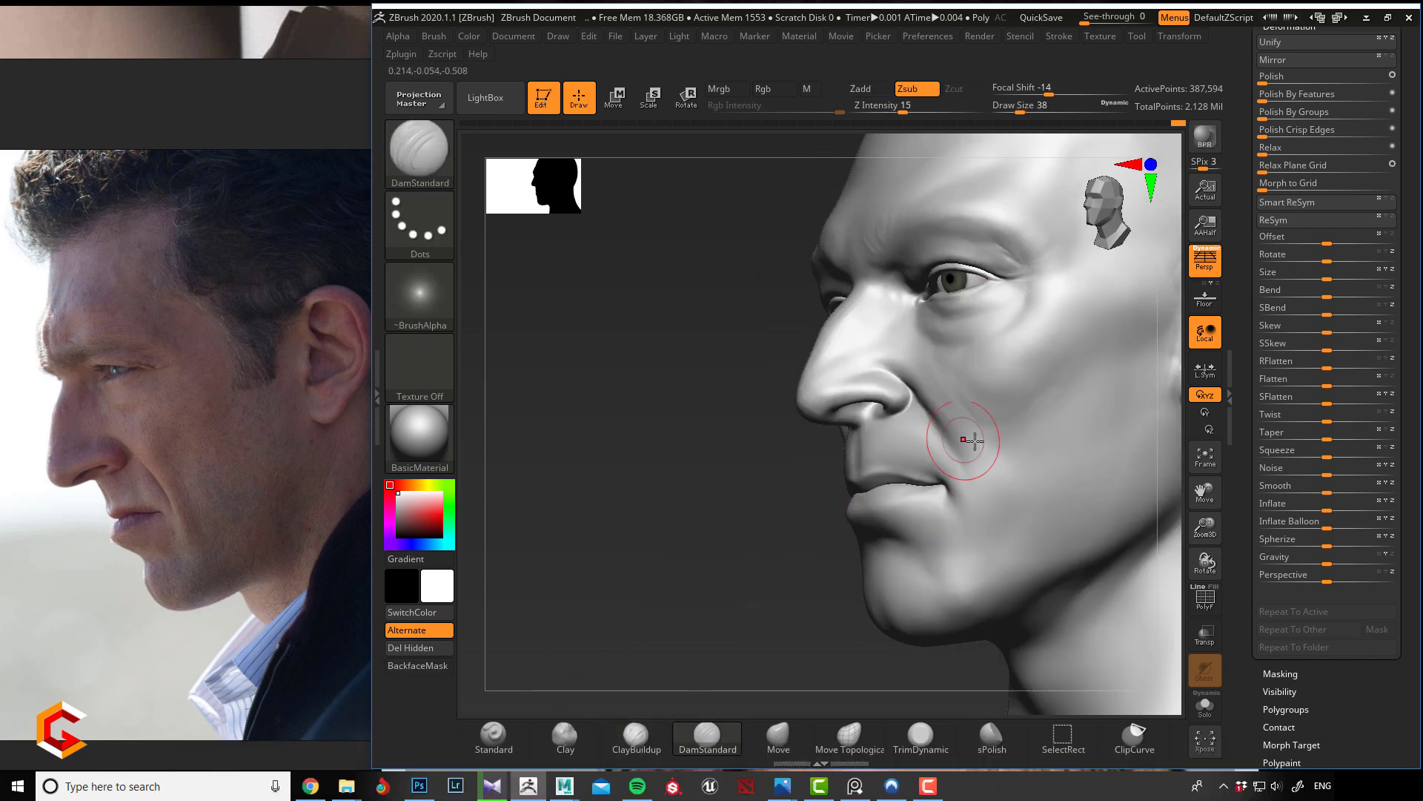
key("bracketright")
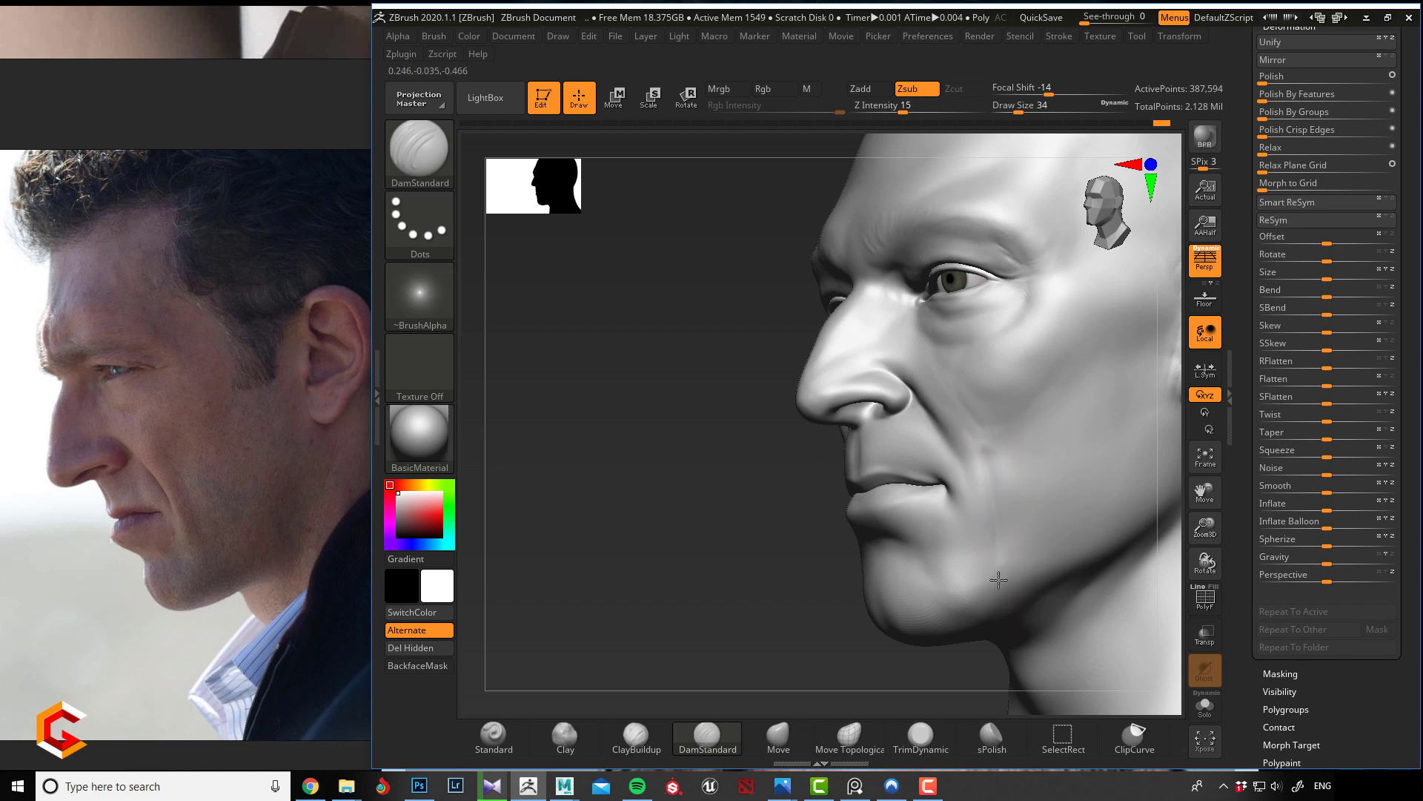
left_click_drag(716, 523, 769, 528)
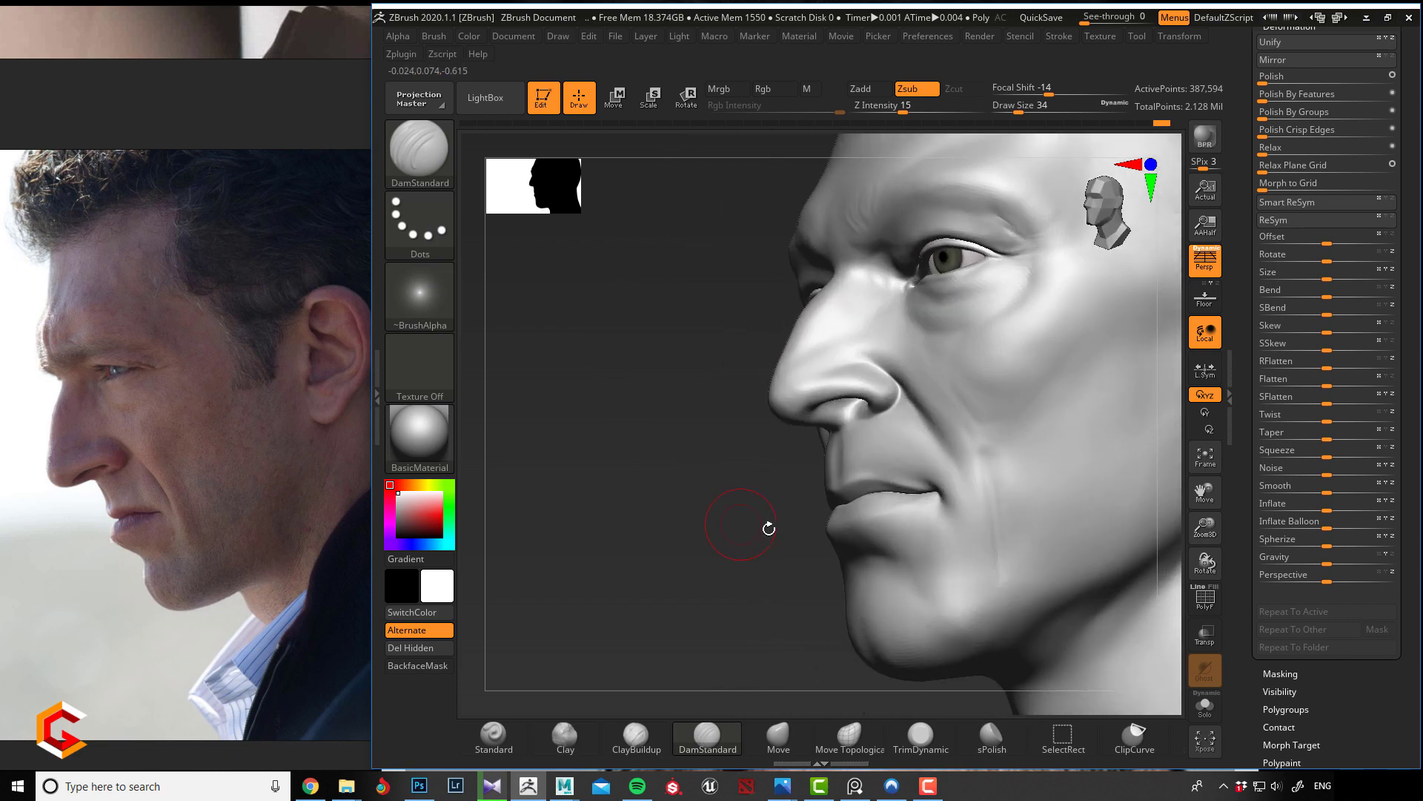
key("shift")
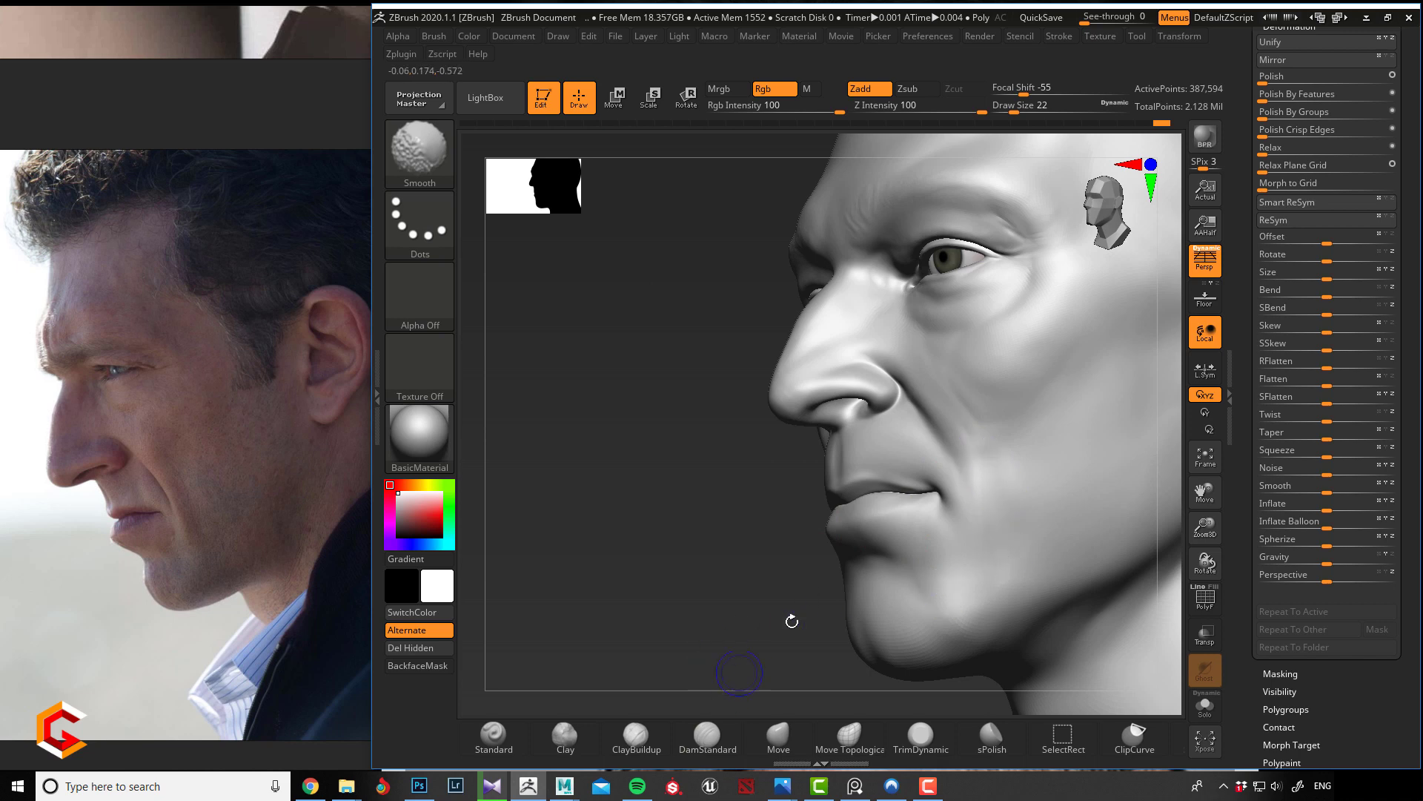
left_click_drag(727, 496, 715, 493)
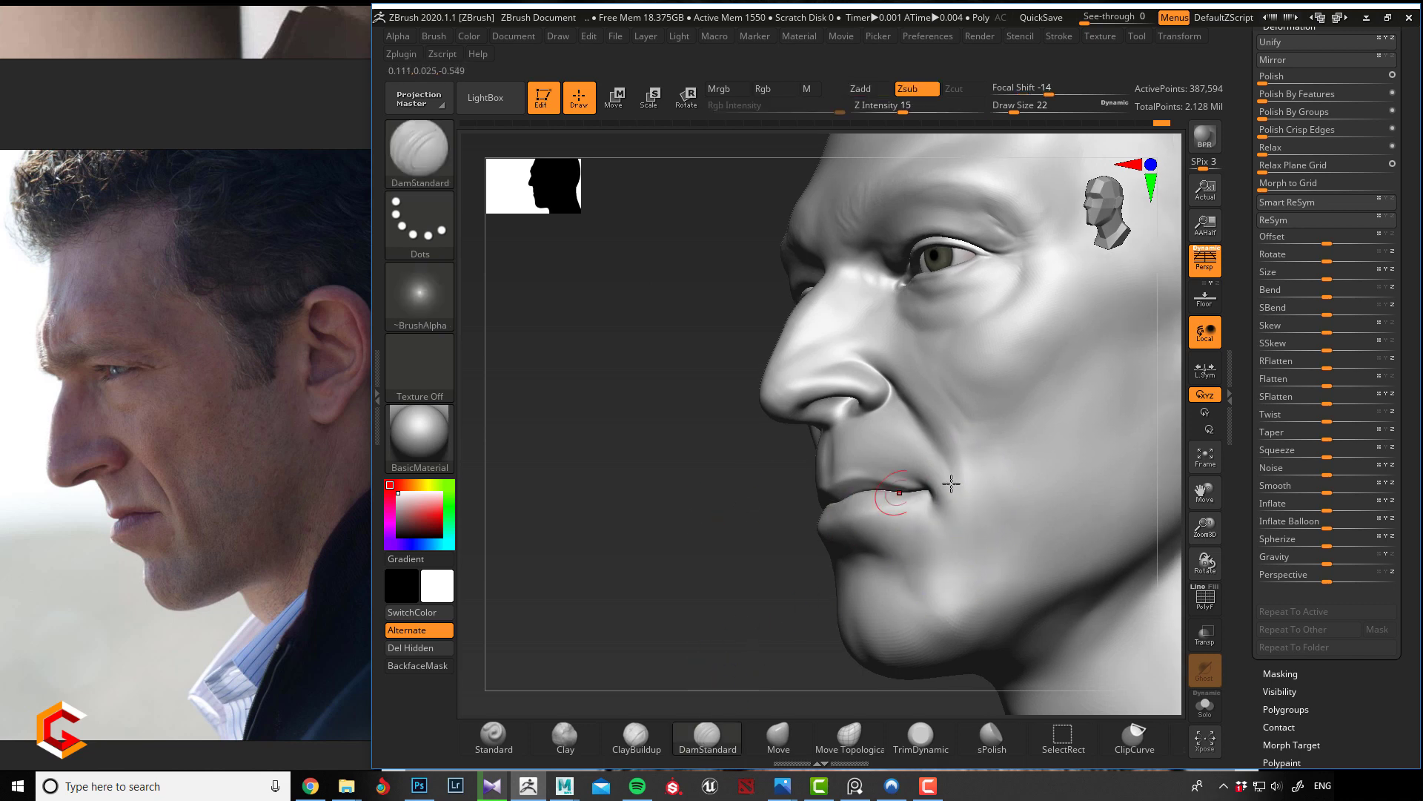
- Build up the cheek beside the mouth corner with the ClayBuildup brush at draw sizes 14 and 18 and smooth it
left_click(643, 737)
key("[")
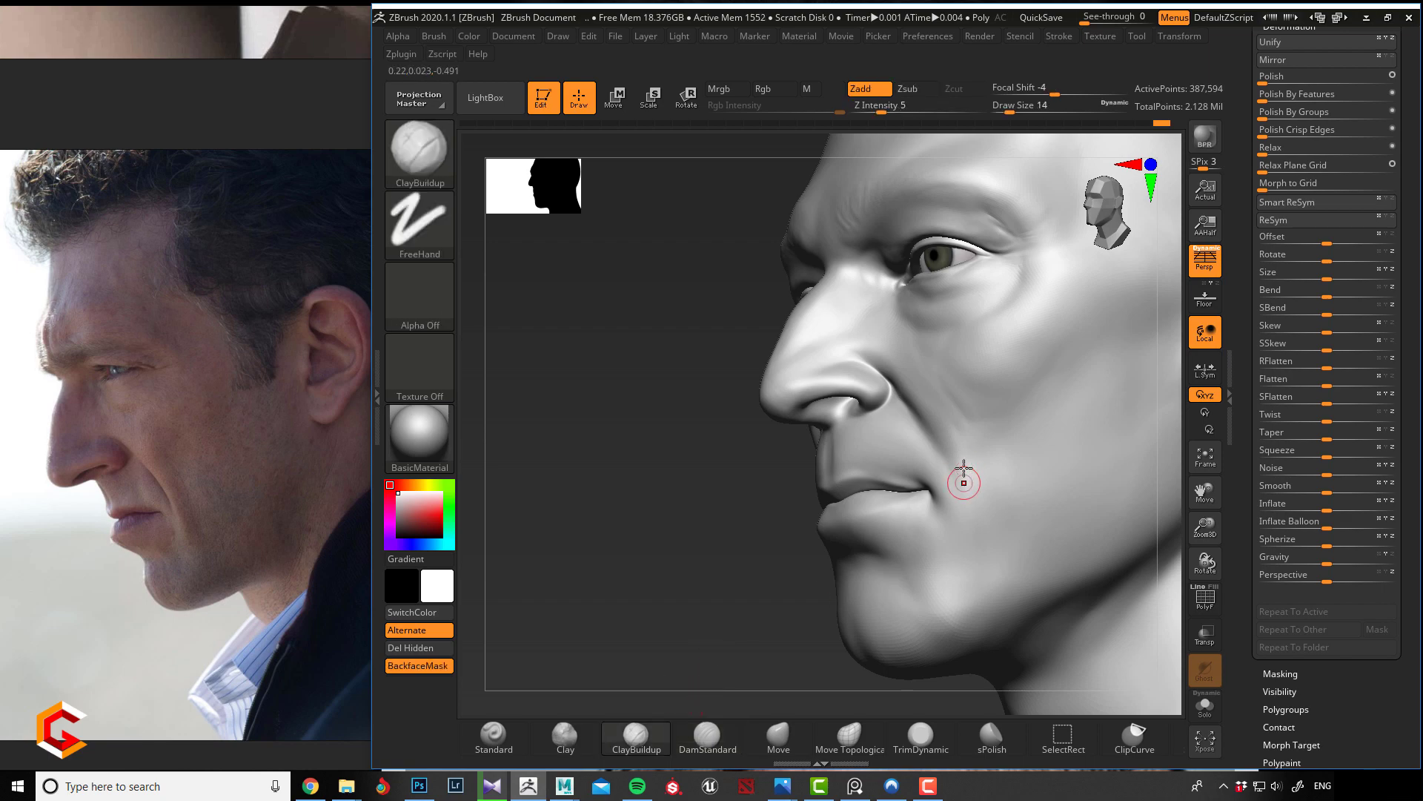
mouse_move(962, 464)
left_mouse_down()
mouse_move(972, 505)
mouse_move(971, 469)
left_mouse_up()
left_click_drag(756, 534, 875, 543)
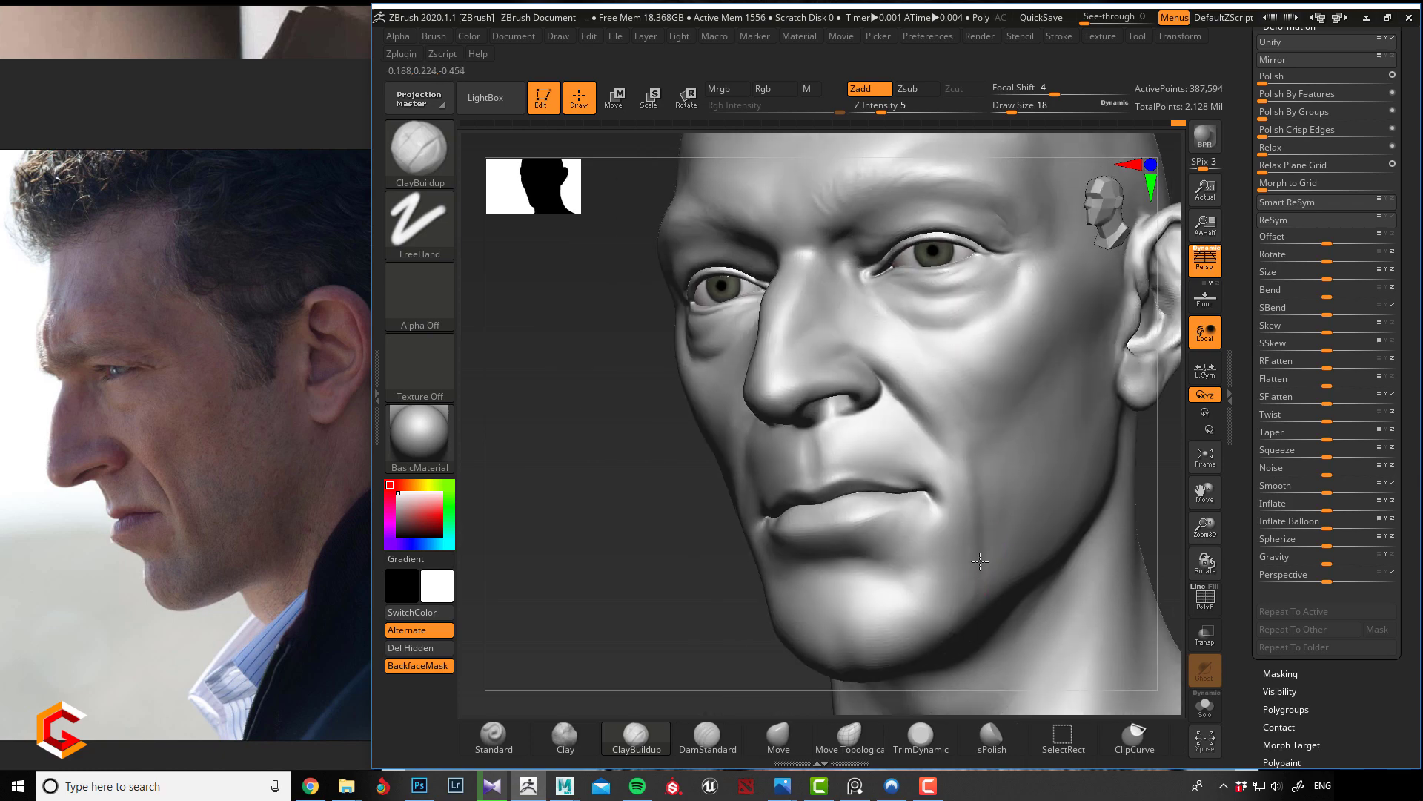
key("shift")
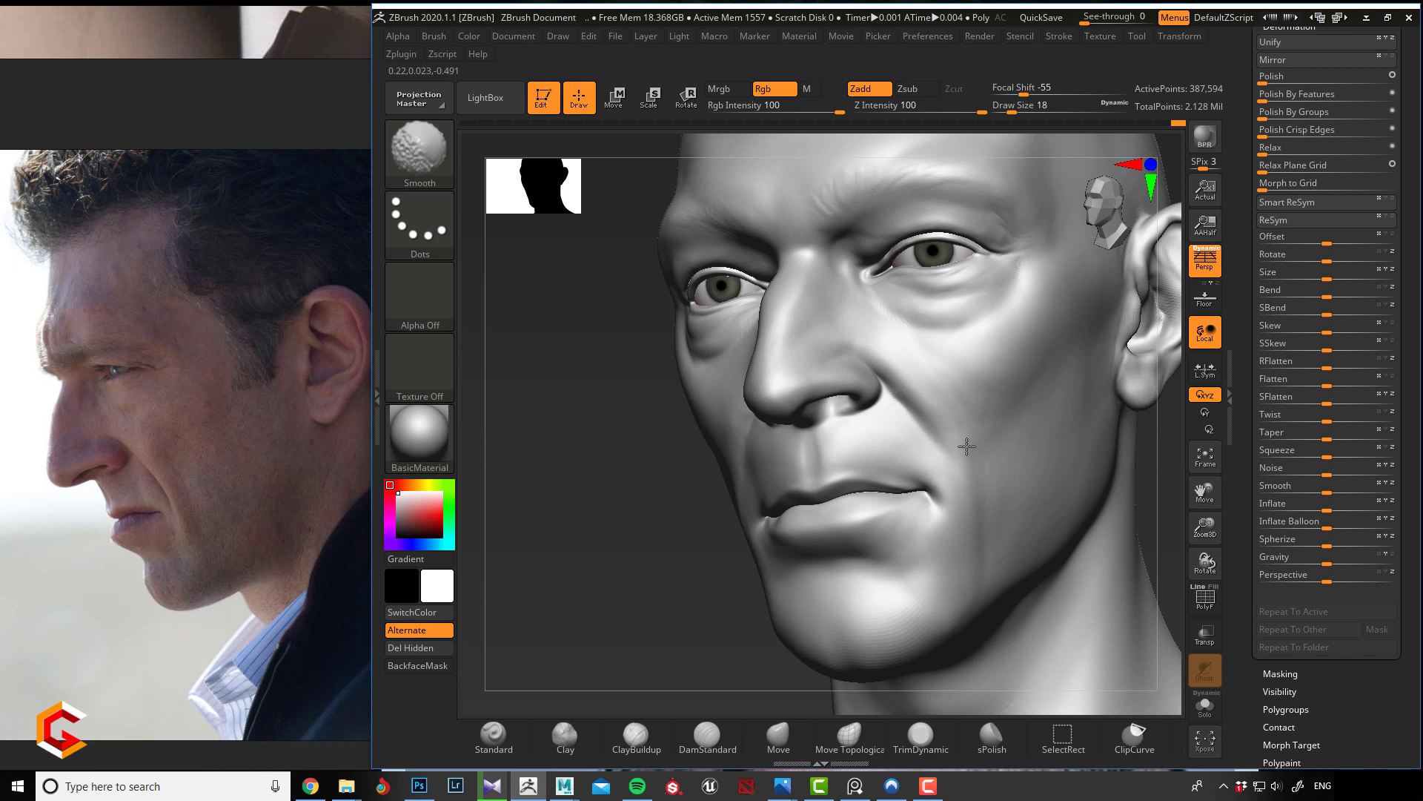
key("shift")
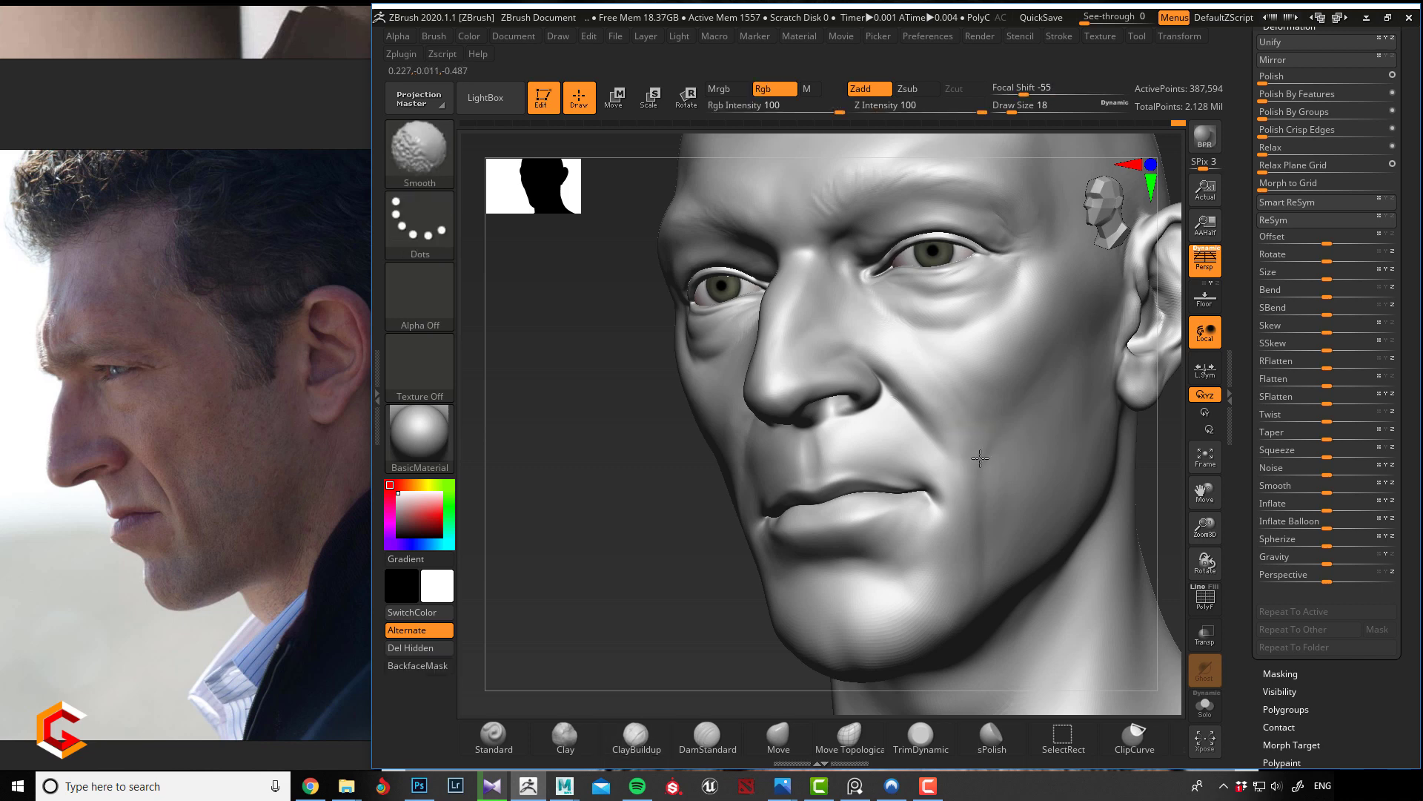
- Rework the cheek fold beside the mouth with the ClayBuildup brush at draw size 22, undoing the last stroke and smoothing the area
mouse_move(645, 524)
left_mouse_down()
mouse_move(594, 543)
mouse_move(588, 531)
mouse_move(630, 527)
mouse_move(590, 523)
mouse_move(623, 543)
mouse_move(610, 546)
mouse_move(697, 530)
mouse_move(576, 509)
mouse_move(636, 512)
left_mouse_up()
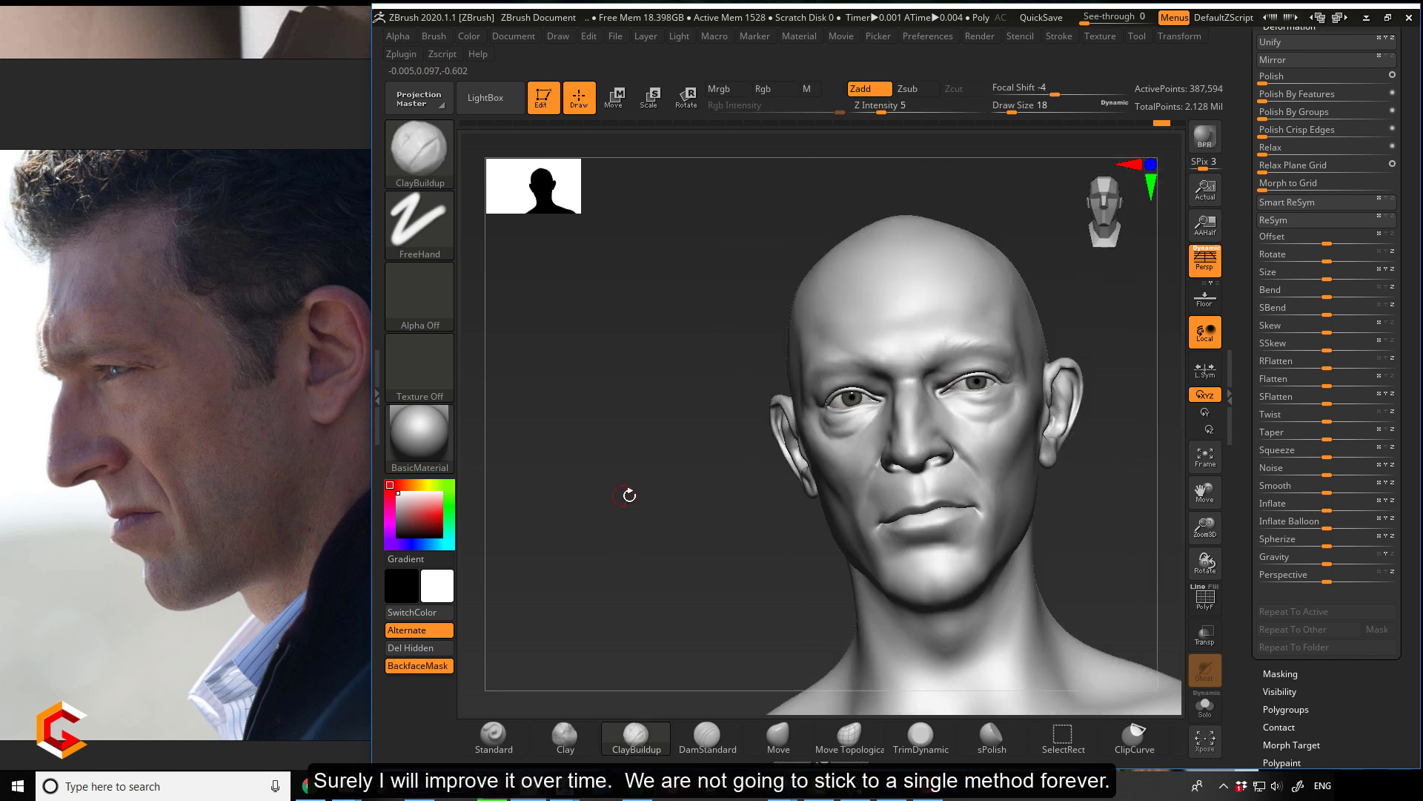
mouse_move(645, 529)
left_mouse_down()
mouse_move(626, 518)
mouse_move(648, 539)
left_mouse_up()
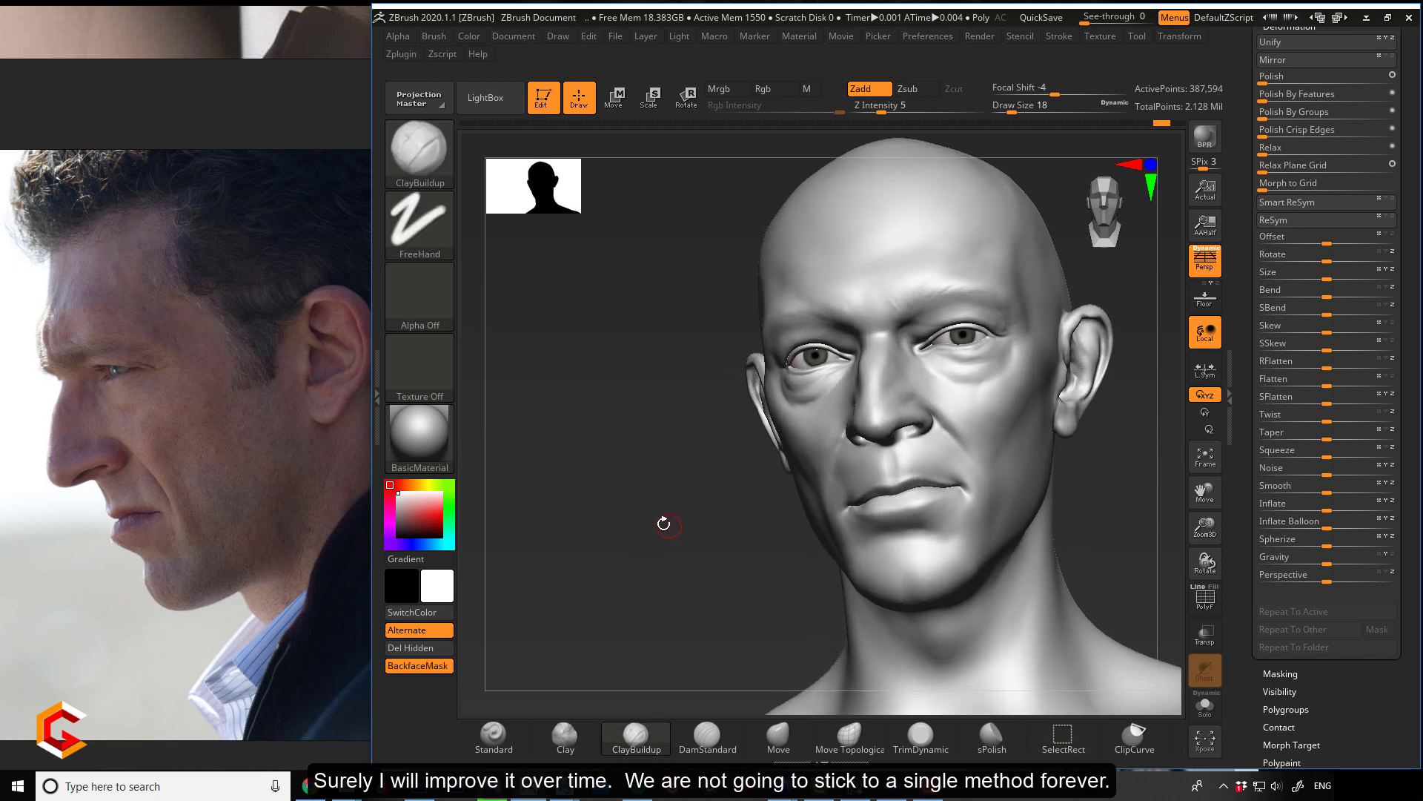
left_click_drag(699, 514, 979, 483)
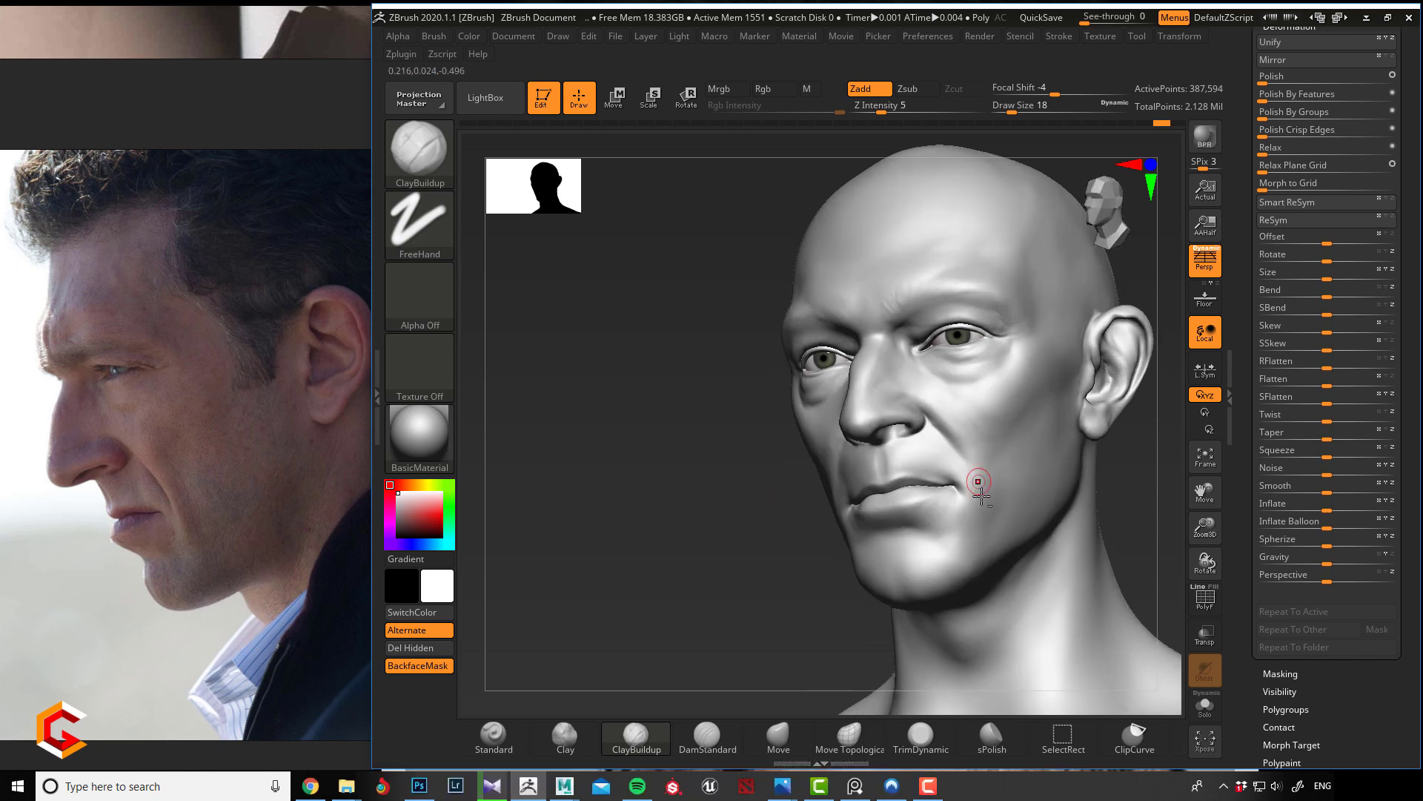
key("ctrl+shift")
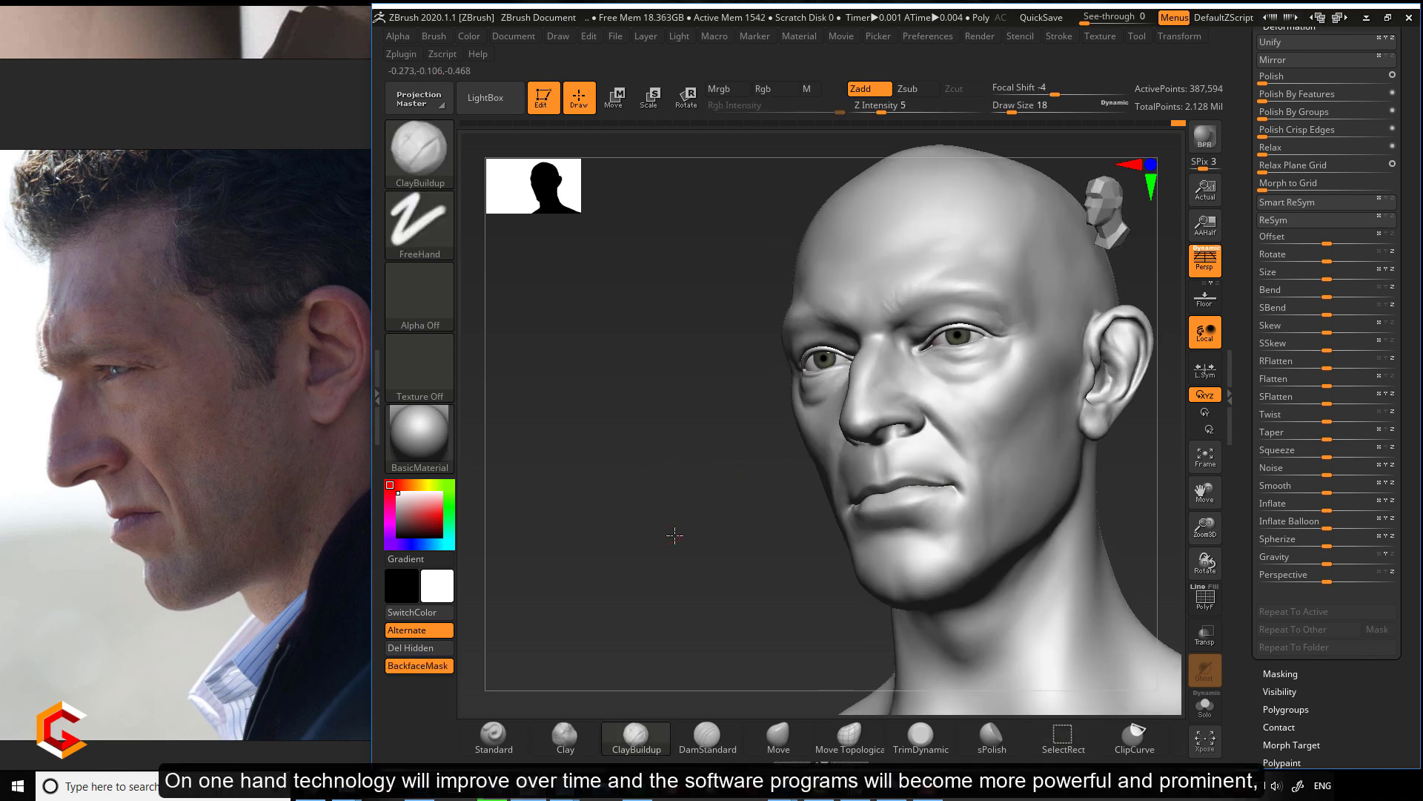
left_click_drag(674, 535, 992, 483)
key("bracketright")
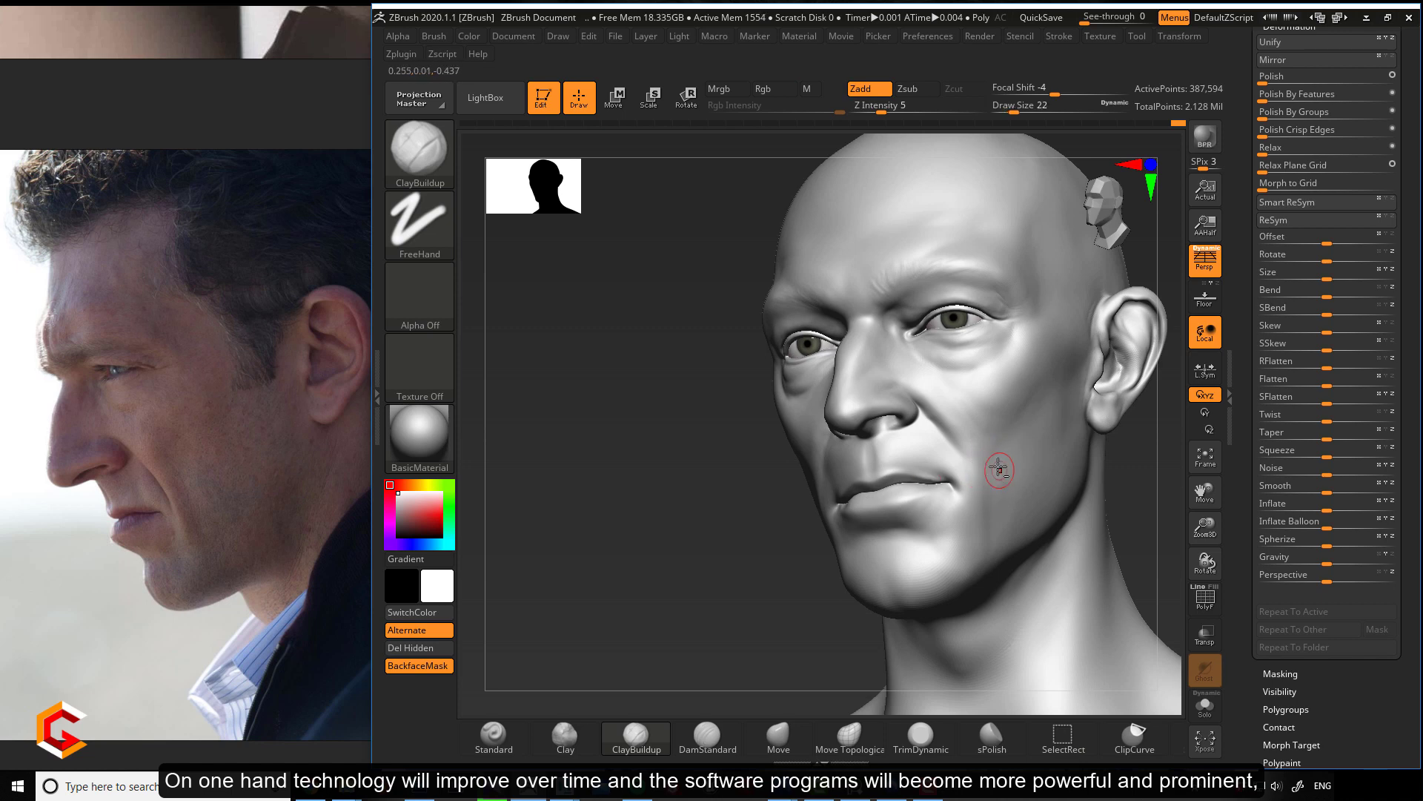
key("ctrl+z")
key("shift")
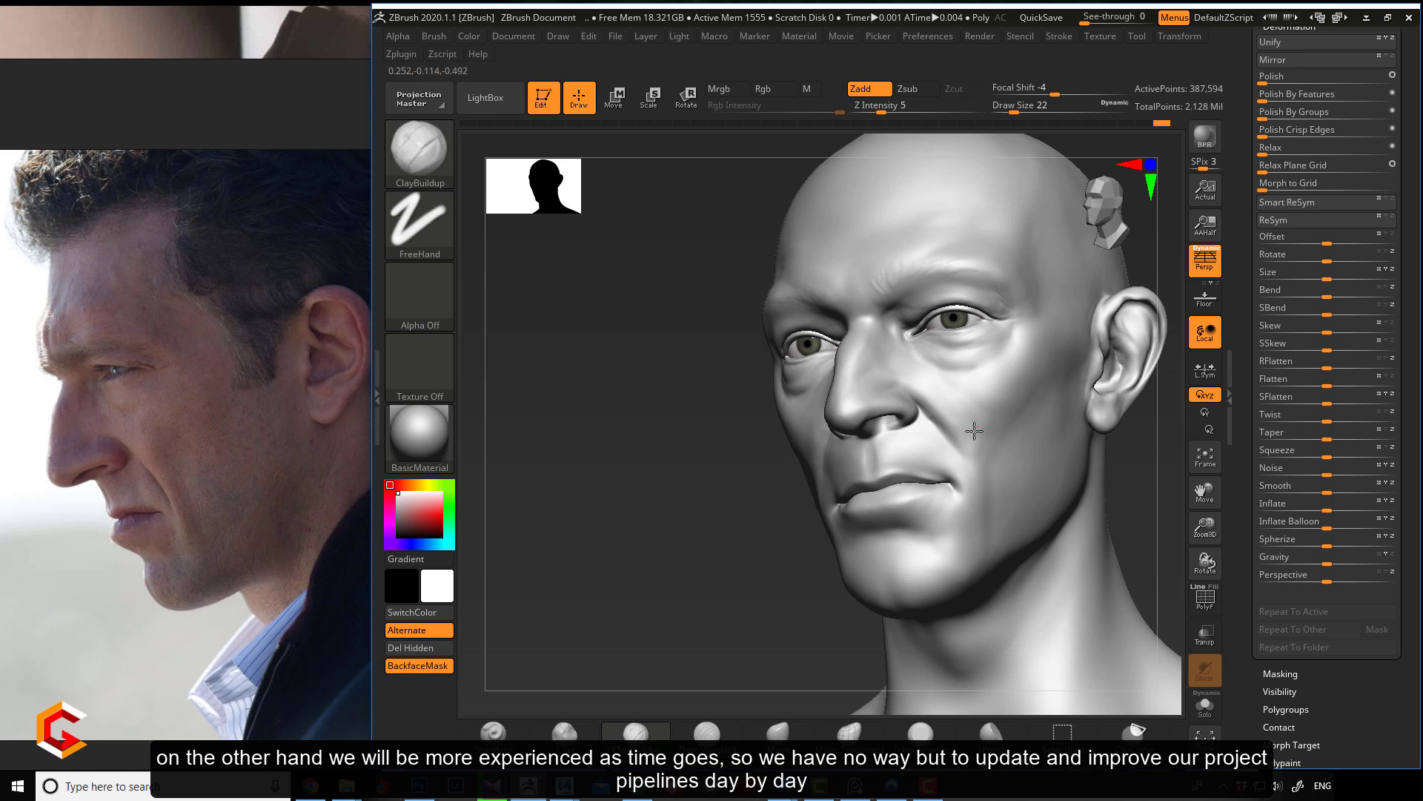
key("shift")
key("shift")
- Carve a fine crease from the nasolabial fold down the cheek past the mouth corner with the DamStandard brush at draw size 7, following the reference photos
mouse_move(687, 512)
left_mouse_down()
mouse_move(665, 537)
mouse_move(663, 481)
left_mouse_up()
scroll(166, 404, "down", 5)
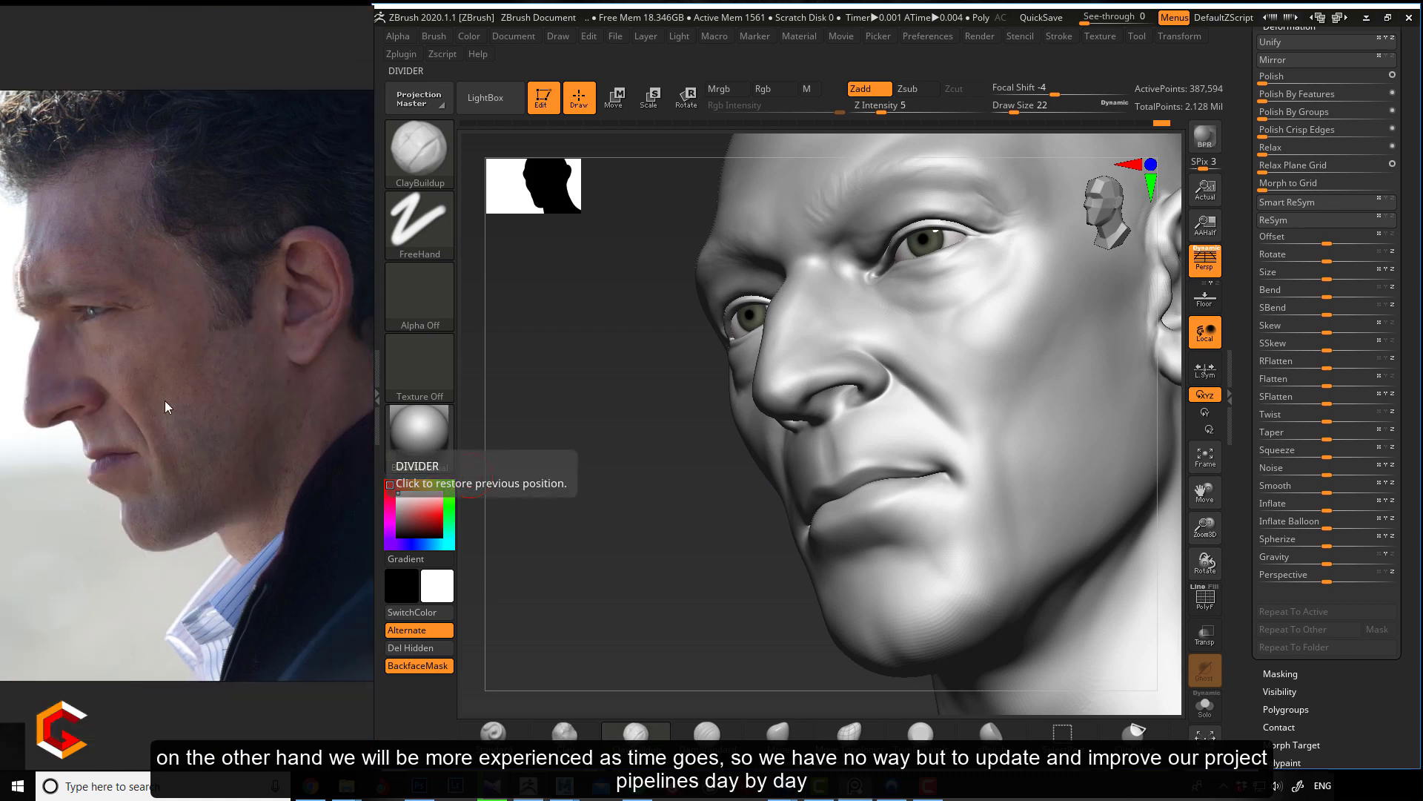
scroll(141, 545, "up", 6)
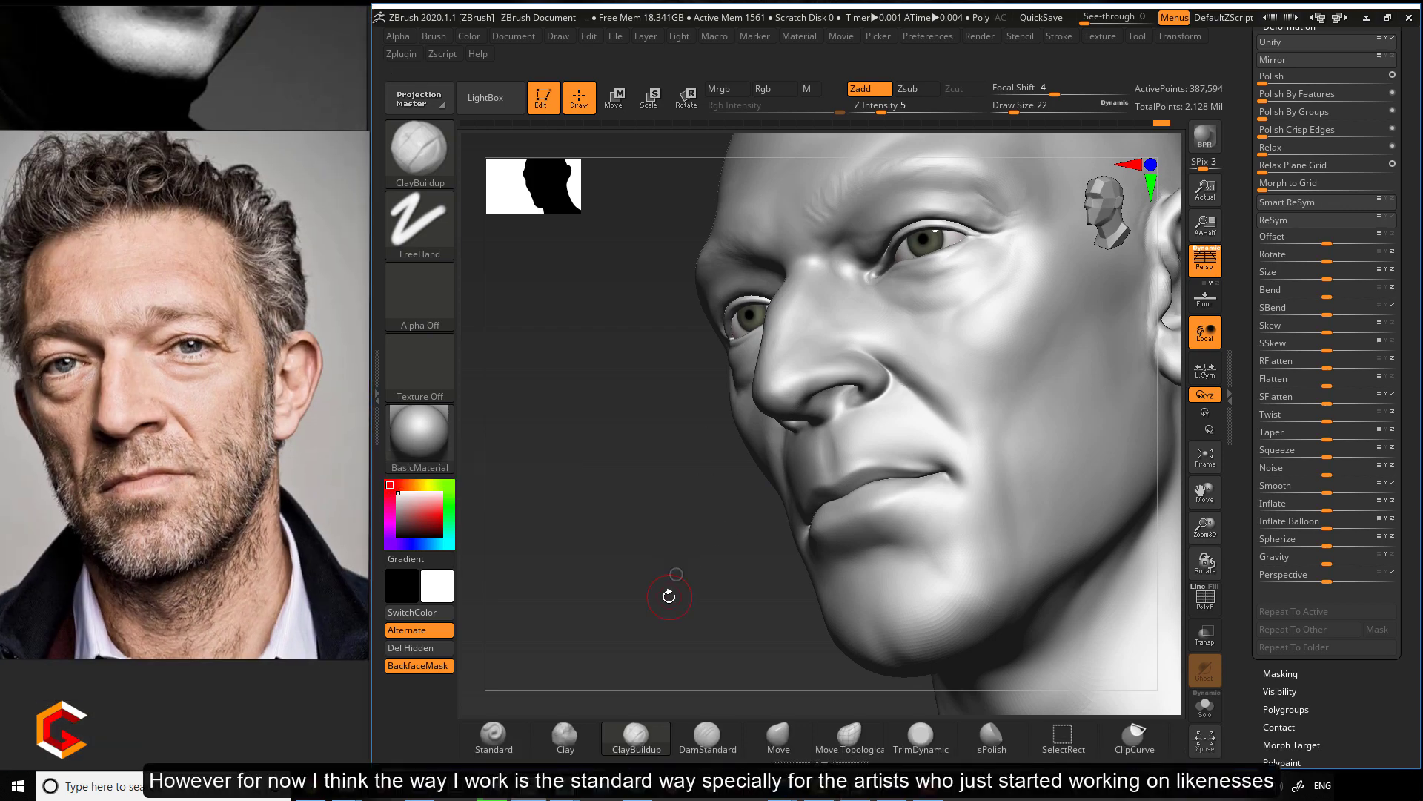
left_click_drag(667, 588, 639, 615)
left_click(707, 736)
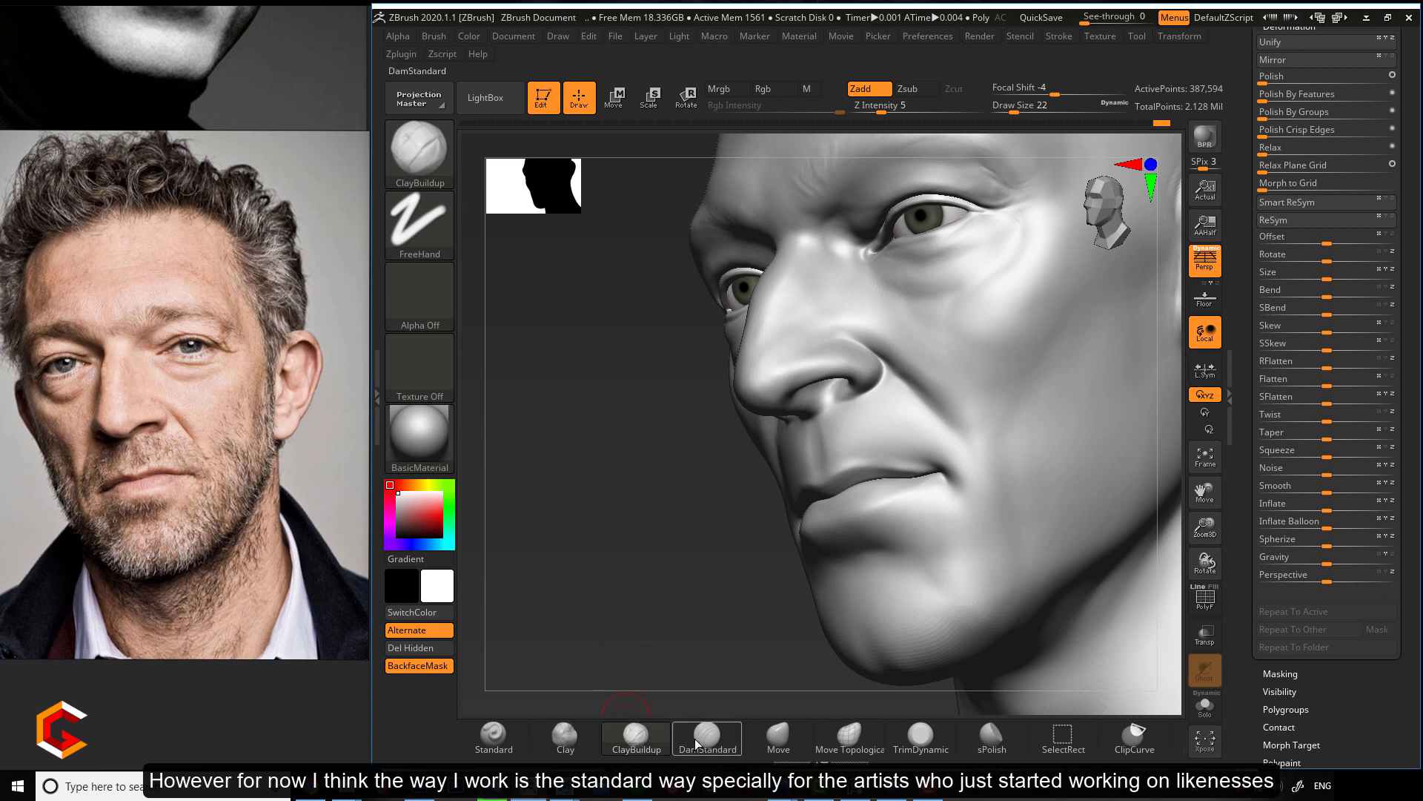
key("bracketleft")
left_click_drag(935, 411, 983, 490)
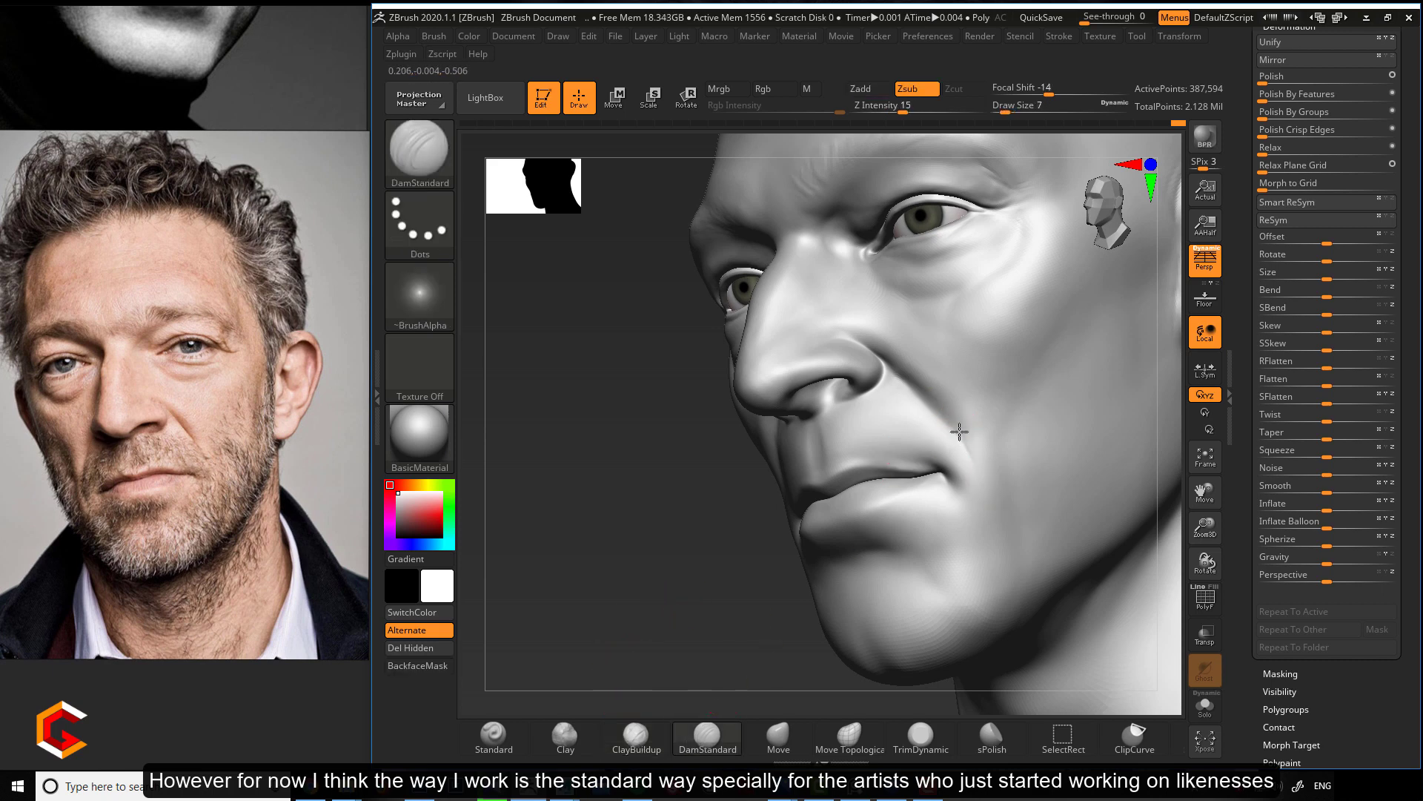
left_click_drag(955, 433, 993, 513)
- Soften the fine crease on the cheek beside the mouth corner with the Smooth brush
key("shift")
left_click_drag(692, 492, 693, 519, "alt")
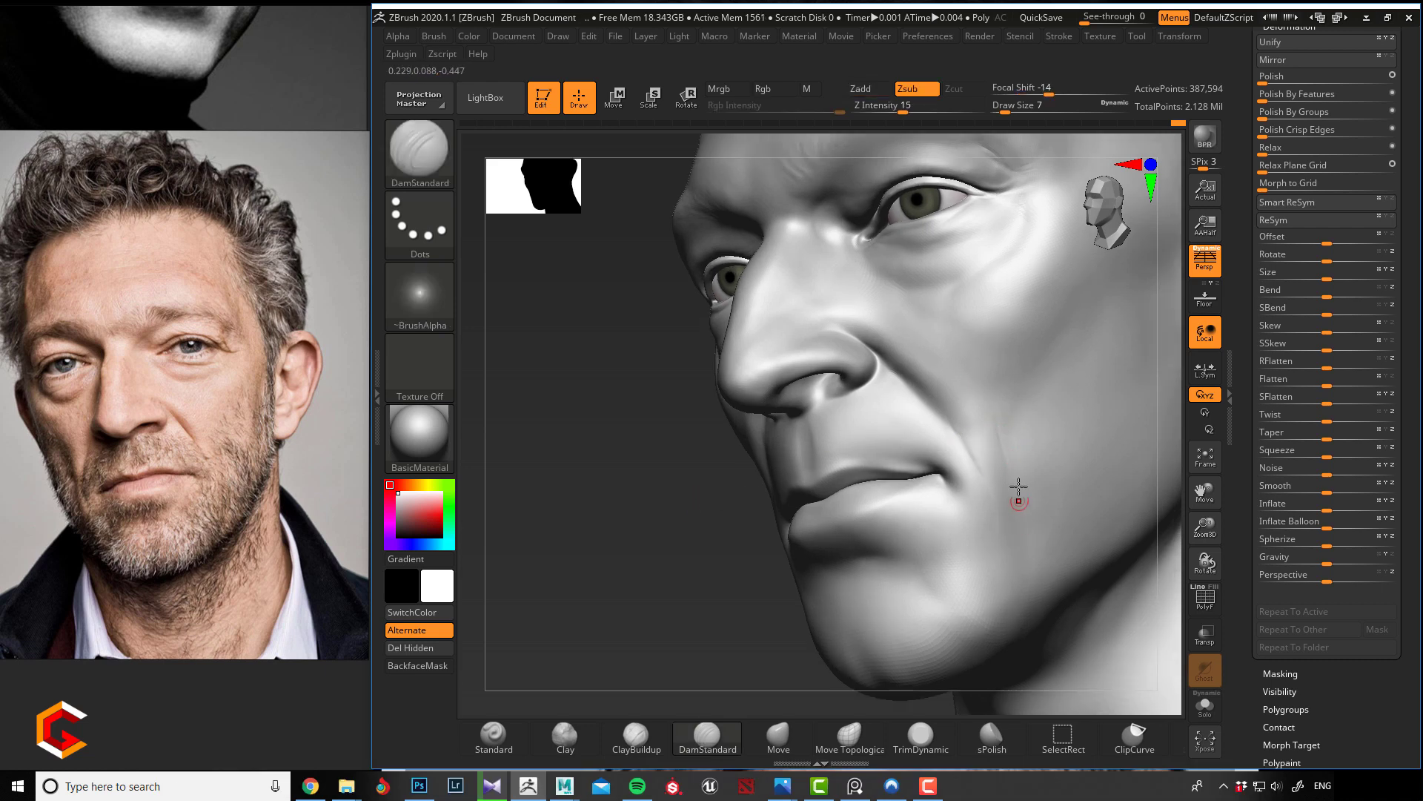
key("shift")
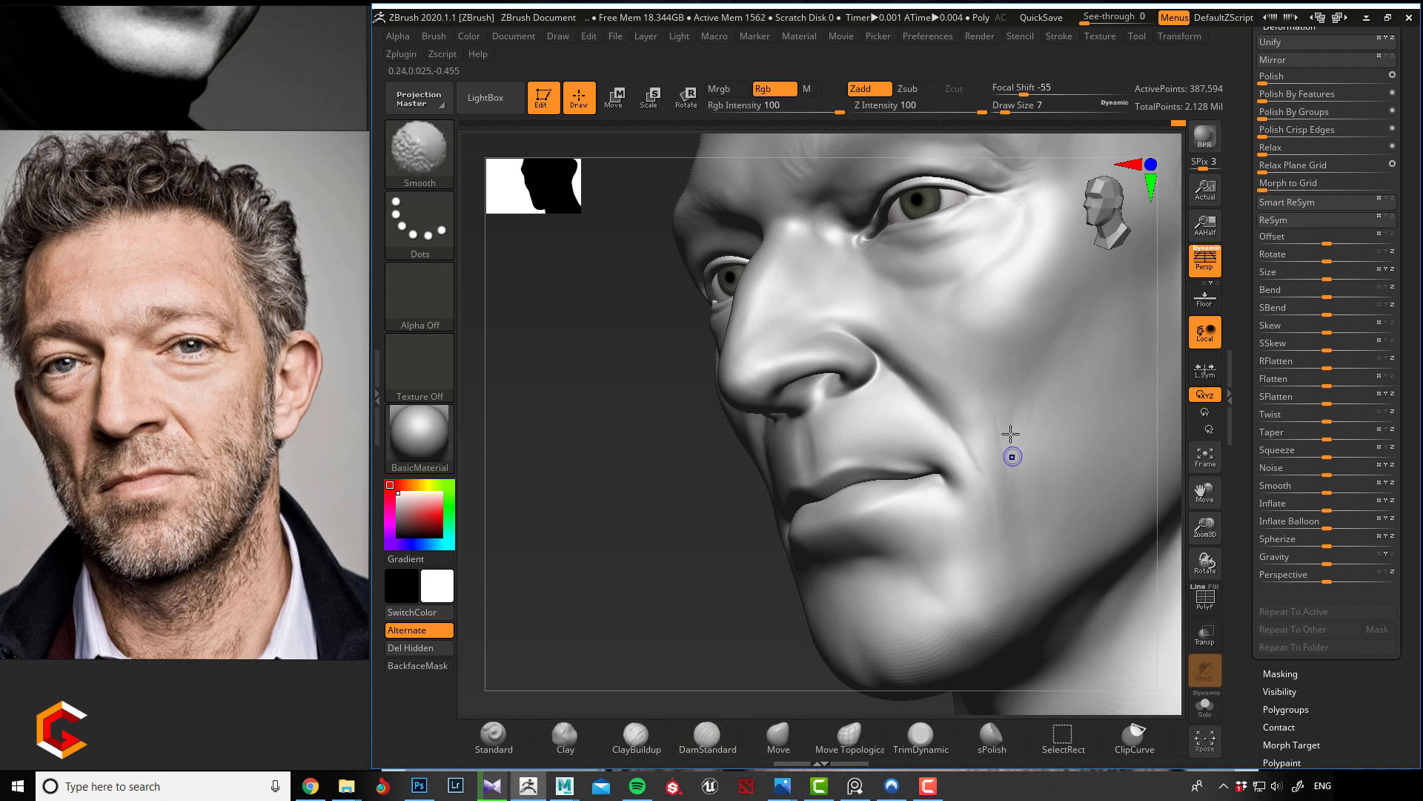
mouse_move(674, 509)
left_mouse_down("shift")
mouse_move(622, 500)
mouse_move(670, 515)
mouse_move(670, 556)
left_mouse_up("shift")
key("shift")
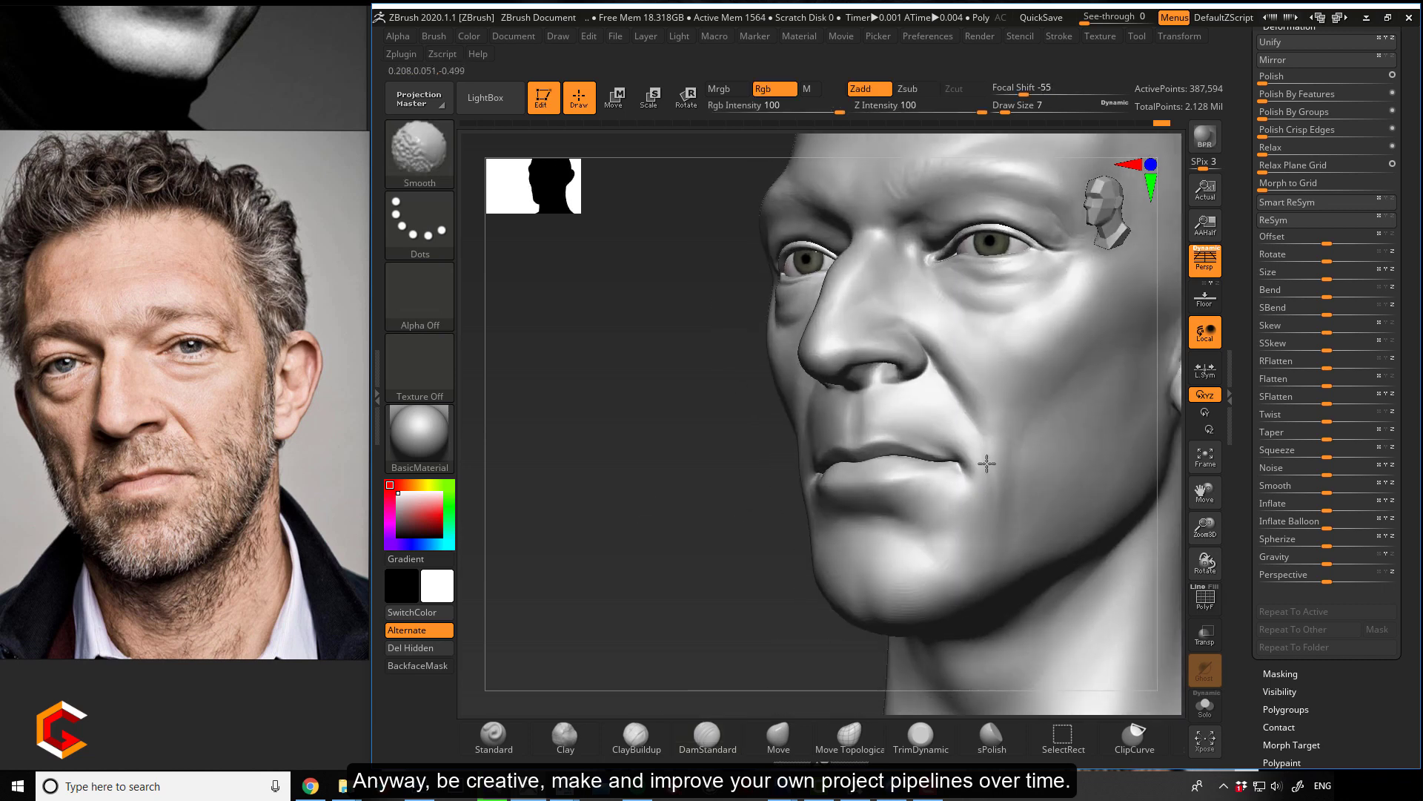
- Fill the cheek beside the mouth corner with the ClayBuildup brush at draw size 22 and smooth the transition
left_click(636, 736)
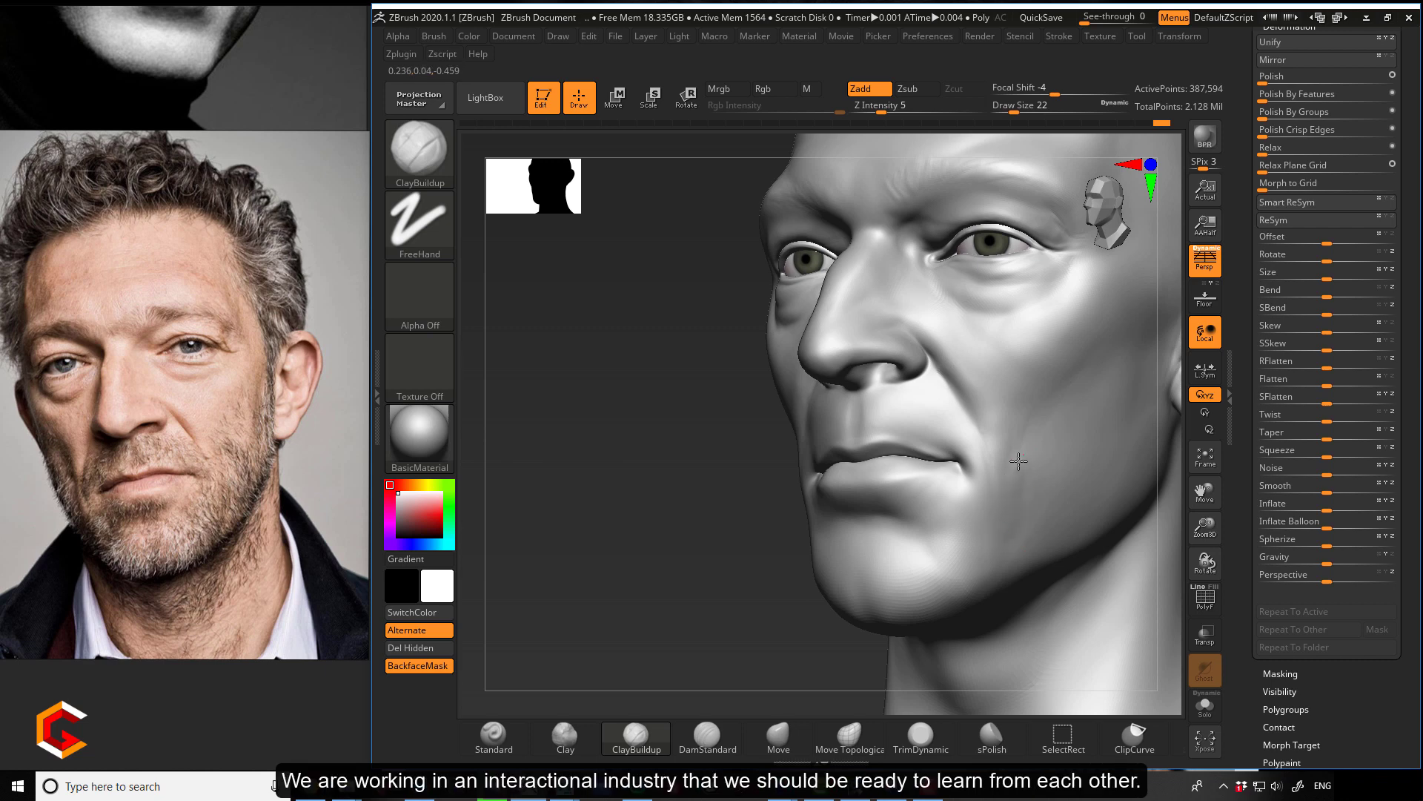
key("shift")
key("shift")
mouse_move(1006, 486)
left_mouse_down("shift")
mouse_move(899, 504)
mouse_move(999, 453)
left_mouse_up("shift")
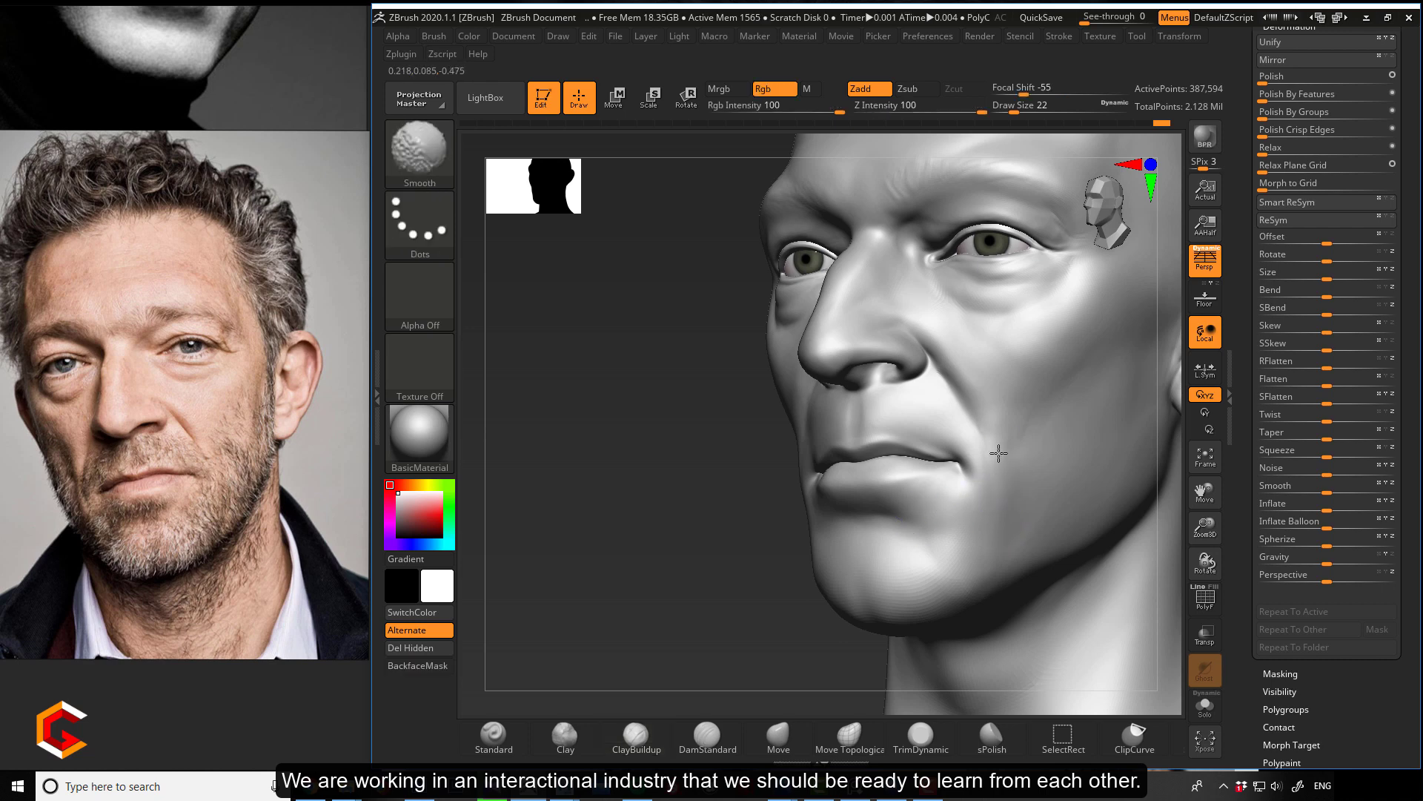
- Build up the outer cheek between the ear and mouth with the ClayBuildup brush at draw size 34 and smooth it
left_click_drag(586, 530, 672, 565)
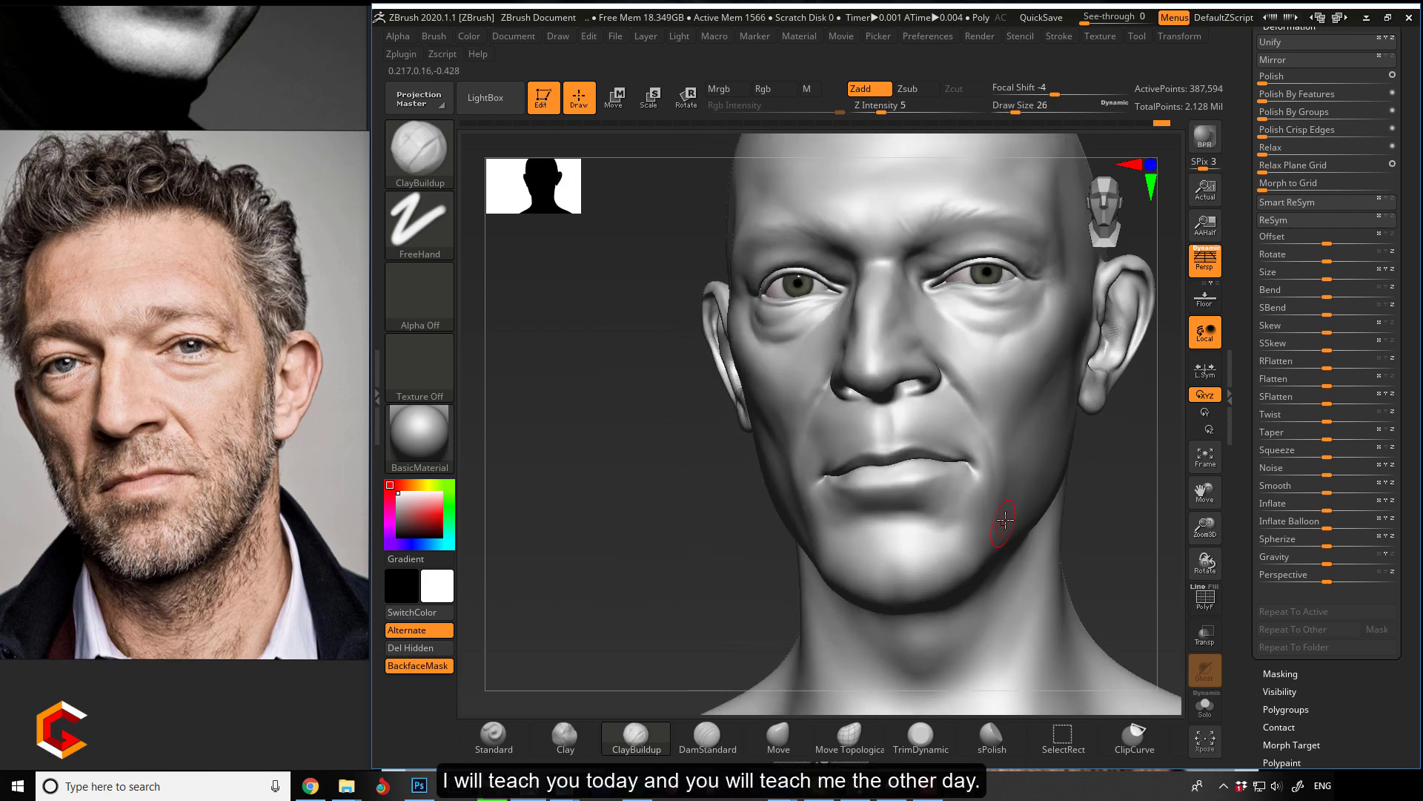
key("ctrl+shift+z")
mouse_move(687, 500)
left_mouse_down()
mouse_move(689, 518)
mouse_move(683, 508)
left_mouse_up()
key("]")
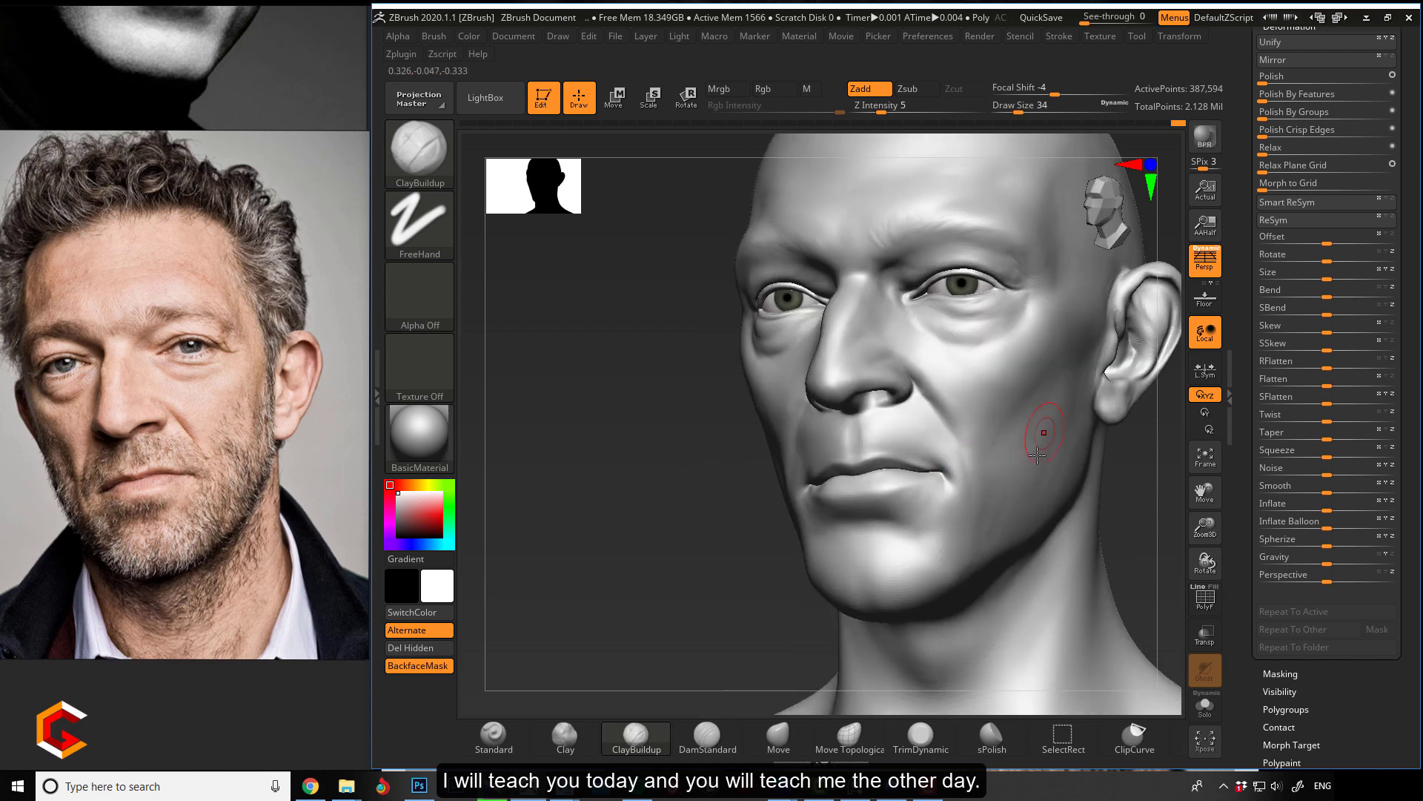
key("shift")
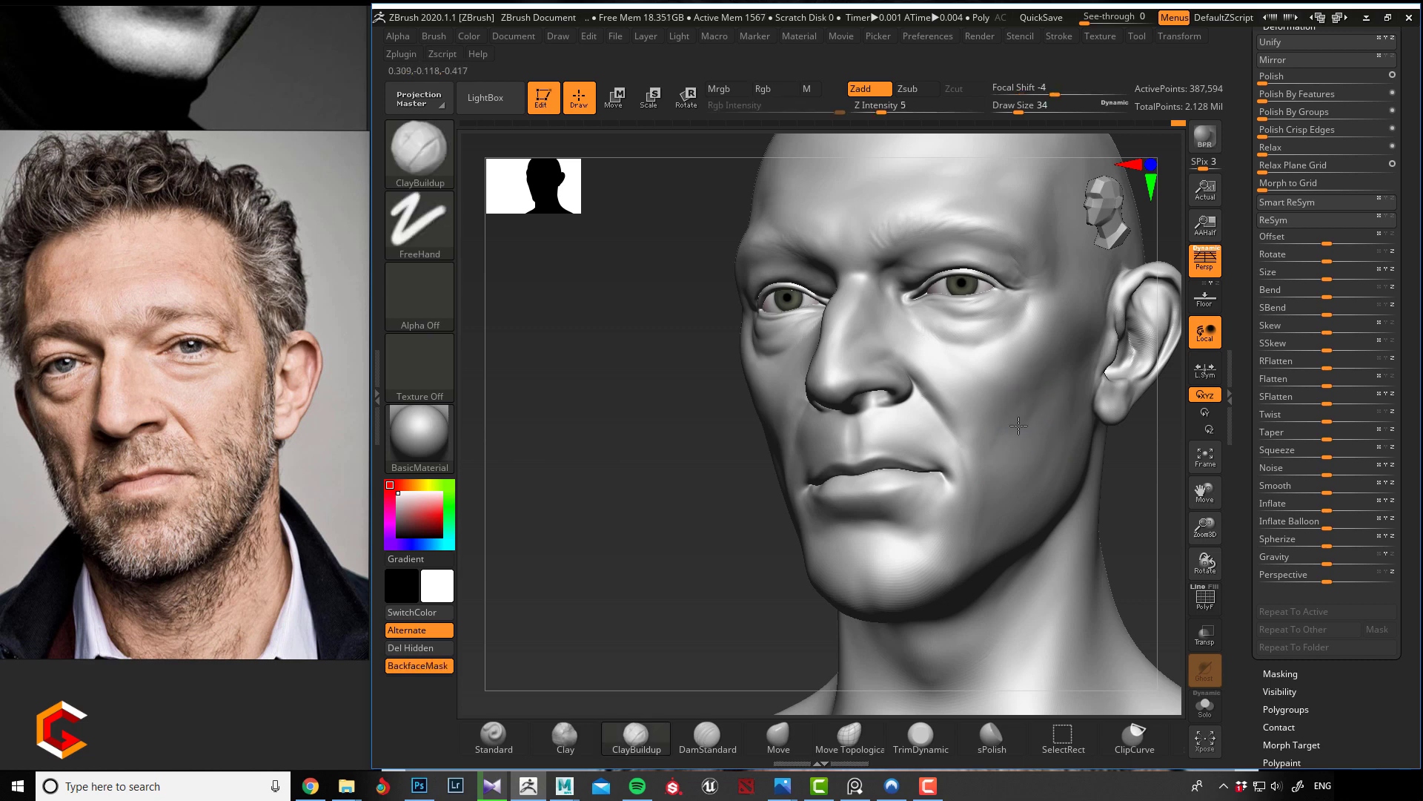
key("shift")
key("shift")
key("shift")
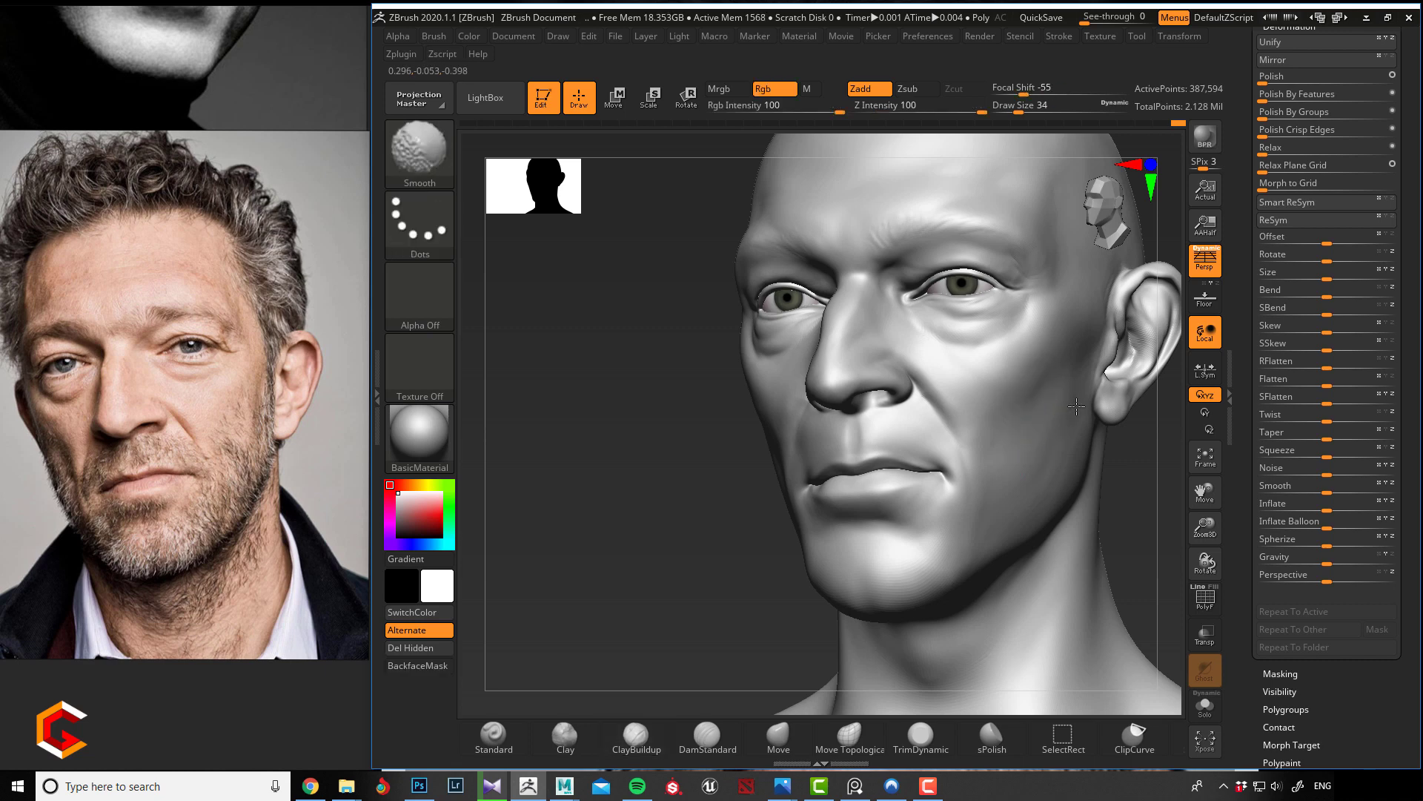
- Refine the opposite cheek beside the mouth corner with the ClayBuildup brush at draw sizes 26 and 30, smoothing the surface
mouse_move(664, 441)
left_mouse_down()
mouse_move(670, 479)
mouse_move(685, 480)
mouse_move(667, 502)
mouse_move(680, 521)
mouse_move(812, 458)
left_mouse_up()
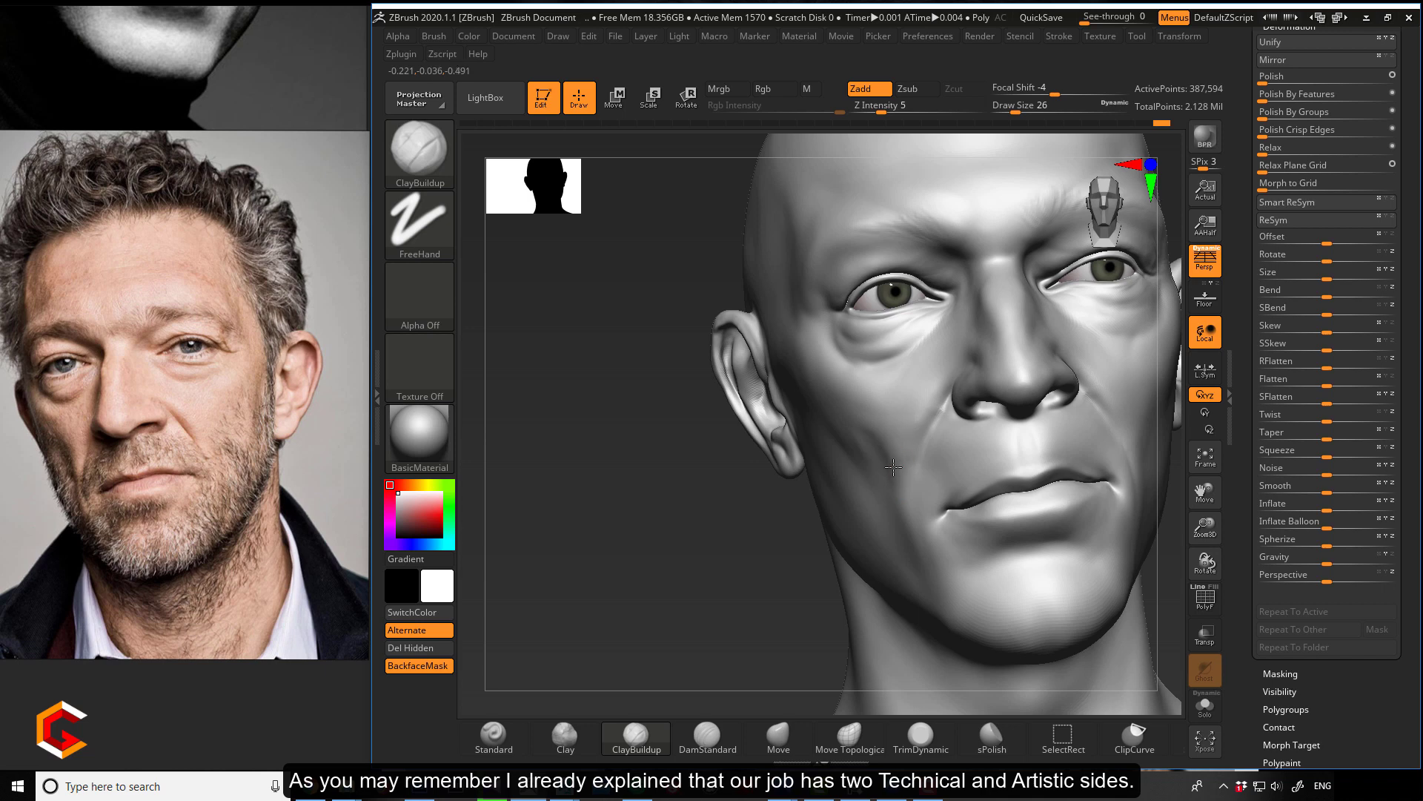
key("shift")
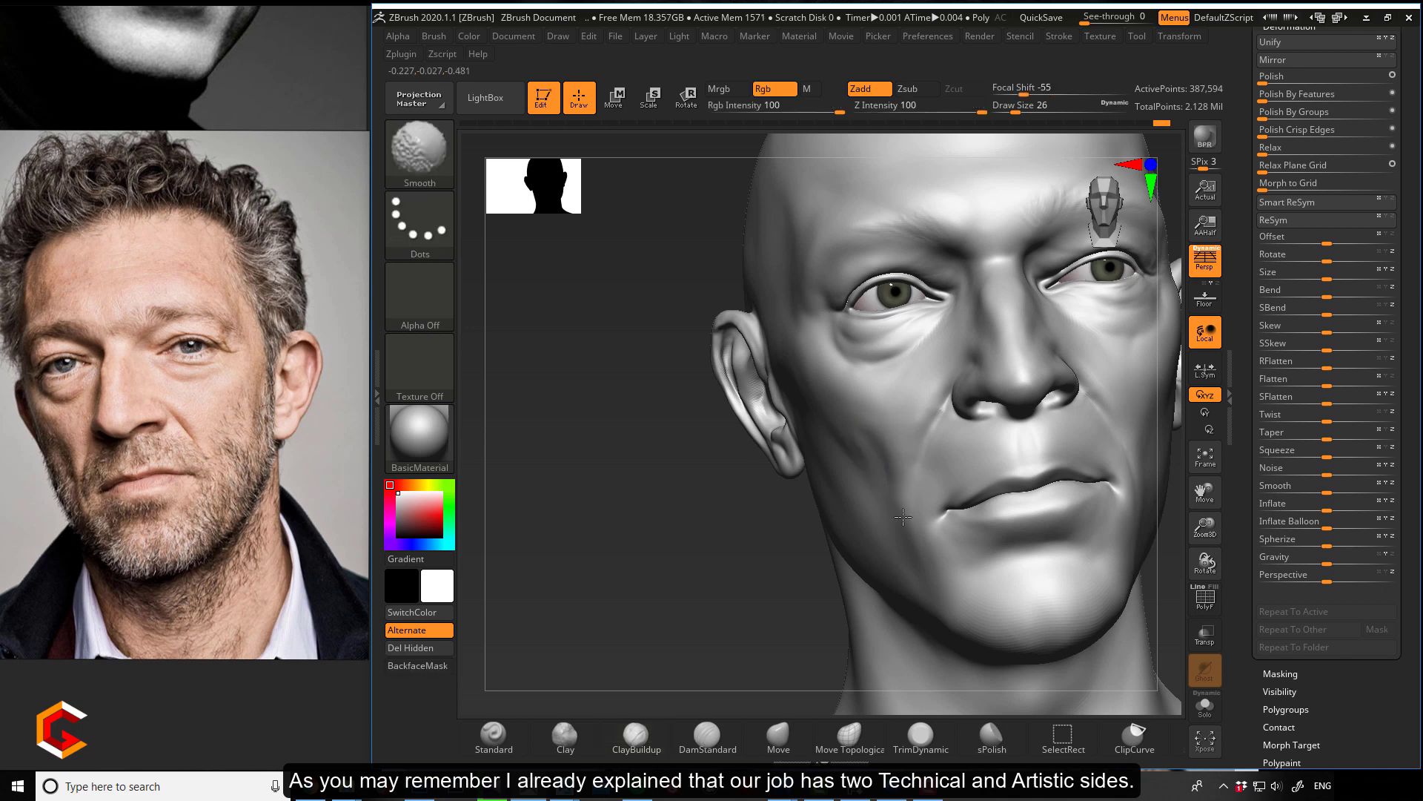
mouse_move(696, 521)
left_mouse_down()
mouse_move(750, 499)
mouse_move(830, 498)
left_mouse_up()
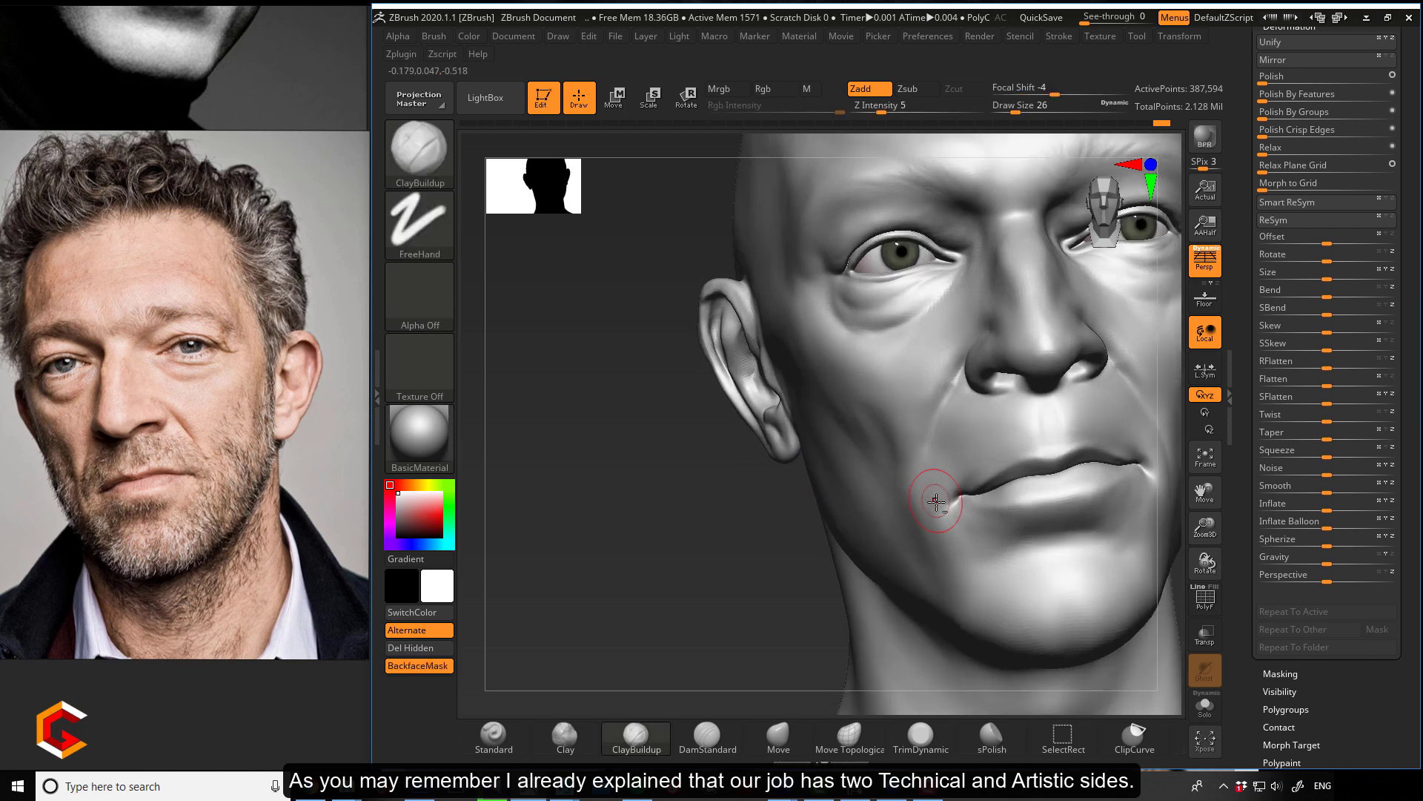
mouse_move(930, 508)
left_mouse_down("alt")
mouse_move(931, 472)
mouse_move(934, 488)
left_mouse_up("alt")
key("bracketright")
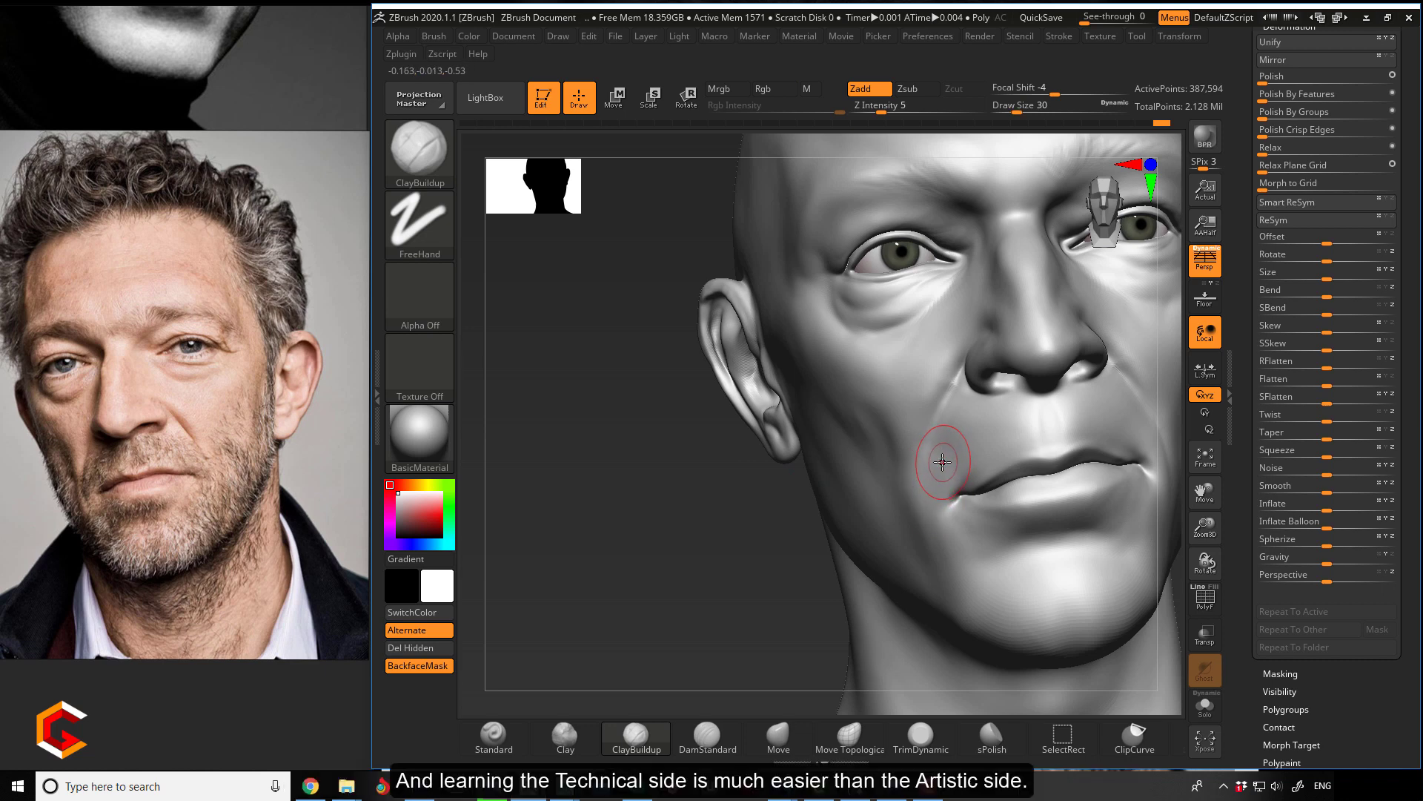
- Carve the fold around the opposite mouth corner down from the cheek with the DamStandard brush at draw size 18
left_click(707, 735)
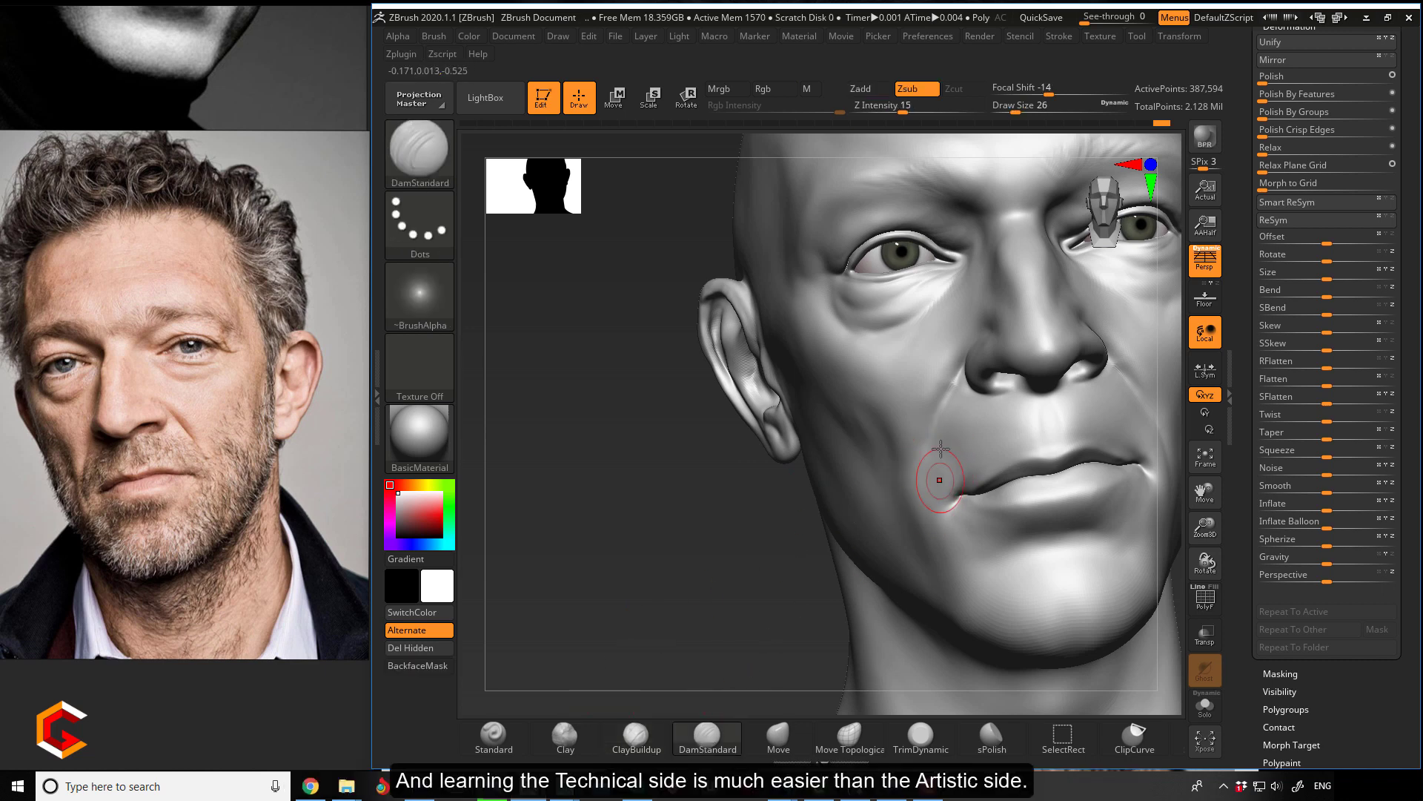
key("bracketleft")
key("bracketleft")
key("bracketleft")
left_click_drag(933, 434, 926, 445)
left_click_drag(919, 467, 923, 504)
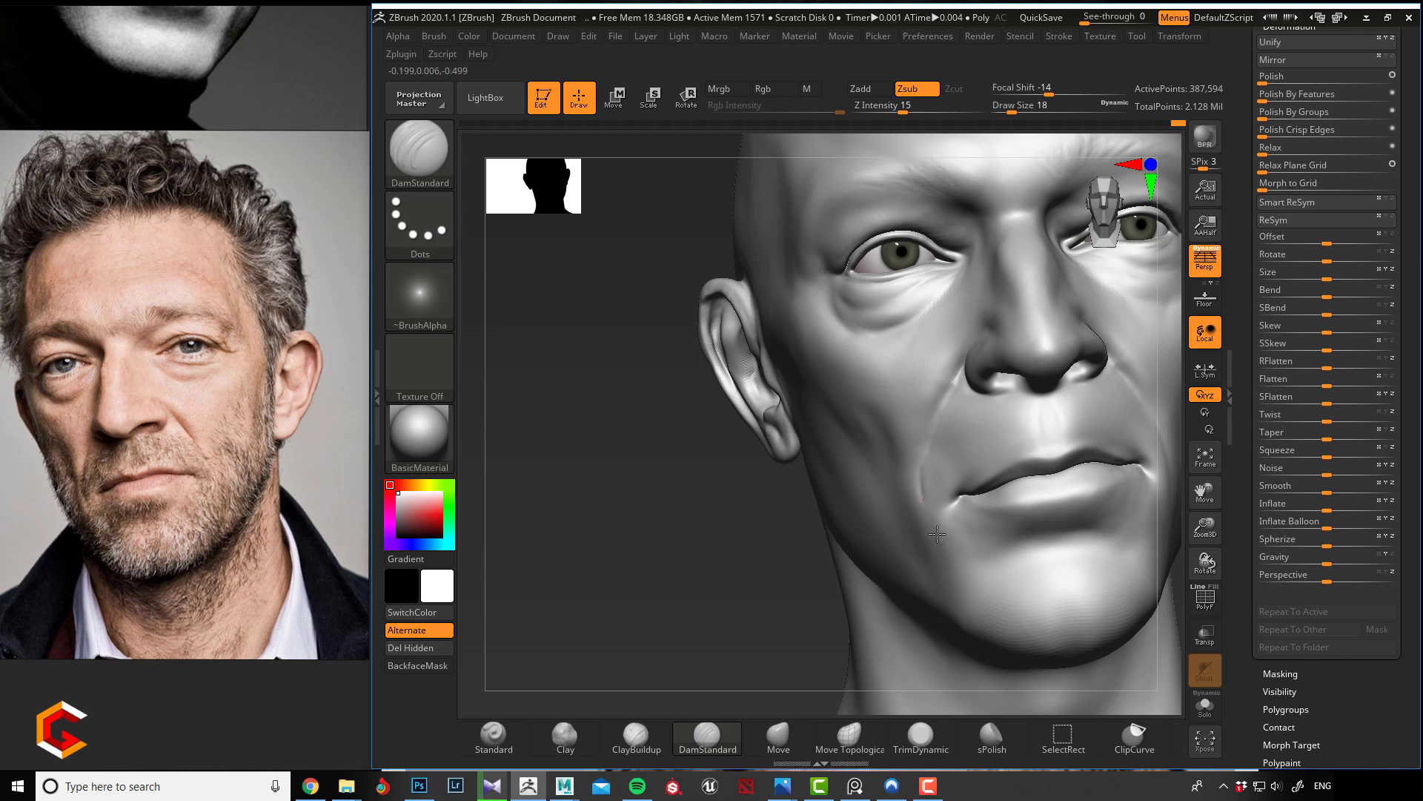
key("bracketleft")
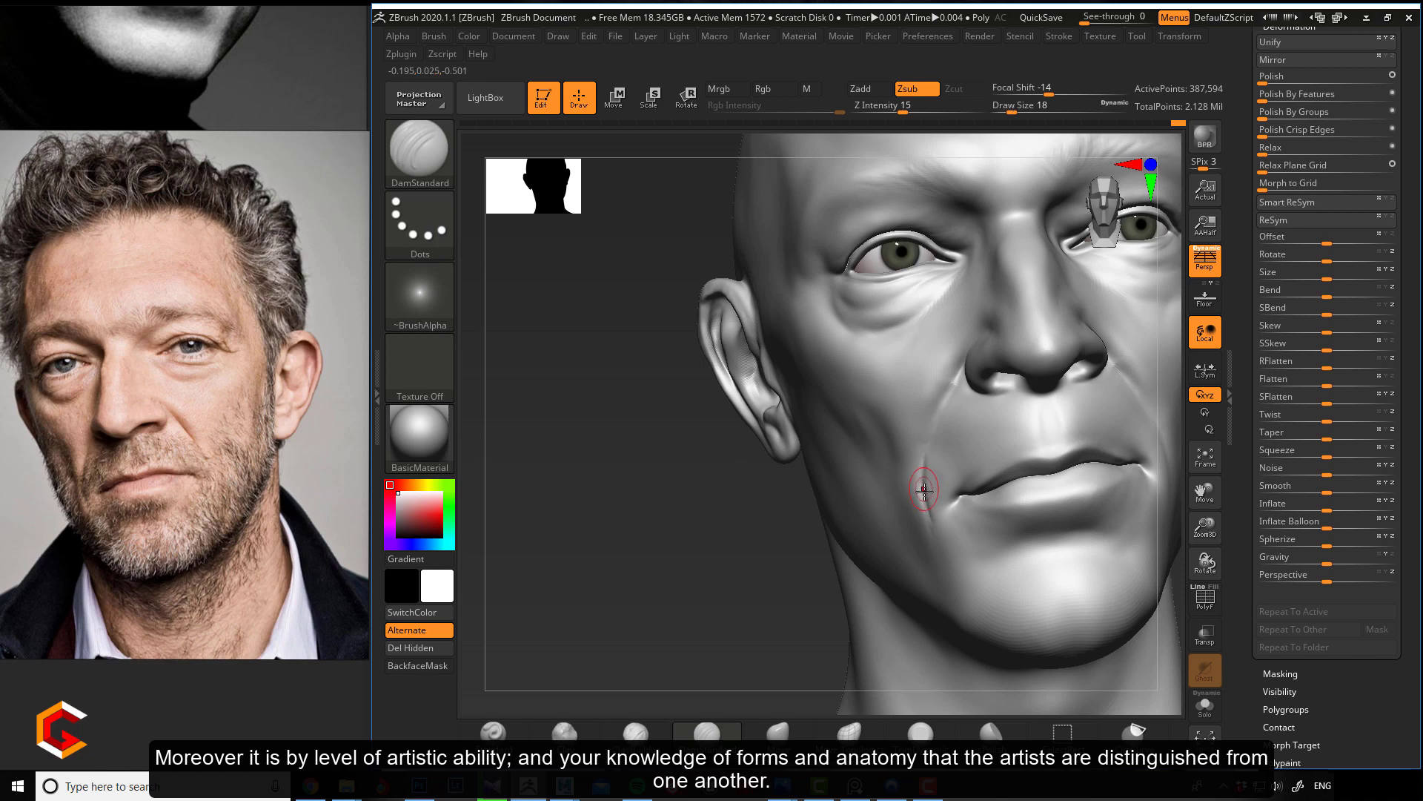
- Soften the carved fold around the opposite mouth corner with the ClayBuildup brush at draw size 18 and the Smooth brush
left_click(635, 733)
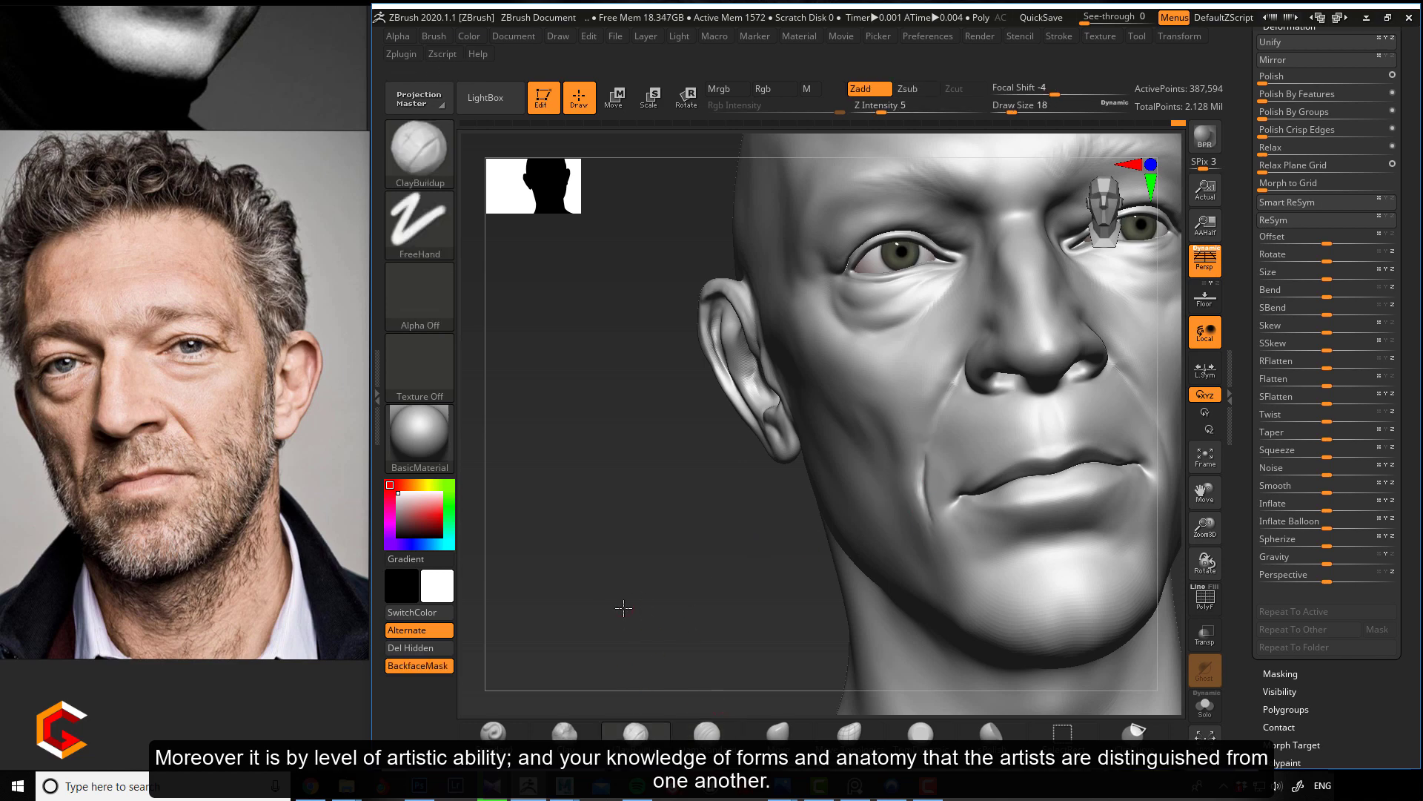
right_click_drag(623, 607, 784, 564, "ctrl")
left_click_drag(927, 504, 931, 447, "shift")
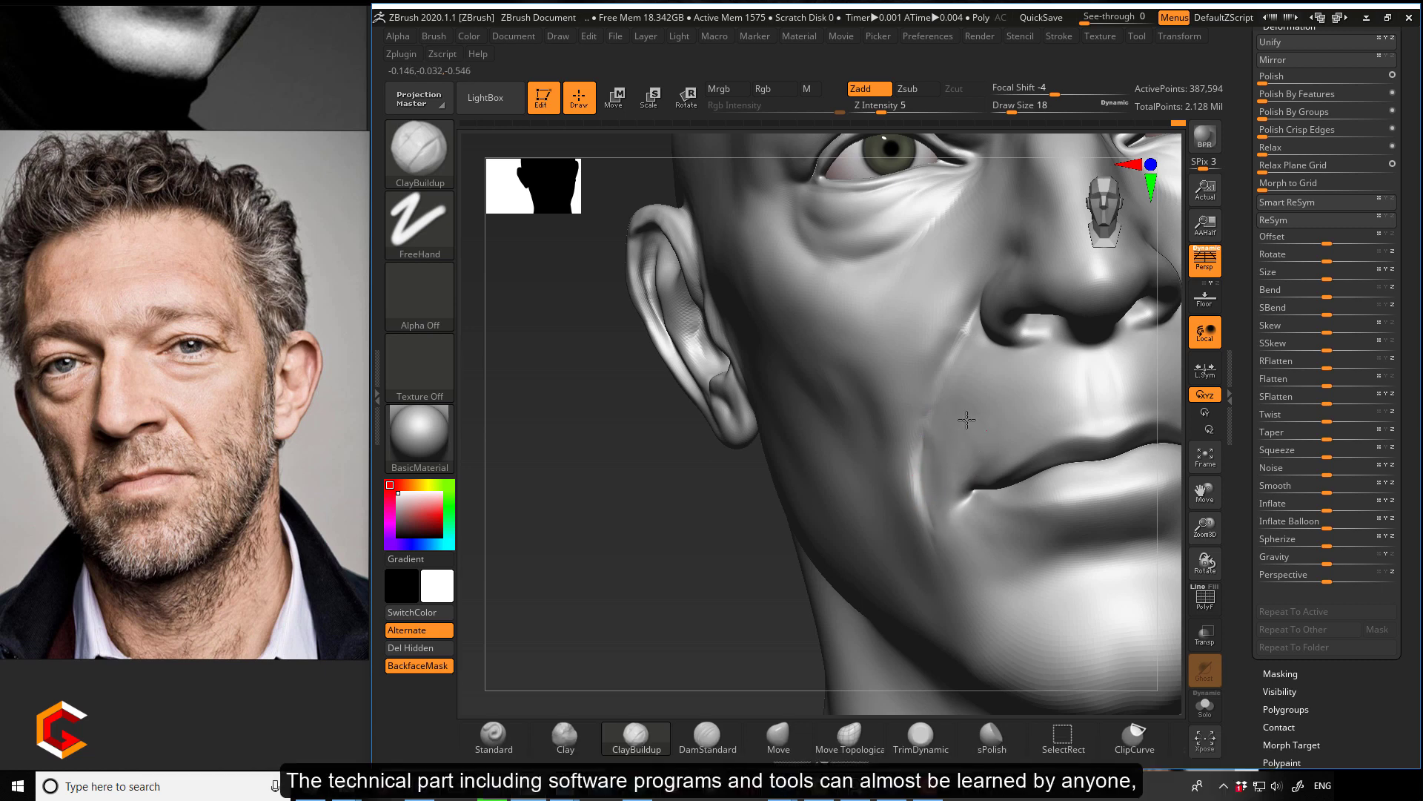
key("shift")
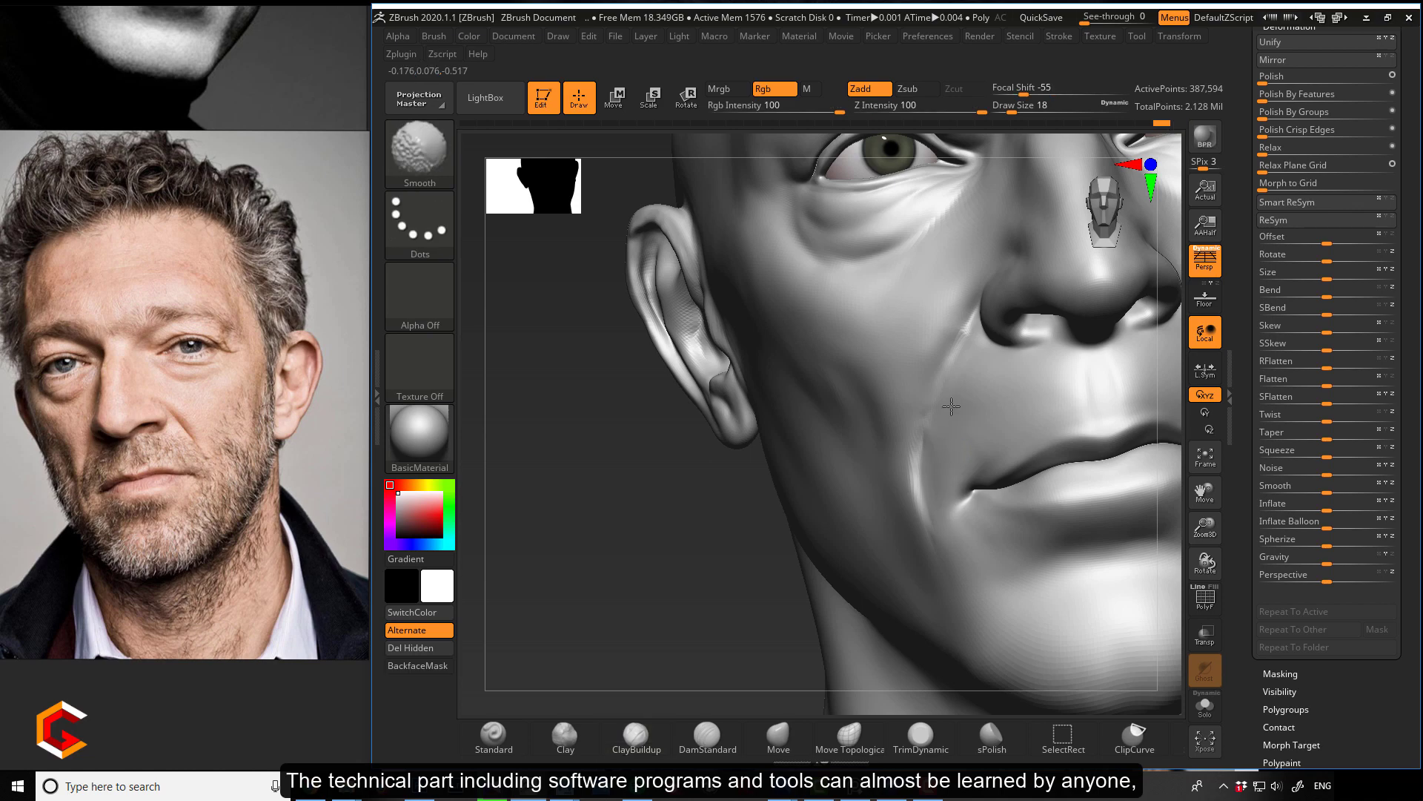
left_click_drag(940, 492, 952, 550, "shift")
- Reshape the outer cheek and the fold beside the mouth corner with the Move brush at draw sizes 22 and 30, smoothing the fold
mouse_move(680, 549)
left_mouse_down()
mouse_move(648, 563)
mouse_move(662, 568)
left_mouse_up()
left_click_drag(620, 508, 680, 593, "alt")
left_click(768, 725)
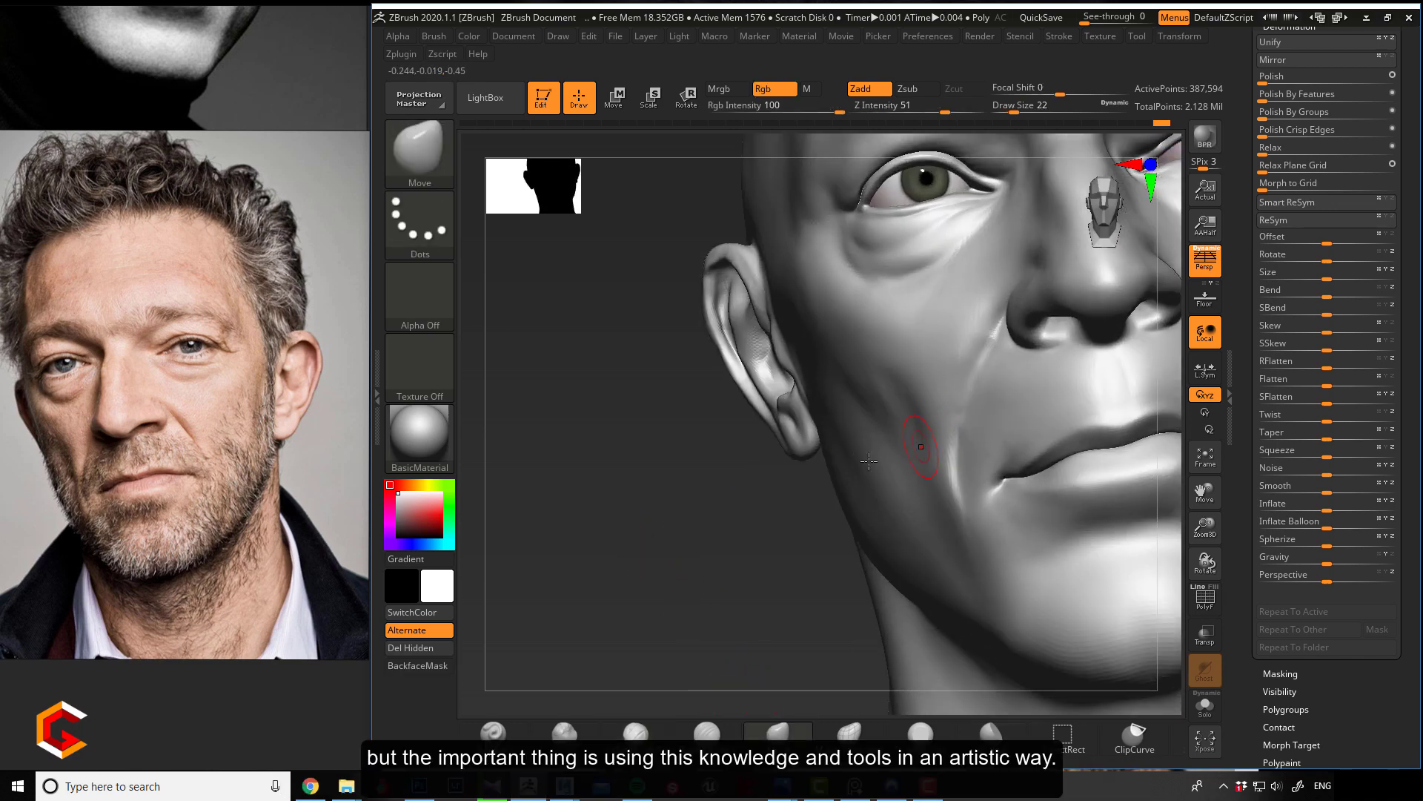
key("bracketright")
left_click_drag(724, 469, 940, 421)
key("bracketright")
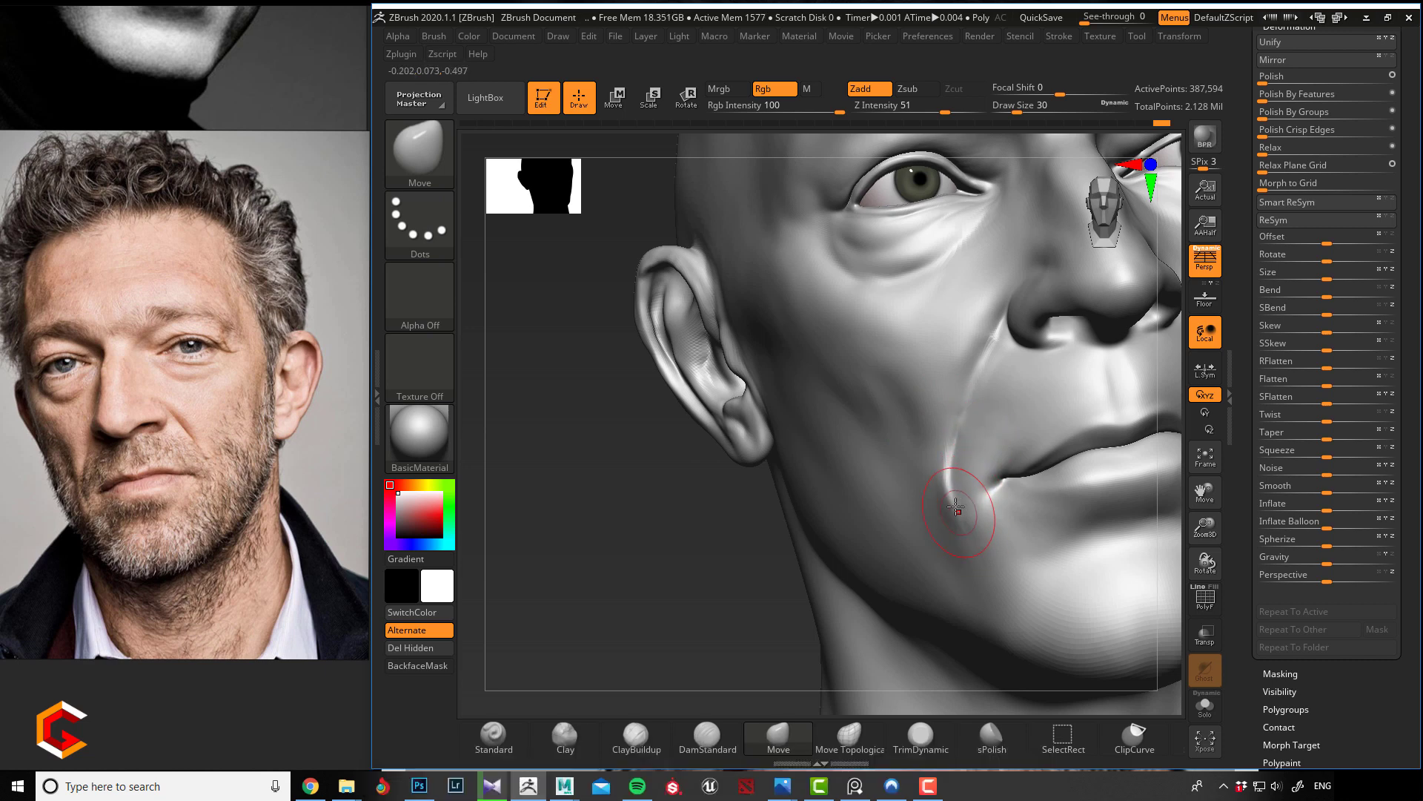
mouse_move(955, 485)
left_mouse_down("shift")
mouse_move(960, 496)
mouse_move(992, 422)
left_mouse_up("shift")
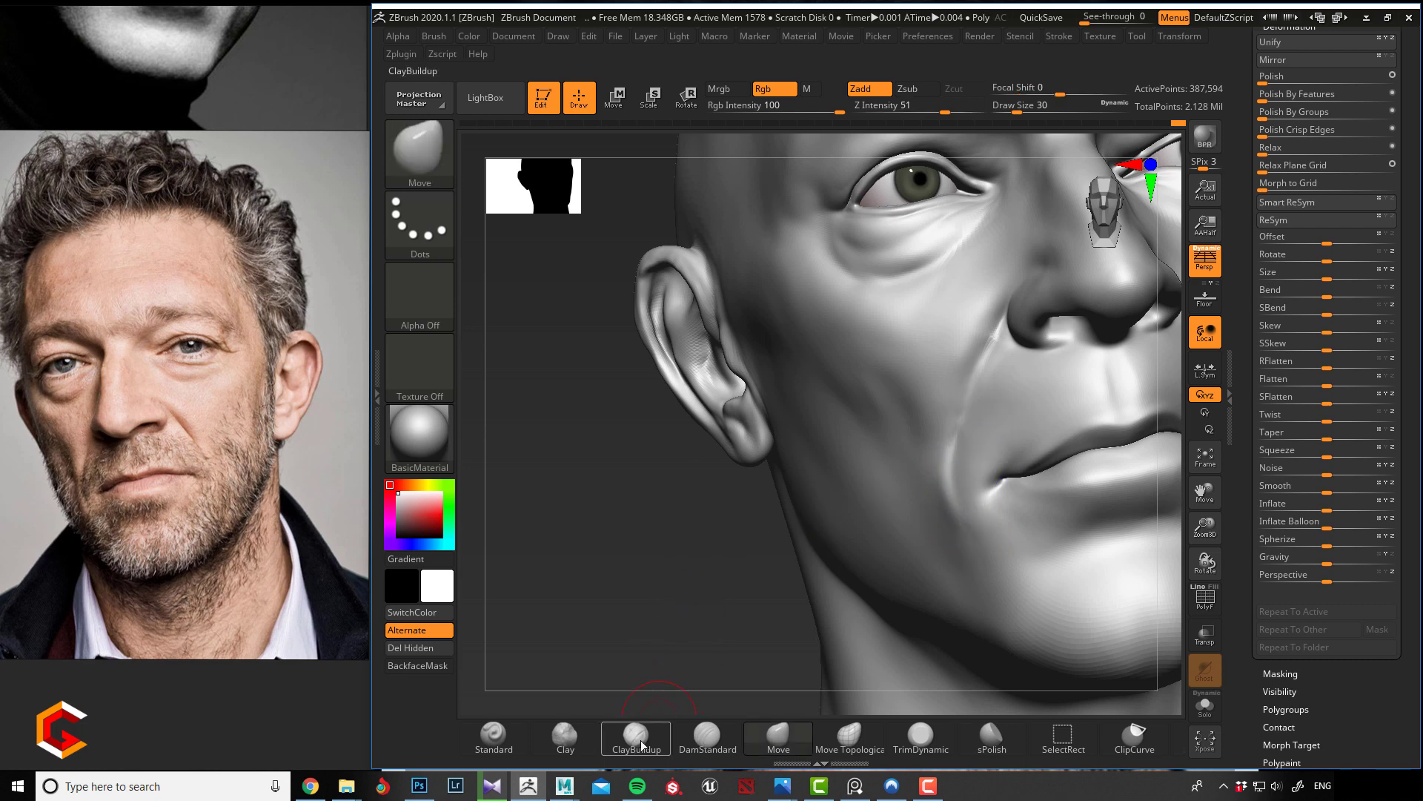
- Refine the area between the cheek fold and the mouth corner with the ClayBuildup brush at draw size 18, smoothing the surface
left_click(636, 734)
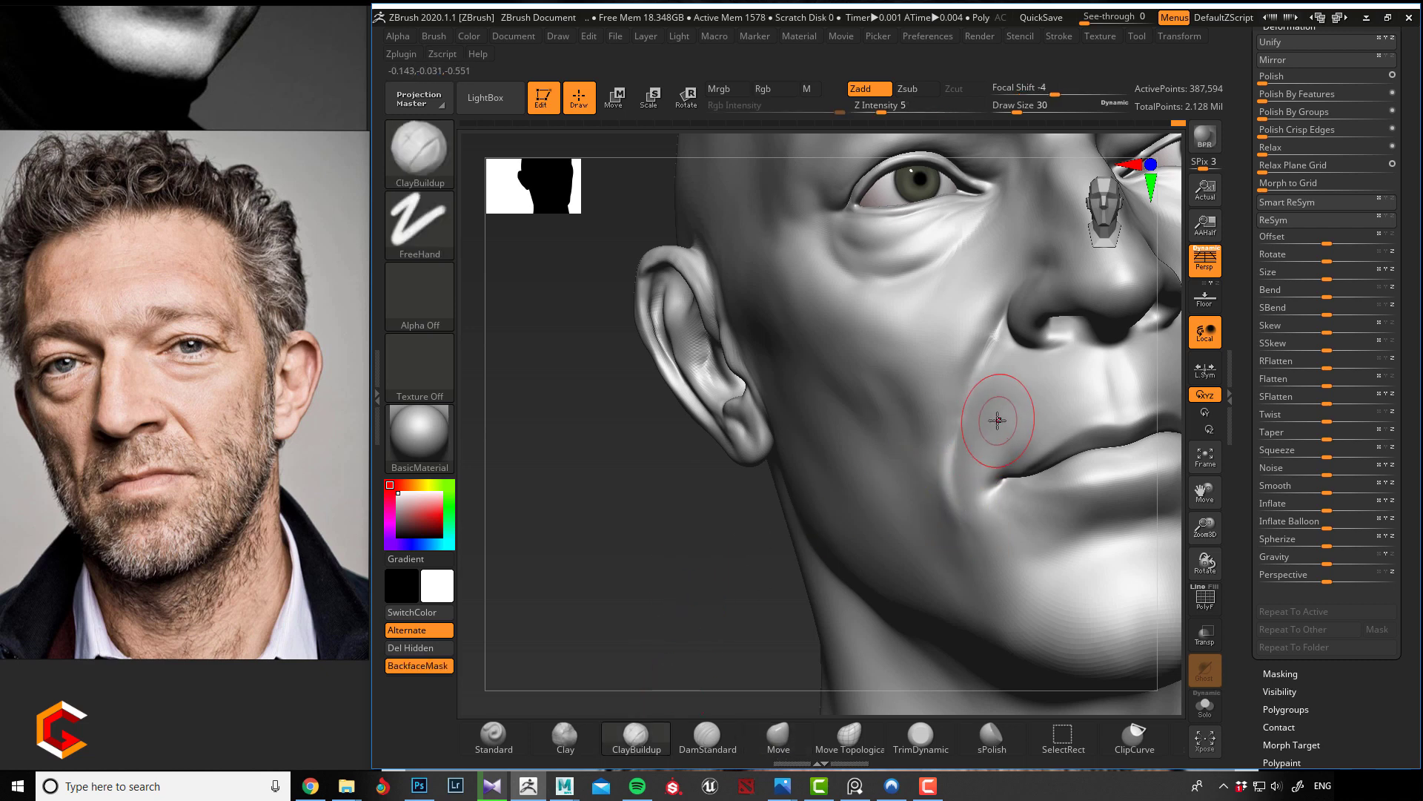
key("[")
key("shift")
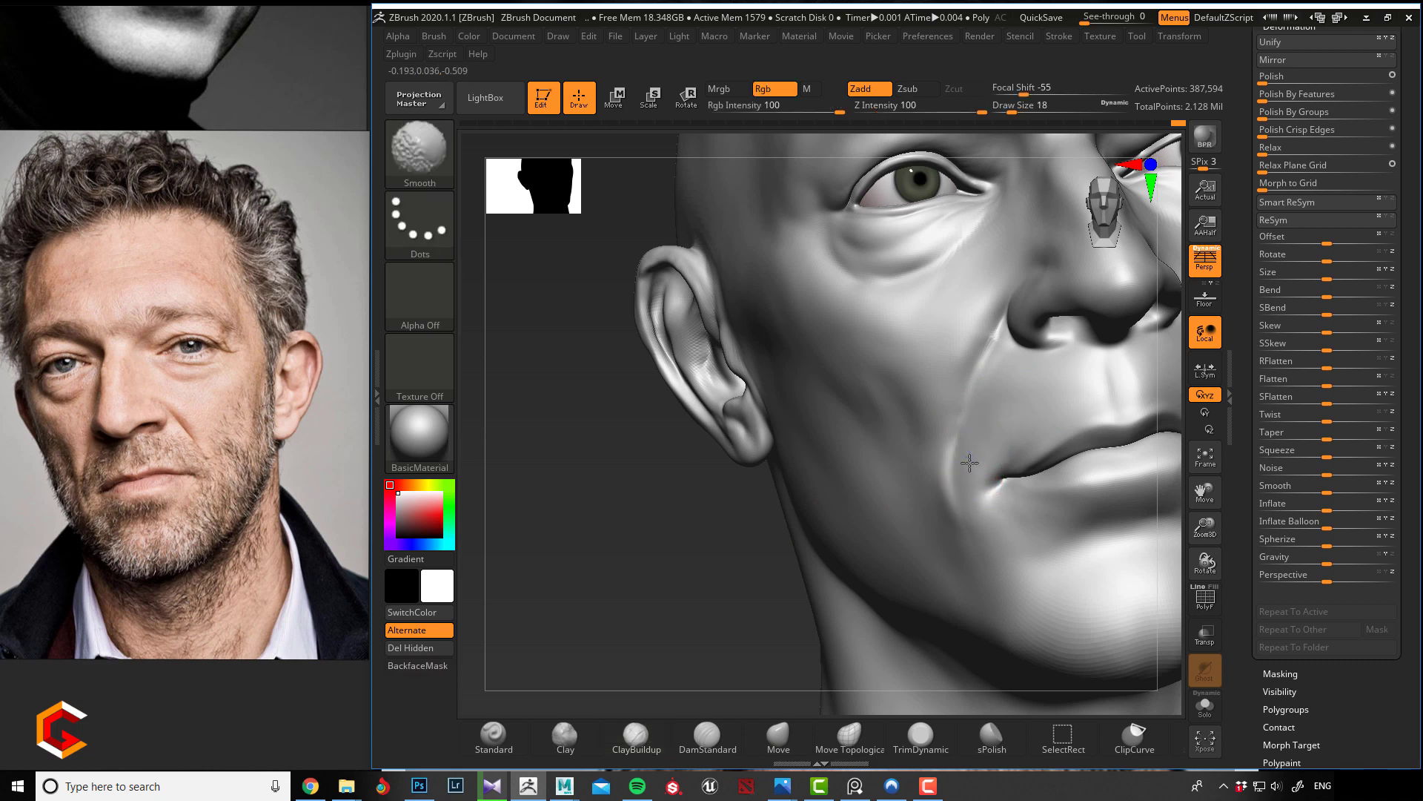
mouse_move(1014, 414)
left_mouse_down("shift")
mouse_move(1003, 457)
mouse_move(982, 470)
left_mouse_up("shift")
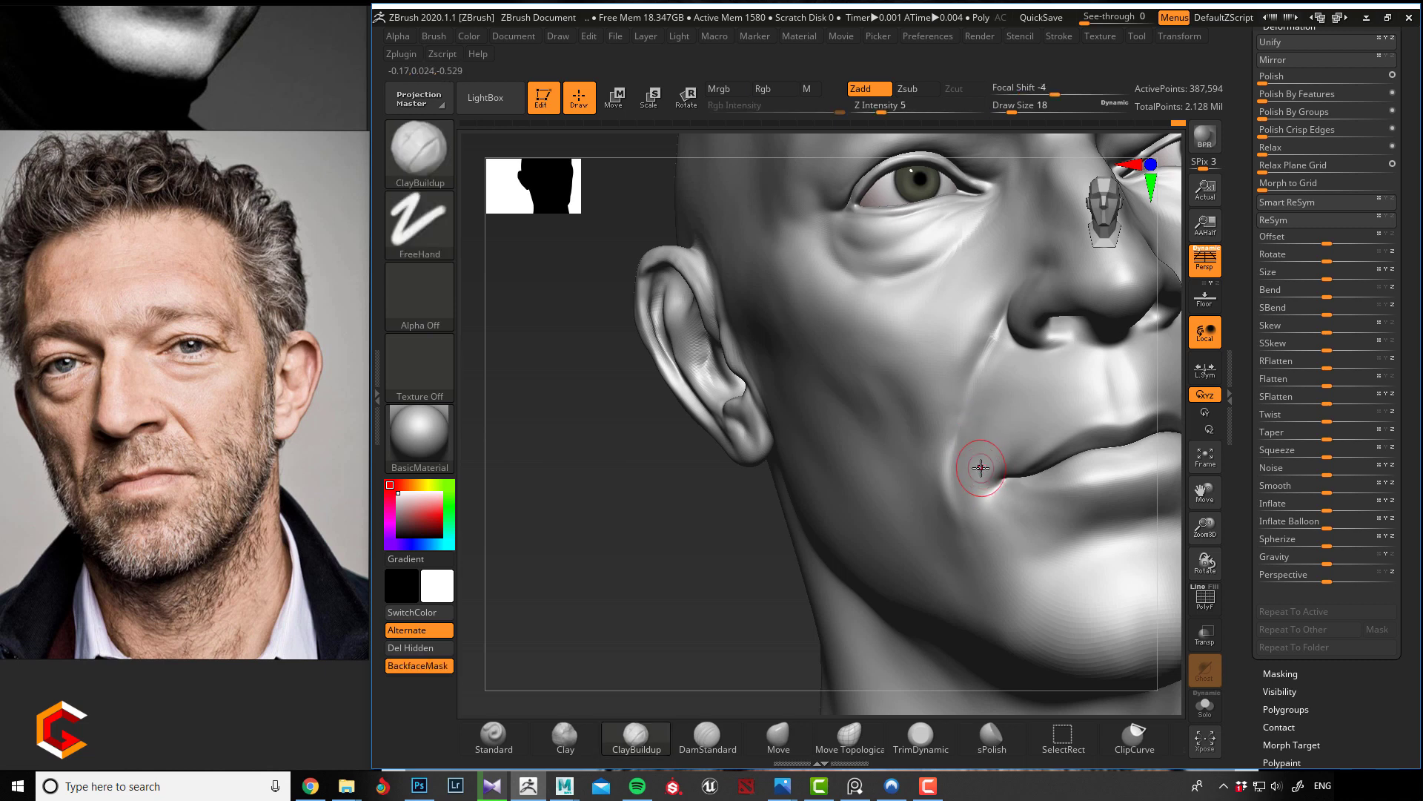
key("ctrl")
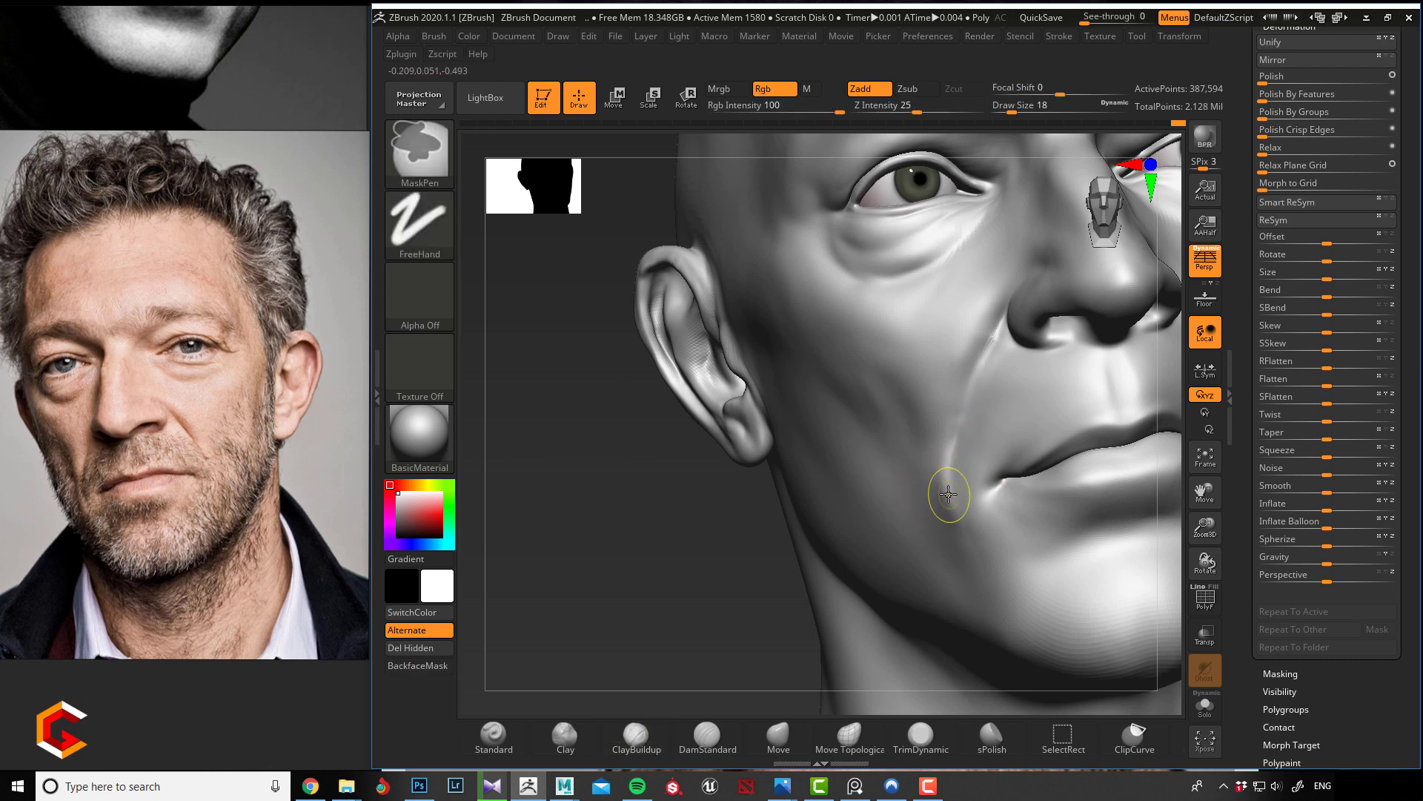
- Define the fold running down past the mouth corner toward the jaw with the ClayBuildup brush at draw size 18 and smooth it
mouse_move(941, 467)
left_mouse_down("shift")
mouse_move(958, 517)
mouse_move(964, 443)
mouse_move(971, 527)
left_mouse_up("shift")
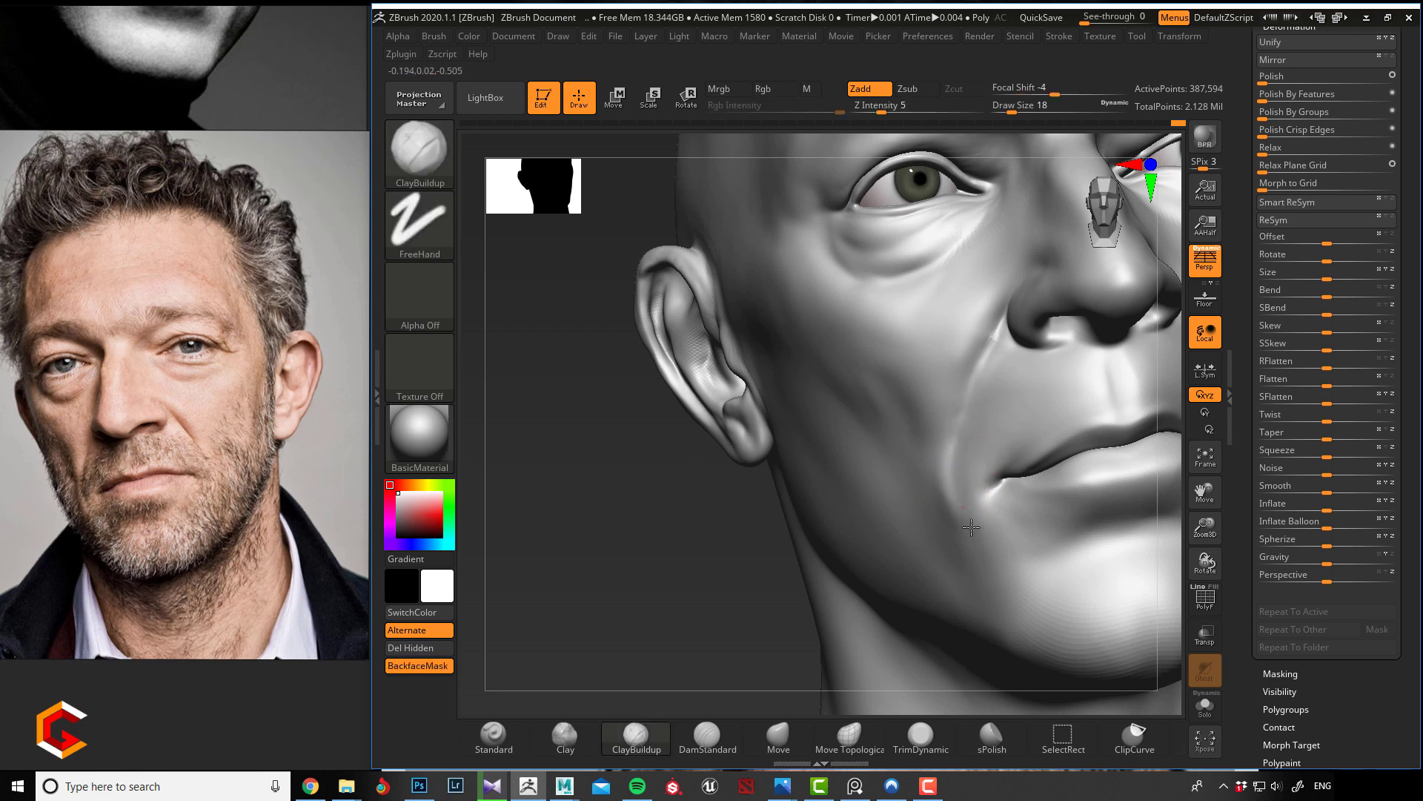
left_click_drag(948, 462, 958, 523)
key("bracketright")
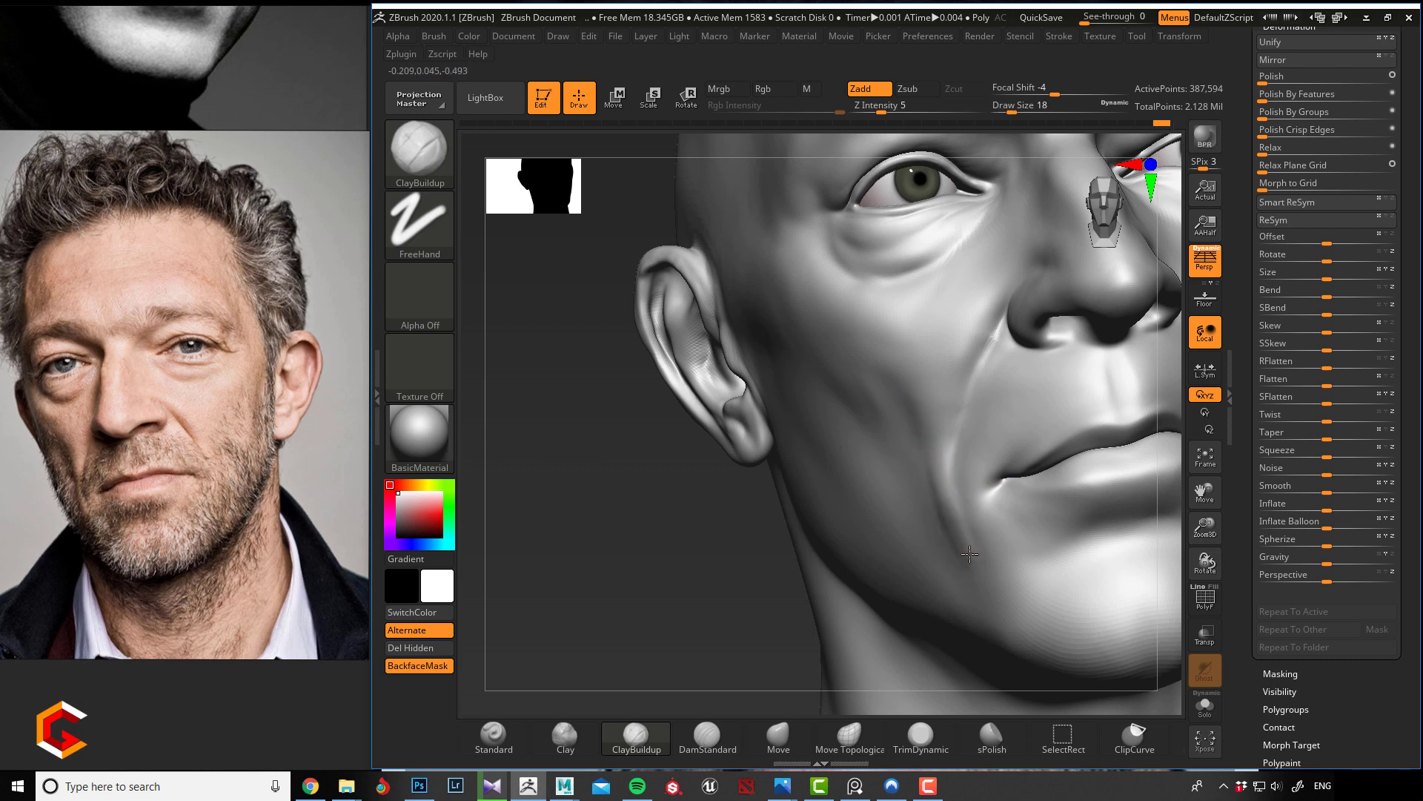
key("shift")
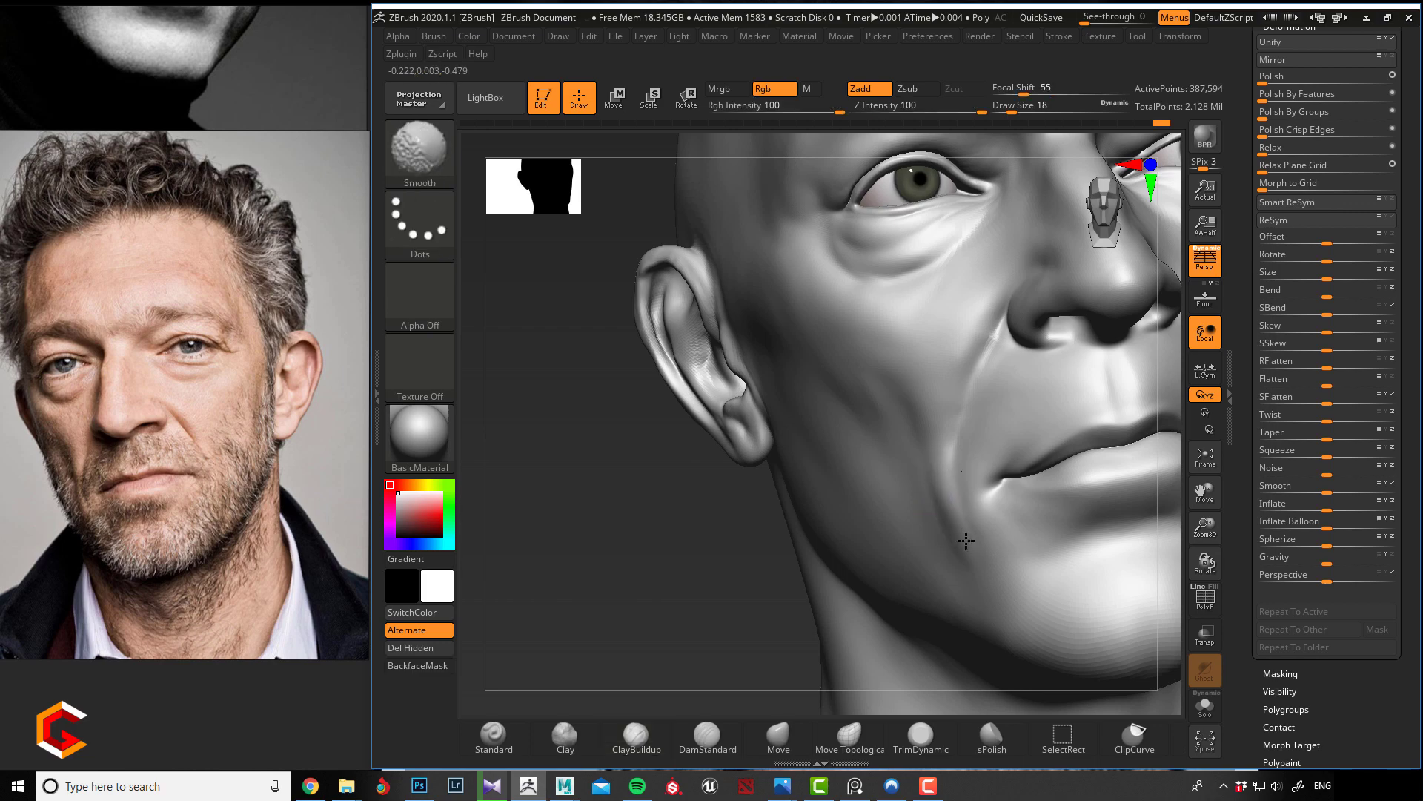
- Choose the Move brush and recall the stored Cust1 ZAppLink view of the head
mouse_move(632, 457)
left_mouse_down("alt")
mouse_move(671, 496)
mouse_move(657, 509)
mouse_move(705, 519)
mouse_move(694, 526)
mouse_move(720, 503)
mouse_move(674, 534)
mouse_move(706, 588)
mouse_move(740, 530)
left_mouse_up("alt")
left_click(779, 732)
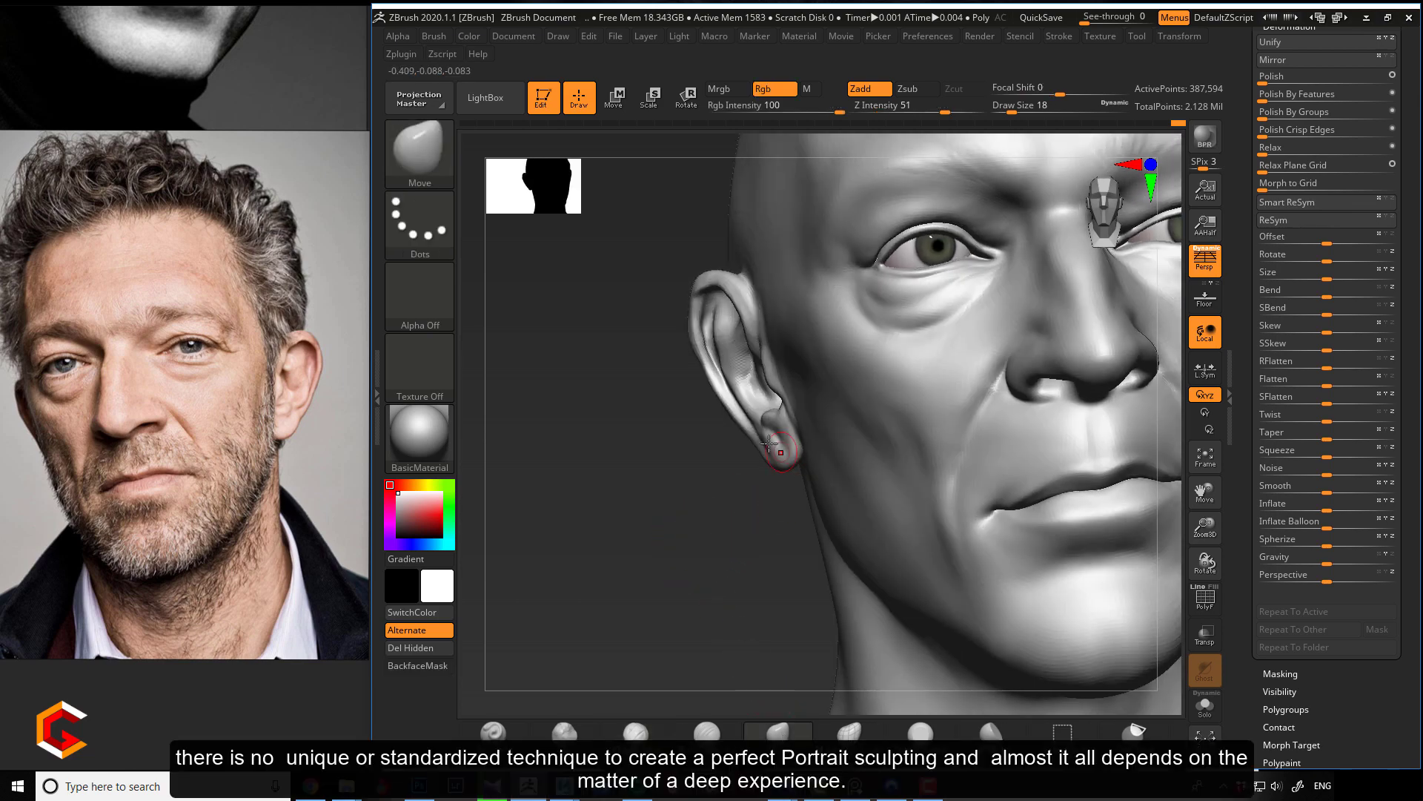
left_click(472, 37)
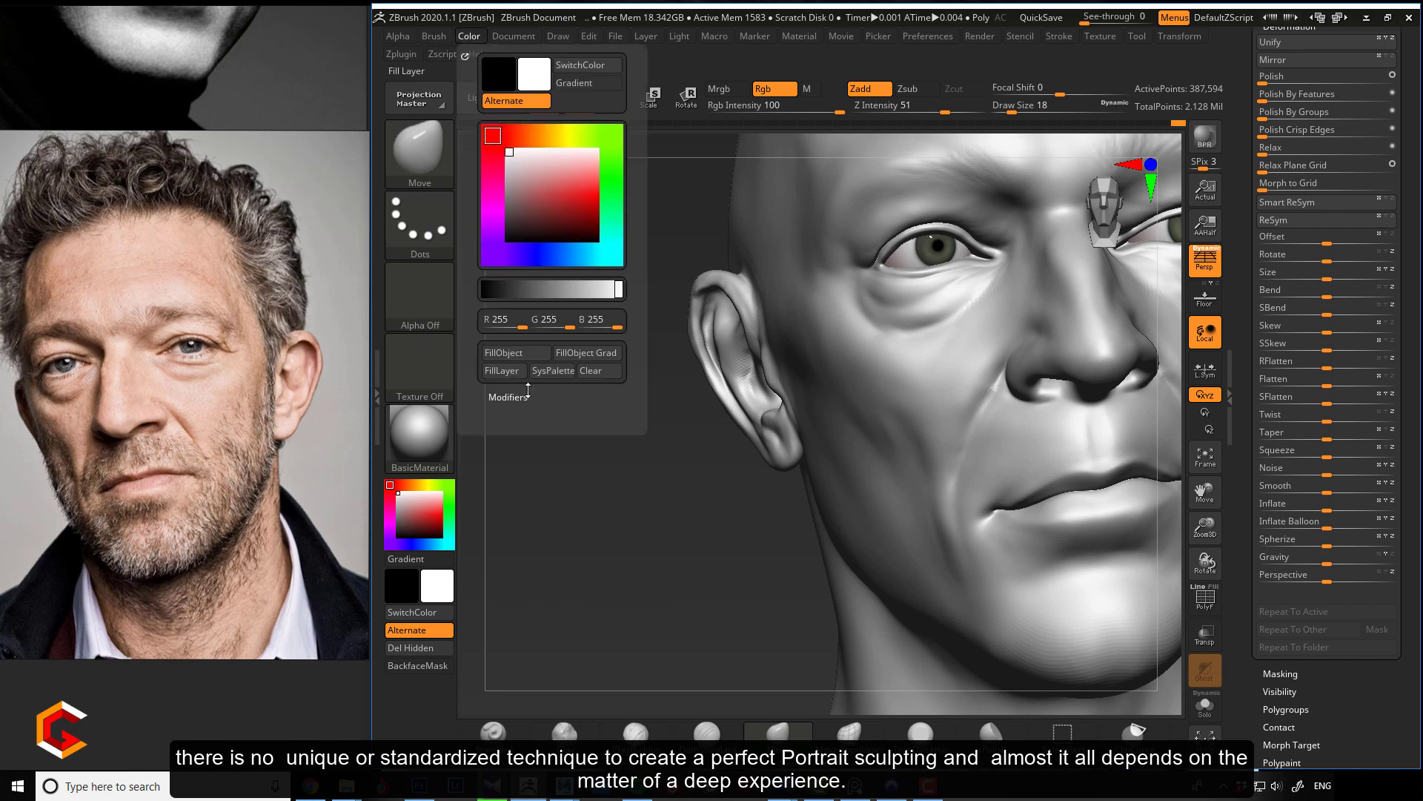
left_click(516, 36)
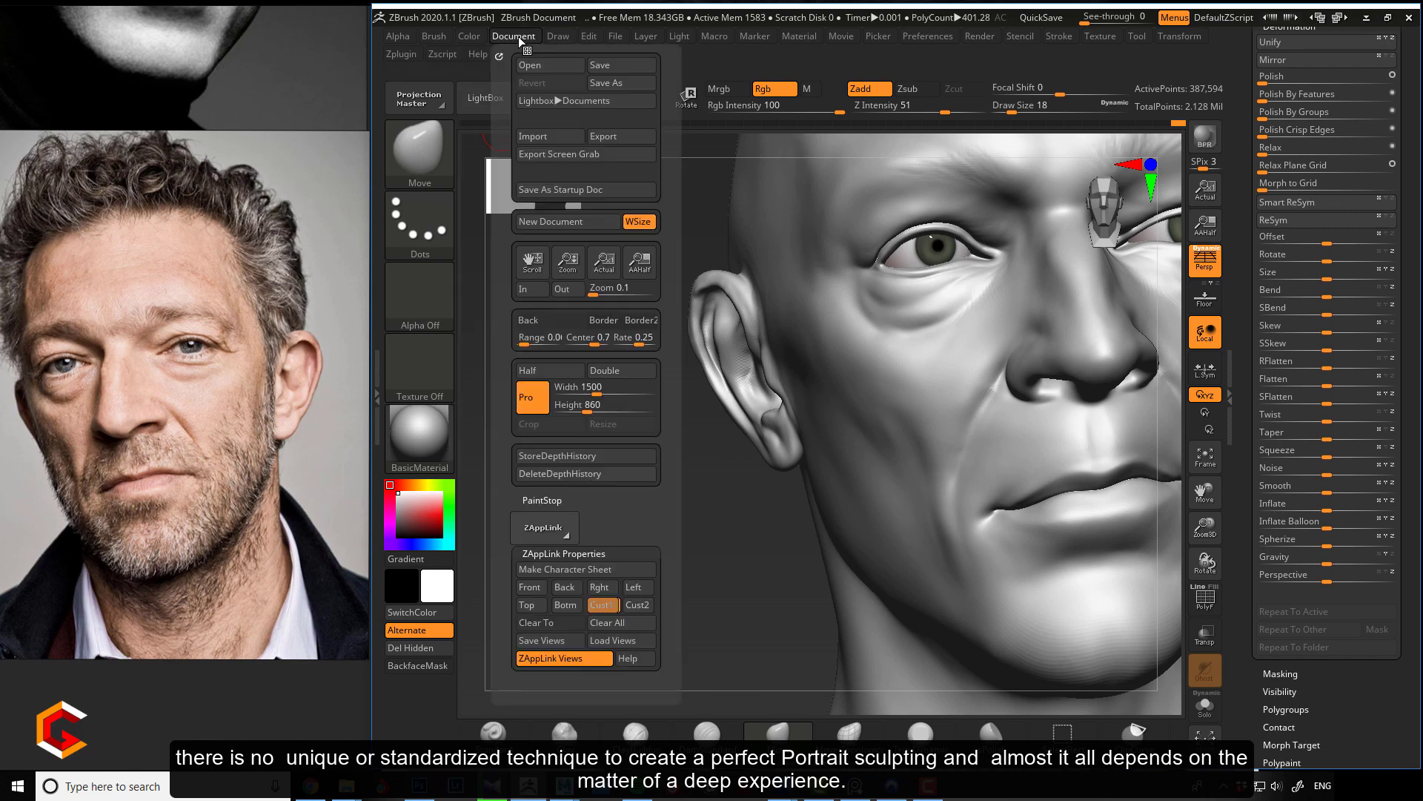
left_click(609, 607)
- Switch to the Photos window, zoom out and position the reference portrait to show the whole head, and return to ZBrush
key("alt+Tab")
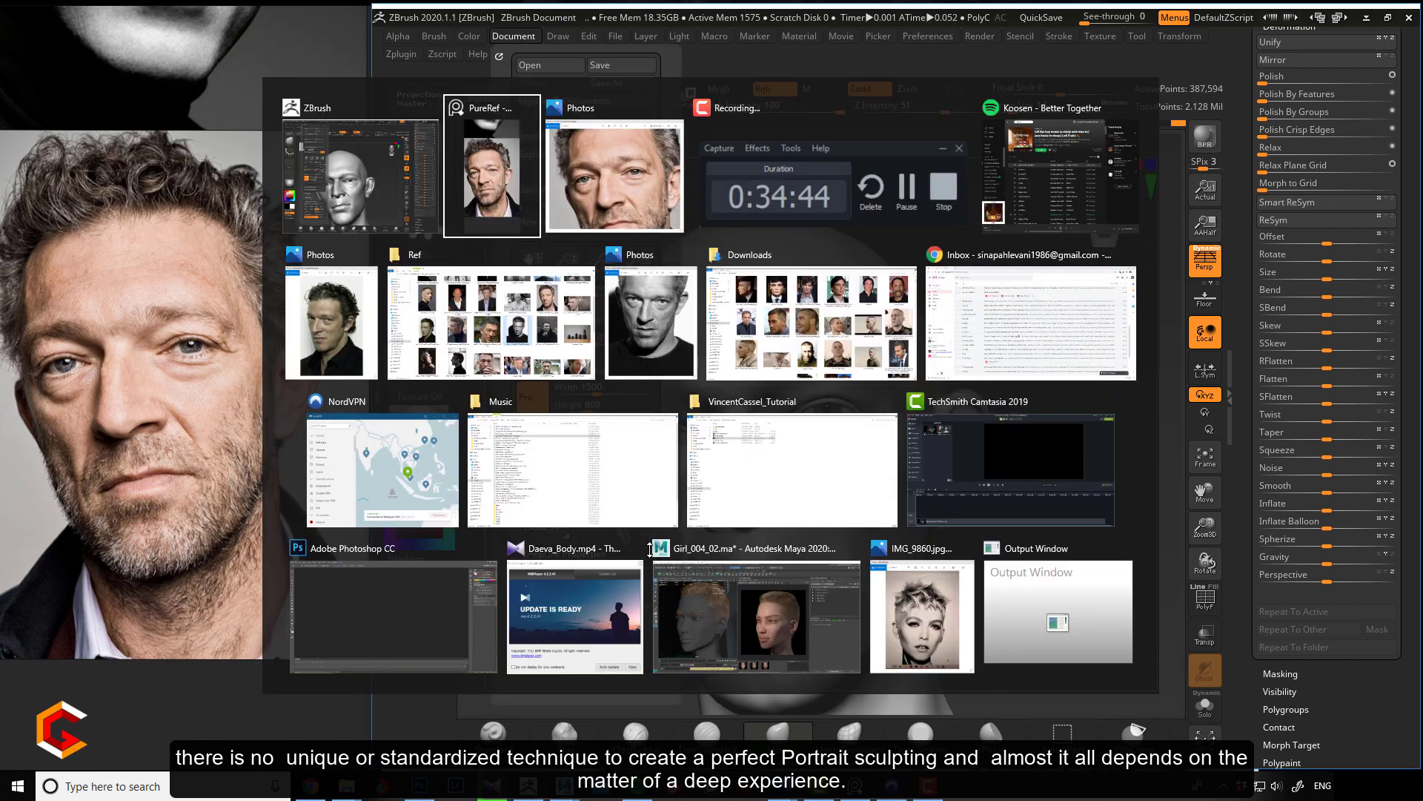
key("alt+Tab")
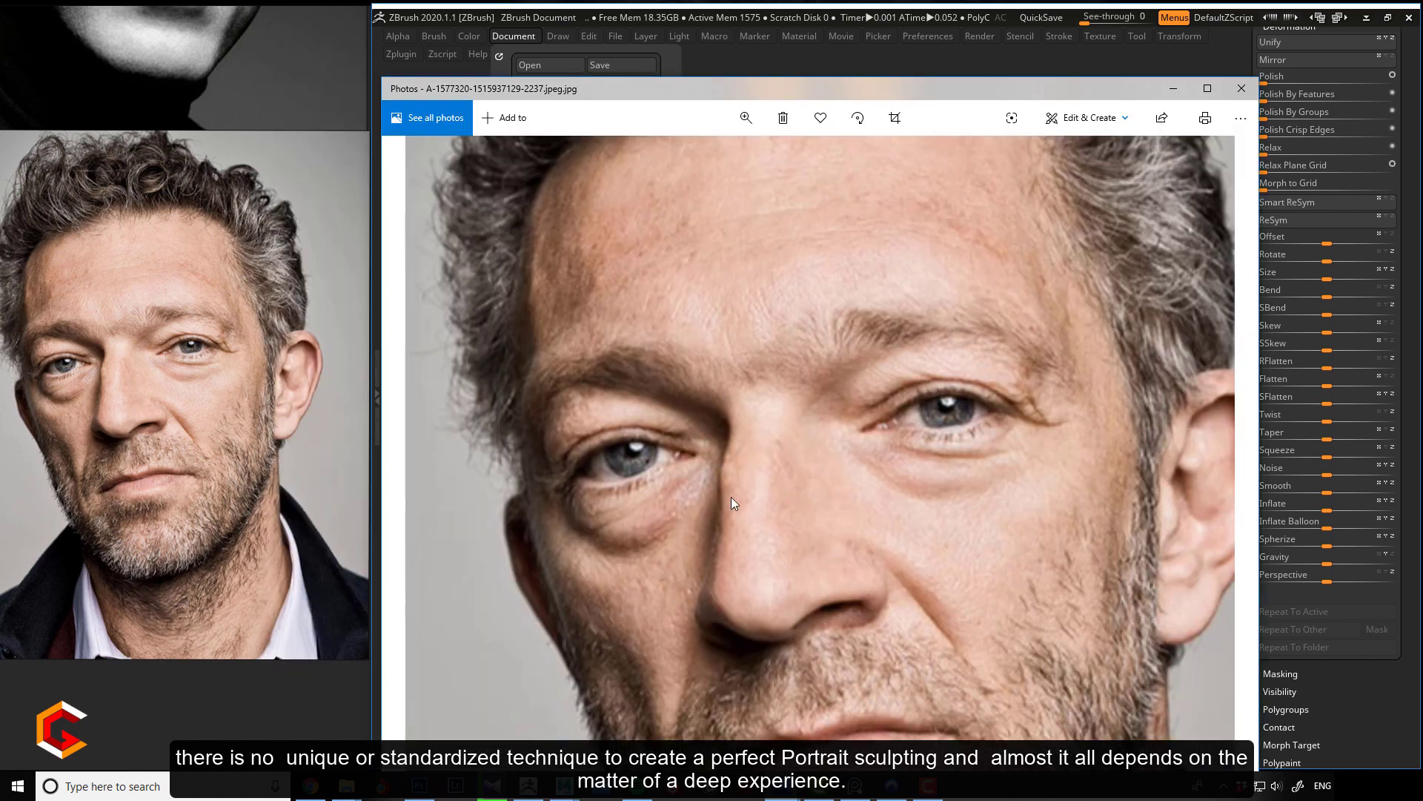
scroll(740, 497, "down", 3)
left_click_drag(754, 528, 765, 449)
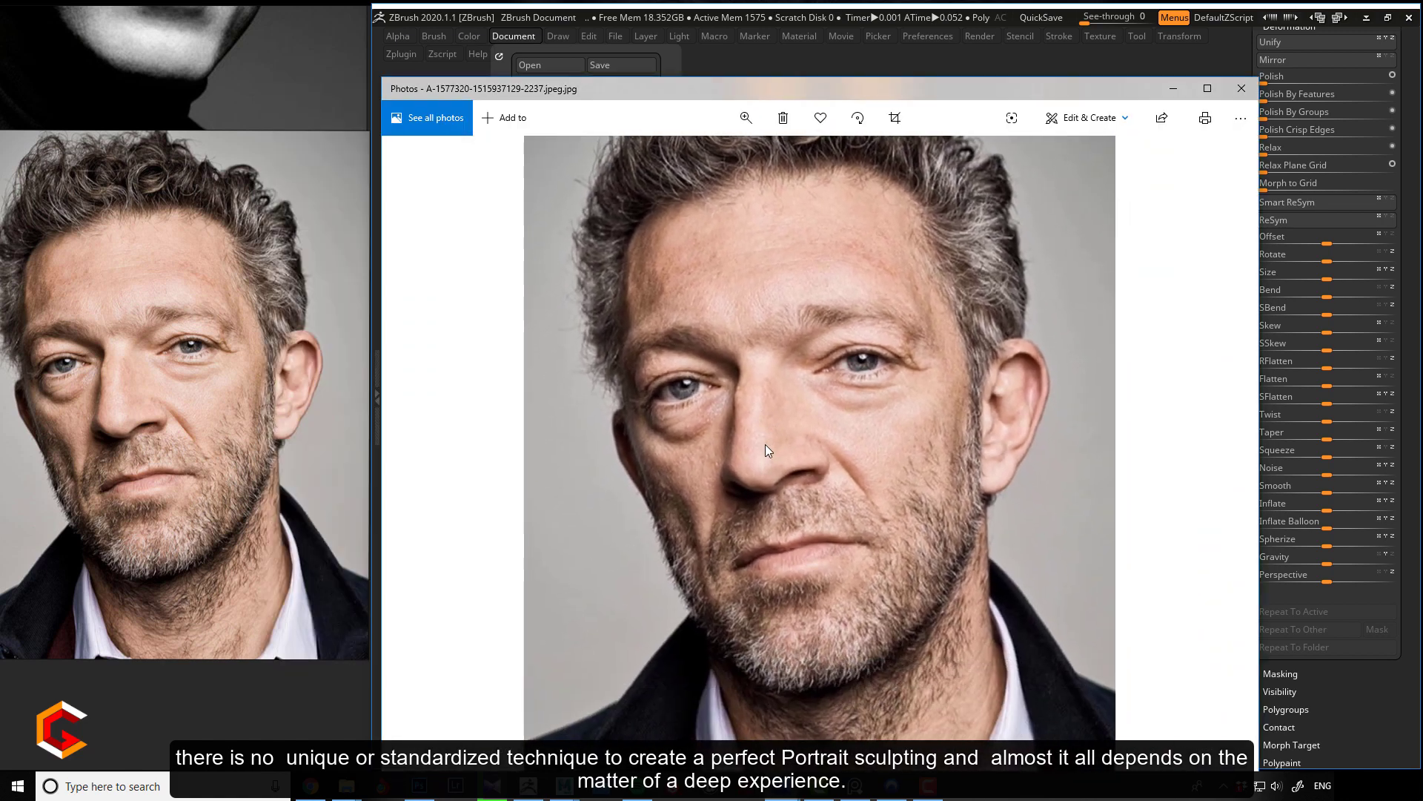
left_click(989, 3)
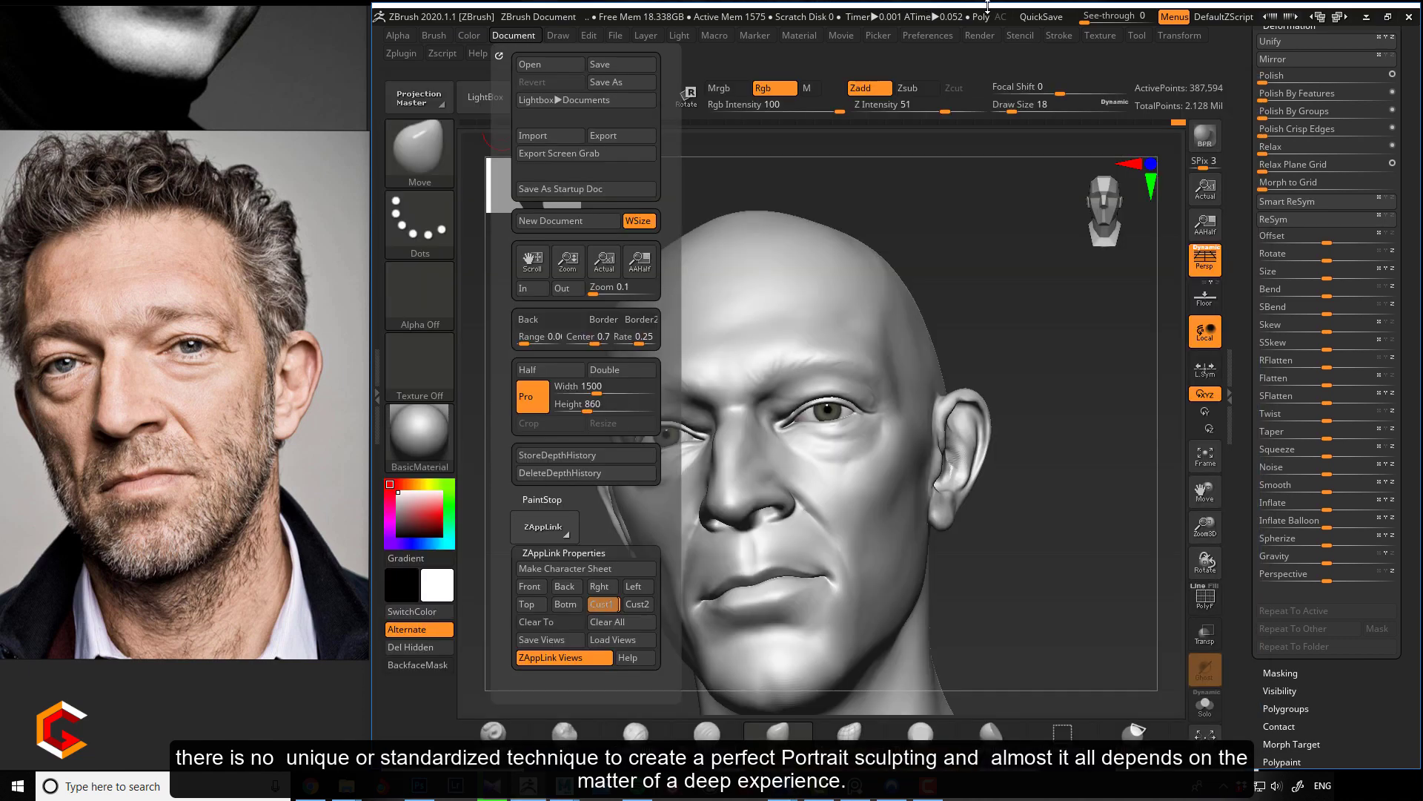
- Set See-through to 44, align the head with the reference photo, and check the overlay with the wireframe briefly shown
left_click_drag(1088, 17, 1112, 17)
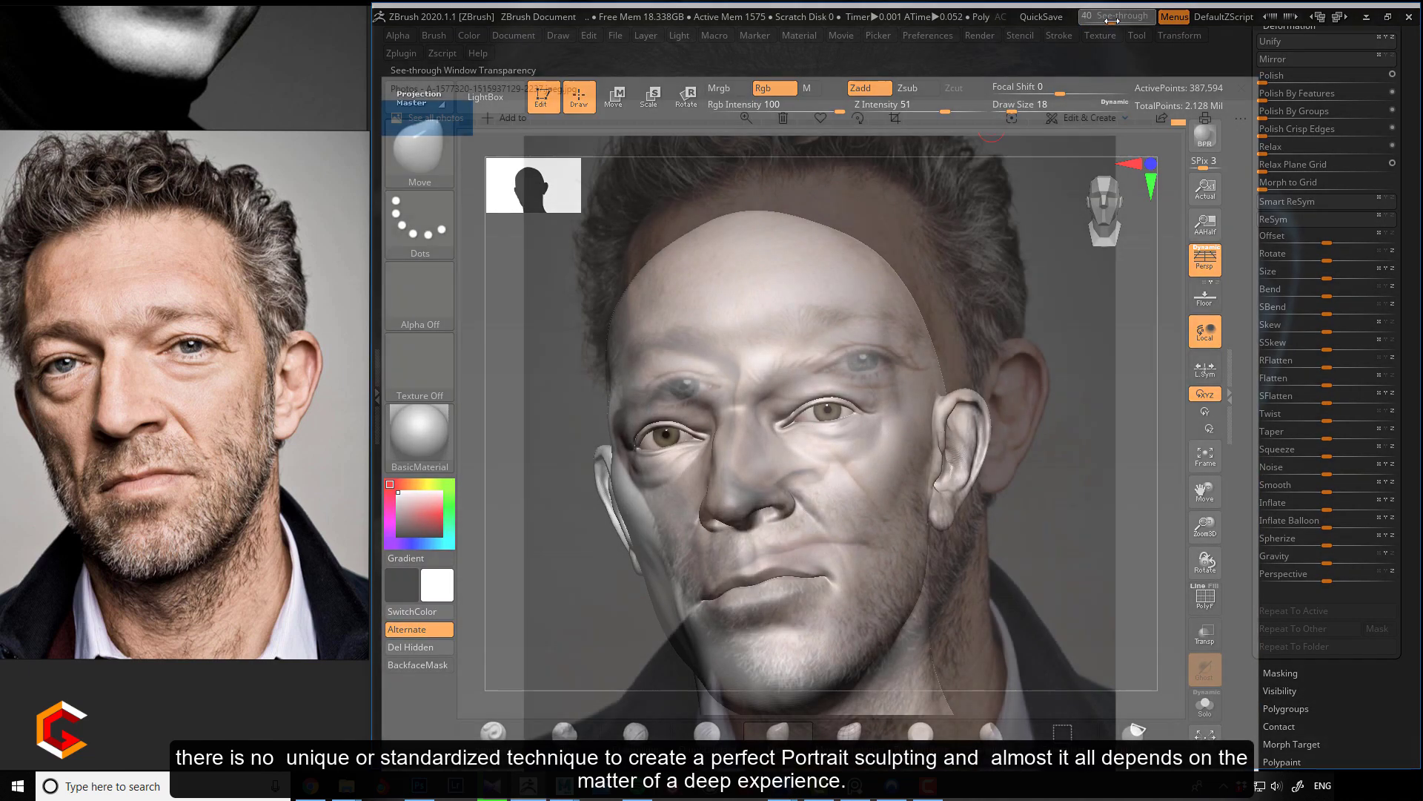
mouse_move(576, 559)
left_mouse_down()
mouse_move(591, 551)
mouse_move(569, 550)
mouse_move(551, 573)
mouse_move(579, 581)
left_mouse_up()
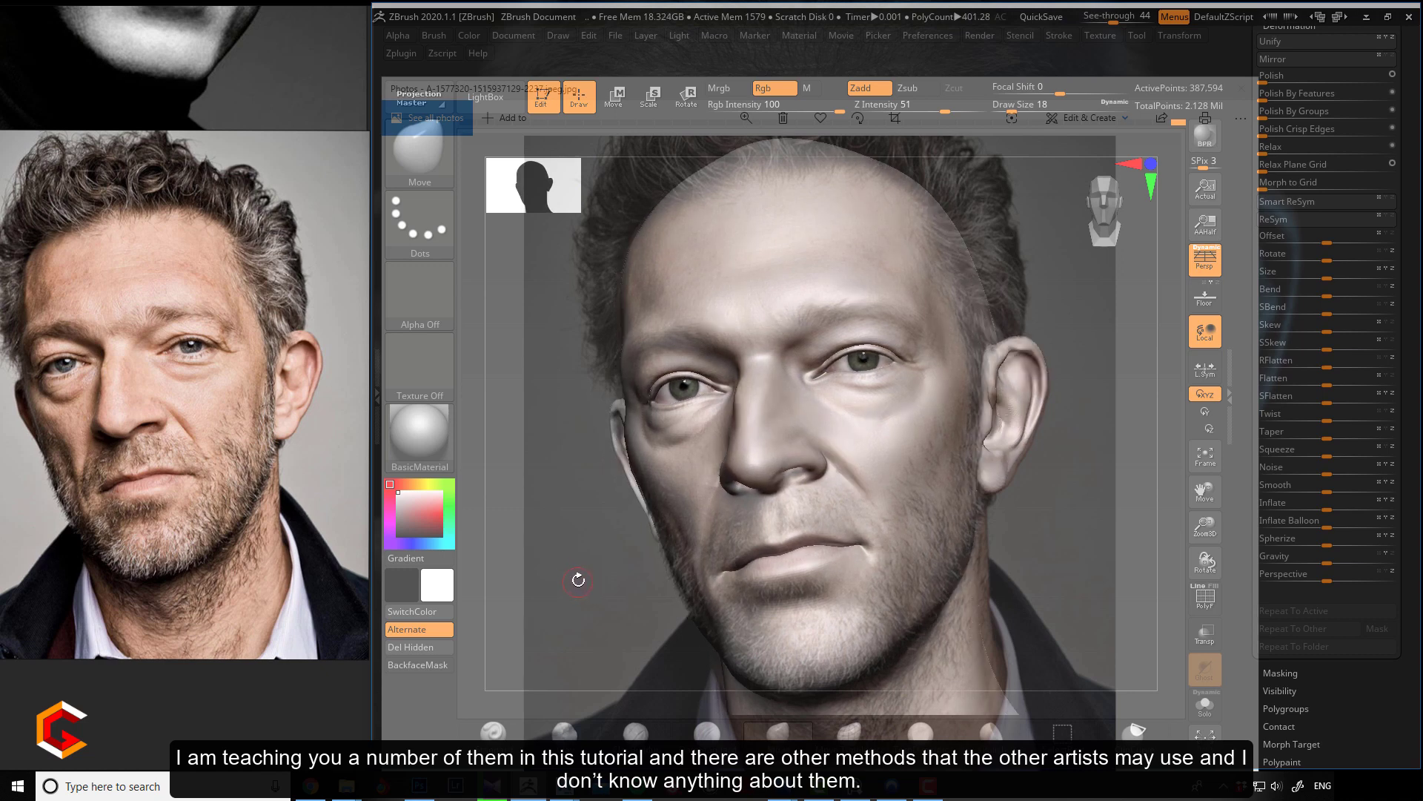
key("shift+f")
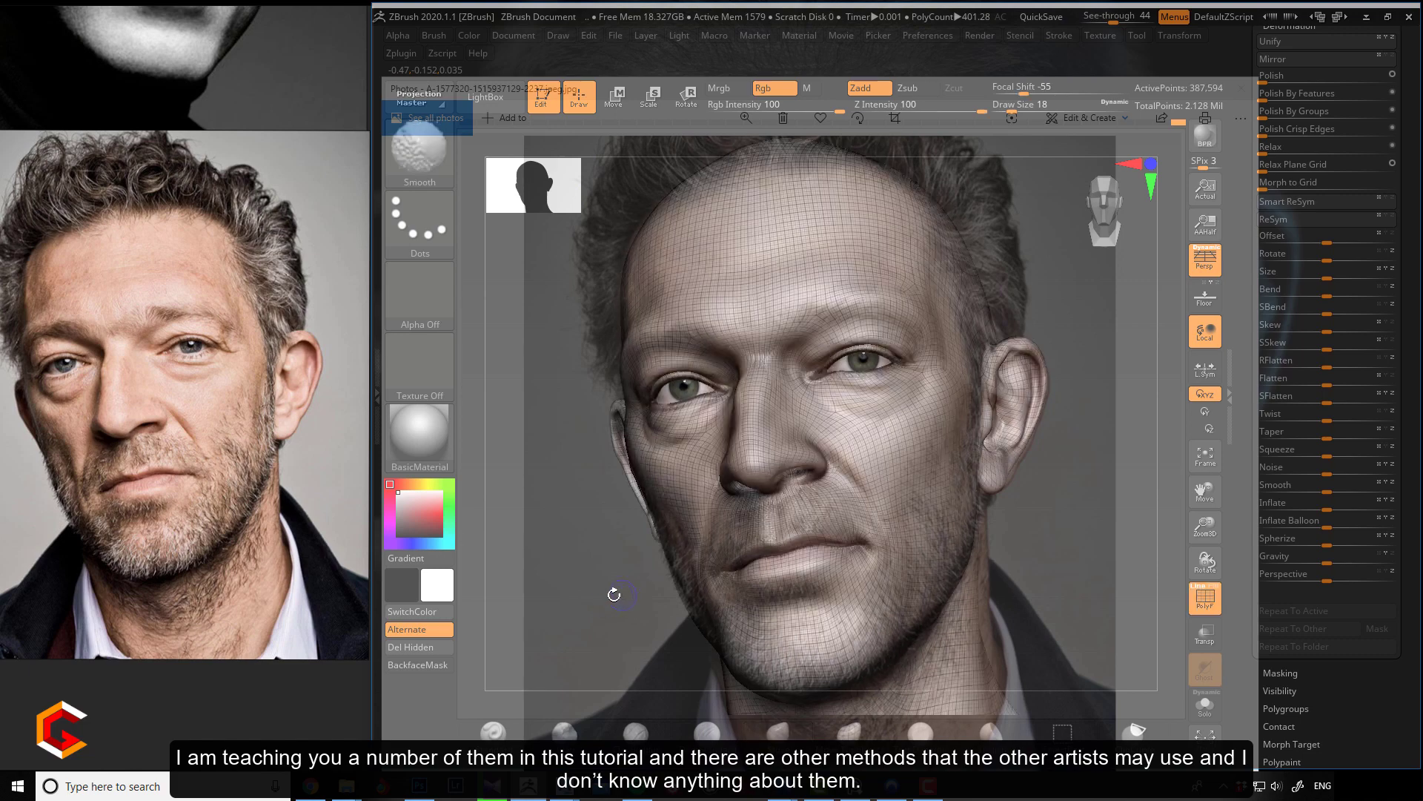
key("shift+f")
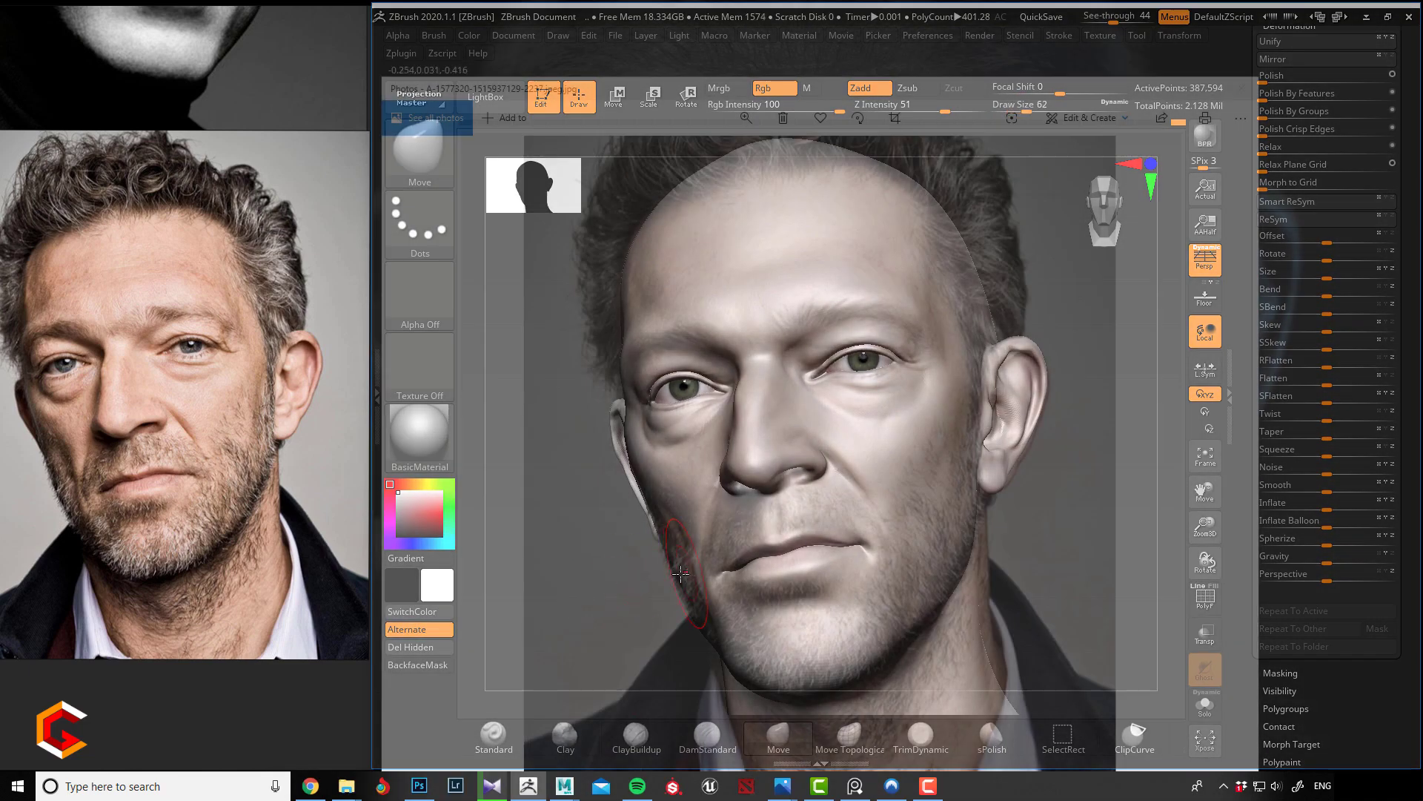
- Adjust the cheek and jaw contour against the photo overlay with the Move brush at draw size 62, and return See-through to 0
left_click_drag(609, 583, 698, 569)
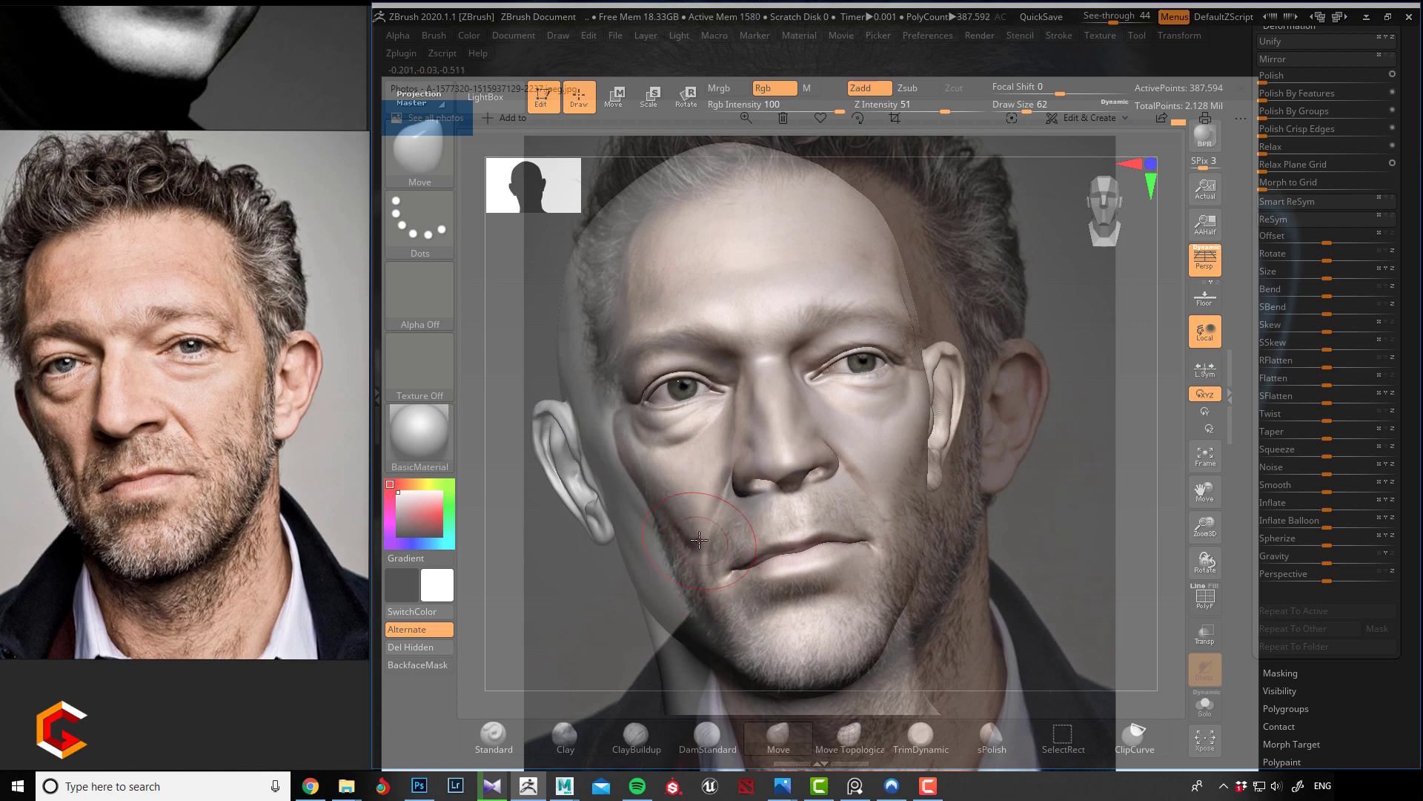
key("ctrl")
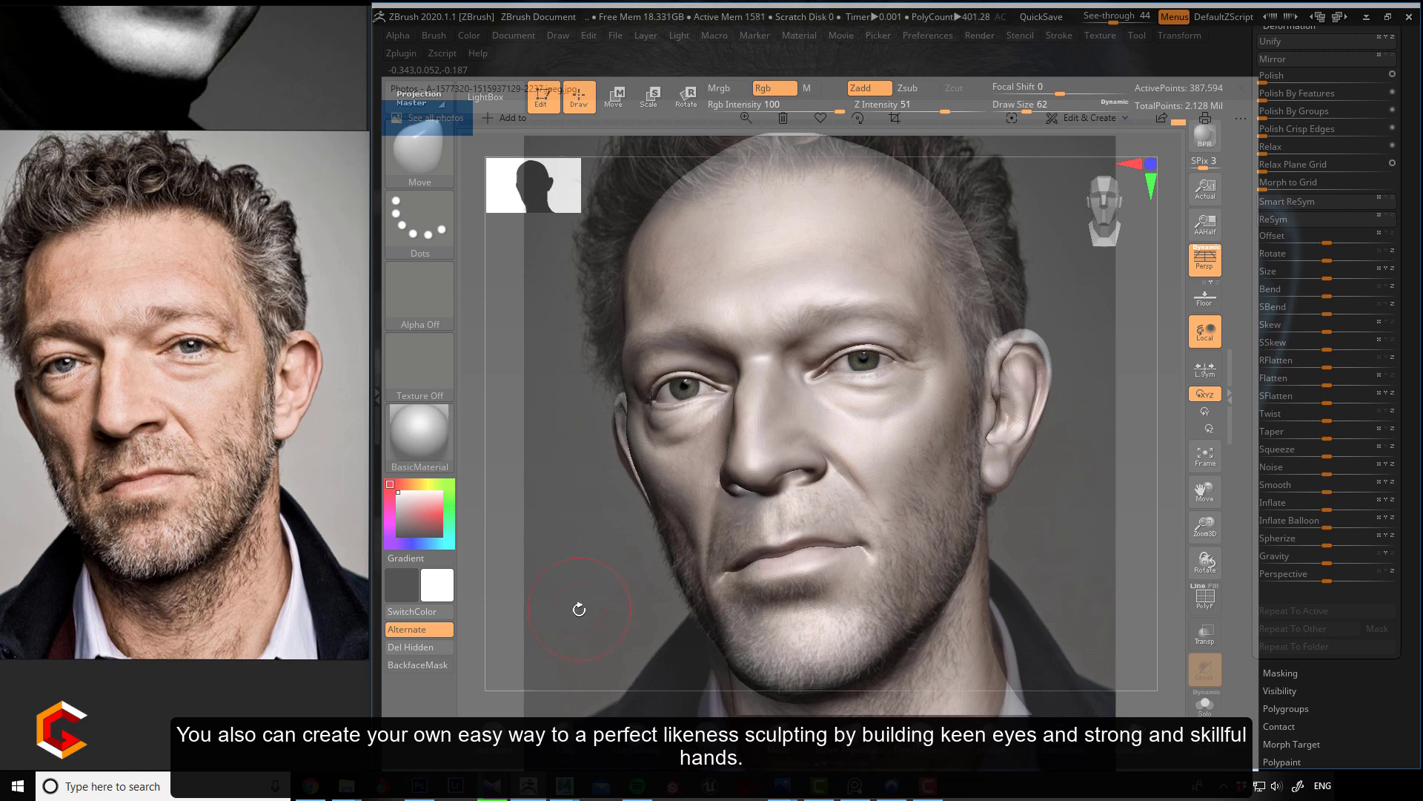
key("shift+f")
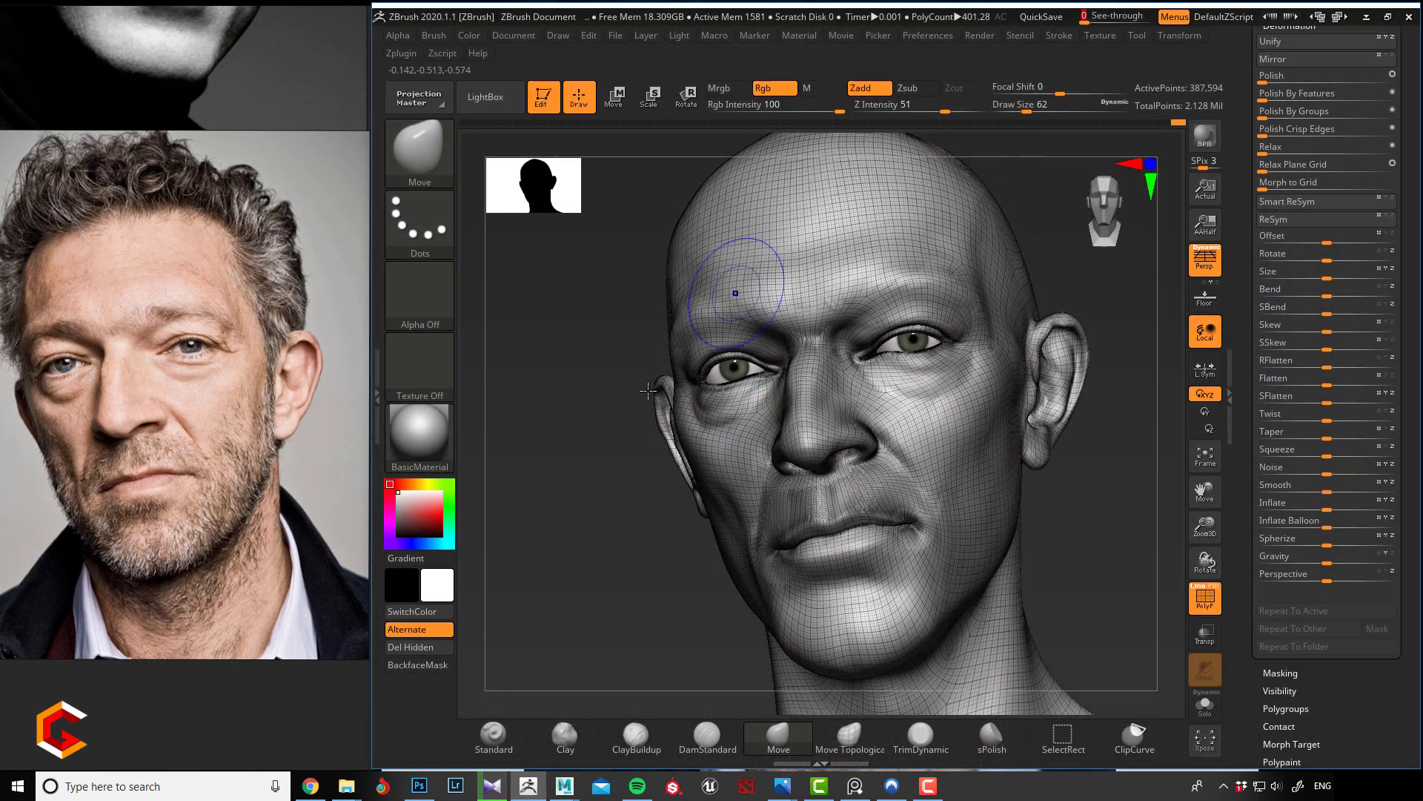
key("shift+f")
- Reshape the cheek and the fold beside the mouth corner from several angles with the Move brush at draw size 38
mouse_move(625, 566)
left_mouse_down()
mouse_move(565, 585)
mouse_move(631, 556)
left_mouse_up()
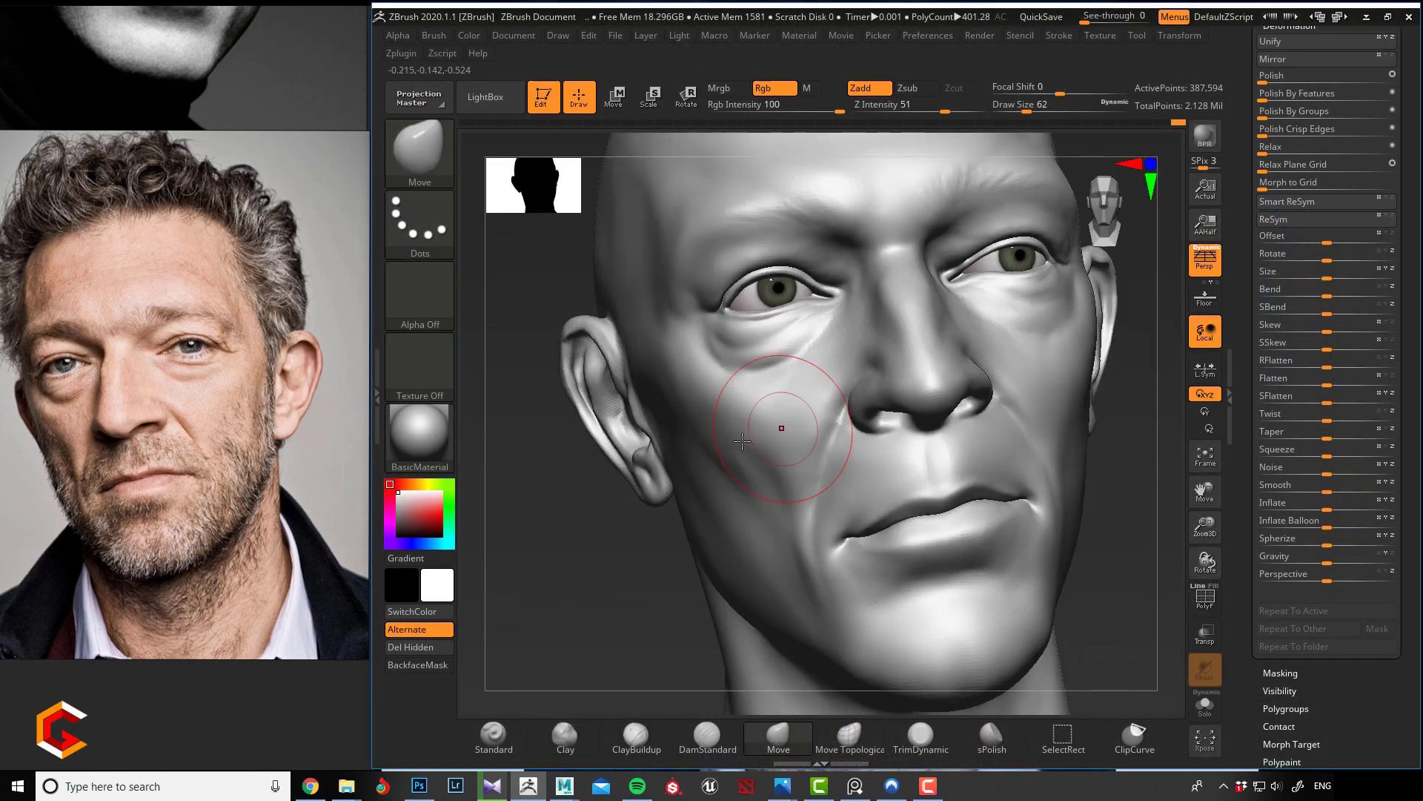
left_click_drag(623, 498, 672, 471)
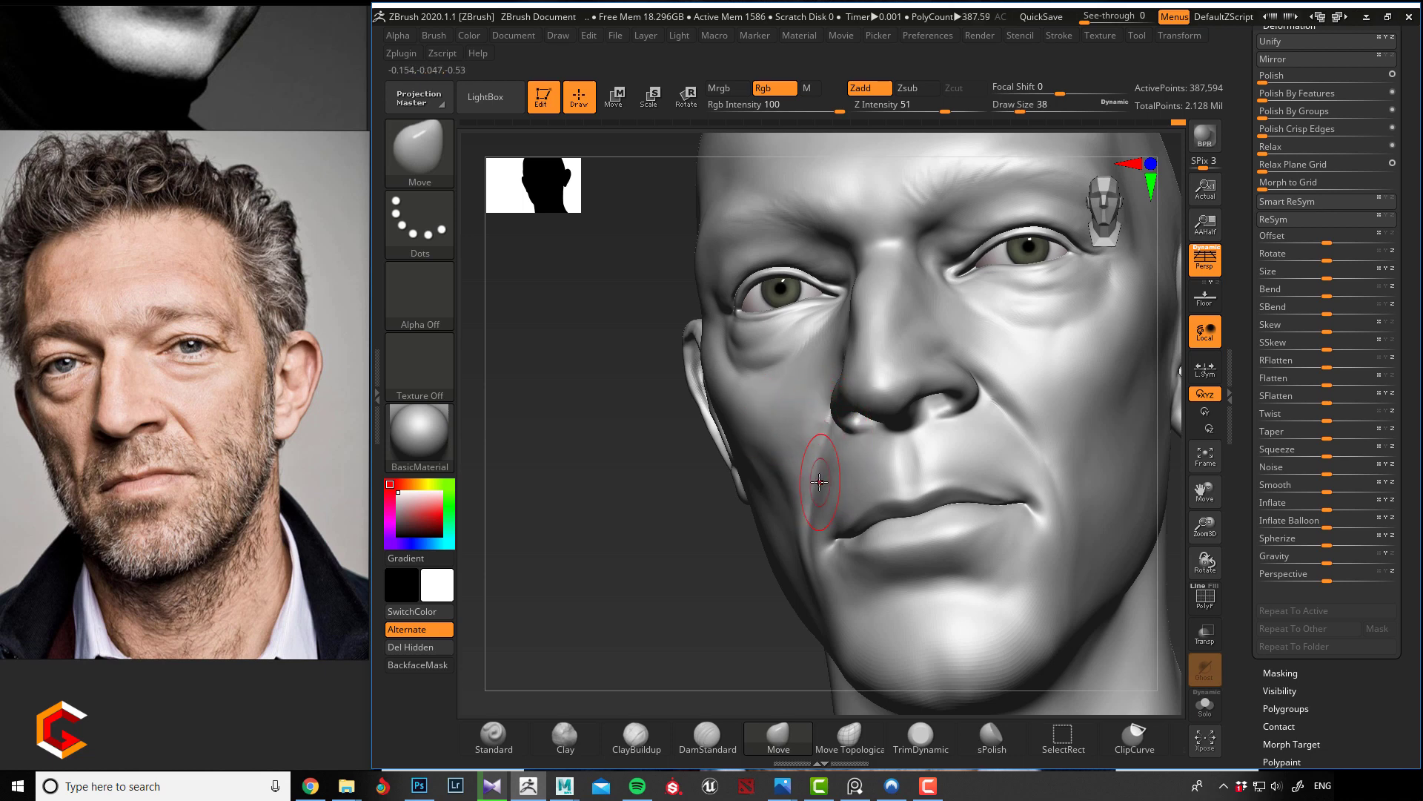
left_click_drag(755, 499, 800, 512)
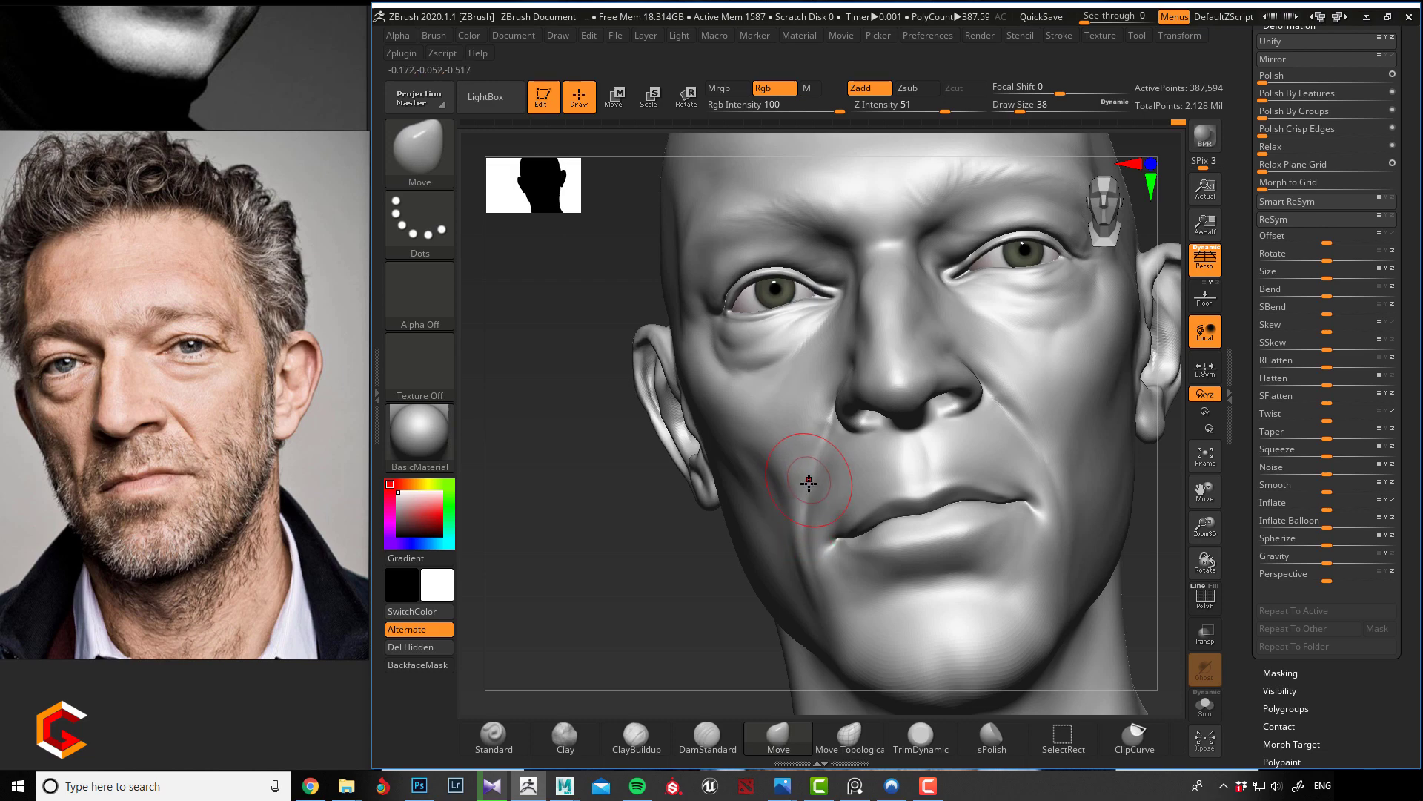
left_click_drag(688, 556, 813, 579)
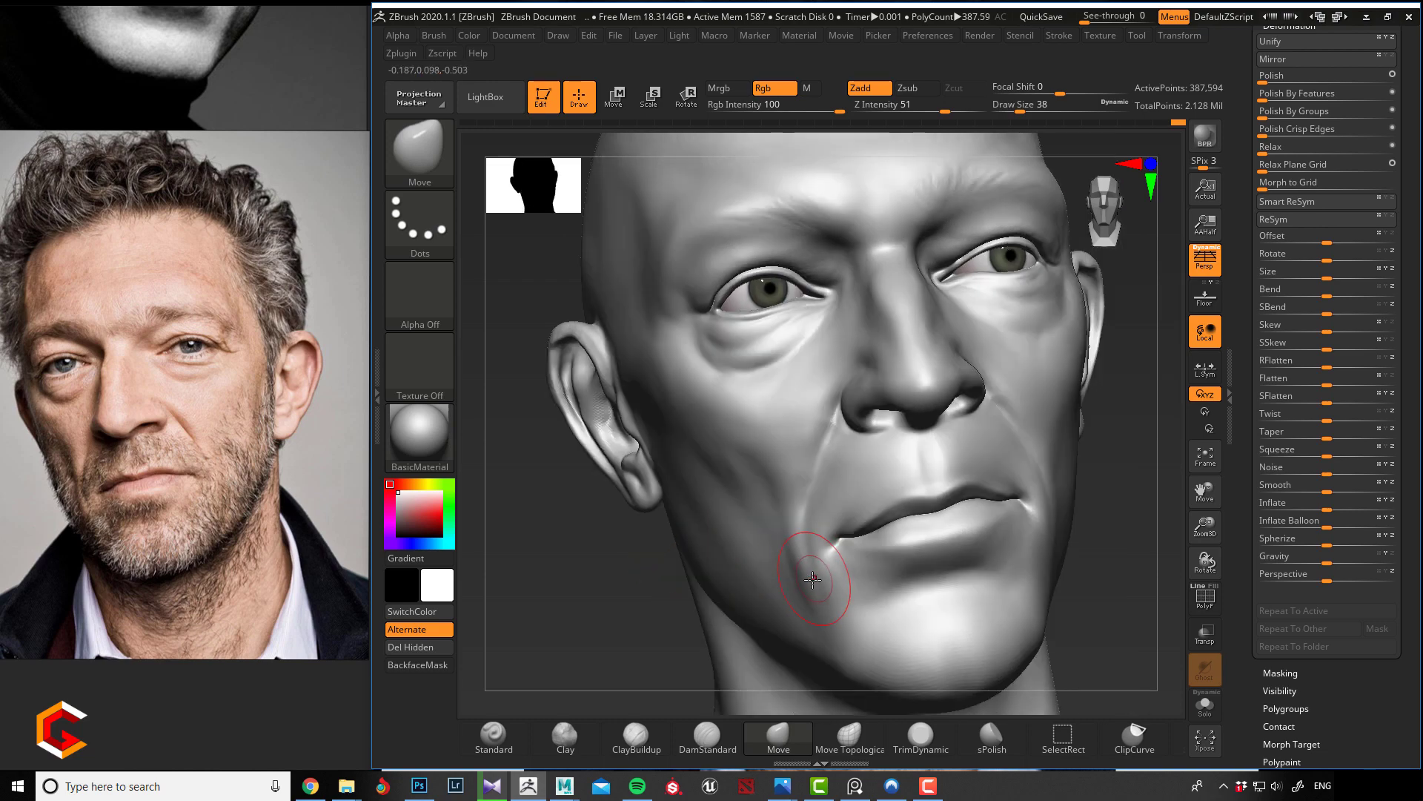
- Adjust the area around the mouth corner in three-quarter and profile views with the Move brush at draw size 42, smoothing the surface
left_click_drag(602, 585, 800, 569)
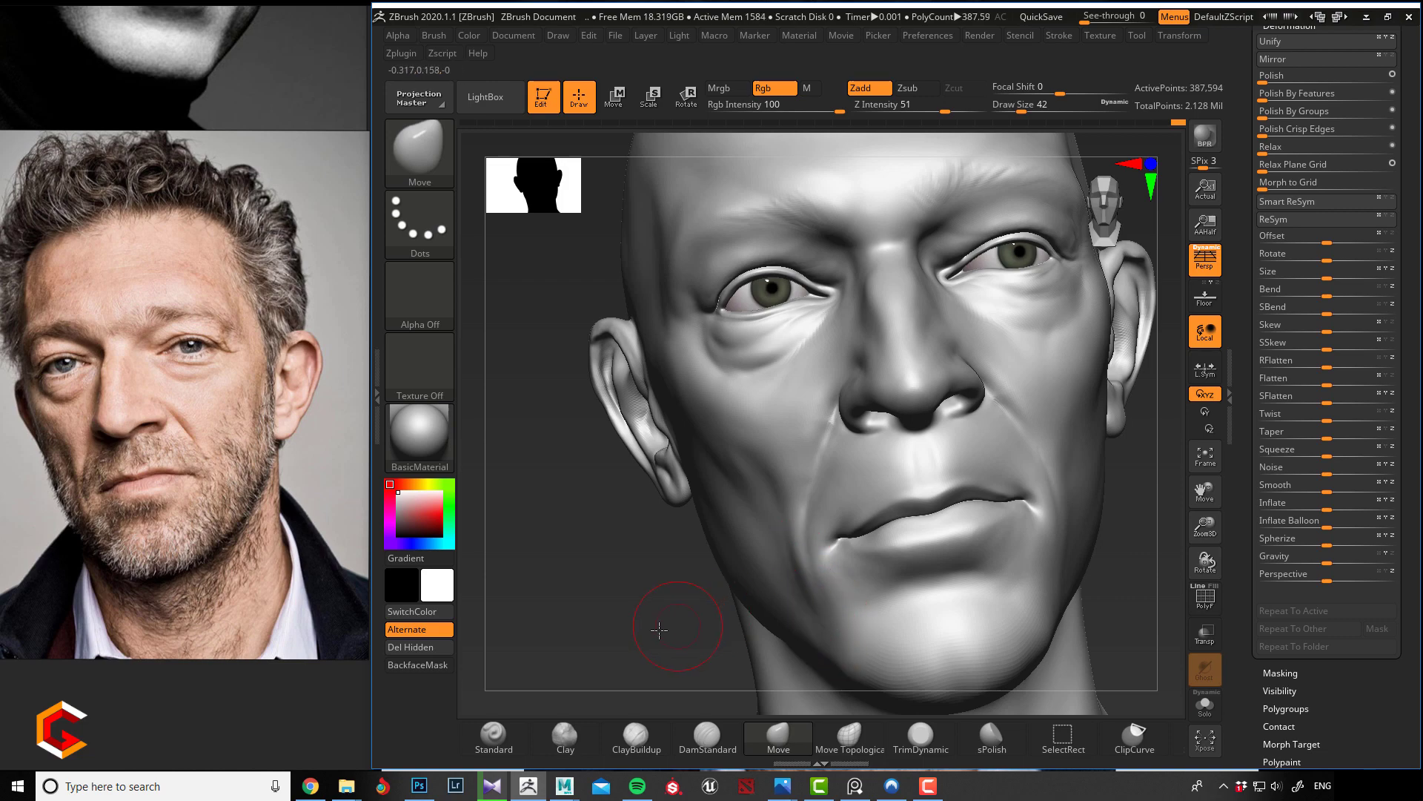
mouse_move(659, 629)
left_mouse_down()
mouse_move(927, 608)
mouse_move(829, 606)
left_mouse_up()
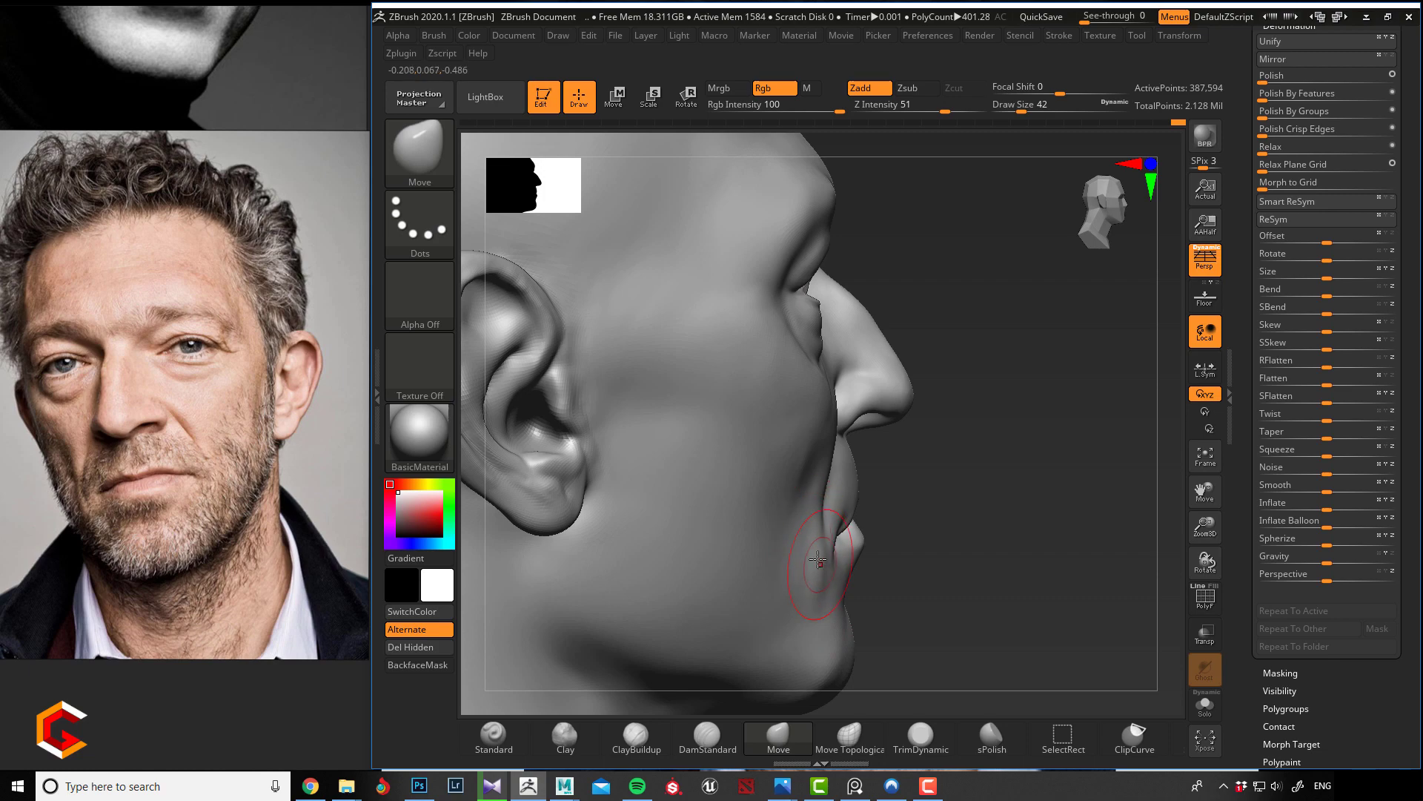
key("shift")
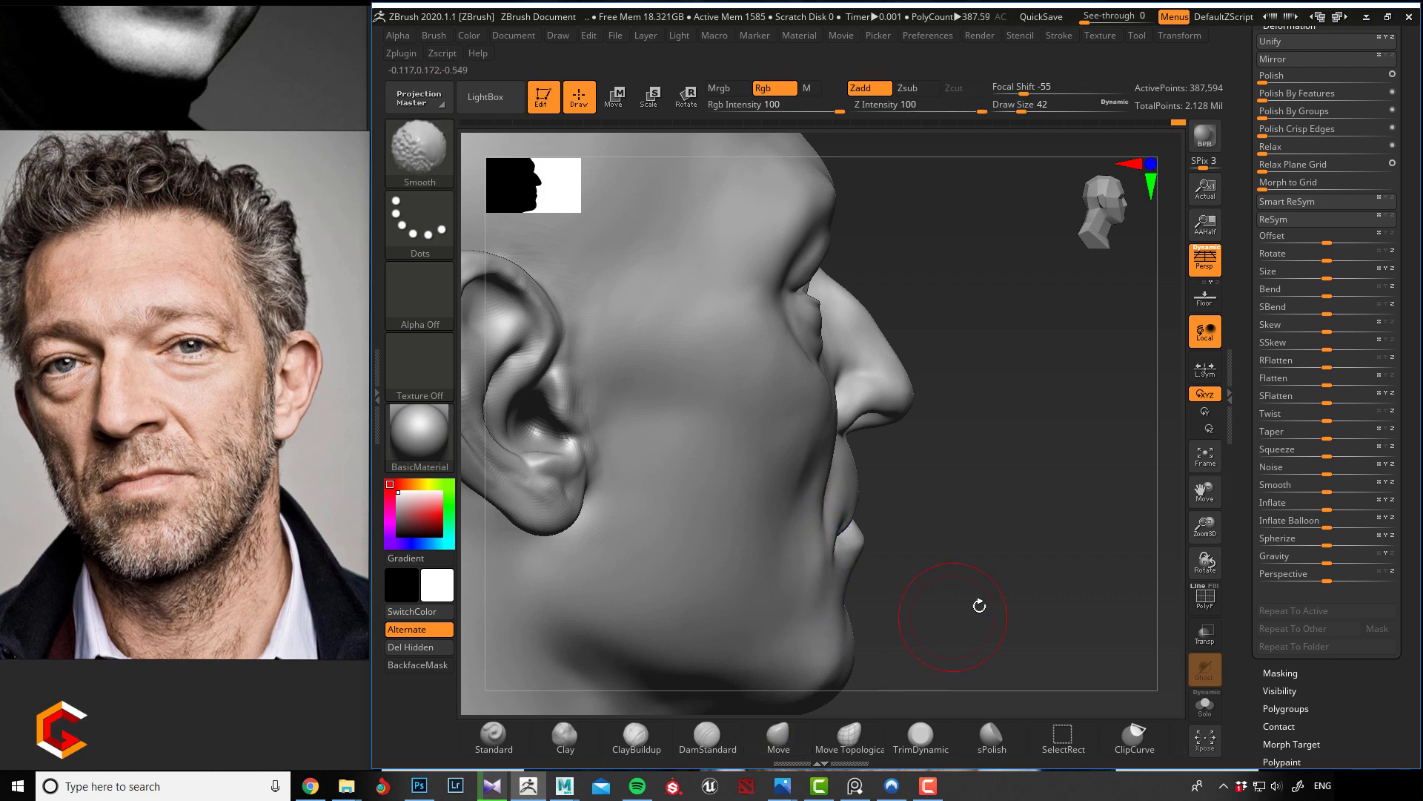
left_click_drag(978, 603, 629, 552)
- Build up the cheek below the eye with the ClayBuildup brush at draw sizes 34 and 26, smoothing the surface
mouse_move(529, 587)
left_mouse_down()
mouse_move(604, 534)
mouse_move(588, 524)
mouse_move(579, 549)
mouse_move(779, 477)
left_mouse_up()
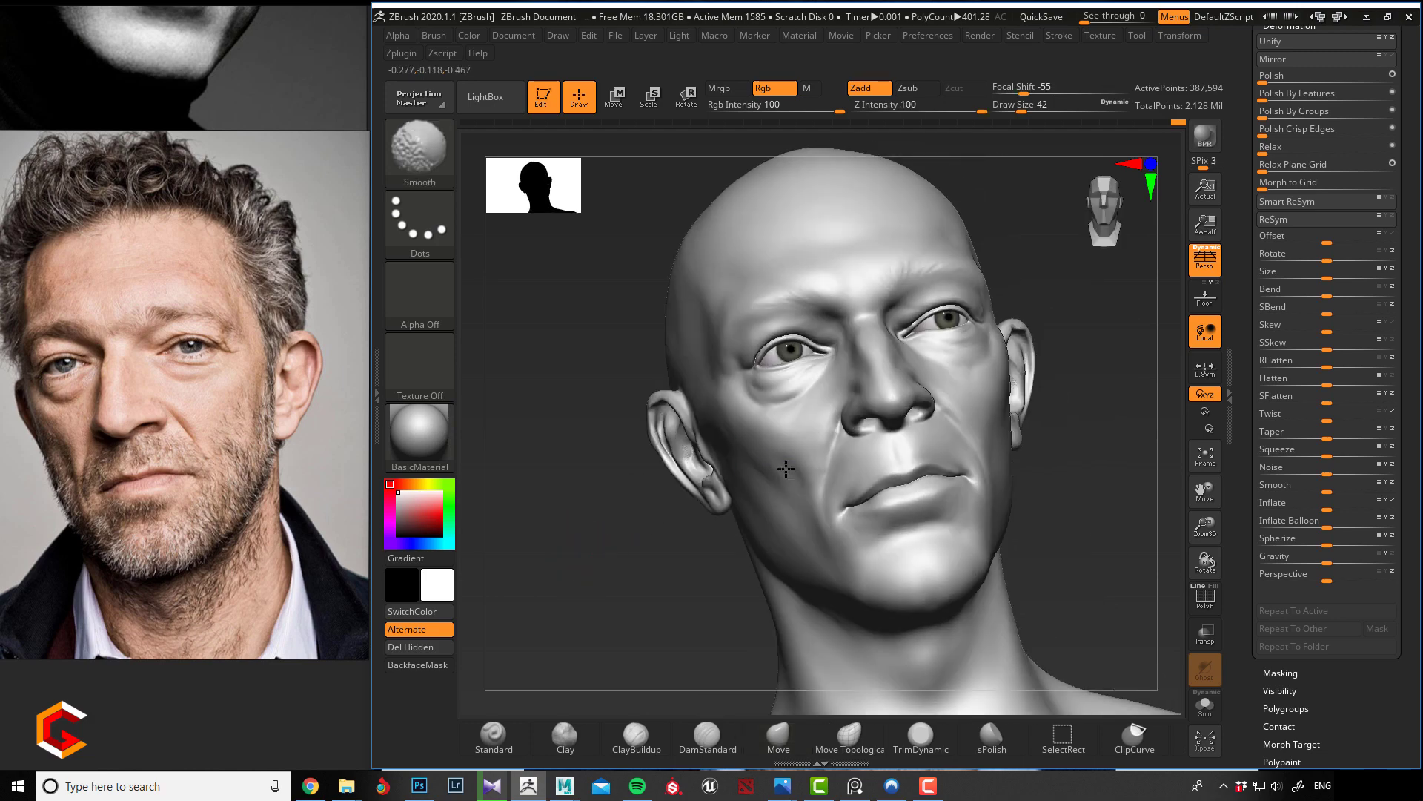
left_click_drag(645, 547, 671, 585)
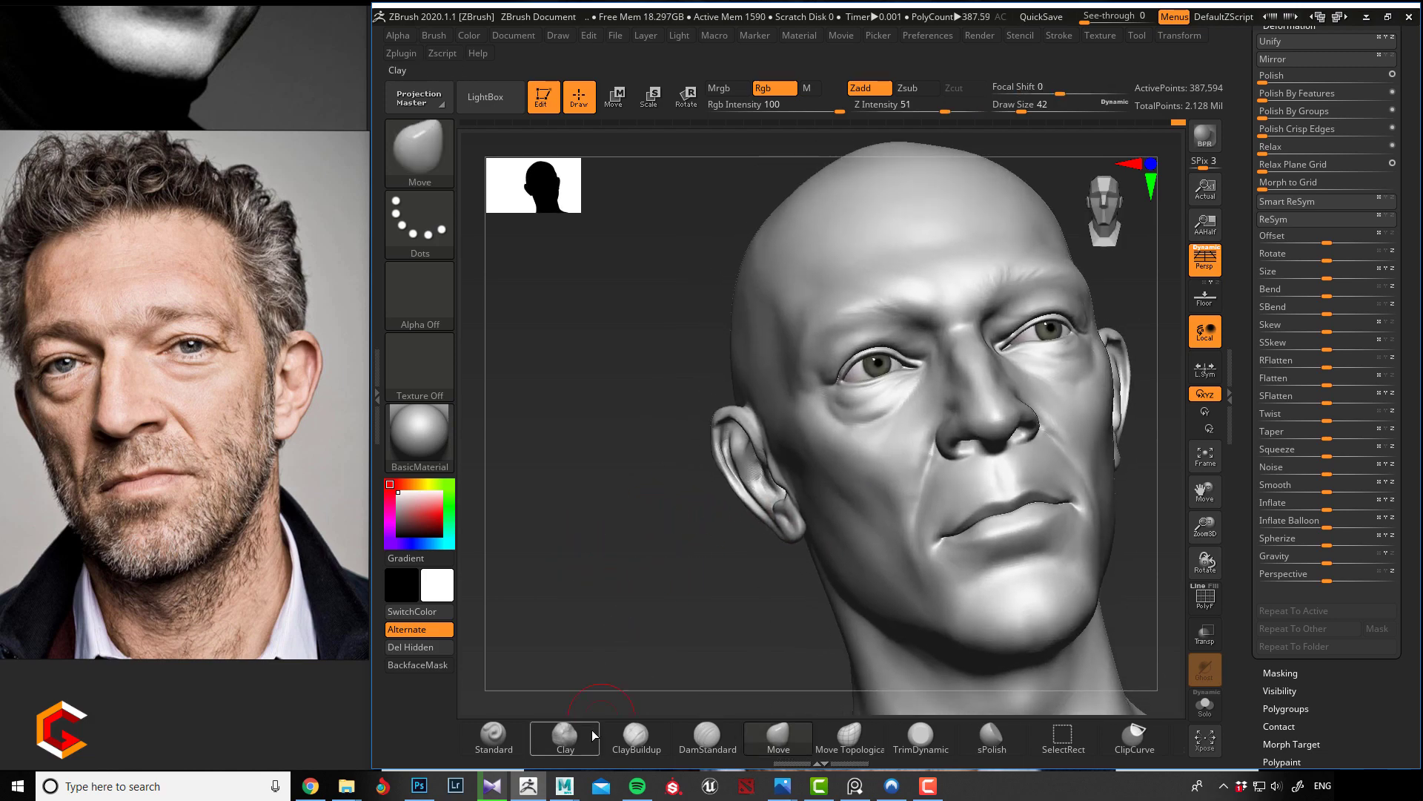
key("b")
key("c")
key("b")
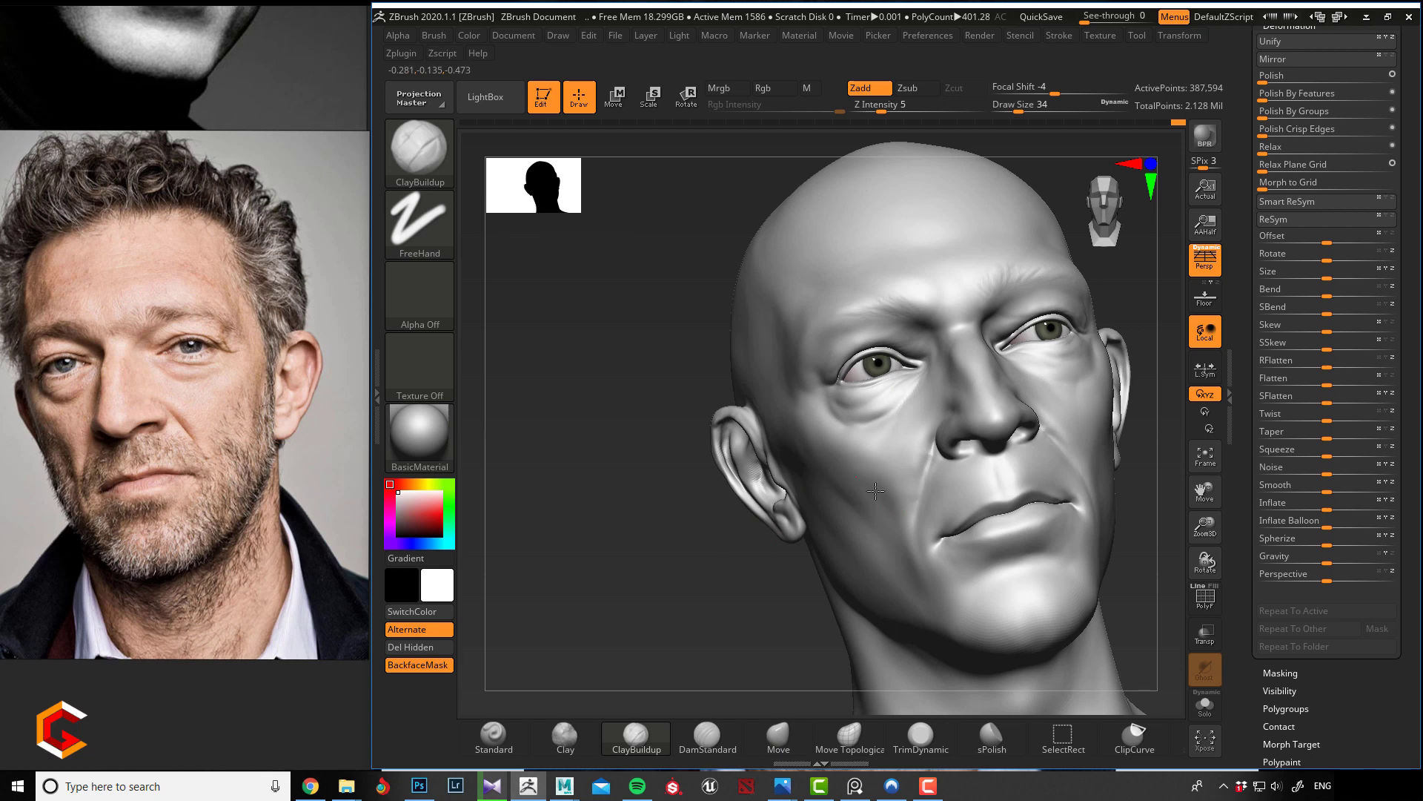
key("shift")
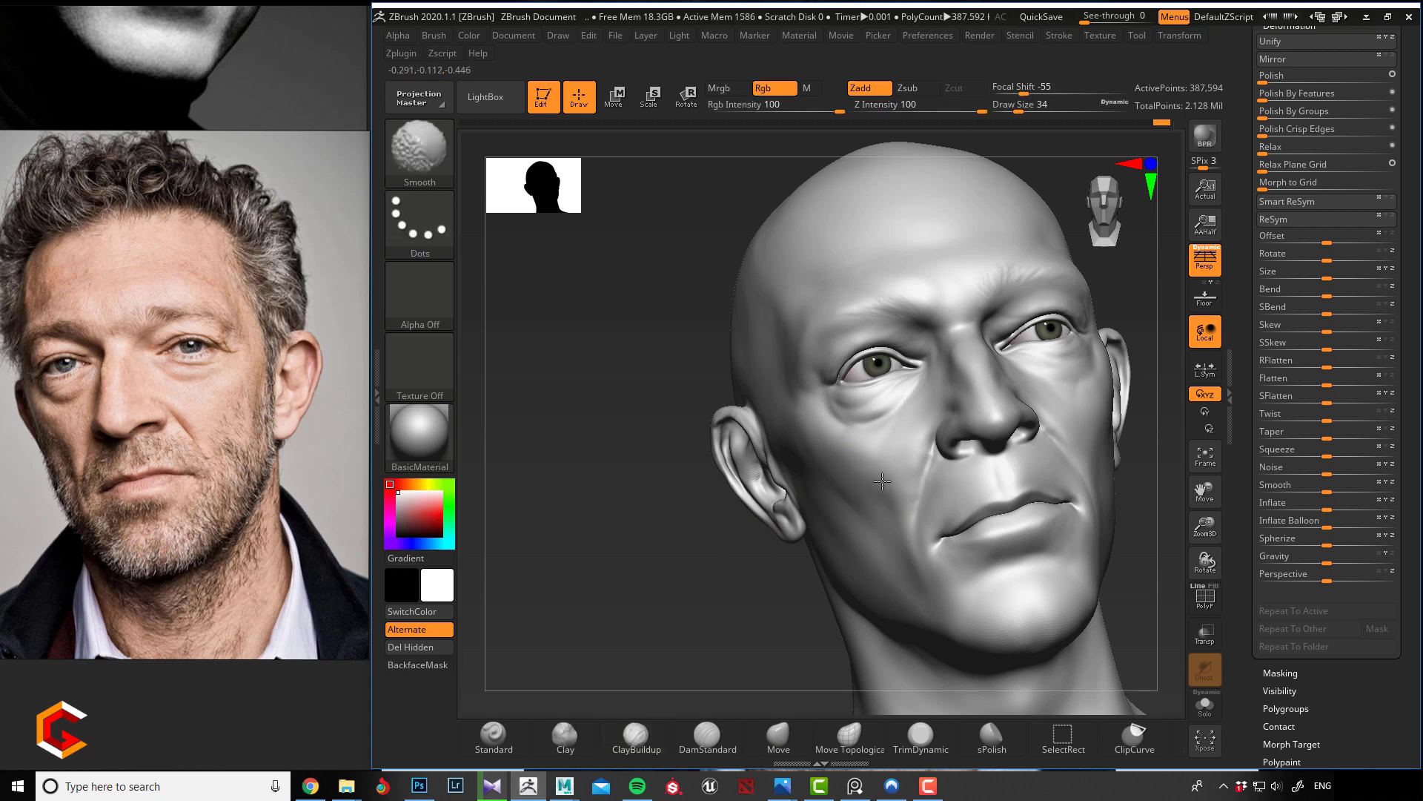
mouse_move(668, 502)
left_mouse_down()
mouse_move(658, 540)
mouse_move(683, 591)
mouse_move(675, 575)
mouse_move(651, 583)
mouse_move(674, 581)
left_mouse_up()
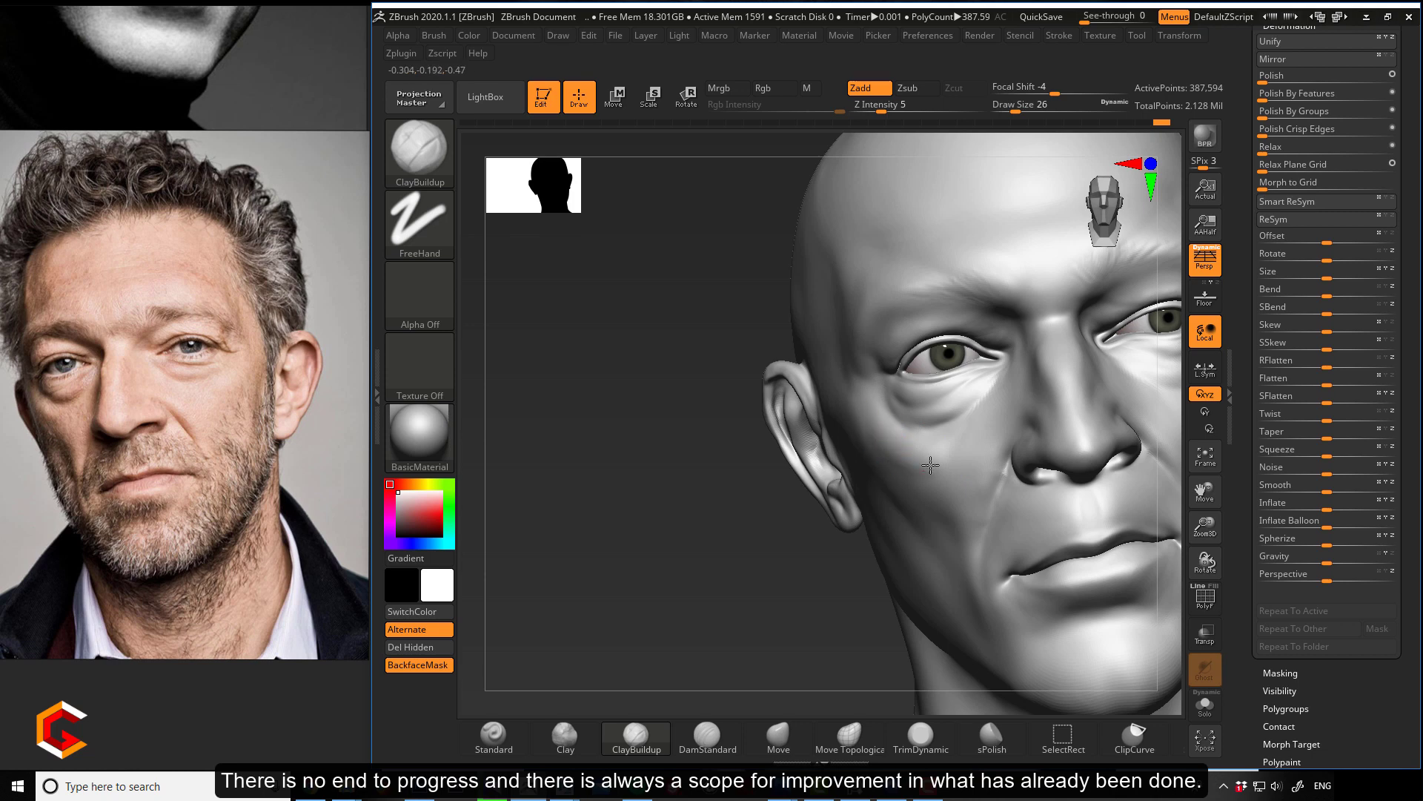
key("shift")
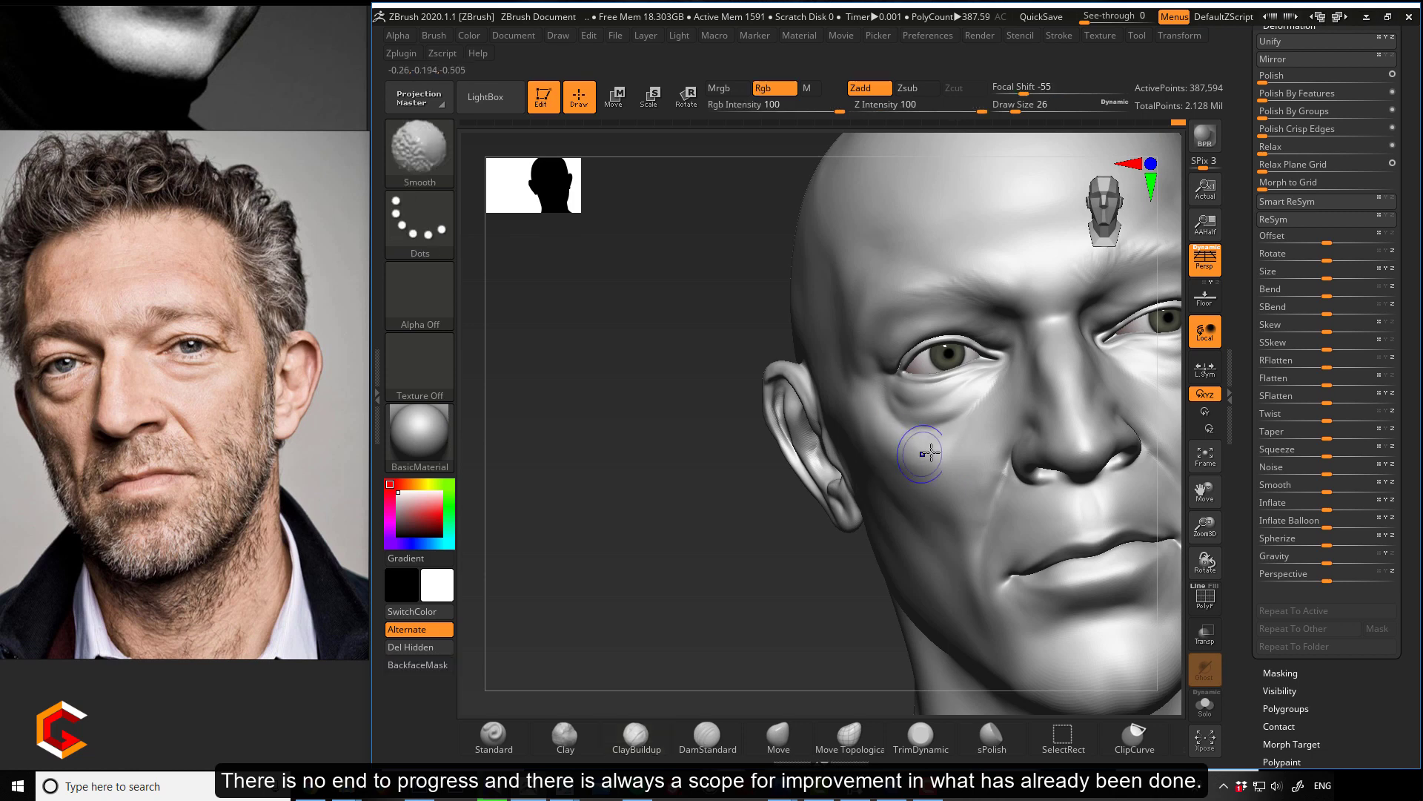
mouse_move(705, 540)
left_mouse_down("shift")
mouse_move(655, 544)
mouse_move(670, 559)
mouse_move(671, 538)
mouse_move(723, 542)
mouse_move(671, 534)
mouse_move(700, 614)
left_mouse_up("shift")
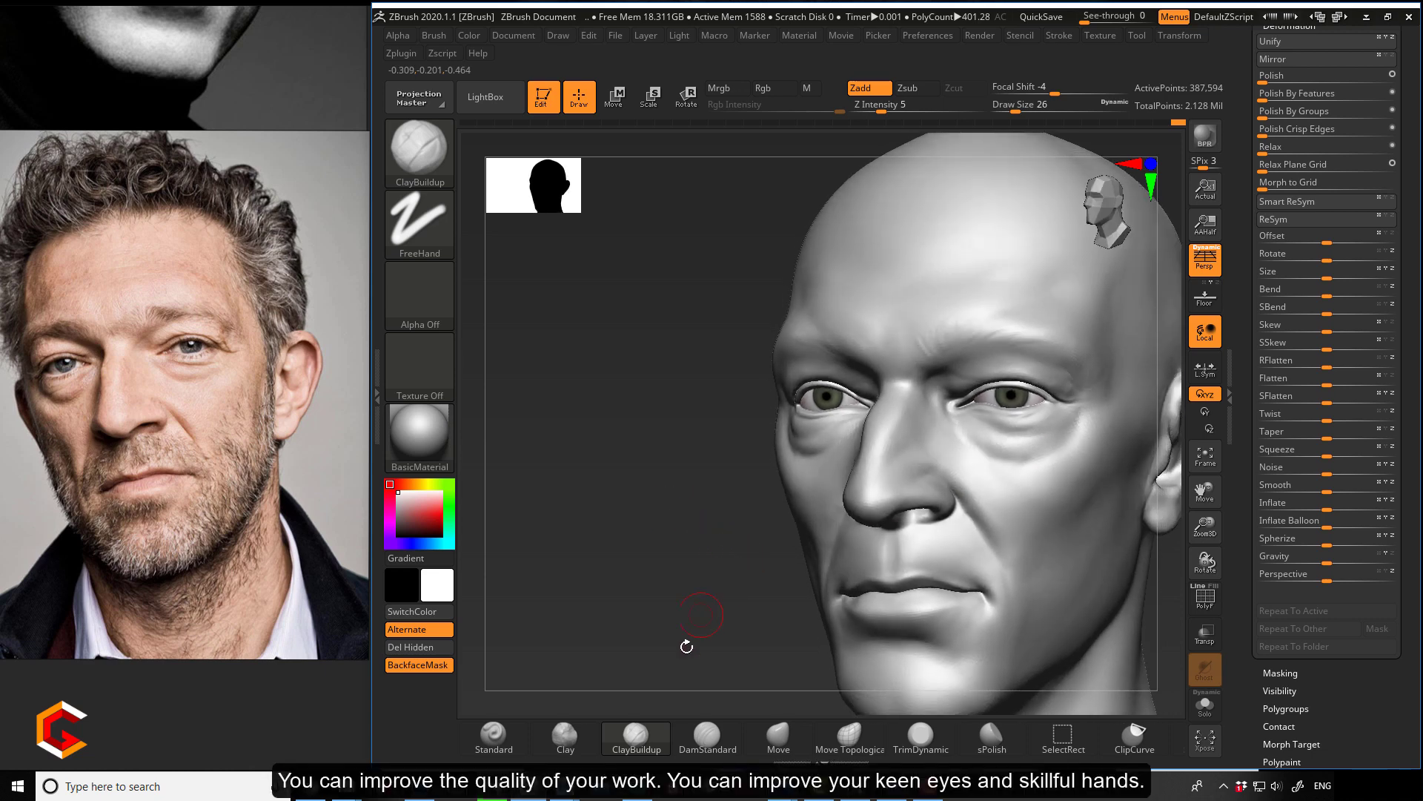
- Refine the opposite cheek beside the nose and under the eye with DamStandard and ClayBuildup at draw size 26, smoothing the forms
left_click(707, 734)
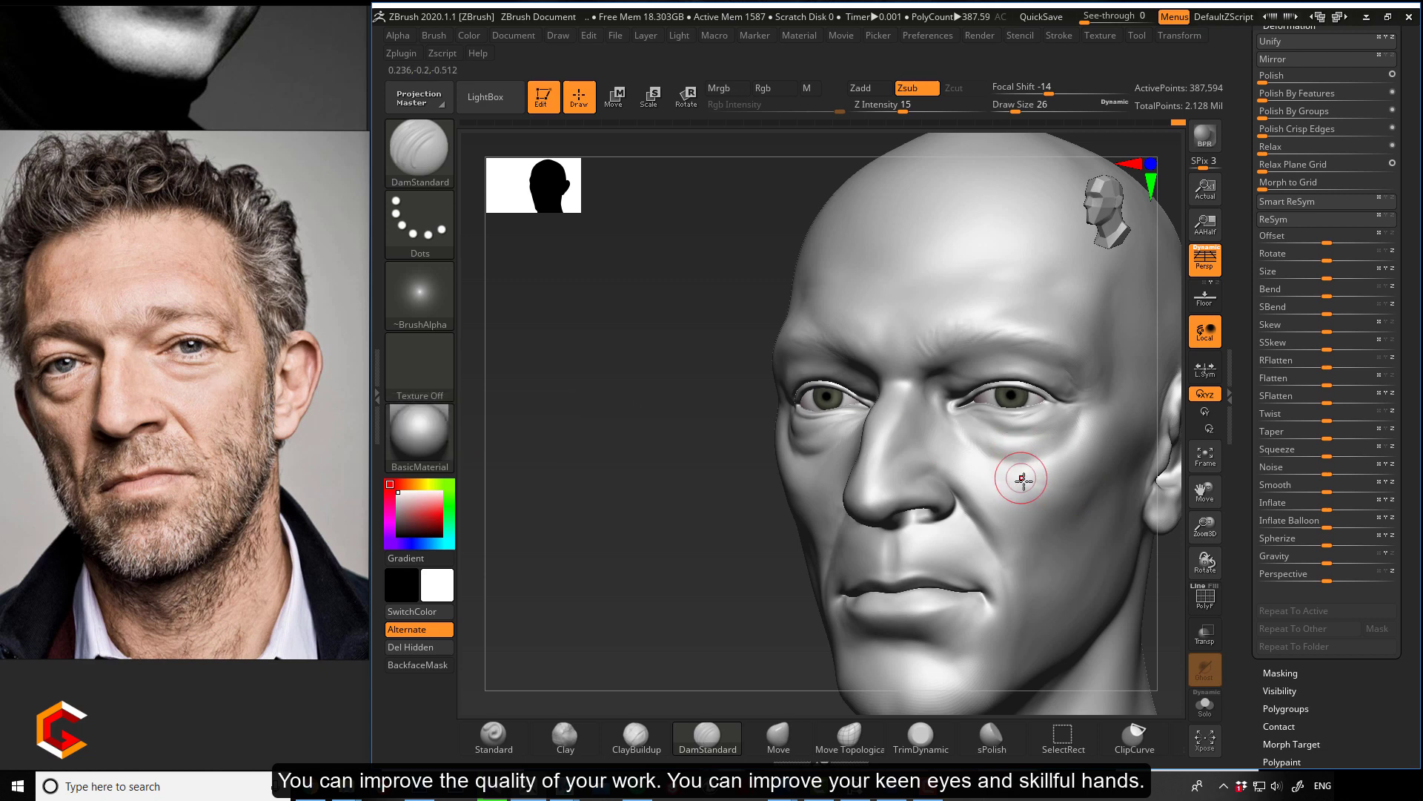
key("shift")
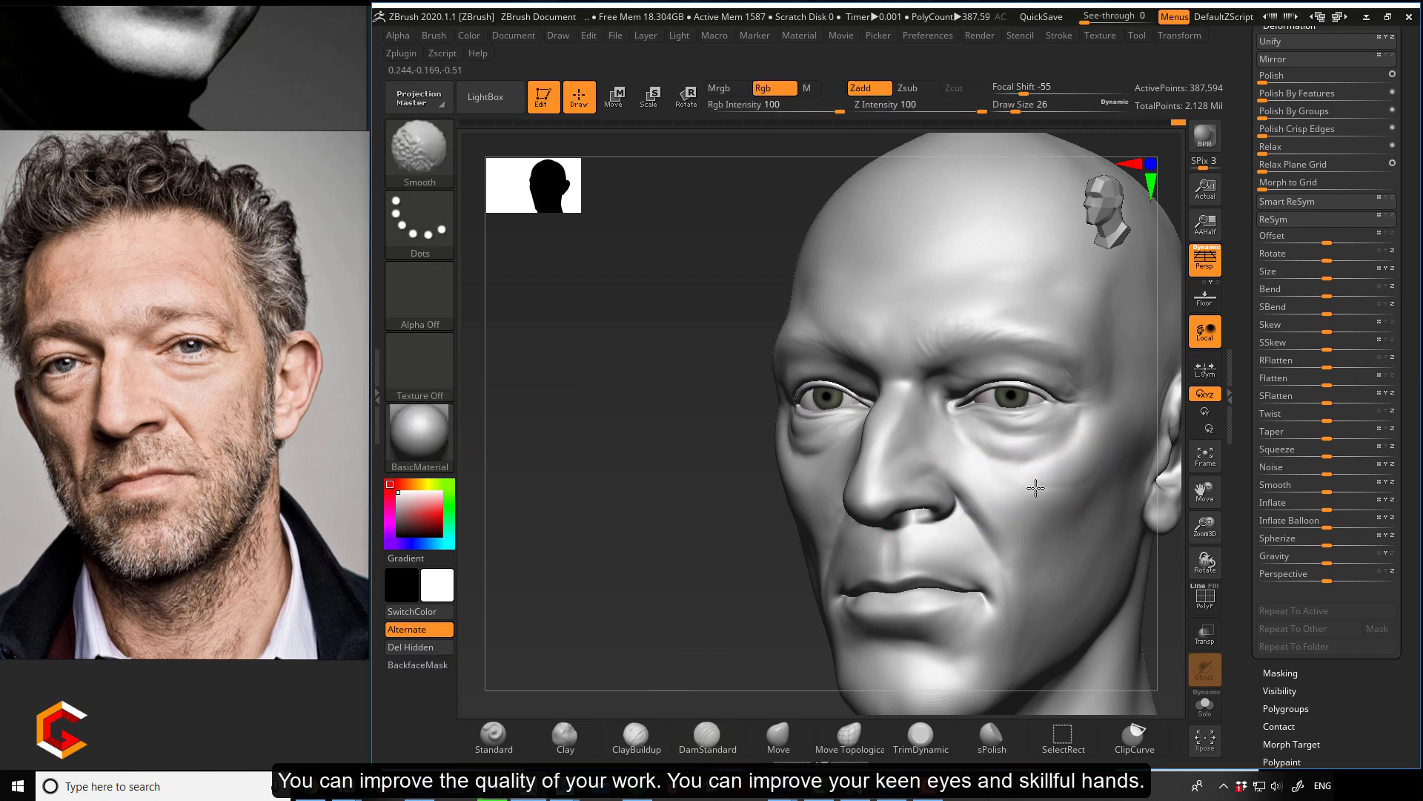
key("b")
key("c")
key("b")
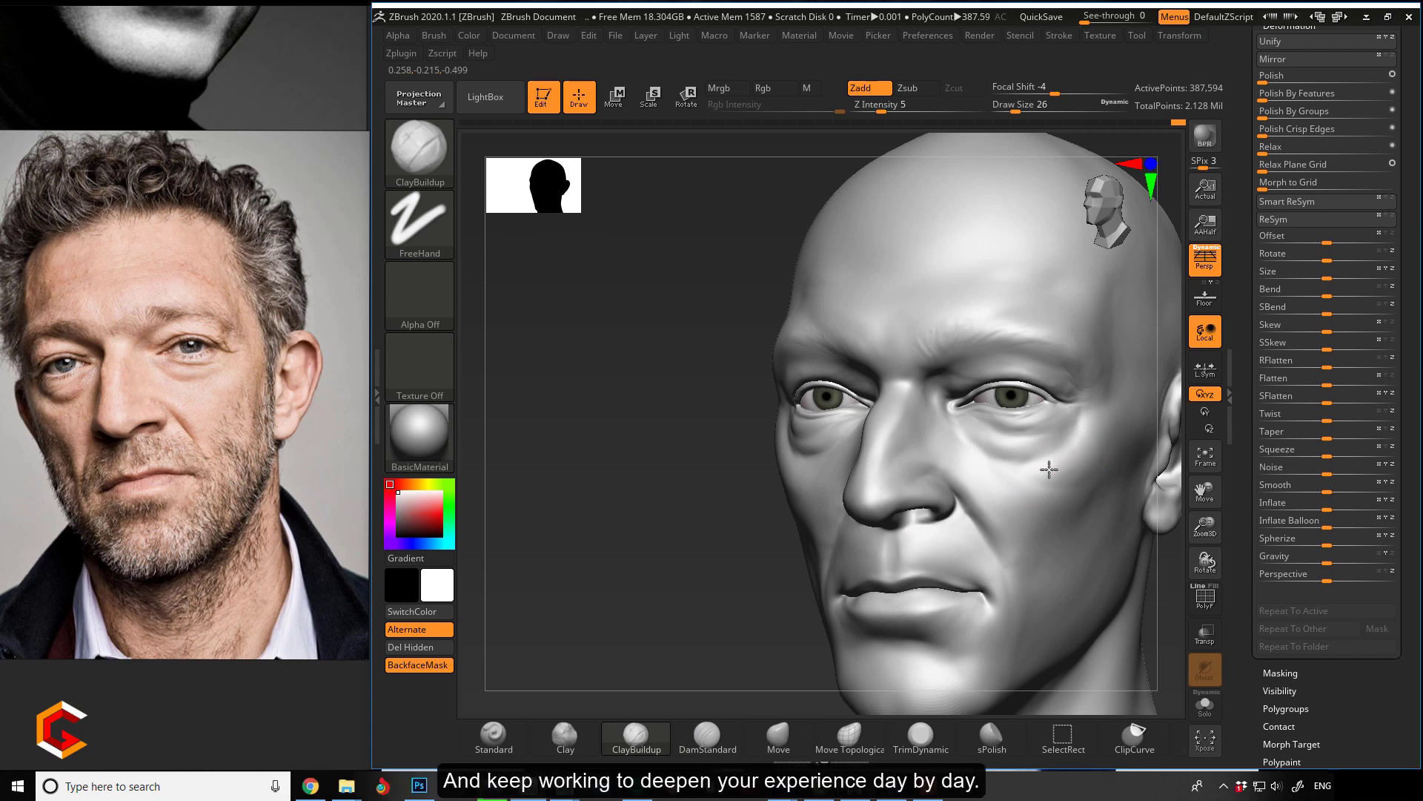
key("shift")
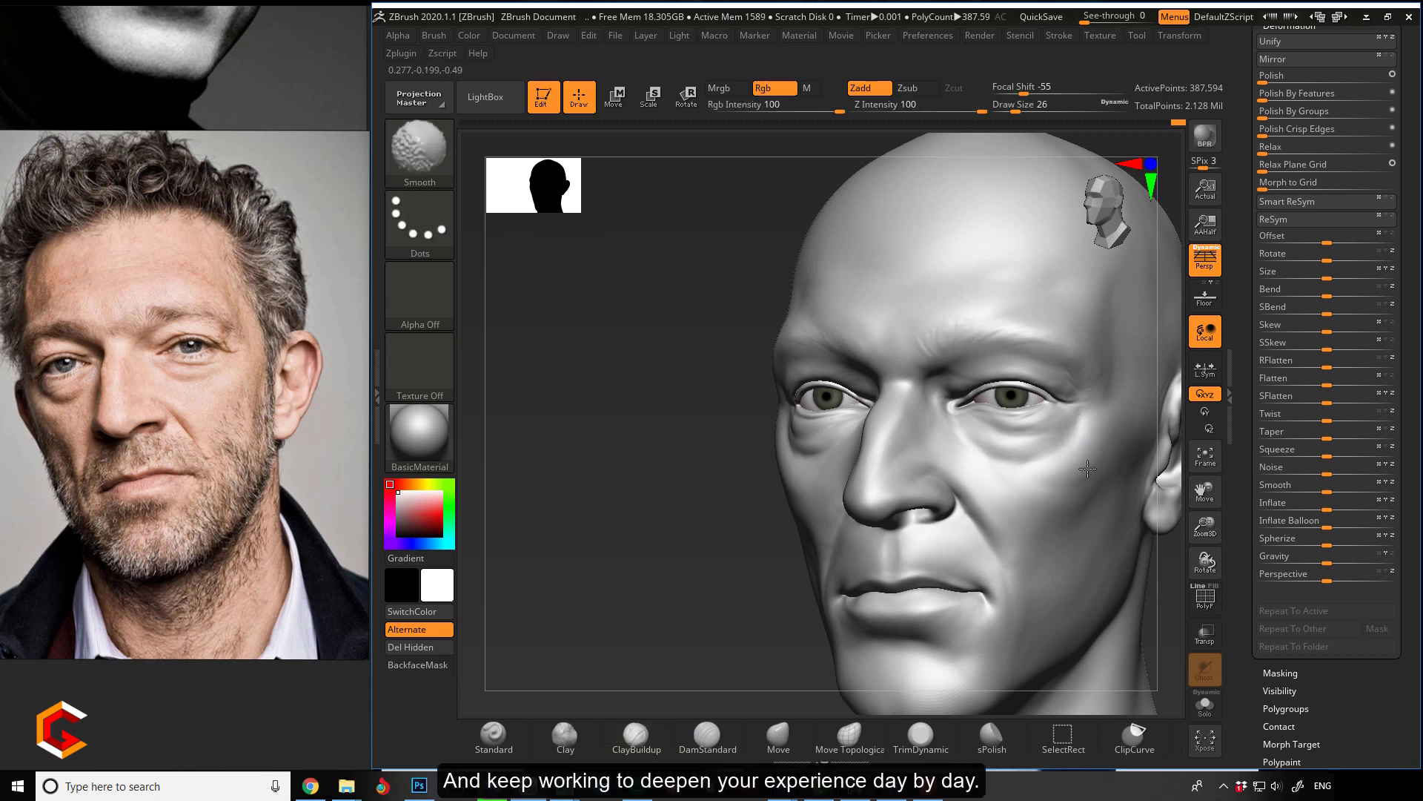
mouse_move(705, 493)
left_mouse_down("shift")
mouse_move(651, 524)
mouse_move(649, 560)
mouse_move(670, 556)
mouse_move(615, 563)
left_mouse_up("shift")
mouse_move(1004, 455)
left_mouse_down("shift")
mouse_move(1059, 478)
mouse_move(1061, 451)
mouse_move(1078, 461)
mouse_move(1038, 460)
left_mouse_up("shift")
key("shift")
left_click_drag(693, 525, 681, 593)
- Carve the creases around the outer eye corners and upper eyelids with the DamStandard brush at draw size 9, undoing an unwanted stroke
left_click(708, 736)
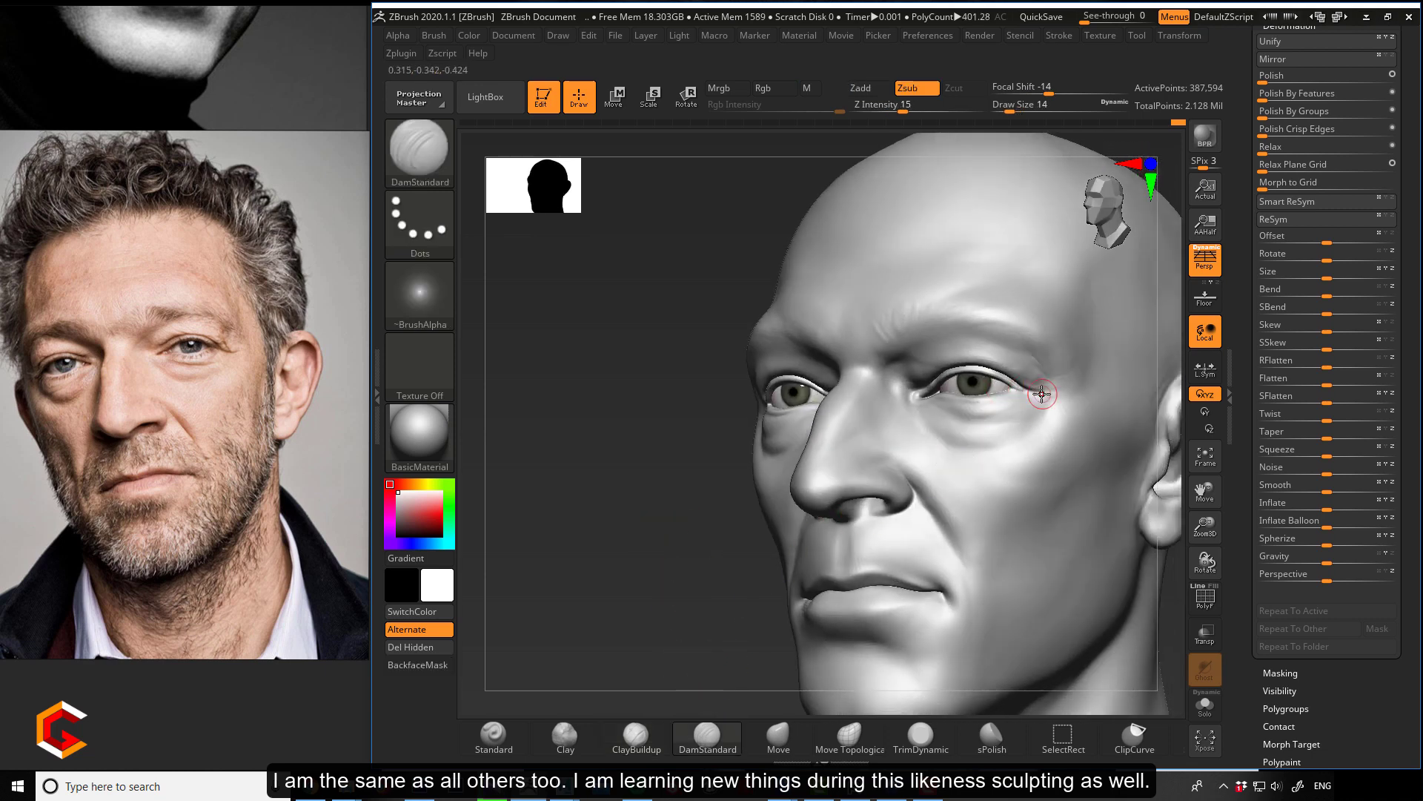
key("bracketleft")
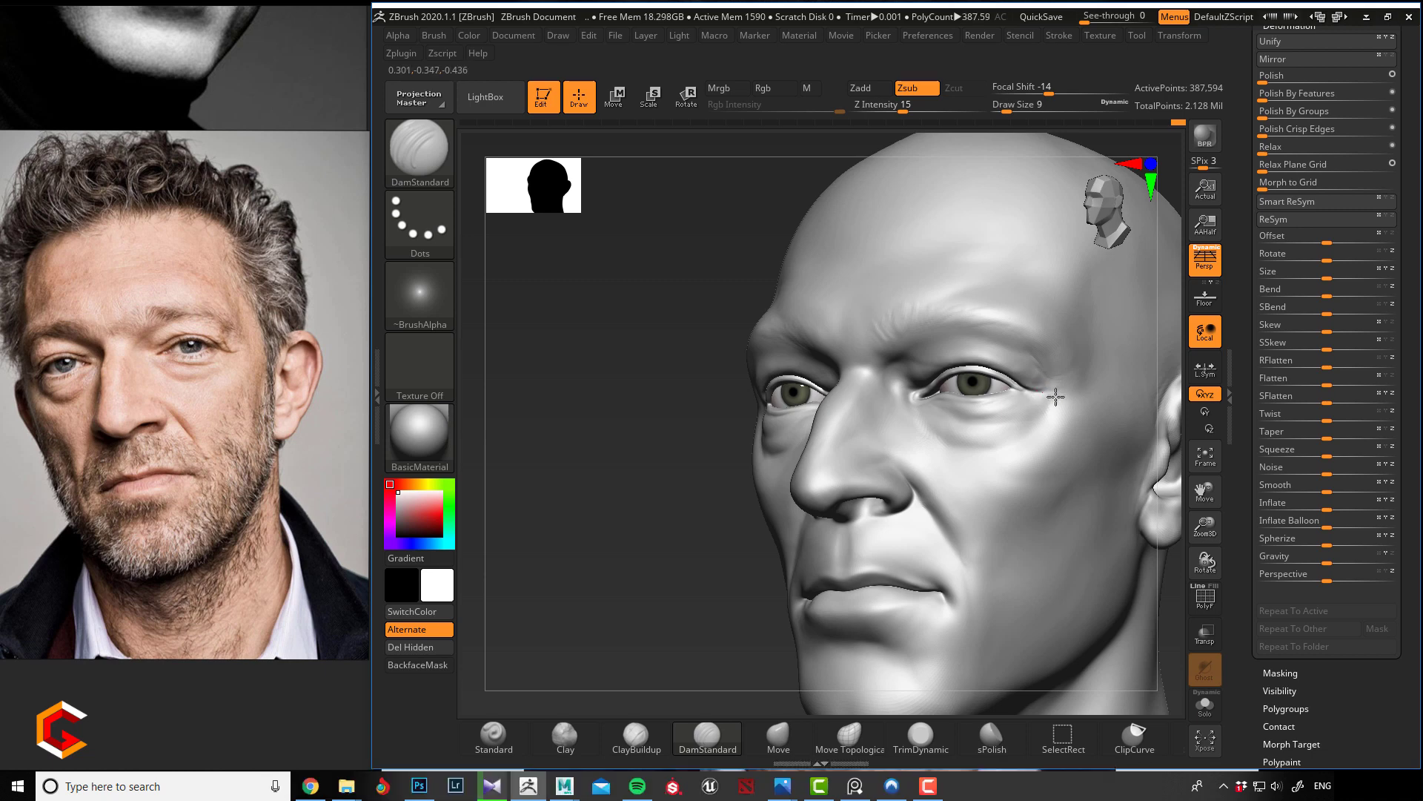
key("ctrl+z")
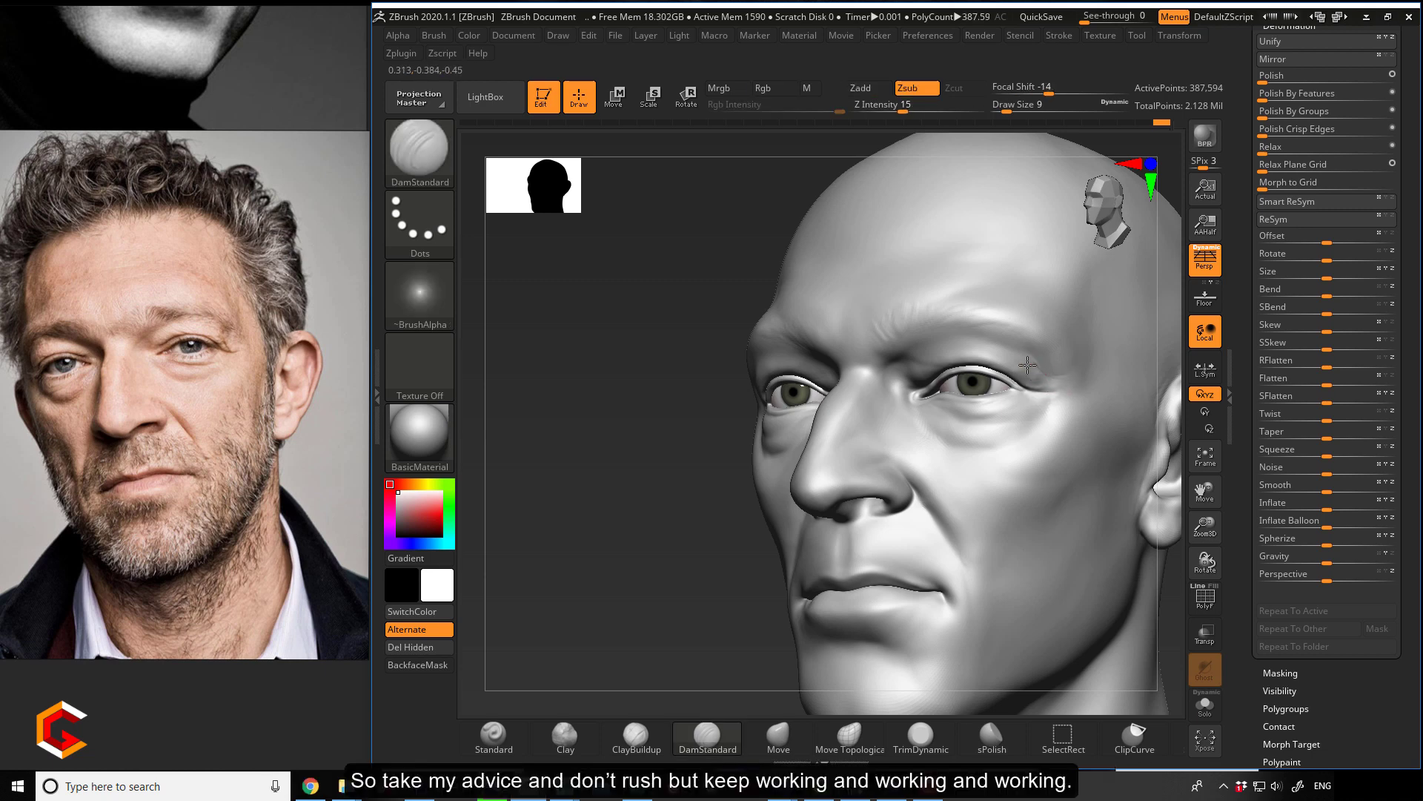
left_click_drag(651, 397, 931, 363, "shift")
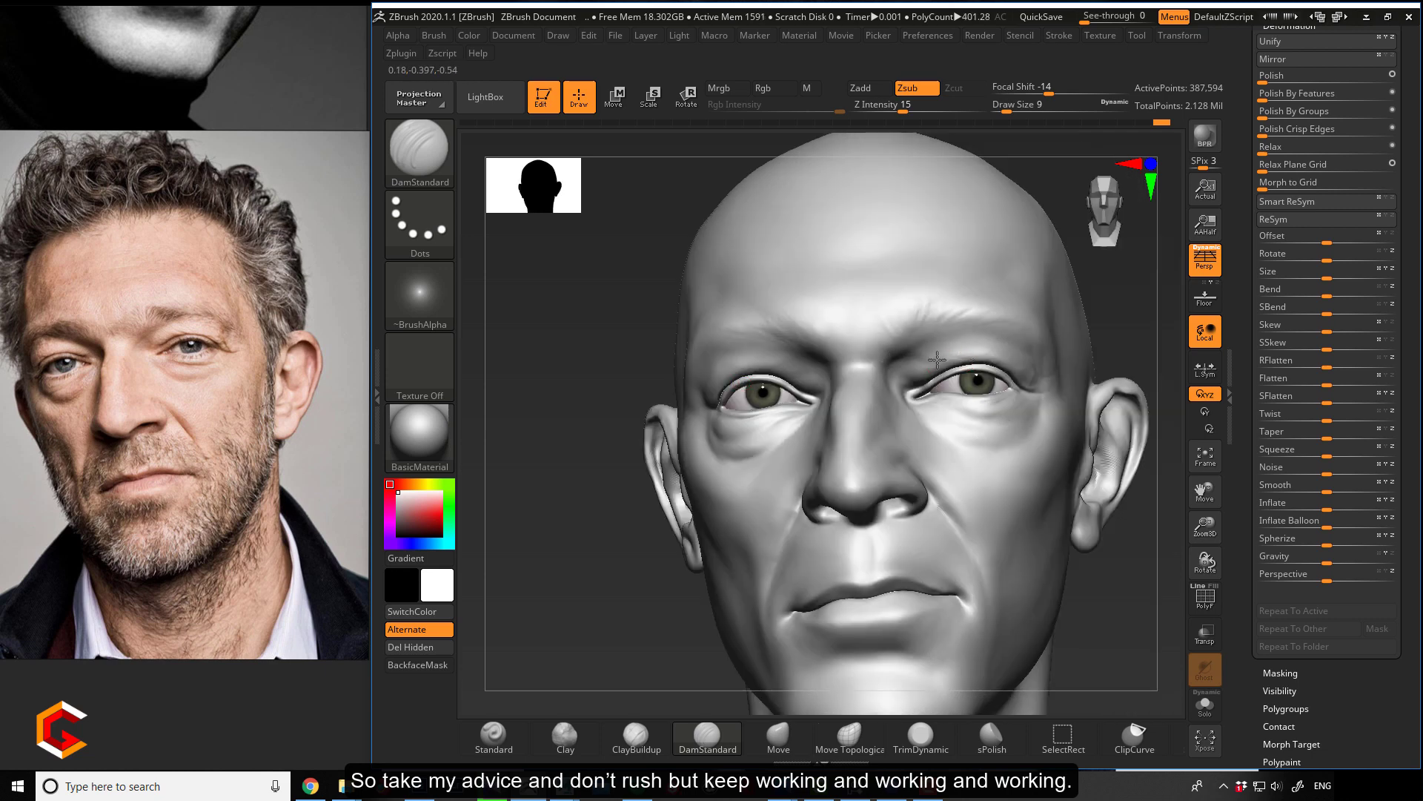
left_click_drag(942, 360, 909, 385)
left_click_drag(588, 423, 652, 419)
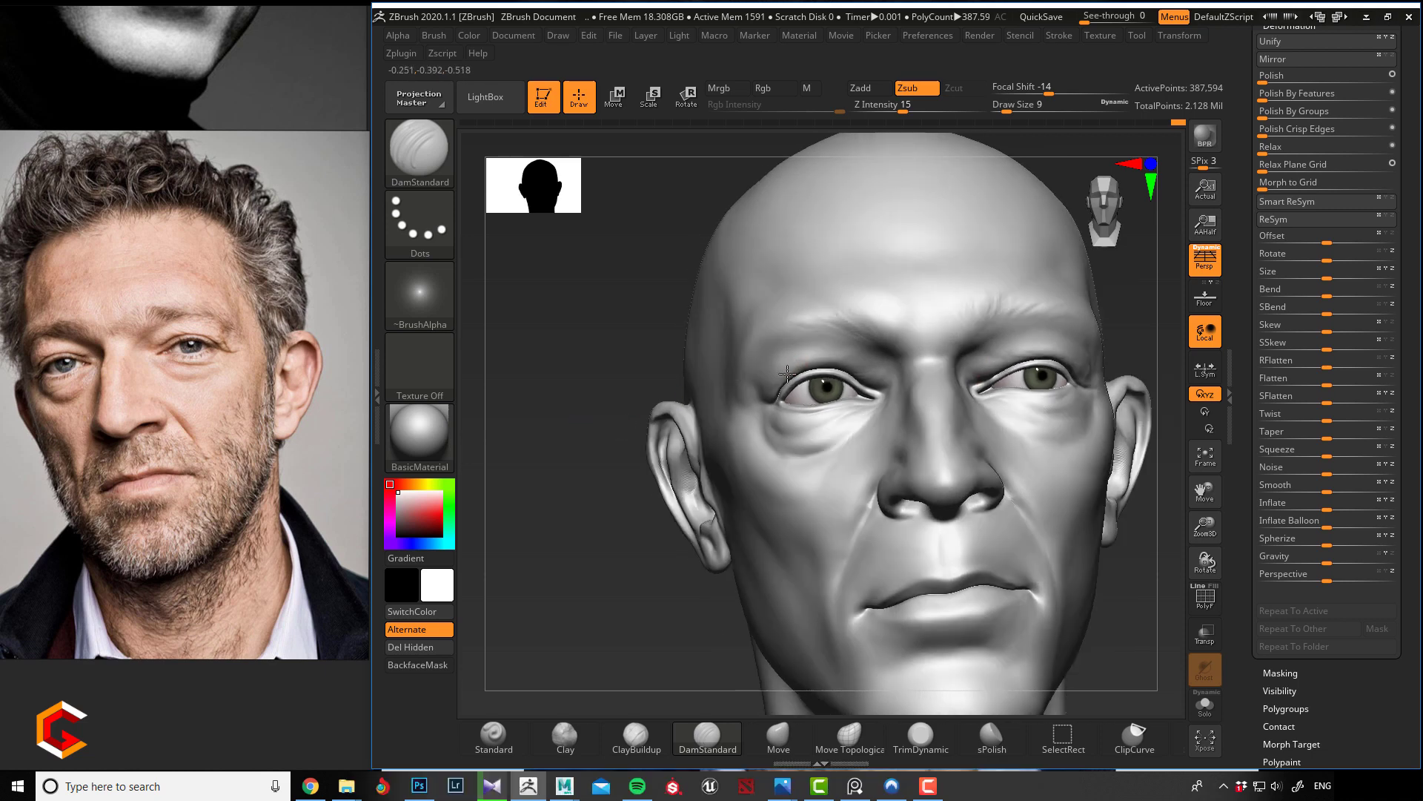
mouse_move(637, 369)
left_mouse_down()
mouse_move(588, 366)
mouse_move(620, 470)
mouse_move(613, 518)
mouse_move(621, 535)
mouse_move(645, 533)
mouse_move(625, 541)
mouse_move(641, 556)
mouse_move(600, 576)
mouse_move(614, 569)
left_mouse_up()
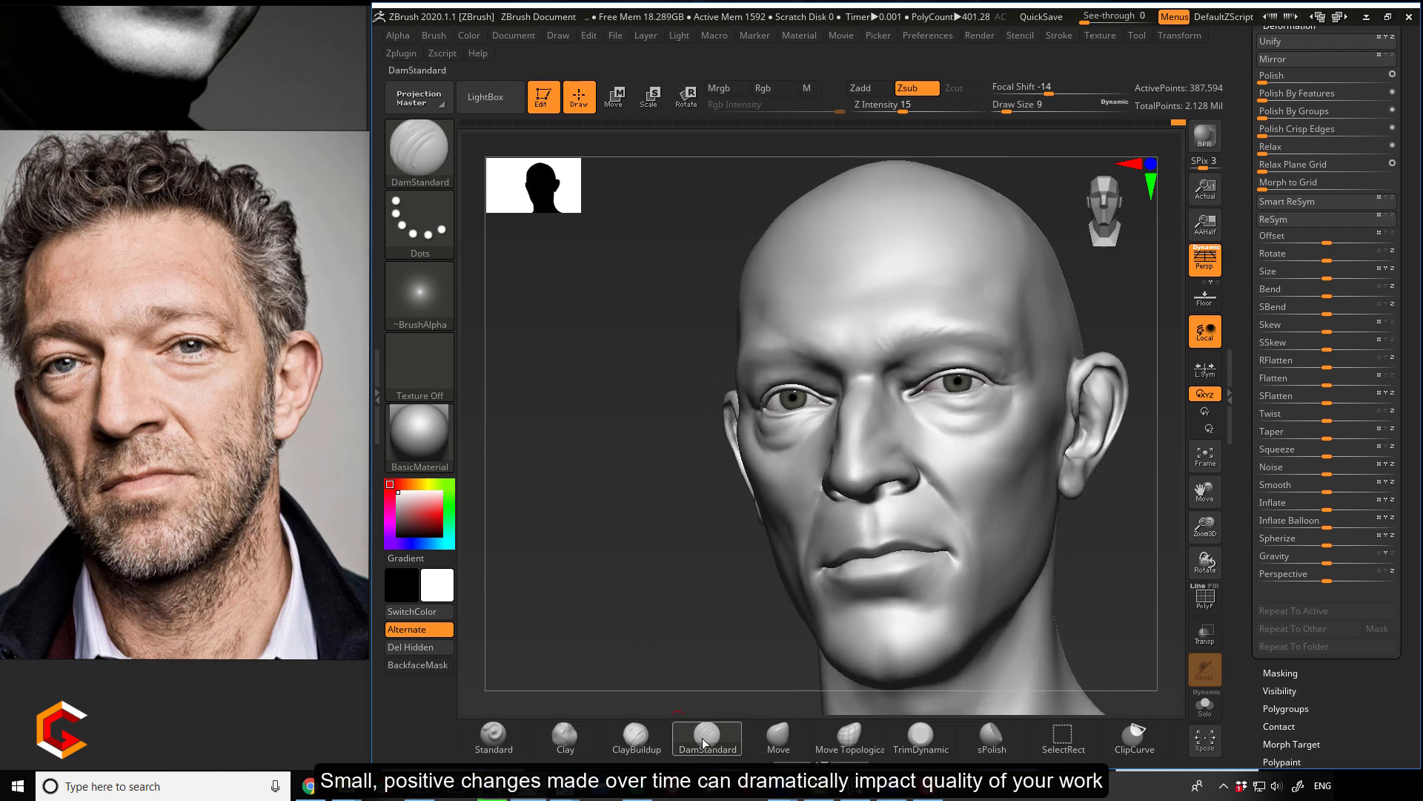
- Adjust the nose bridge and inner eye area with the Move brush at draw size 22, checking it from several angles
left_click(778, 737)
left_click_drag(623, 599, 653, 586)
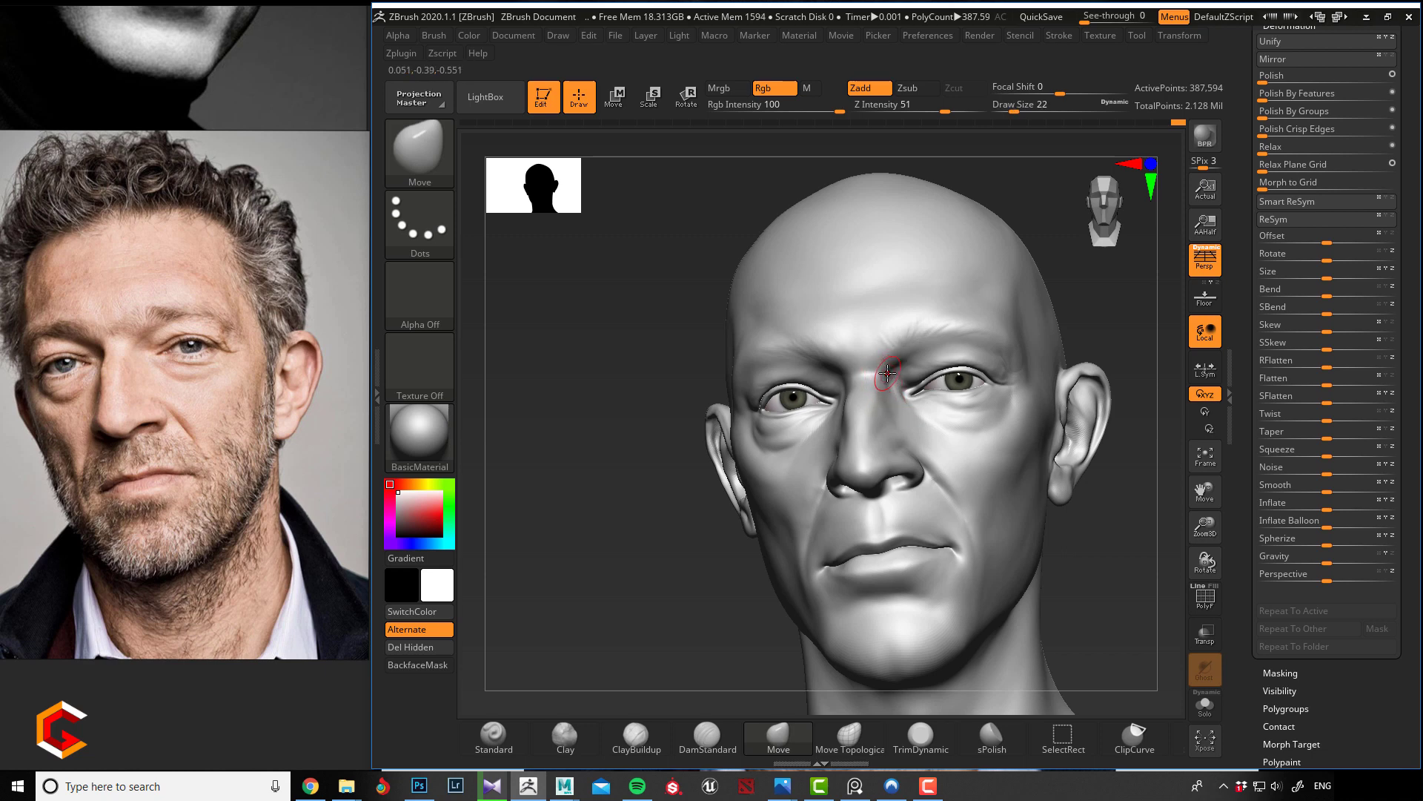
left_click_drag(556, 446, 632, 556)
mouse_move(617, 500)
left_mouse_down()
mouse_move(618, 456)
mouse_move(603, 556)
mouse_move(604, 534)
mouse_move(620, 537)
mouse_move(610, 521)
left_mouse_up()
left_click_drag(620, 461, 561, 513, "alt")
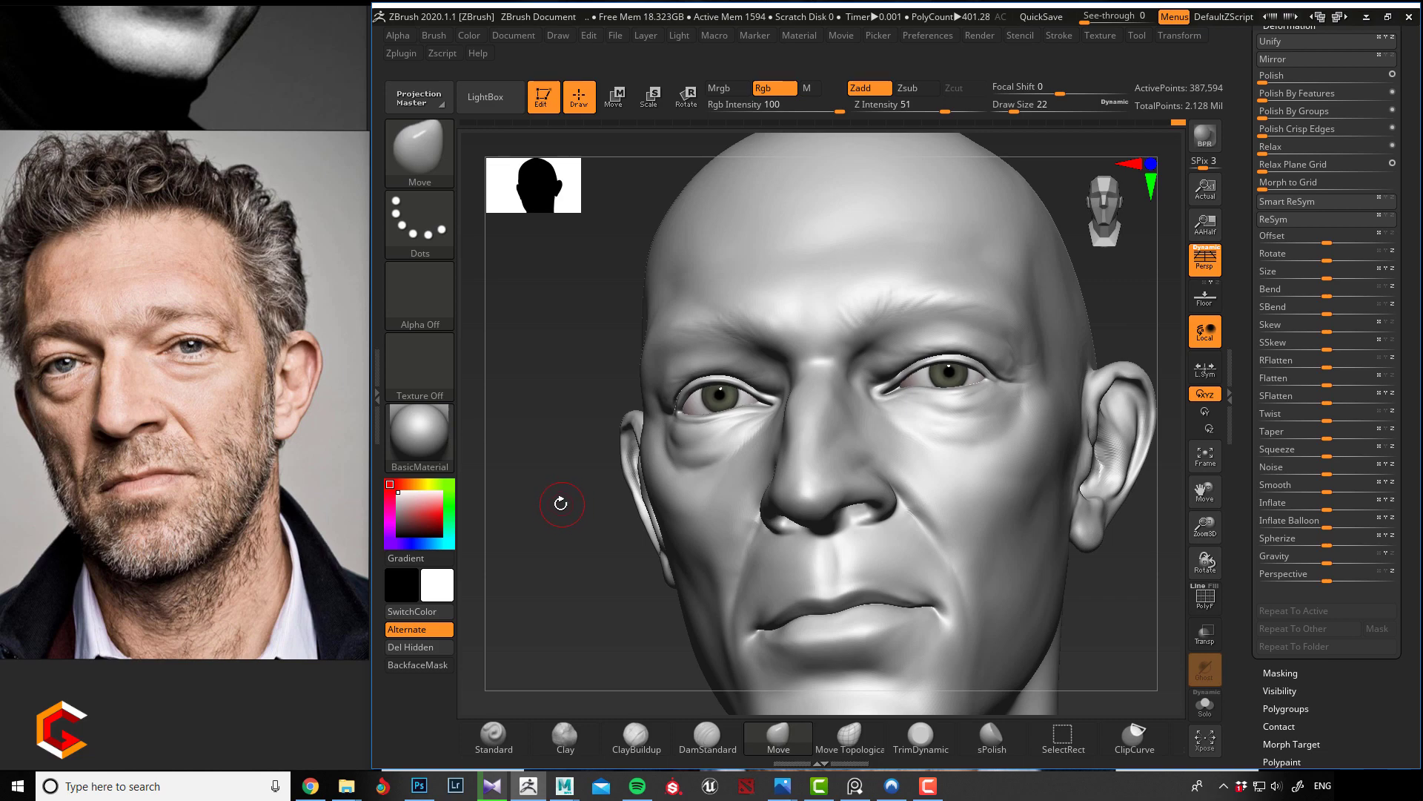
left_click_drag(533, 469, 511, 423)
left_click_drag(557, 618, 613, 620, "alt")
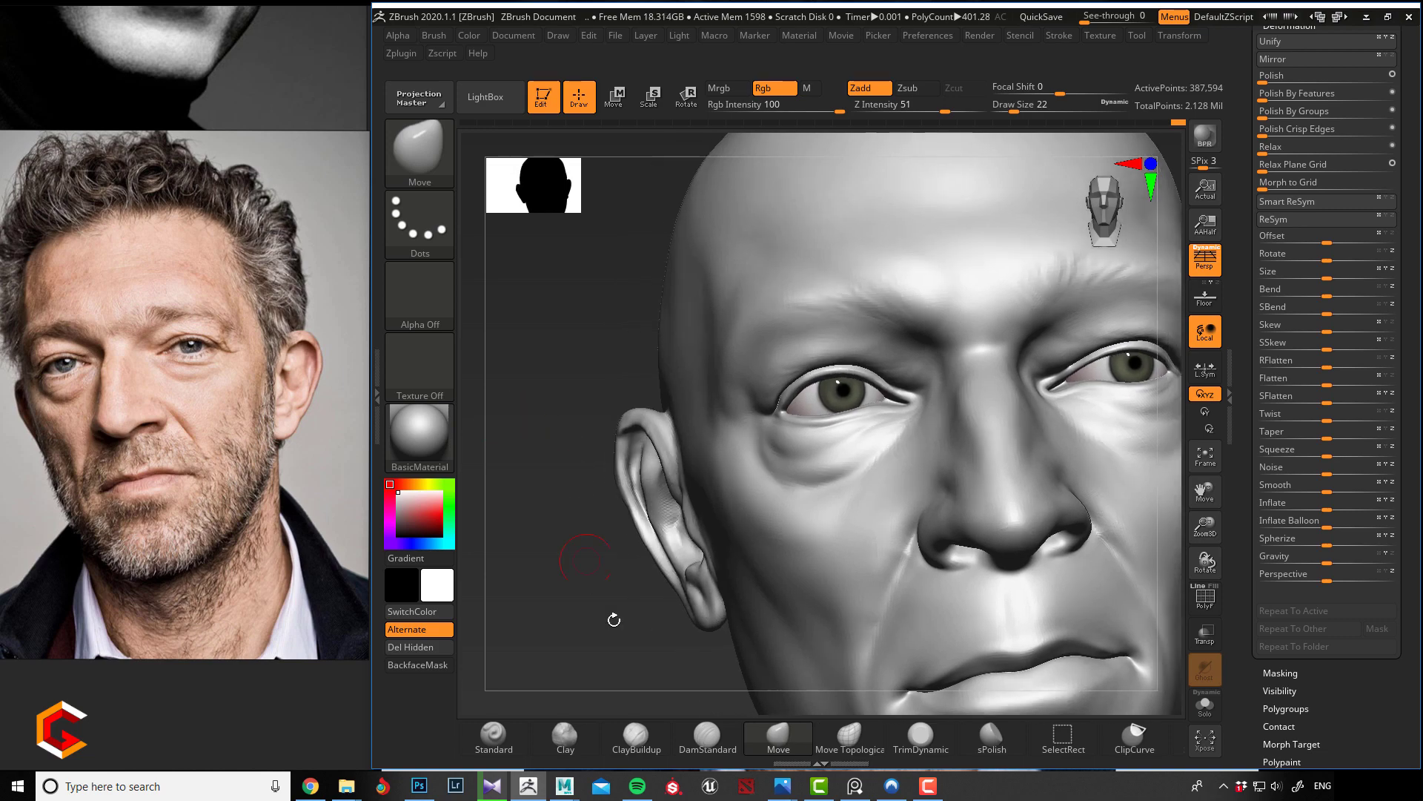
- Reshape the outer eye corner and eyelids in three-quarter and front views with the Move brush at draw sizes 38, 30 and 26
left_click_drag(550, 397, 635, 376)
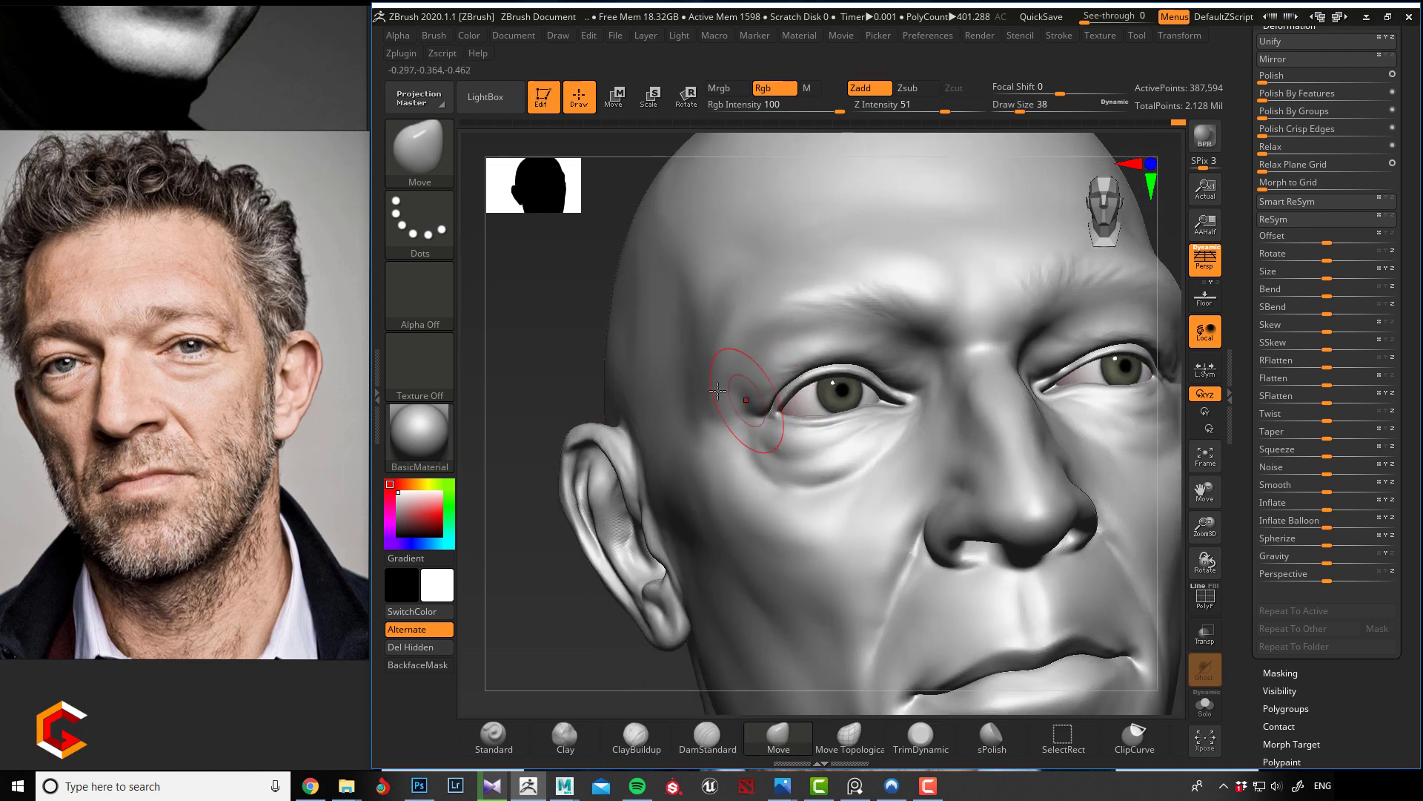
left_click_drag(545, 363, 623, 334)
left_click_drag(774, 414, 783, 391)
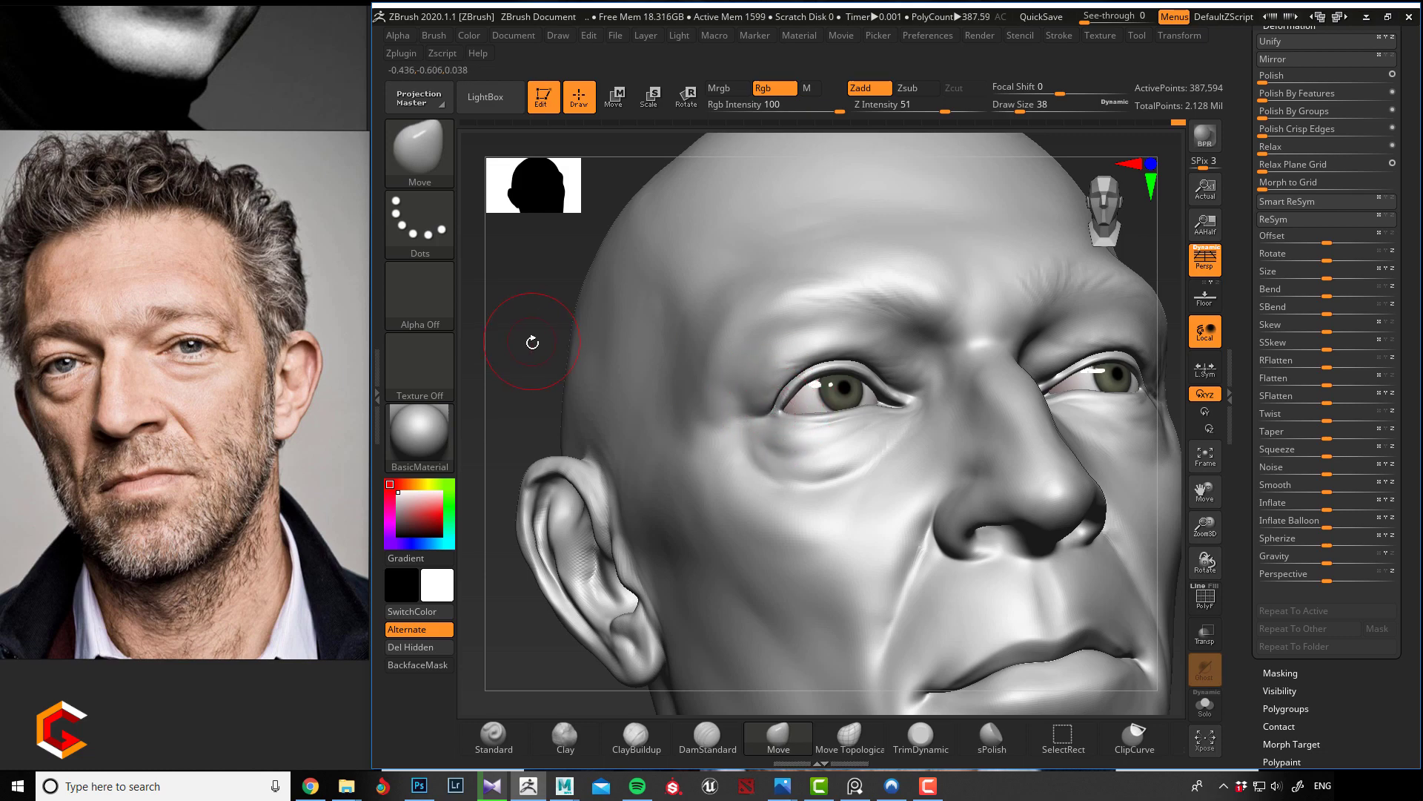
left_click_drag(531, 339, 579, 339)
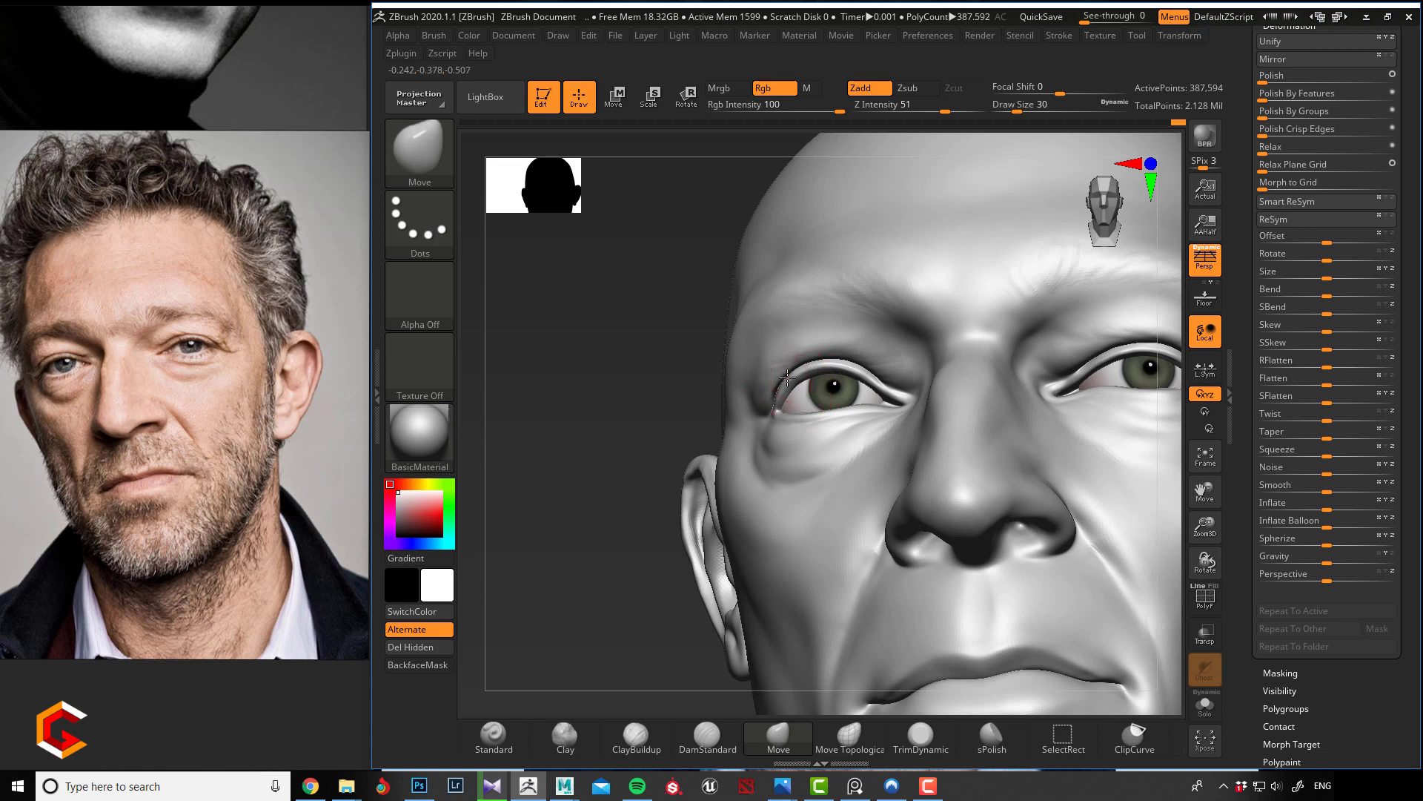
left_click_drag(626, 374, 660, 370)
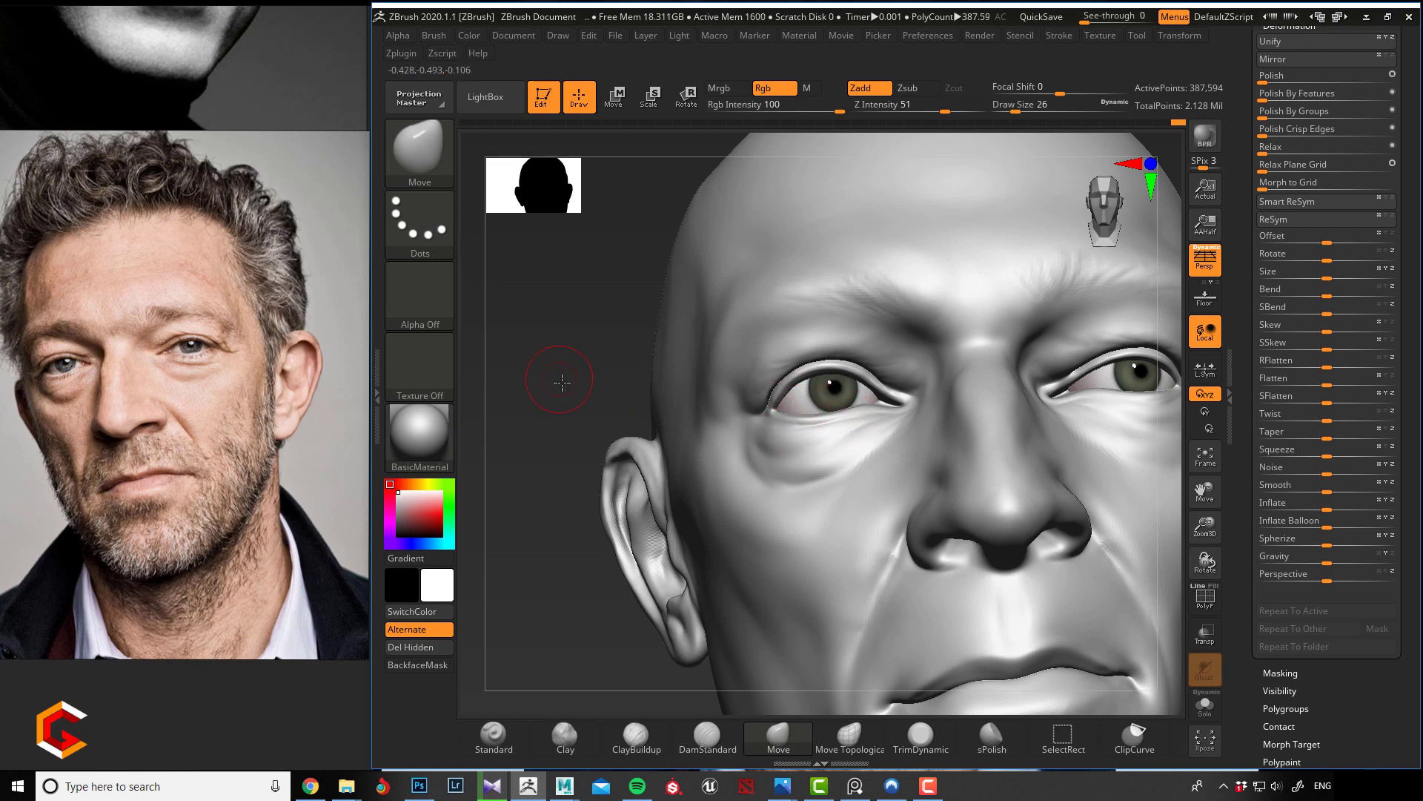
mouse_move(562, 382)
left_mouse_down()
mouse_move(537, 383)
mouse_move(569, 438)
mouse_move(579, 416)
mouse_move(549, 371)
mouse_move(593, 374)
left_mouse_up()
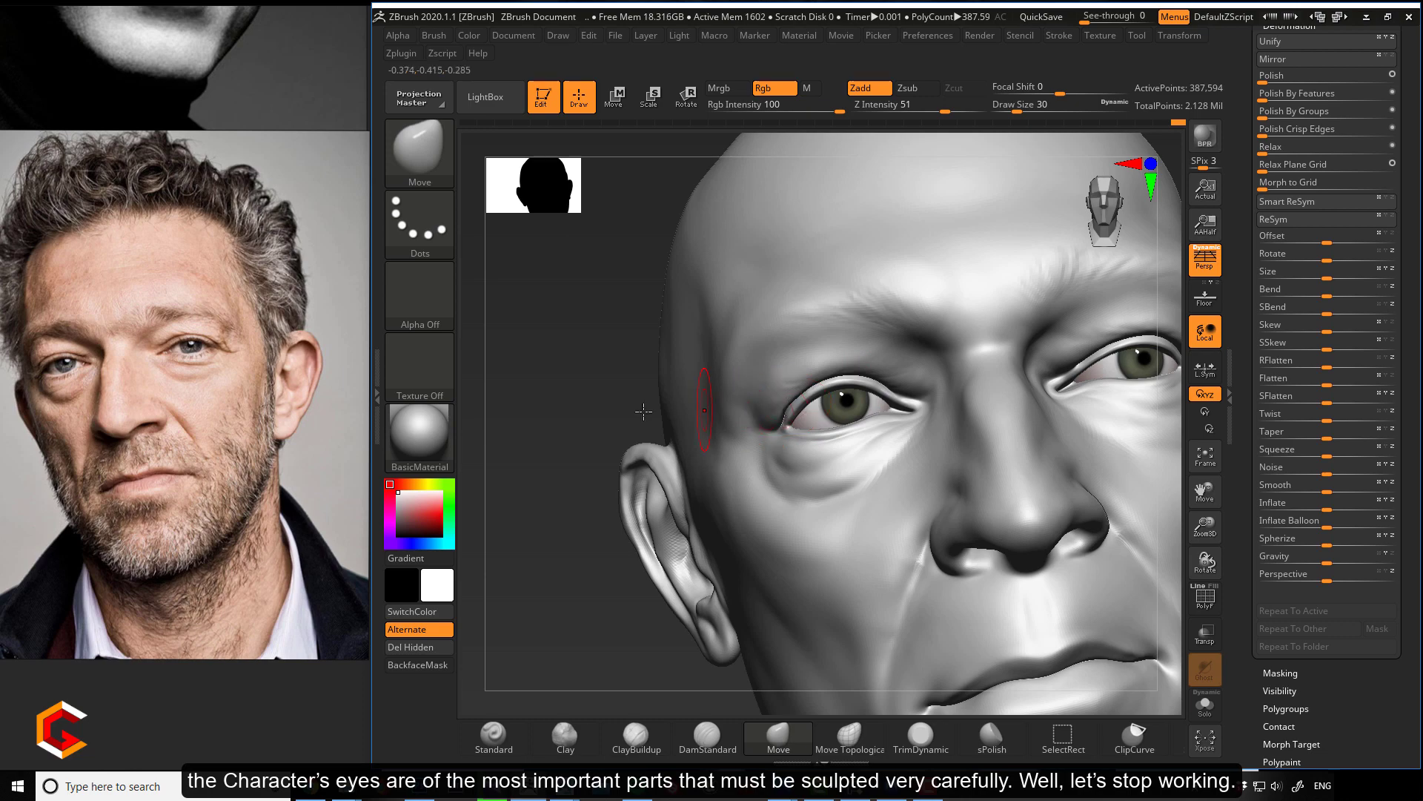
- Refine the eyelid and outer eye socket in profile and from below with the Move brush at draw sizes 30 and 26
mouse_move(644, 412)
left_mouse_down()
mouse_move(565, 423)
mouse_move(768, 436)
left_mouse_up()
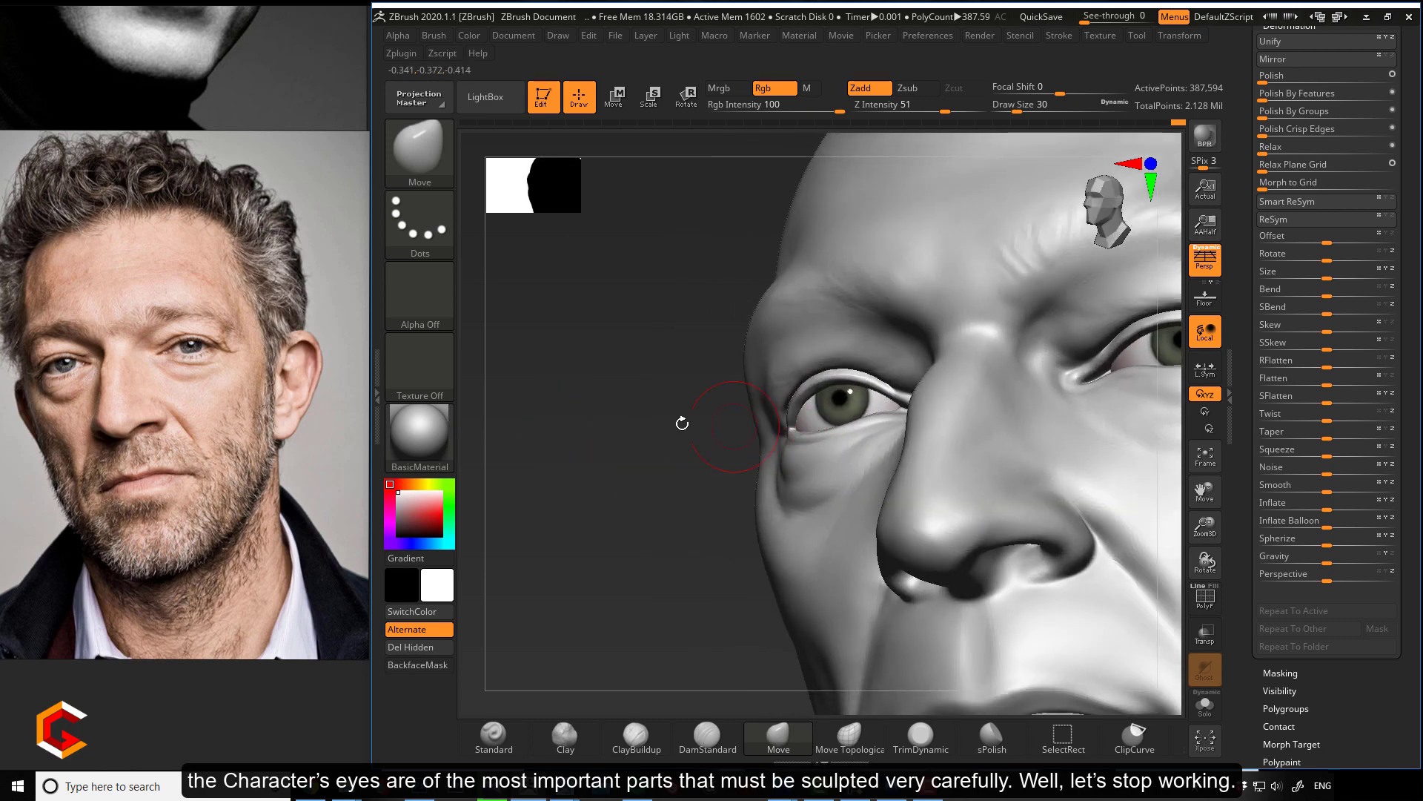
left_click_drag(682, 423, 803, 427)
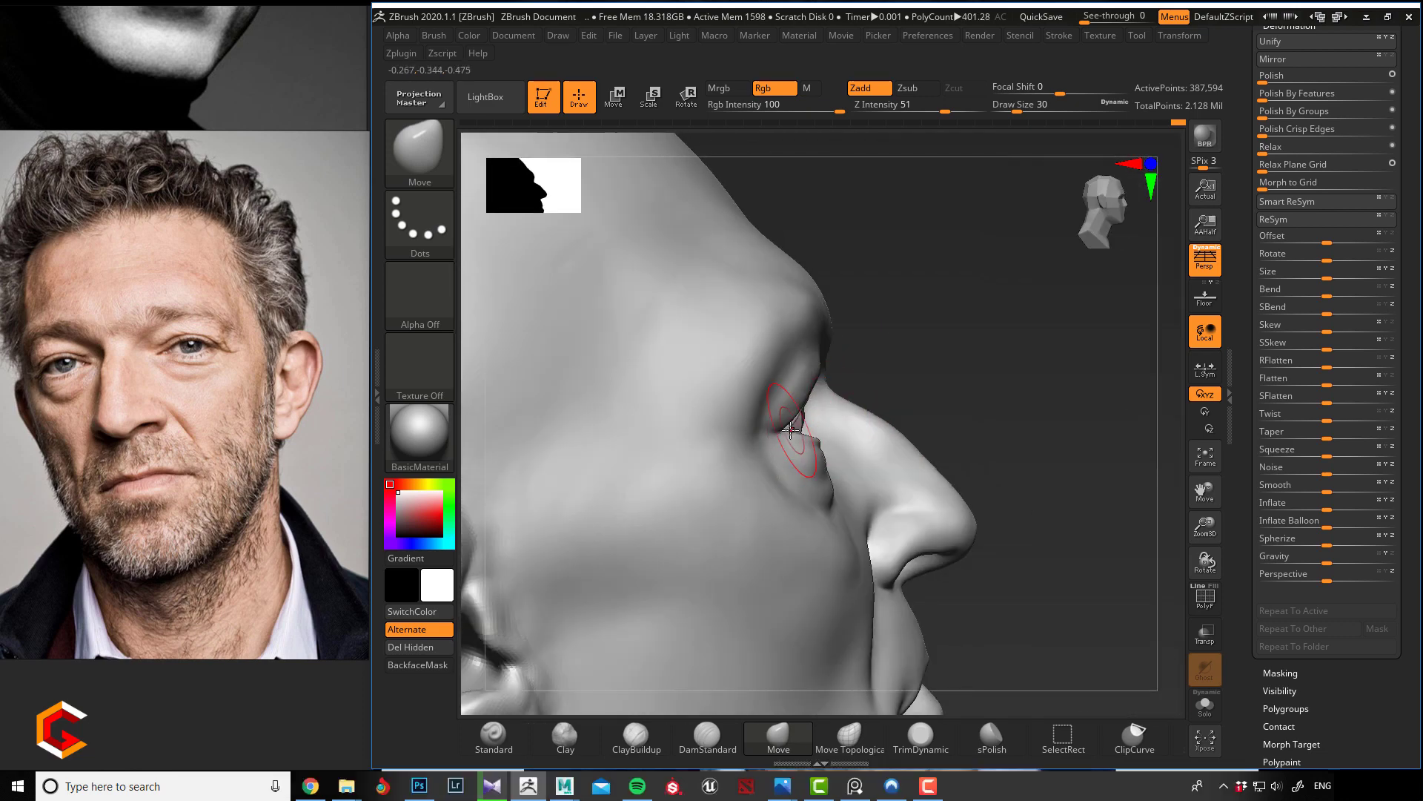
left_click_drag(918, 359, 753, 356)
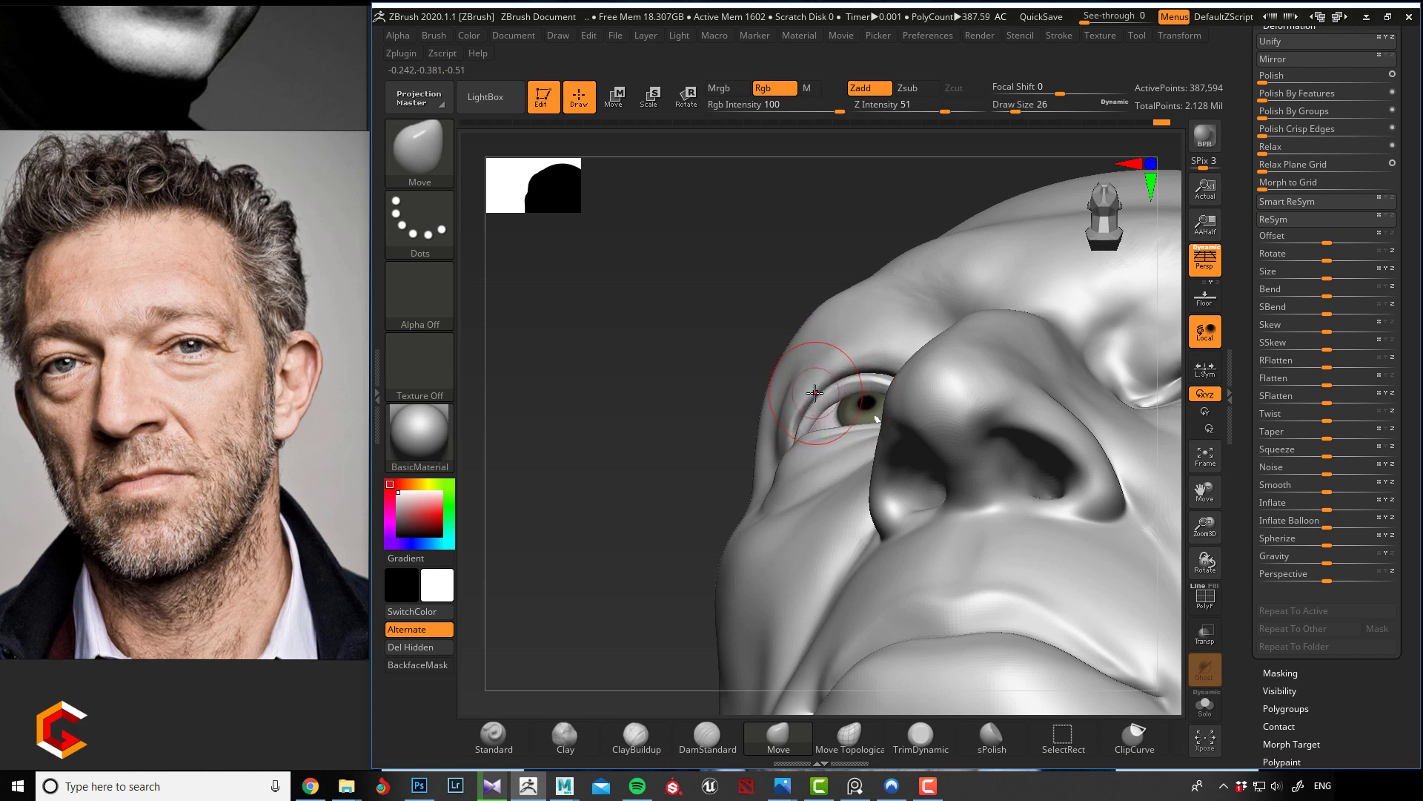
left_click_drag(652, 366, 728, 280)
left_click_drag(654, 250, 609, 284)
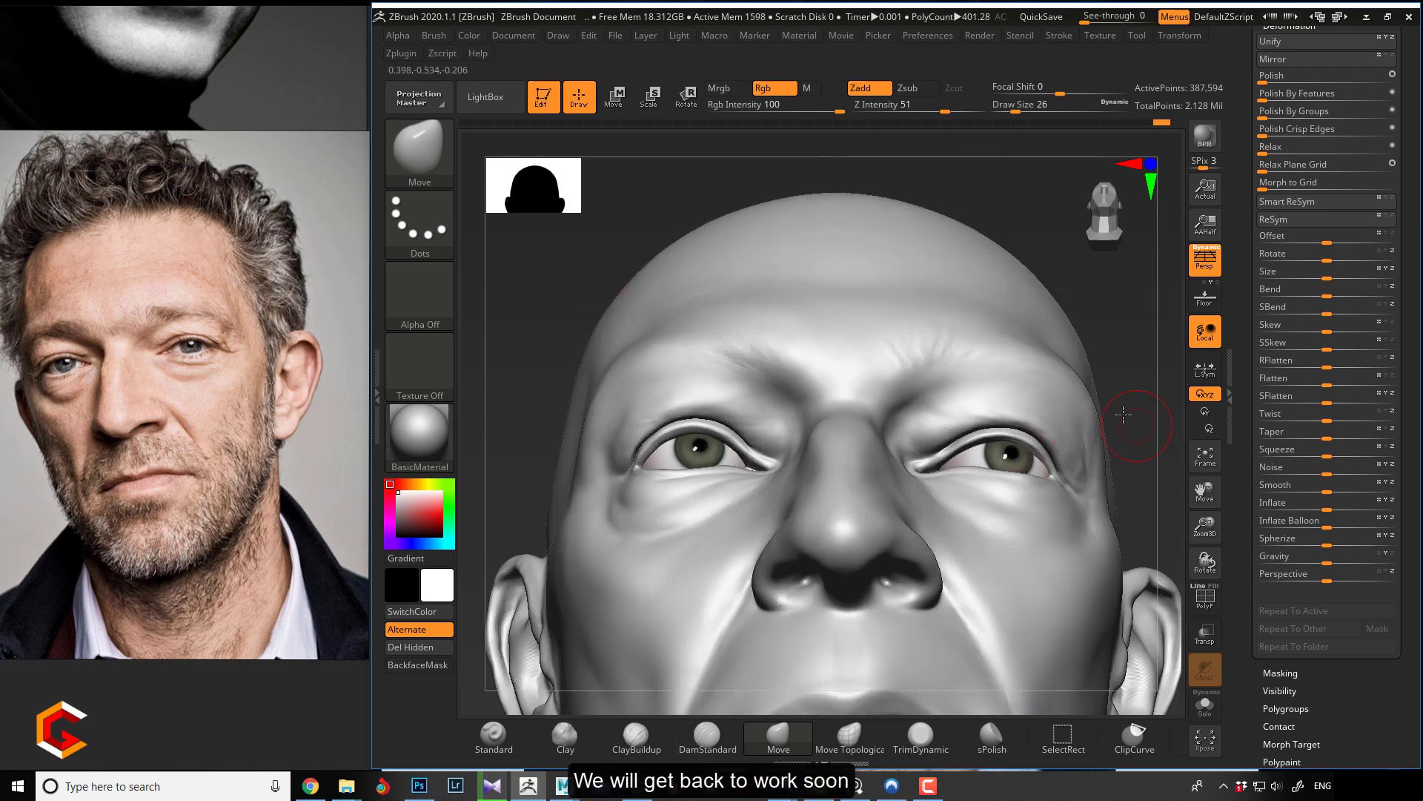
- Adjust the eye area from below and in profile with the Move brush at draw size 46, and return to a three-quarter view
left_click_drag(1122, 413, 1051, 379)
mouse_move(547, 274)
left_mouse_down()
mouse_move(532, 277)
mouse_move(623, 378)
left_mouse_up()
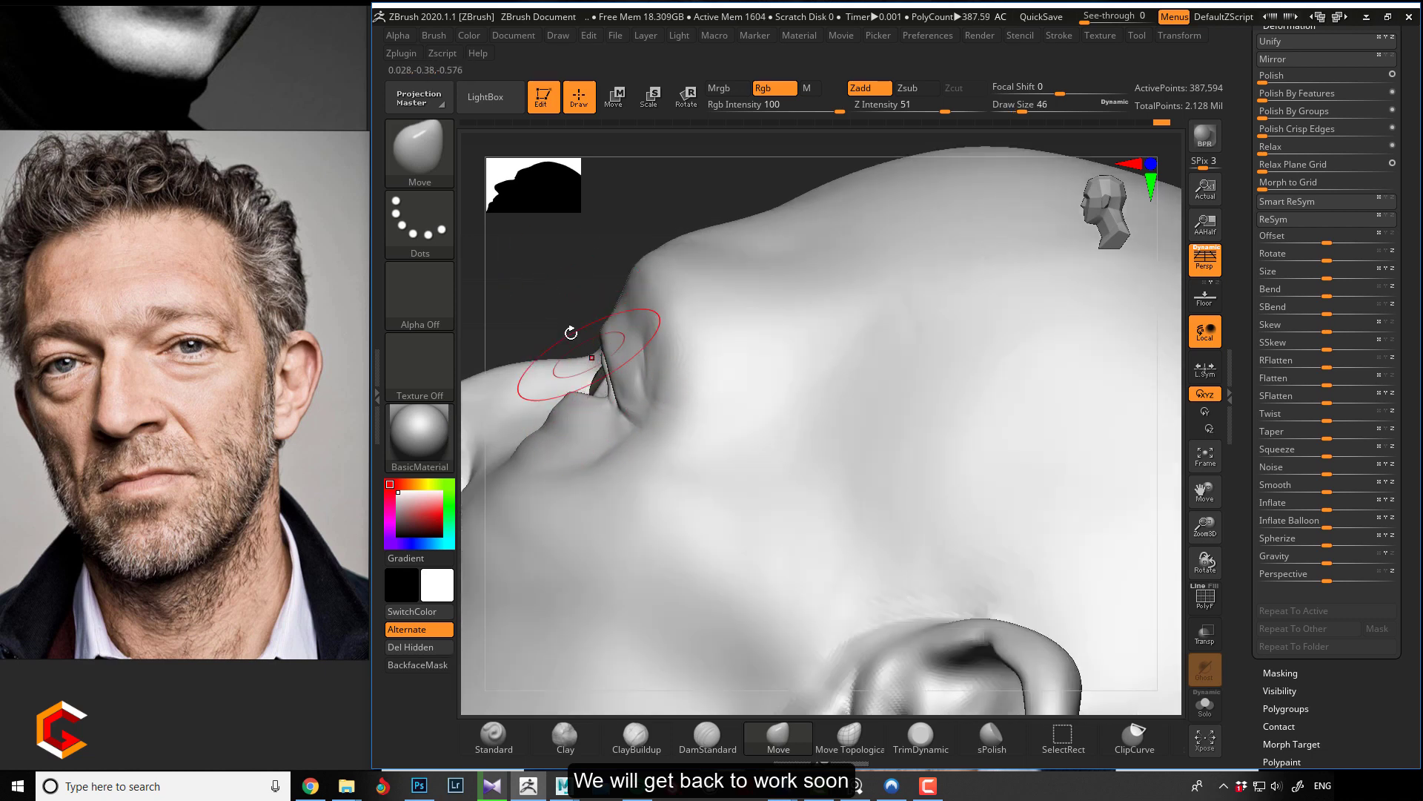
left_click_drag(571, 327, 565, 483)
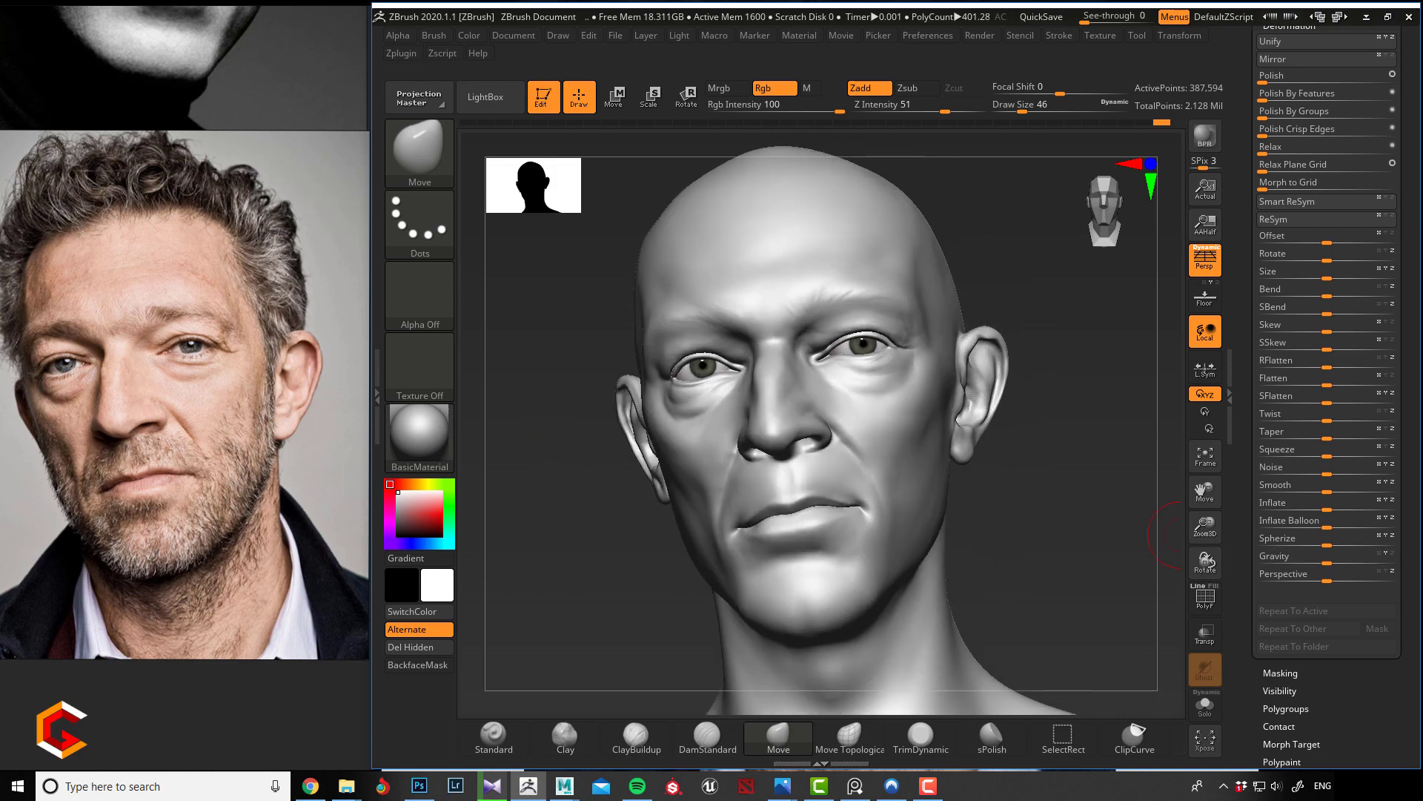